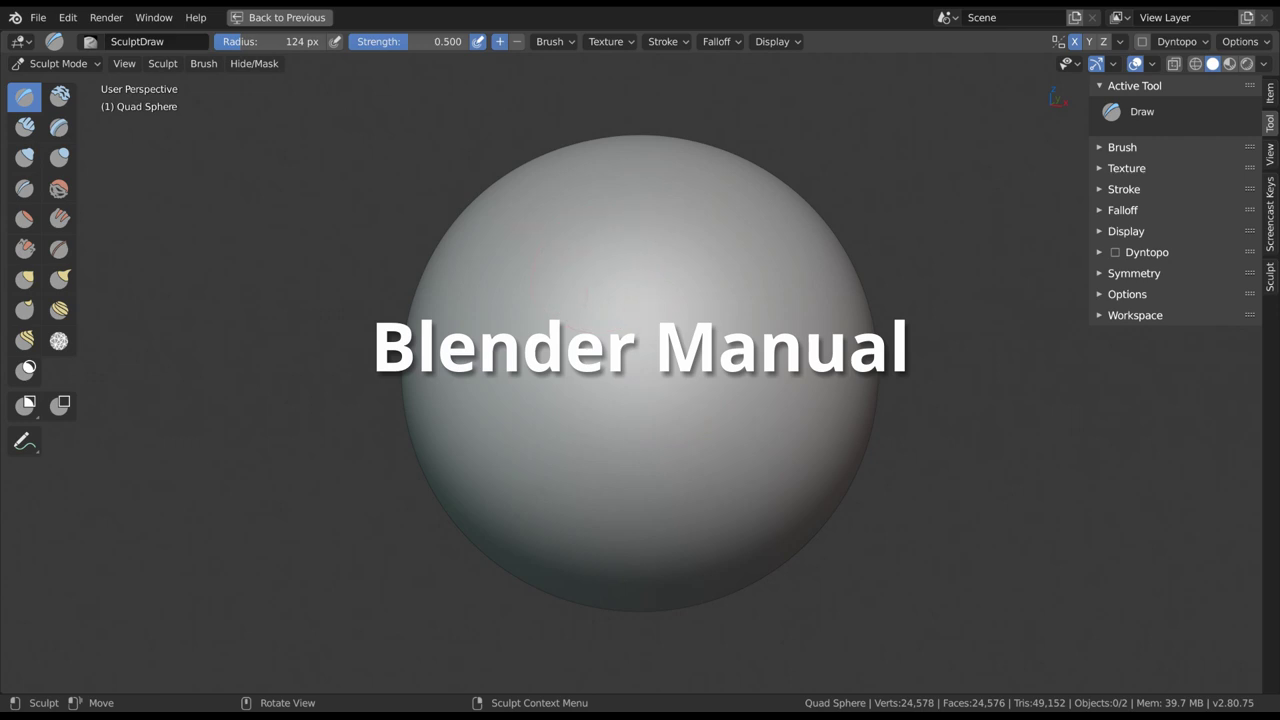
# Step: Open the online manual page for the brush's 2D Falloff option and look through the Brush settings page
pyautogui.click(562, 44)
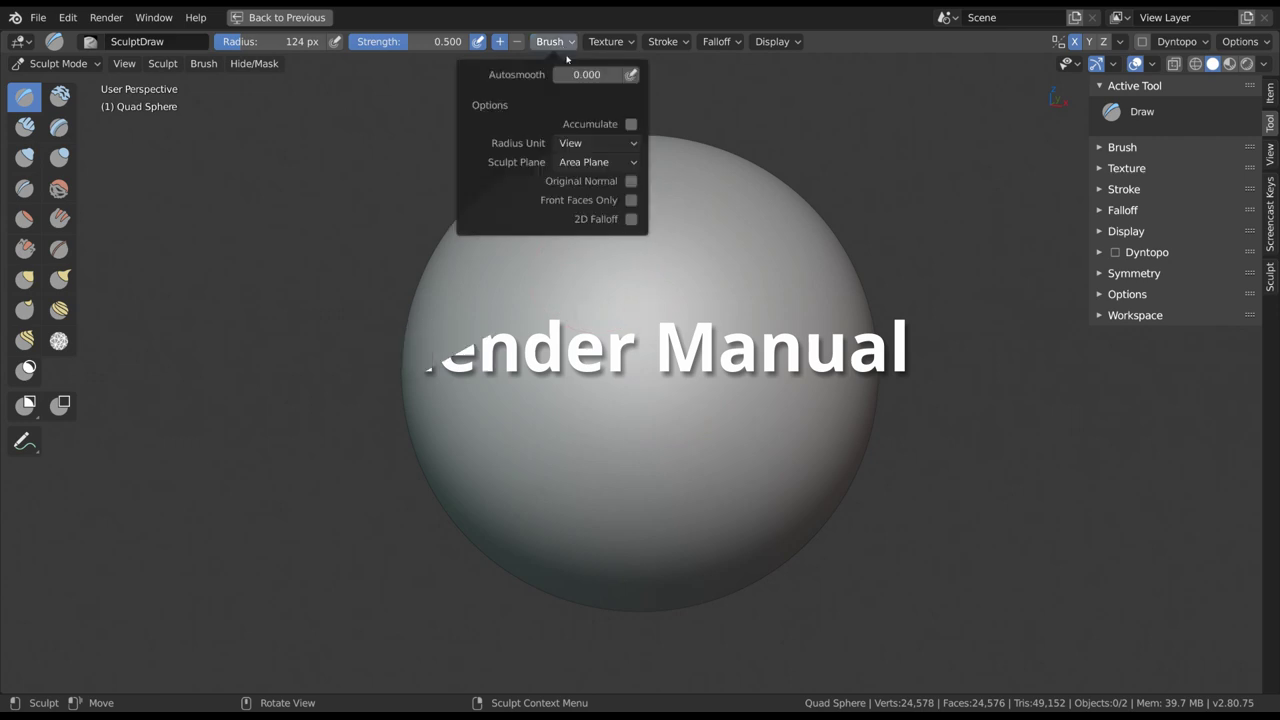
pyautogui.rightClick(631, 220)
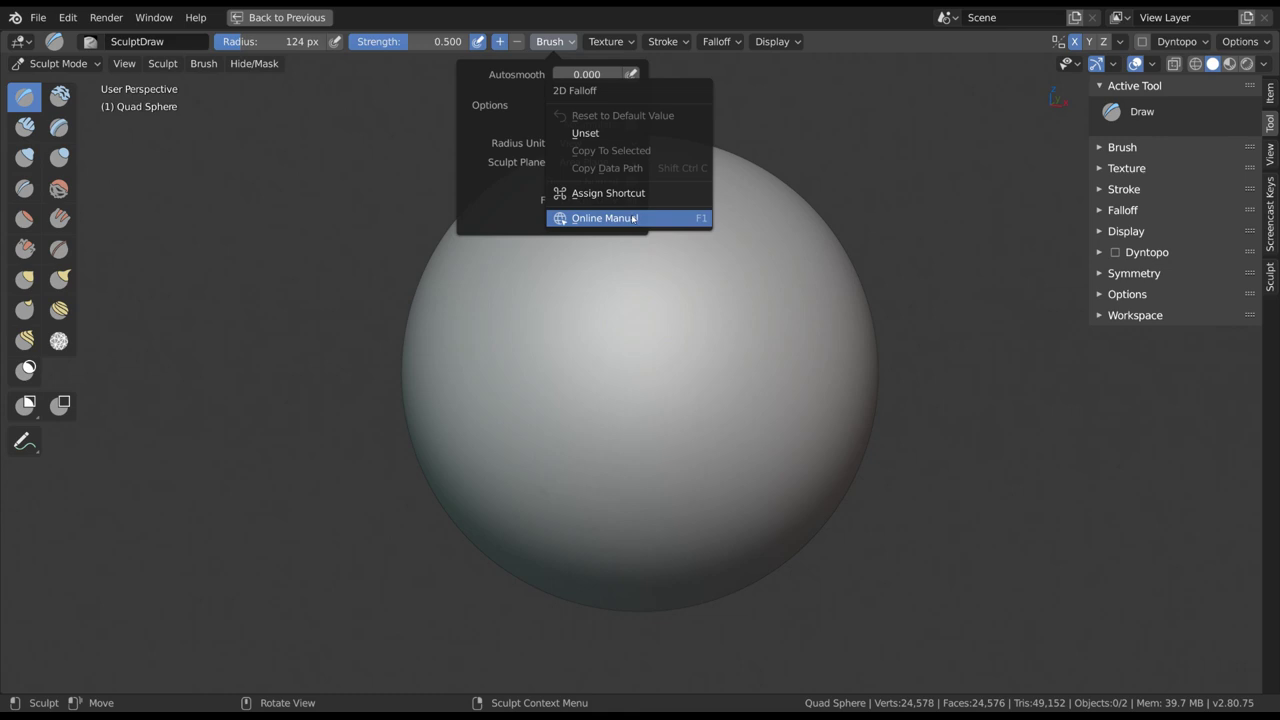
pyautogui.click(634, 218)
pyautogui.click(557, 41)
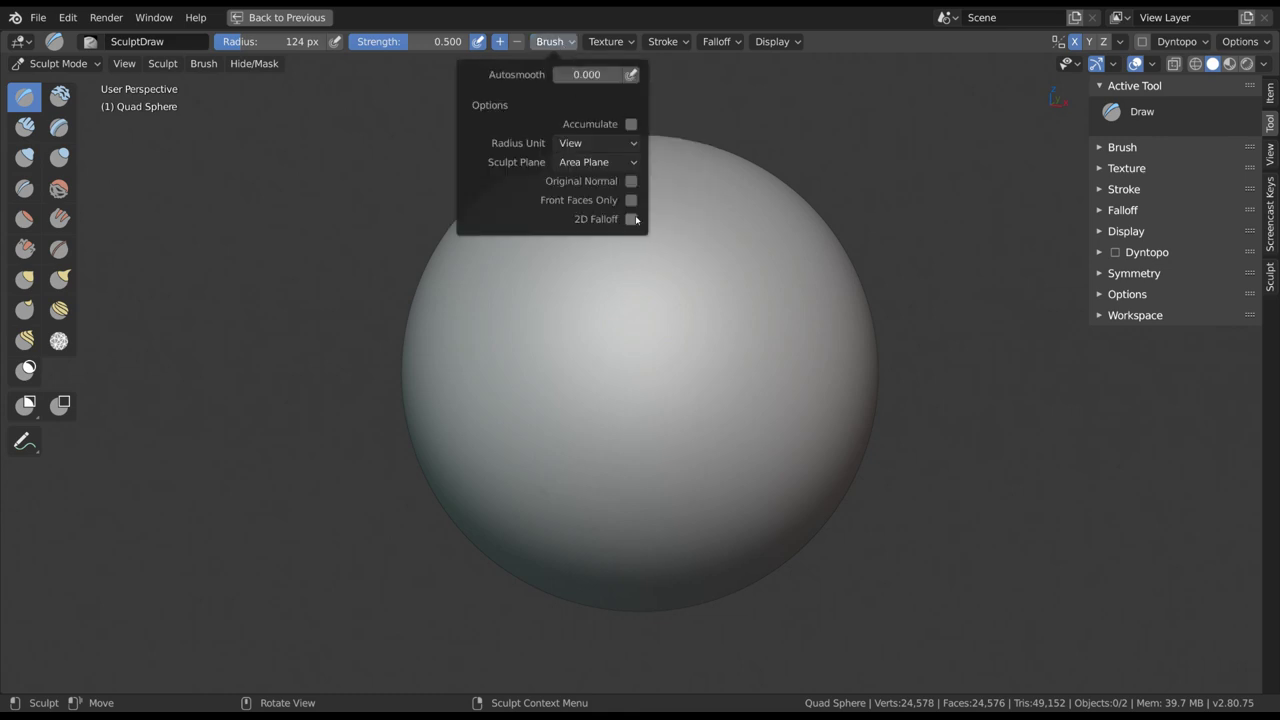
pyautogui.press('F1')
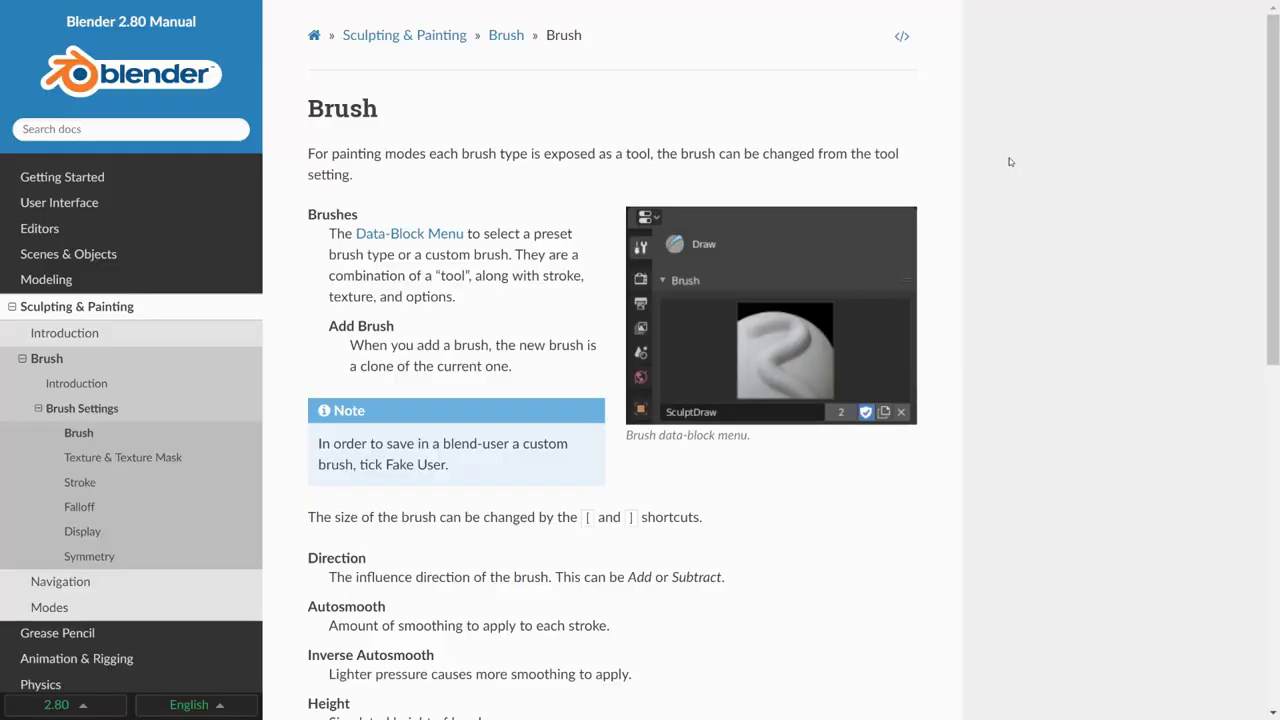
pyautogui.scroll(-3, 1018, 230)
pyautogui.scroll(-6, 1020, 260)
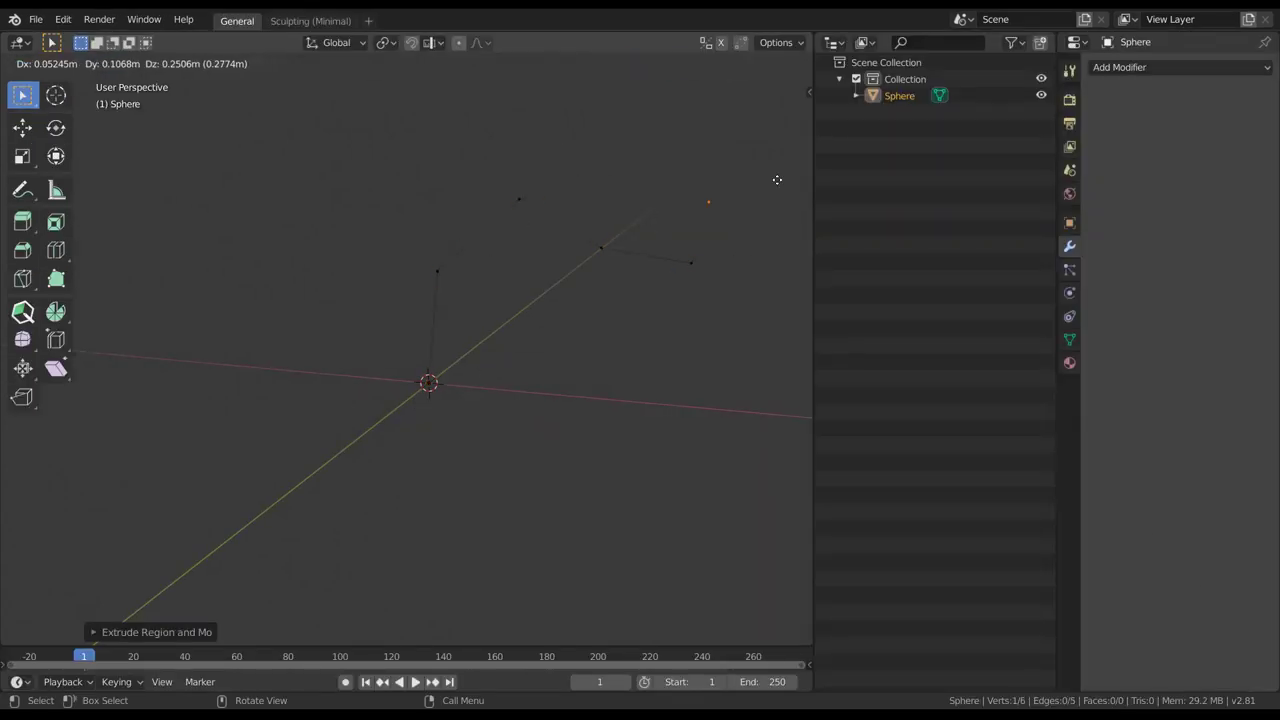
# Step: Extrude the end vertex to extend the edge chain by two more points
pyautogui.click(786, 160)
pyautogui.press('e')
pyautogui.click(766, 108)
# Step: Add a Skin modifier to the edge chain and scale down the skin radius of all vertices
pyautogui.keyDown('shift'); pyautogui.moveTo(743, 200); pyautogui.dragTo(609, 285, button='middle'); pyautogui.keyUp('shift')
pyautogui.scroll(-2, 608, 270)
pyautogui.click(1122, 67)
pyautogui.click(926, 302)
pyautogui.press('a')
pyautogui.hotkey('ctrl', 'a')
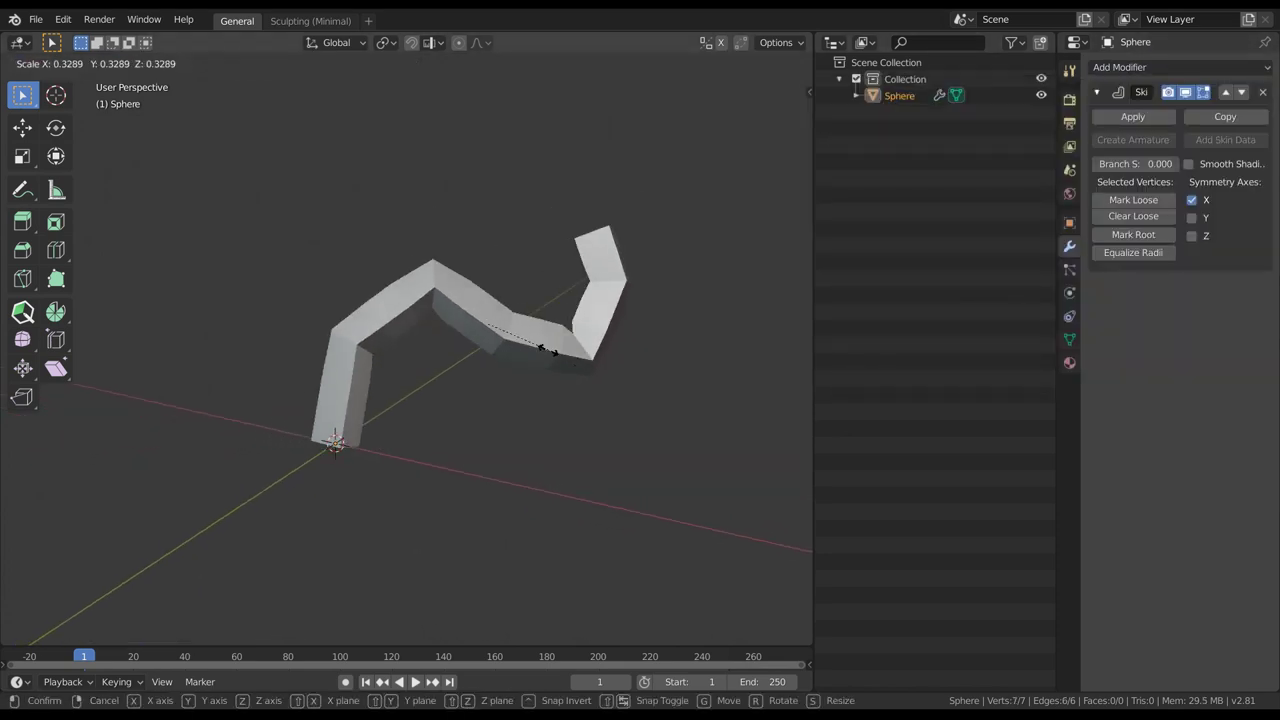
pyautogui.click(560, 383)
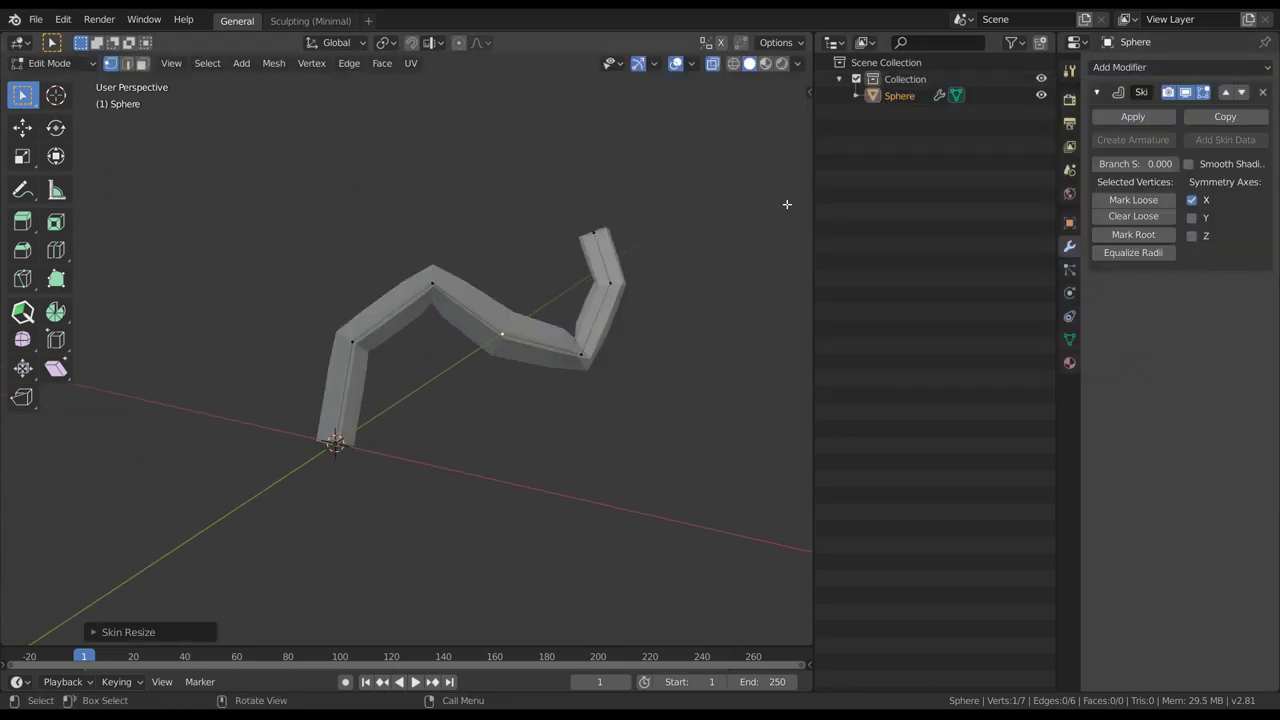
# Step: Add Catmull-Clark Subdivision Surface modifiers with 2 viewport levels both before and after the Skin modifier
pyautogui.hotkey('ctrl', '1')
pyautogui.click(1168, 388)
pyautogui.moveTo(635, 337)
pyautogui.mouseDown(button='middle')
pyautogui.moveTo(614, 335)
pyautogui.moveTo(632, 326)
pyautogui.mouseUp(button='middle')
pyautogui.click(1225, 288)
pyautogui.click(1225, 116)
pyautogui.click(1241, 247)
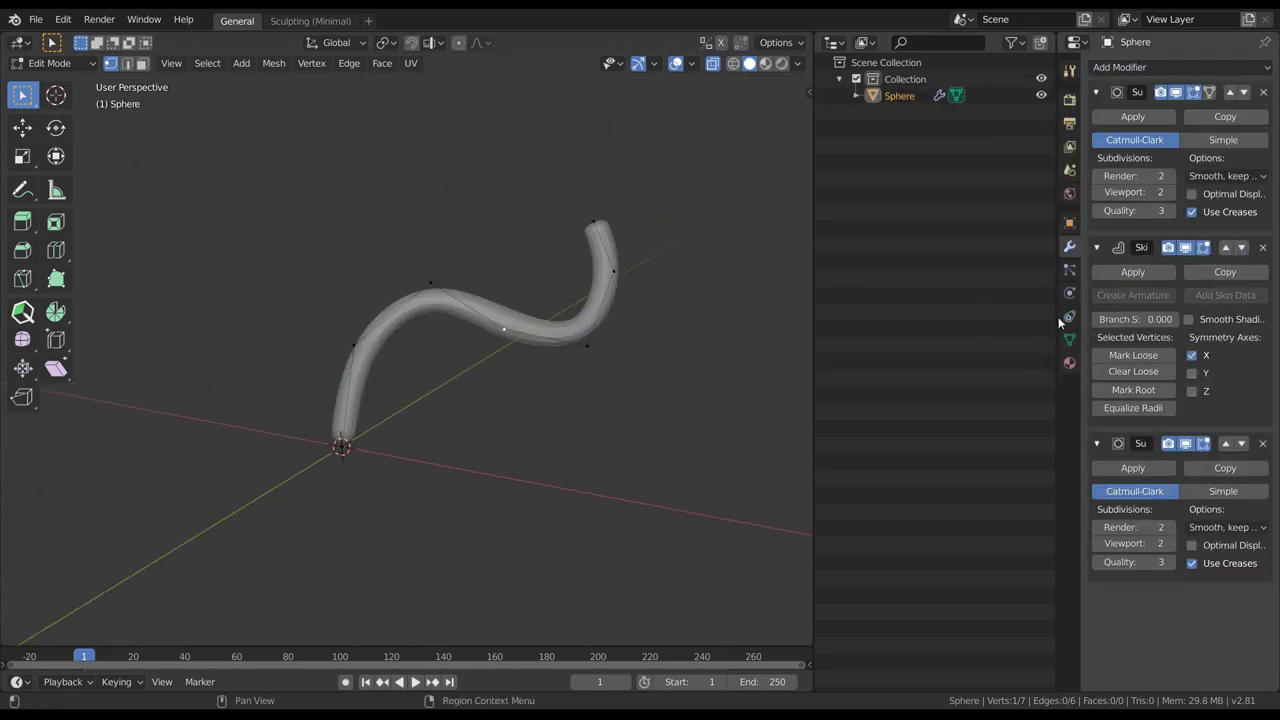
# Step: Set the first Subdivision Surface modifier's render level to 3 and resize the skin on all vertices
pyautogui.scroll(1, 700, 280)
pyautogui.click(797, 64)
pyautogui.moveTo(825, 376); pyautogui.dragTo(868, 376)
pyautogui.scroll(-2, 620, 370)
pyautogui.press('a')
pyautogui.hotkey('ctrl', 'a')
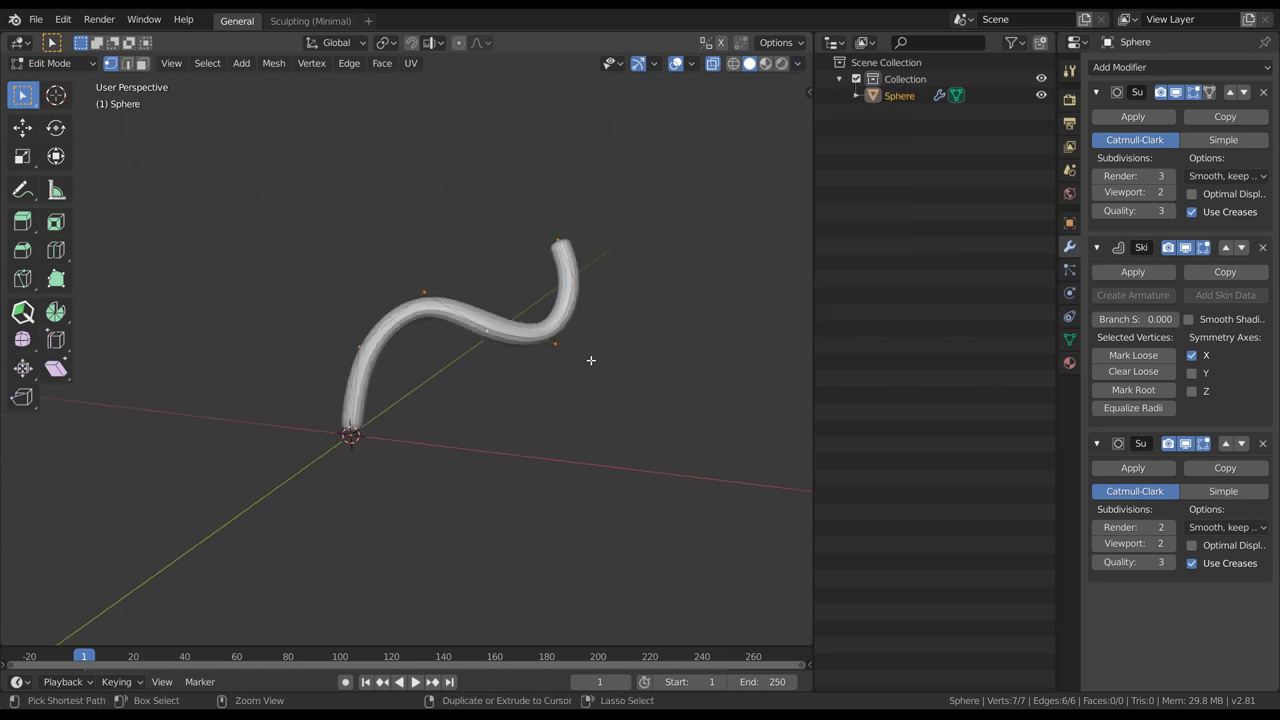
pyautogui.click(660, 385)
# Step: Extrude new branches from the middle vertices of the tube's edge chain and reposition a vertex
pyautogui.moveTo(405, 308); pyautogui.dragTo(429, 302, button='middle')
pyautogui.click(520, 321)
pyautogui.press('e')
pyautogui.click(600, 286)
pyautogui.press('g')
pyautogui.click(440, 314)
pyautogui.press('e')
pyautogui.click(440, 233)
pyautogui.press('e')
pyautogui.moveTo(532, 152)
pyautogui.mouseDown(button='middle')
pyautogui.moveTo(780, 297)
pyautogui.moveTo(769, 297)
pyautogui.mouseUp(button='middle')
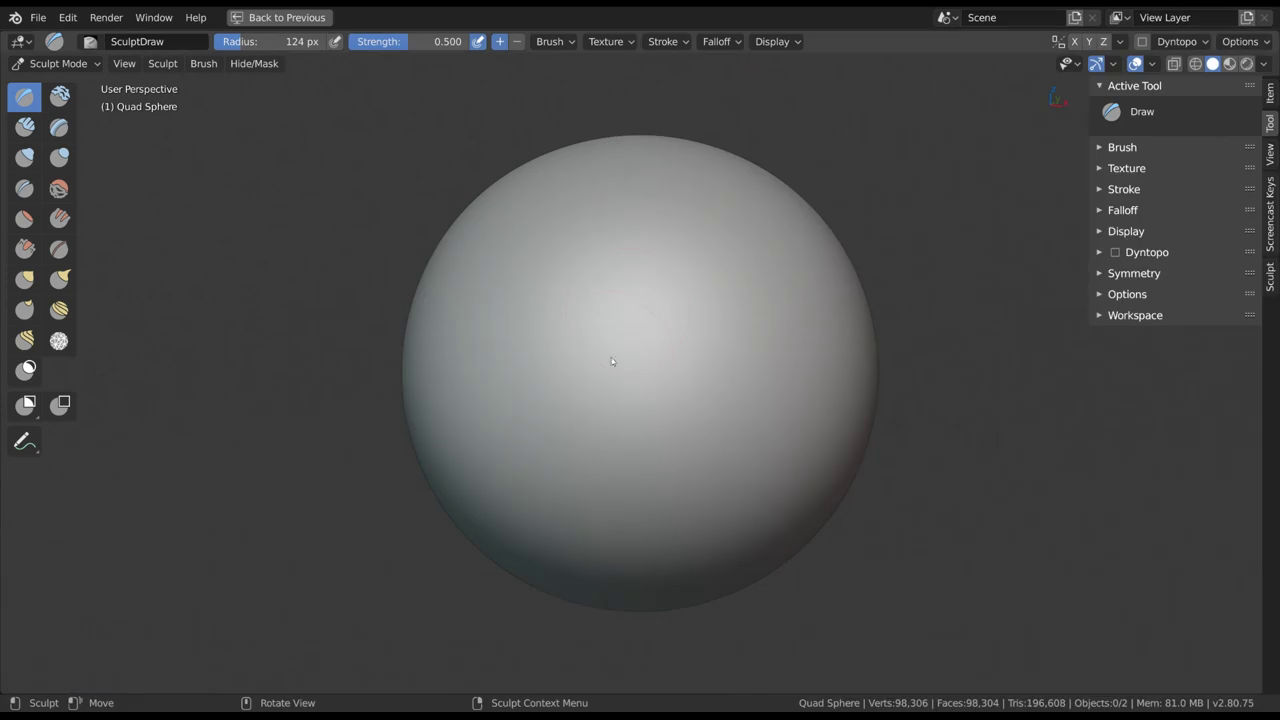
# Step: Sculpt a curved Clay Strips stroke down the front of the sphere and switch to the Draw brush
pyautogui.press('c')
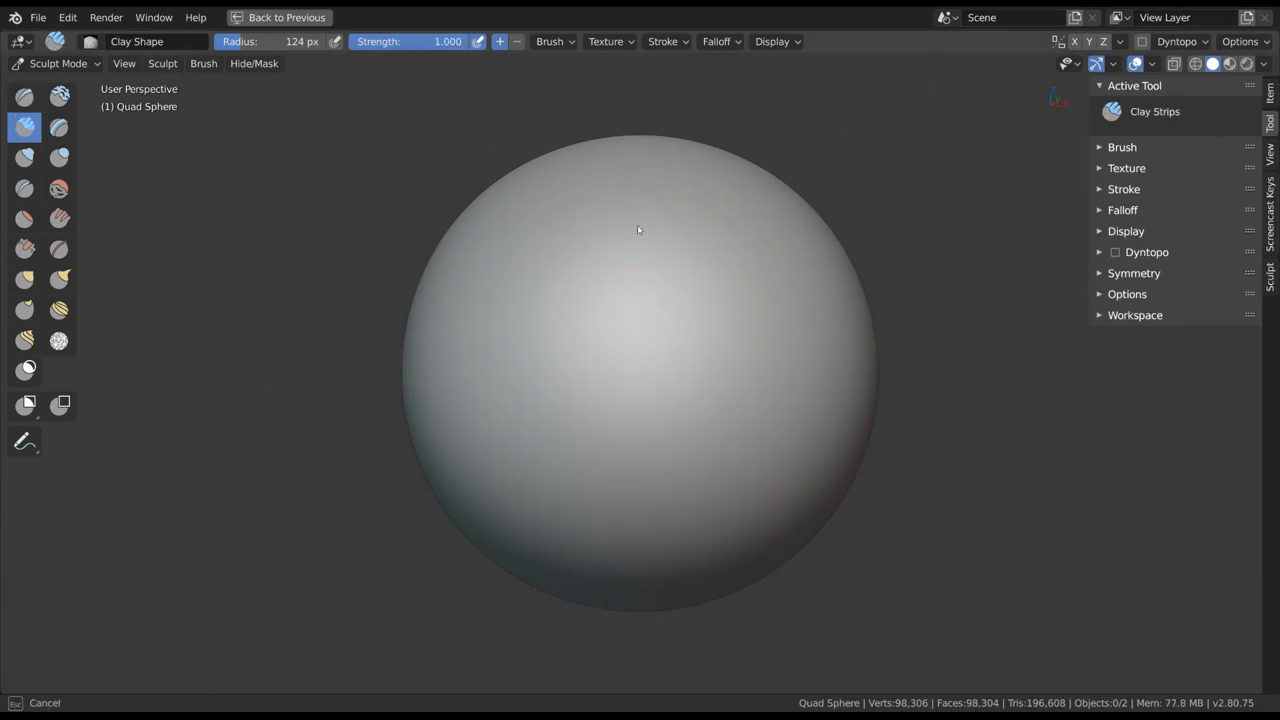
pyautogui.moveTo(640, 225)
pyautogui.mouseDown()
pyautogui.moveTo(641, 485)
pyautogui.moveTo(735, 505)
pyautogui.moveTo(670, 220)
pyautogui.moveTo(651, 405)
pyautogui.moveTo(749, 459)
pyautogui.mouseUp()
pyautogui.press('x')
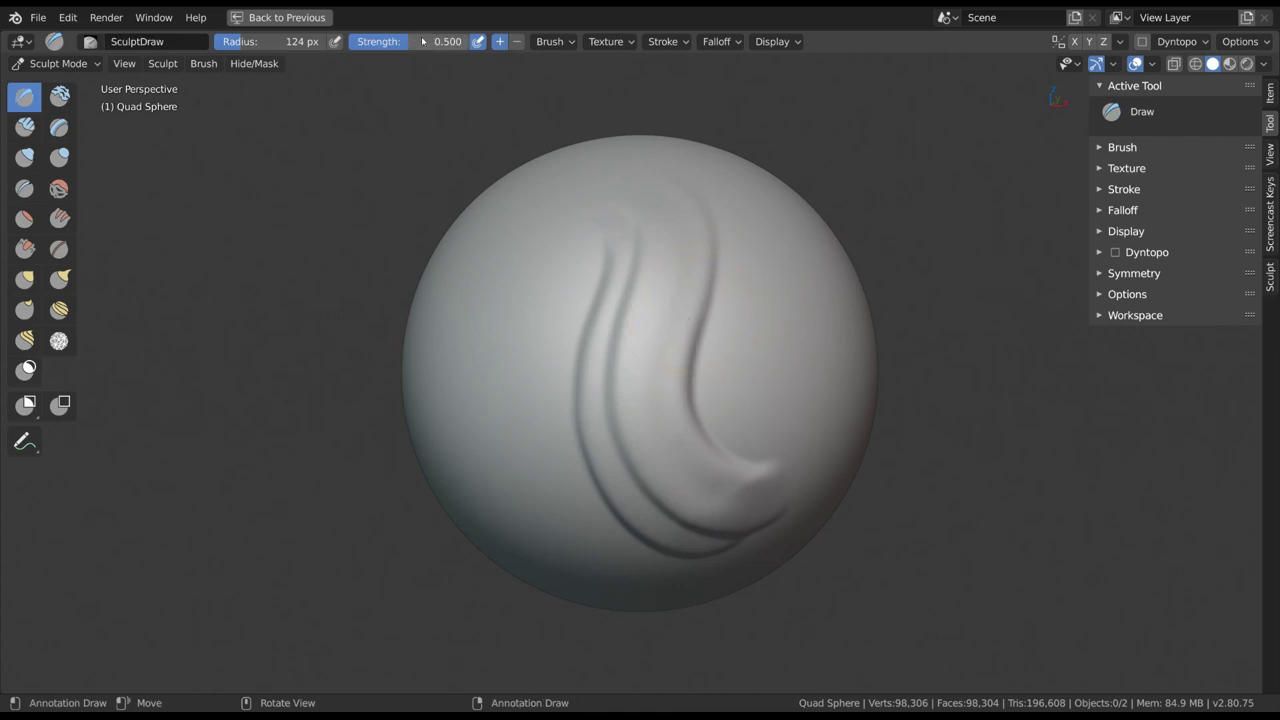
# Step: Set the Draw brush's strength to 0.833, control its radius by pen pressure, and try two strokes that get undone
pyautogui.moveTo(423, 42); pyautogui.dragTo(463, 42)
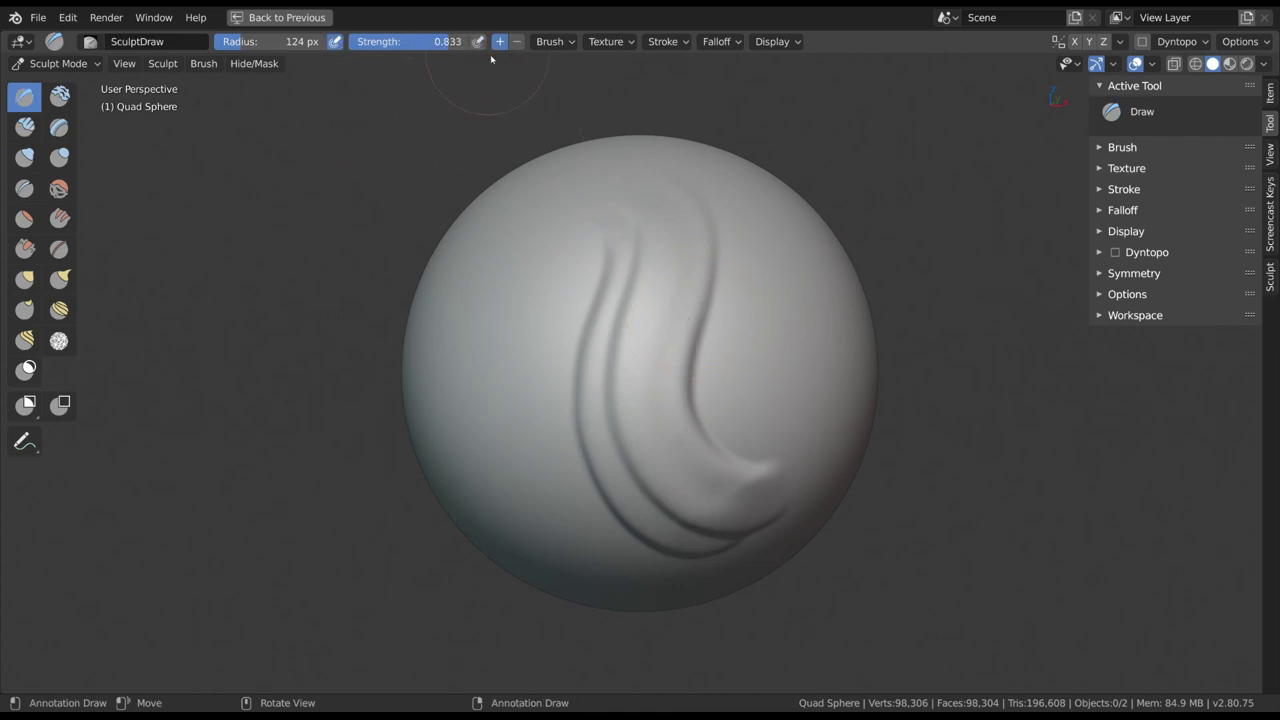
pyautogui.moveTo(696, 264); pyautogui.dragTo(666, 265, button='middle')
pyautogui.moveTo(635, 206)
pyautogui.mouseDown()
pyautogui.moveTo(657, 487)
pyautogui.moveTo(736, 470)
pyautogui.mouseUp()
pyautogui.hotkey('ctrl', 'z')
pyautogui.moveTo(661, 220)
pyautogui.mouseDown()
pyautogui.moveTo(728, 416)
pyautogui.moveTo(700, 330)
pyautogui.mouseUp()
pyautogui.hotkey('ctrl', 'z')
# Step: Sculpt several freehand Draw strokes across the upper, middle and side areas of the sphere
pyautogui.moveTo(630, 190)
pyautogui.mouseDown()
pyautogui.moveTo(670, 365)
pyautogui.moveTo(770, 345)
pyautogui.mouseUp()
pyautogui.moveTo(652, 204)
pyautogui.mouseDown()
pyautogui.moveTo(684, 281)
pyautogui.moveTo(722, 197)
pyautogui.mouseUp()
pyautogui.moveTo(802, 352); pyautogui.dragTo(799, 340, button='middle')
pyautogui.moveTo(776, 312)
pyautogui.mouseDown()
pyautogui.moveTo(774, 363)
pyautogui.moveTo(845, 412)
pyautogui.mouseUp()
pyautogui.moveTo(843, 351); pyautogui.dragTo(764, 354, button='middle')
pyautogui.moveTo(731, 340)
pyautogui.mouseDown()
pyautogui.moveTo(823, 386)
pyautogui.moveTo(797, 283)
pyautogui.moveTo(730, 265)
pyautogui.mouseUp()
pyautogui.moveTo(777, 354)
pyautogui.mouseDown(button='middle')
pyautogui.moveTo(789, 394)
pyautogui.moveTo(684, 413)
pyautogui.moveTo(698, 410)
pyautogui.mouseUp(button='middle')
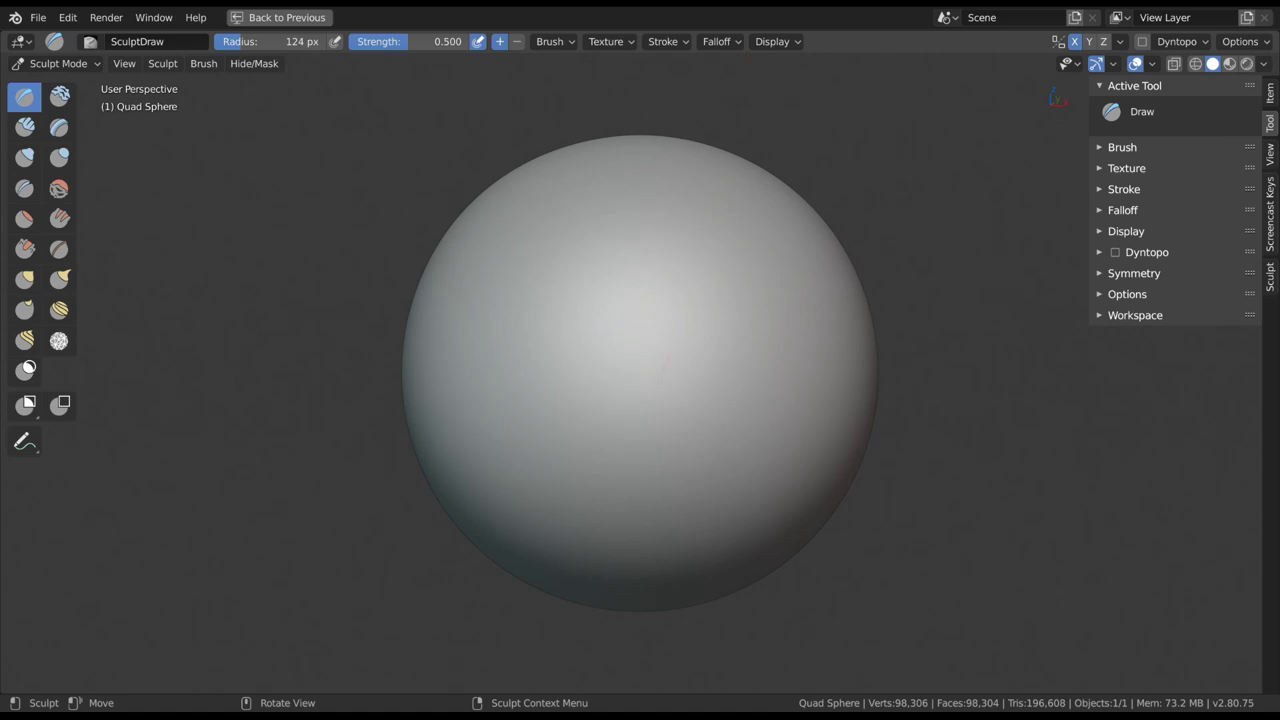
# Step: Try moving a single vertex of the sphere in Edit Mode, and return to Sculpt Mode
pyautogui.moveTo(662, 360)
pyautogui.mouseDown(button='middle')
pyautogui.moveTo(682, 388)
pyautogui.moveTo(698, 358)
pyautogui.moveTo(663, 363)
pyautogui.mouseUp(button='middle')
pyautogui.hotkey('ctrl', 'Tab')
pyautogui.click(708, 359)
pyautogui.scroll(4, 710, 370)
pyautogui.moveTo(712, 380)
pyautogui.mouseDown(button='middle')
pyautogui.moveTo(798, 347)
pyautogui.moveTo(700, 365)
pyautogui.mouseUp(button='middle')
pyautogui.press('g')
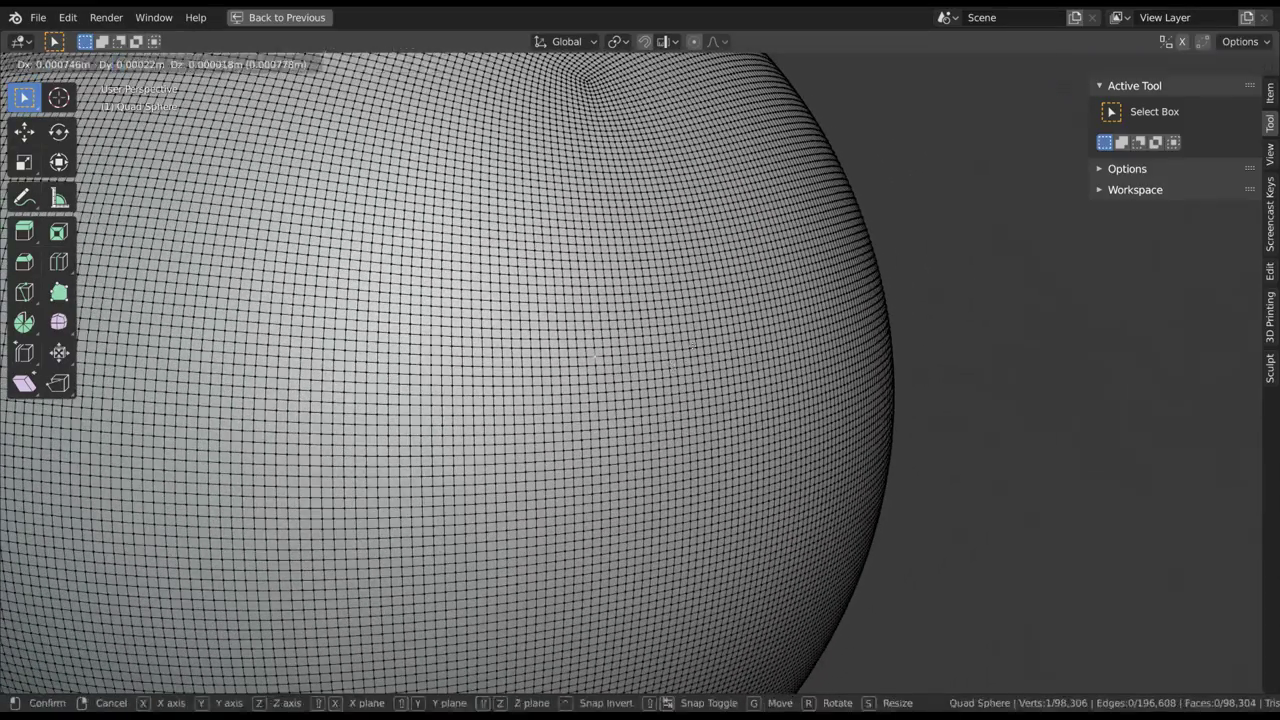
pyautogui.rightClick(674, 375)
pyautogui.scroll(-3, 685, 372)
pyautogui.hotkey('ctrl', 'Tab')
pyautogui.click(683, 452)
pyautogui.moveTo(683, 454)
pyautogui.mouseDown(button='middle')
pyautogui.moveTo(743, 394)
pyautogui.moveTo(692, 372)
pyautogui.mouseUp(button='middle')
pyautogui.scroll(-1, 720, 385)
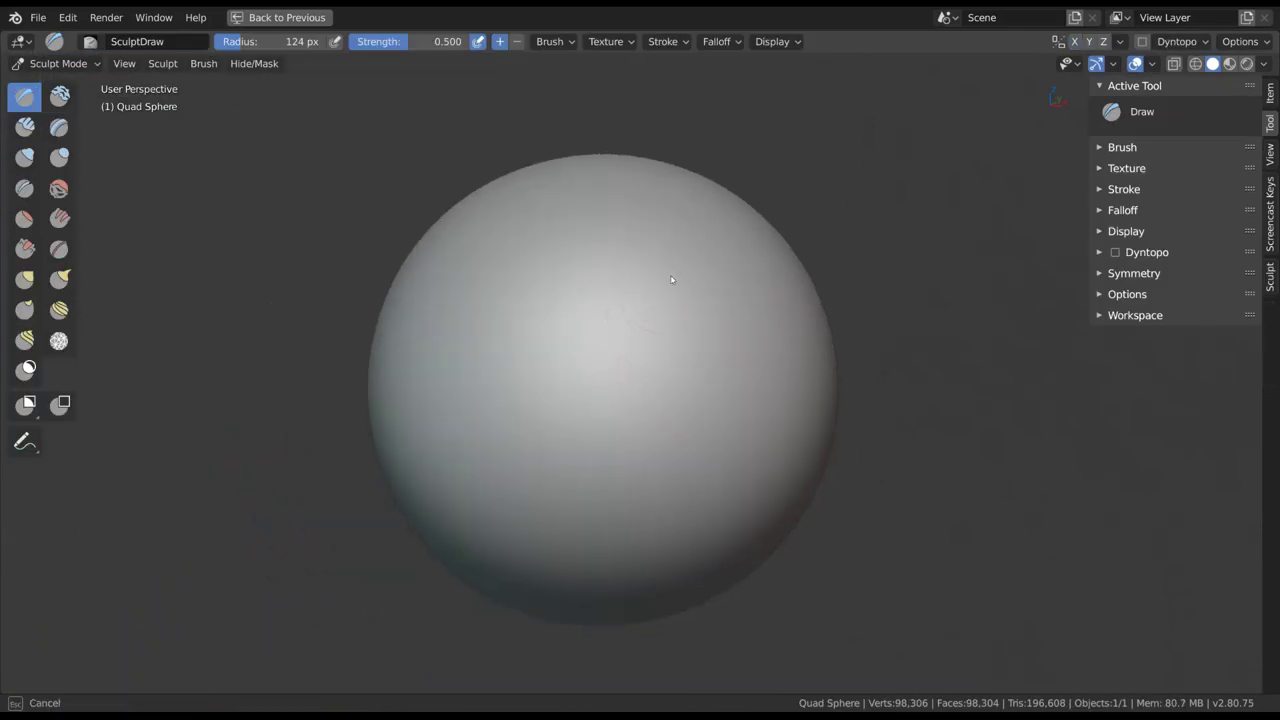
# Step: Sculpt raised strokes on the front of the sphere with the Draw brush
pyautogui.moveTo(666, 297)
pyautogui.mouseDown()
pyautogui.moveTo(685, 545)
pyautogui.moveTo(658, 270)
pyautogui.moveTo(689, 491)
pyautogui.moveTo(721, 306)
pyautogui.moveTo(853, 240)
pyautogui.mouseUp()
# Step: Pull the sphere's surface outward with the Grab brush, resizing its radius between strokes up to 340 px
pyautogui.press('g')
pyautogui.press('f')
pyautogui.click(766, 300)
pyautogui.moveTo(782, 406)
pyautogui.mouseDown()
pyautogui.moveTo(851, 487)
pyautogui.moveTo(884, 489)
pyautogui.mouseUp()
pyautogui.keyDown('shift'); pyautogui.moveTo(865, 442); pyautogui.dragTo(773, 441, button='middle'); pyautogui.keyUp('shift')
pyautogui.scroll(-1, 720, 395)
pyautogui.press('f')
pyautogui.click(618, 247)
pyautogui.moveTo(548, 218); pyautogui.dragTo(580, 133)
pyautogui.keyDown('shift'); pyautogui.moveTo(640, 230); pyautogui.dragTo(696, 252, button='middle'); pyautogui.keyUp('shift')
# Step: Undo the Grab brush deformations on the sphere
pyautogui.hotkey('ctrl', 'z')
pyautogui.hotkey('ctrl', 'z')
pyautogui.hotkey('ctrl', 'z')
pyautogui.hotkey('ctrl', 'z')
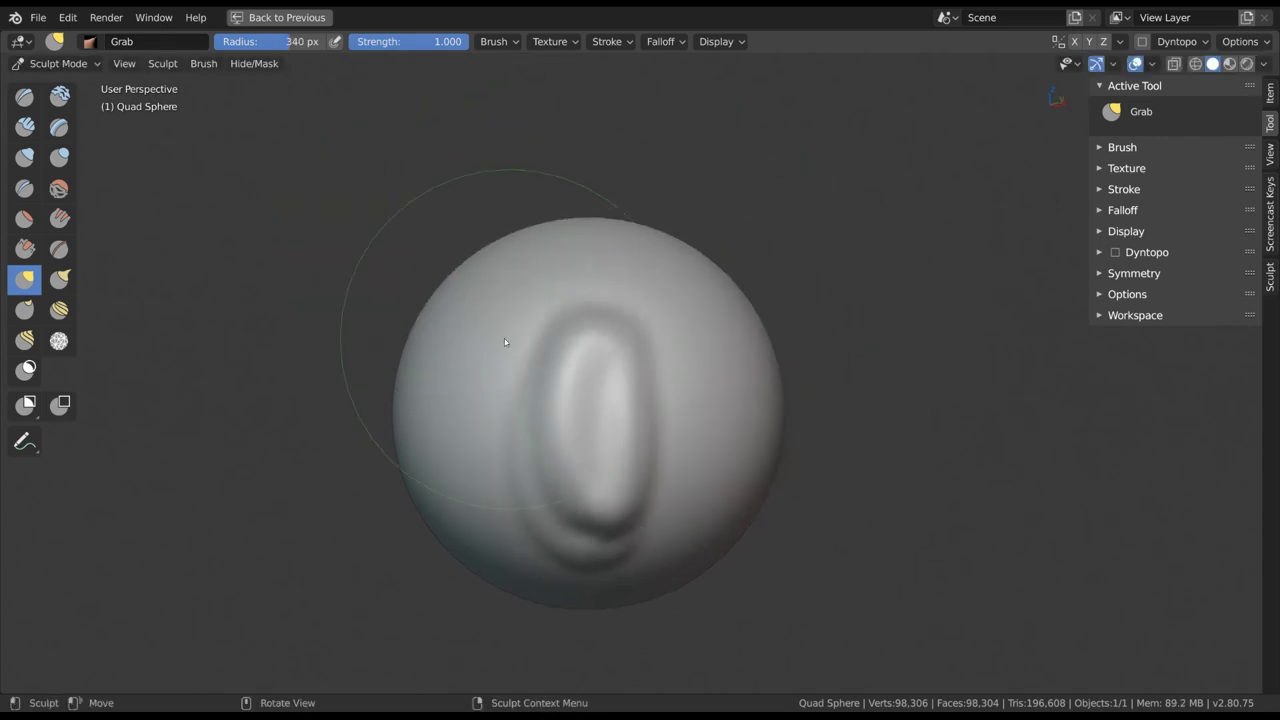
# Step: Choose Sculpt Mode as the sphere's interaction mode
pyautogui.click(63, 63)
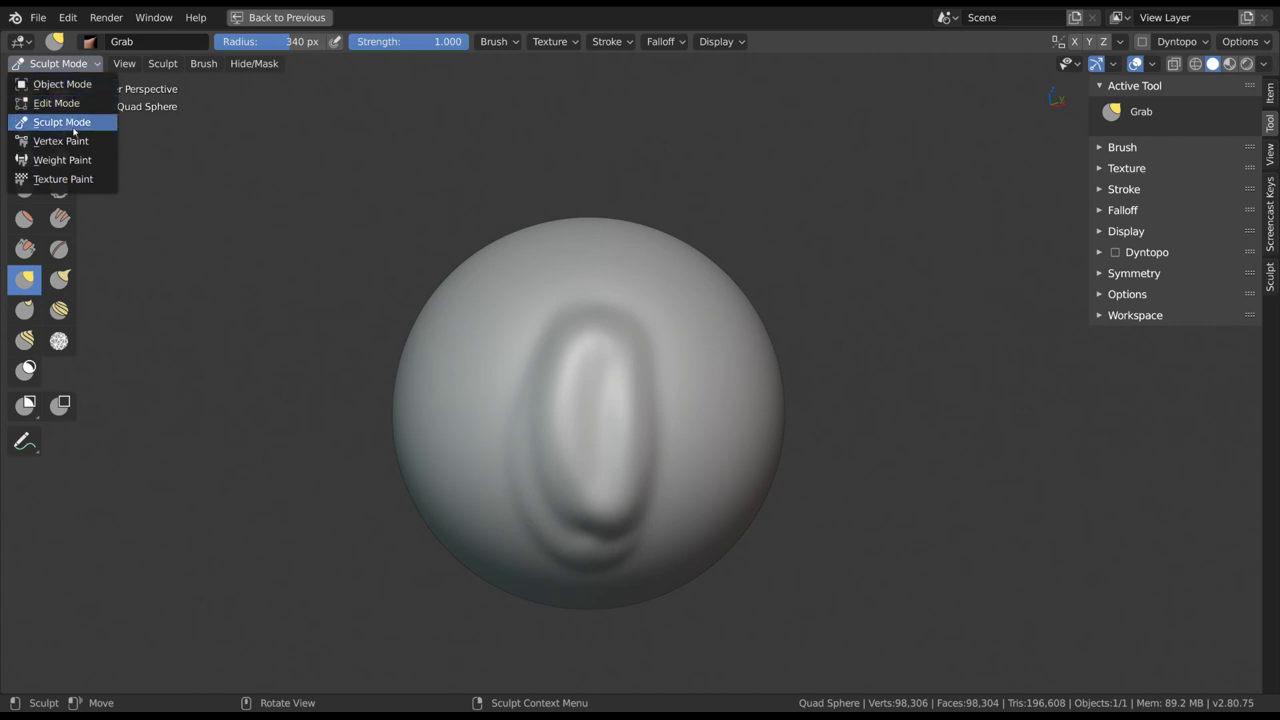
pyautogui.click(74, 124)
pyautogui.moveTo(643, 379); pyautogui.dragTo(678, 376, button='middle')
pyautogui.scroll(1, 691, 365)
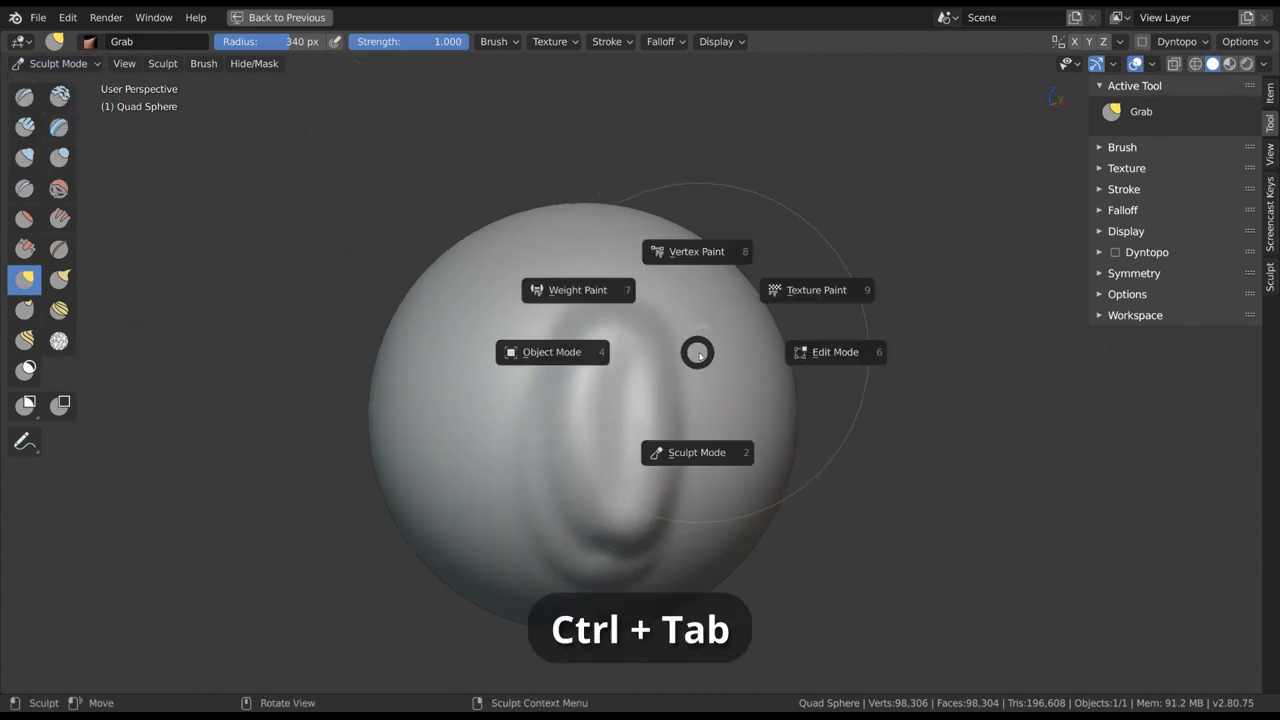
pyautogui.click(690, 452)
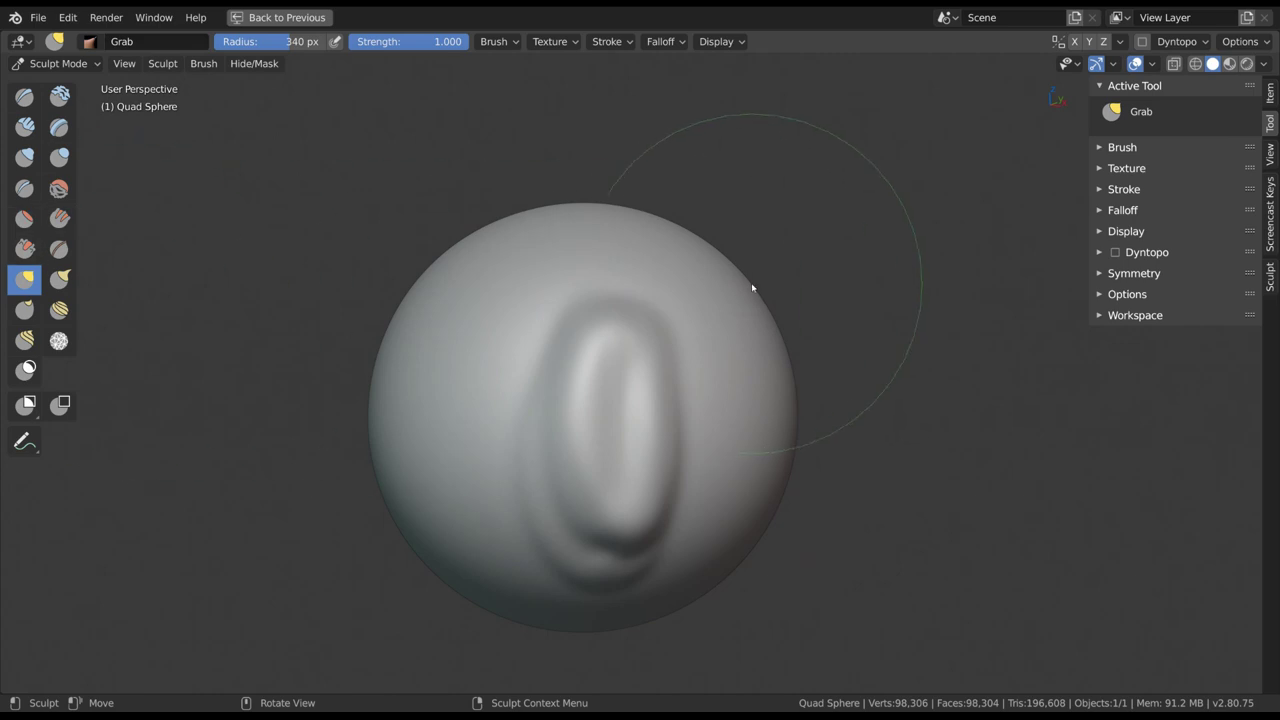
# Step: Sculpt a raised vertical ridge and a round bump beside it using the Draw brush at 139 px radius
pyautogui.press('f')
pyautogui.click(656, 325)
pyautogui.moveTo(554, 418)
pyautogui.mouseDown(button='middle')
pyautogui.moveTo(614, 402)
pyautogui.moveTo(588, 355)
pyautogui.mouseUp(button='middle')
pyautogui.press('x')
pyautogui.press('f')
pyautogui.click(548, 377)
pyautogui.moveTo(602, 301)
pyautogui.mouseDown()
pyautogui.moveTo(608, 286)
pyautogui.moveTo(591, 455)
pyautogui.moveTo(606, 280)
pyautogui.moveTo(585, 432)
pyautogui.mouseUp()
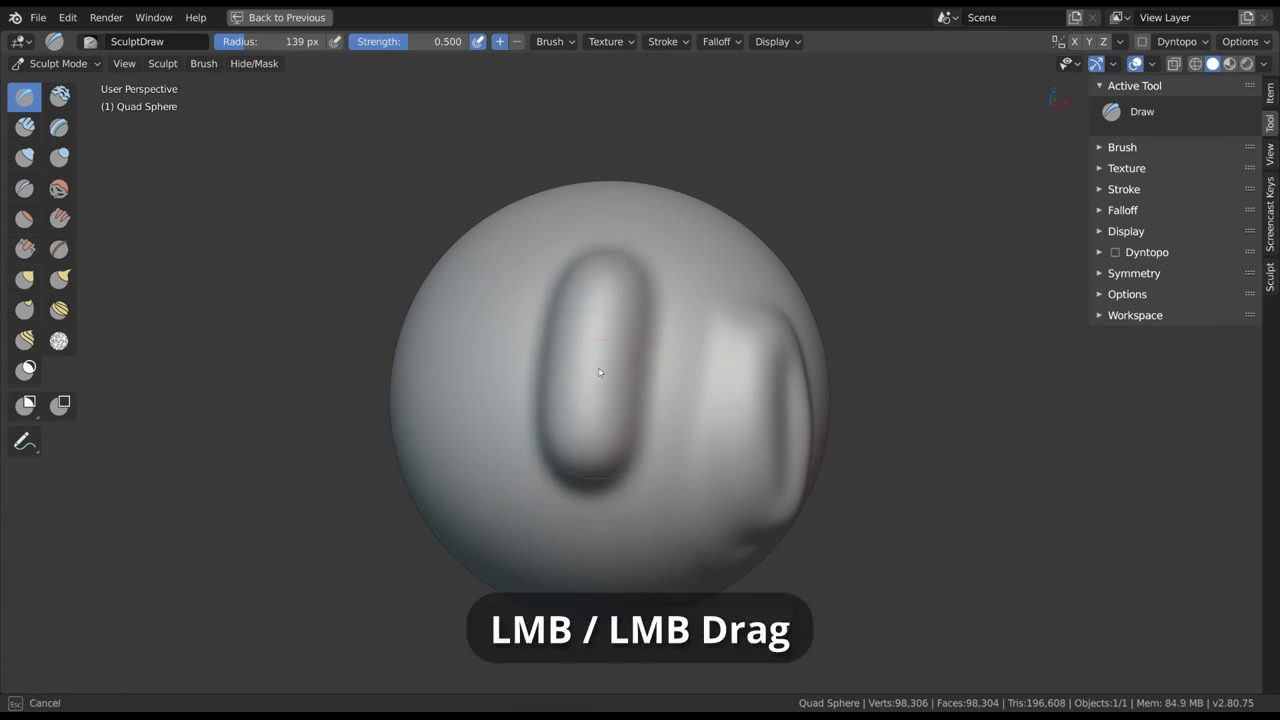
pyautogui.moveTo(606, 296); pyautogui.dragTo(600, 423)
pyautogui.moveTo(600, 423); pyautogui.dragTo(623, 434, button='middle')
pyautogui.moveTo(552, 434)
pyautogui.mouseDown()
pyautogui.moveTo(553, 422)
pyautogui.moveTo(522, 429)
pyautogui.mouseUp()
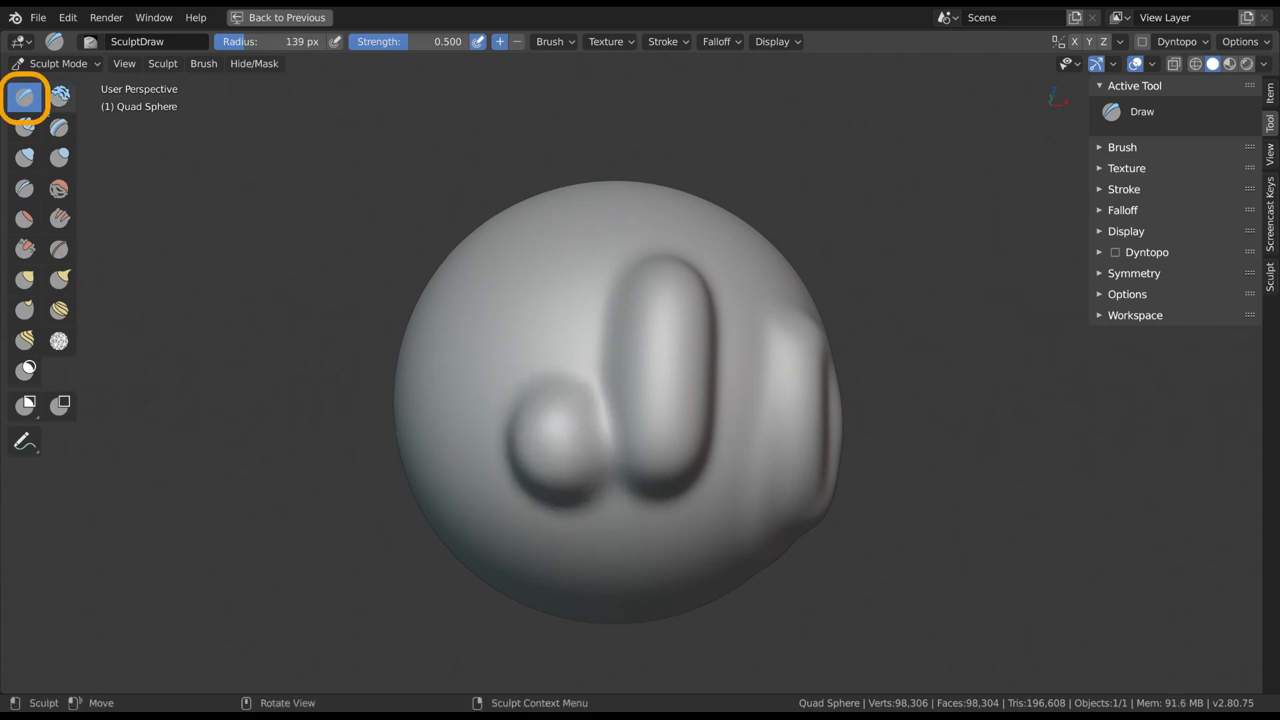
# Step: Add another raised Draw stroke on the sphere and carve grooves into the surface with the brush direction inverted
pyautogui.moveTo(582, 341); pyautogui.dragTo(627, 368, button='middle')
pyautogui.moveTo(672, 280); pyautogui.dragTo(634, 352)
pyautogui.moveTo(634, 374); pyautogui.dragTo(692, 364, button='middle')
pyautogui.moveTo(635, 322)
pyautogui.keyDown('ctrl'); pyautogui.mouseDown()
pyautogui.moveTo(596, 415)
pyautogui.moveTo(604, 430)
pyautogui.moveTo(642, 273)
pyautogui.moveTo(610, 422)
pyautogui.mouseUp(); pyautogui.keyUp('ctrl')
pyautogui.moveTo(643, 344); pyautogui.dragTo(631, 369, button='middle')
pyautogui.moveTo(631, 369)
pyautogui.keyDown('ctrl'); pyautogui.mouseDown()
pyautogui.moveTo(639, 277)
pyautogui.moveTo(606, 294)
pyautogui.moveTo(557, 486)
pyautogui.moveTo(575, 490)
pyautogui.mouseUp(); pyautogui.keyUp('ctrl')
# Step: Enlarge the Draw brush's radius to 200 px and smooth the sculpted ridges and grooves
pyautogui.moveTo(715, 340); pyautogui.dragTo(652, 429, button='middle')
pyautogui.moveTo(600, 393); pyautogui.dragTo(596, 326, button='middle')
pyautogui.press('f')
pyautogui.click(592, 357)
pyautogui.moveTo(596, 326)
pyautogui.keyDown('shift'); pyautogui.mouseDown()
pyautogui.moveTo(552, 337)
pyautogui.moveTo(490, 483)
pyautogui.mouseUp(); pyautogui.keyUp('shift')
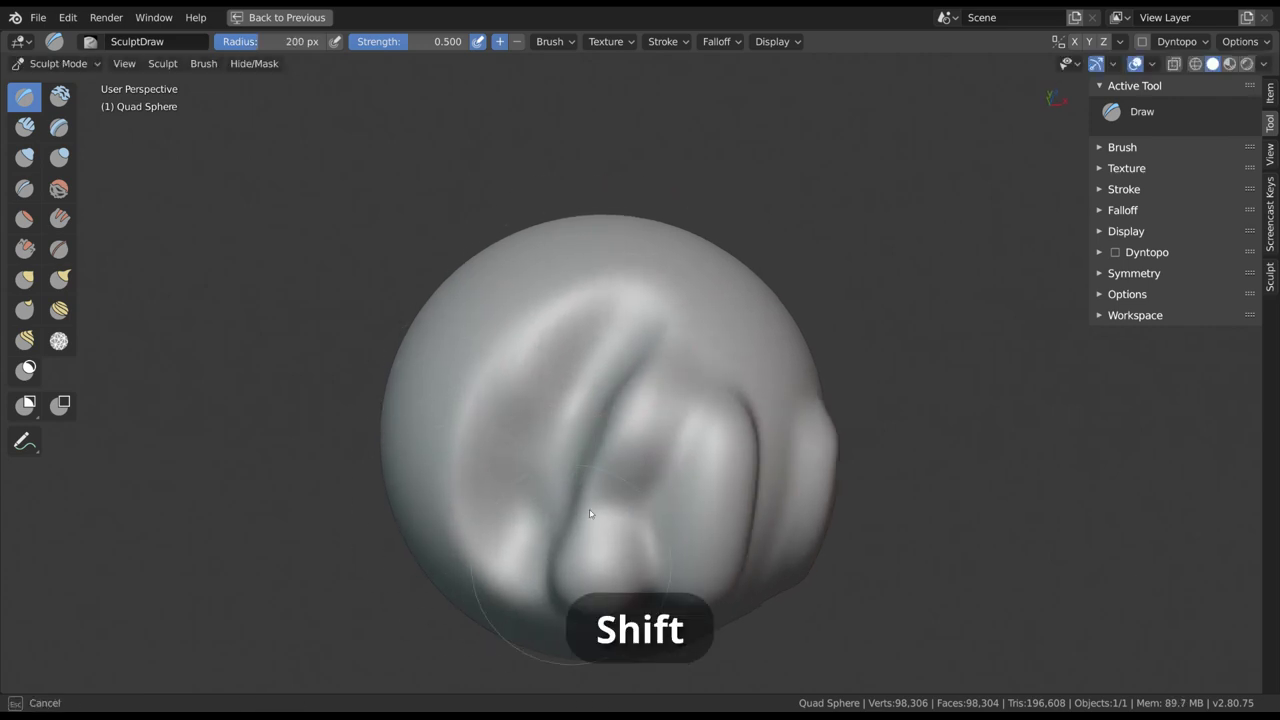
pyautogui.moveTo(658, 331)
pyautogui.keyDown('shift'); pyautogui.mouseDown()
pyautogui.moveTo(637, 455)
pyautogui.moveTo(645, 434)
pyautogui.mouseUp(); pyautogui.keyUp('shift')
# Step: Set the Draw brush's radius to 66 px and undo the last two sculpting actions
pyautogui.moveTo(673, 353); pyautogui.dragTo(616, 400, button='middle')
pyautogui.press('f')
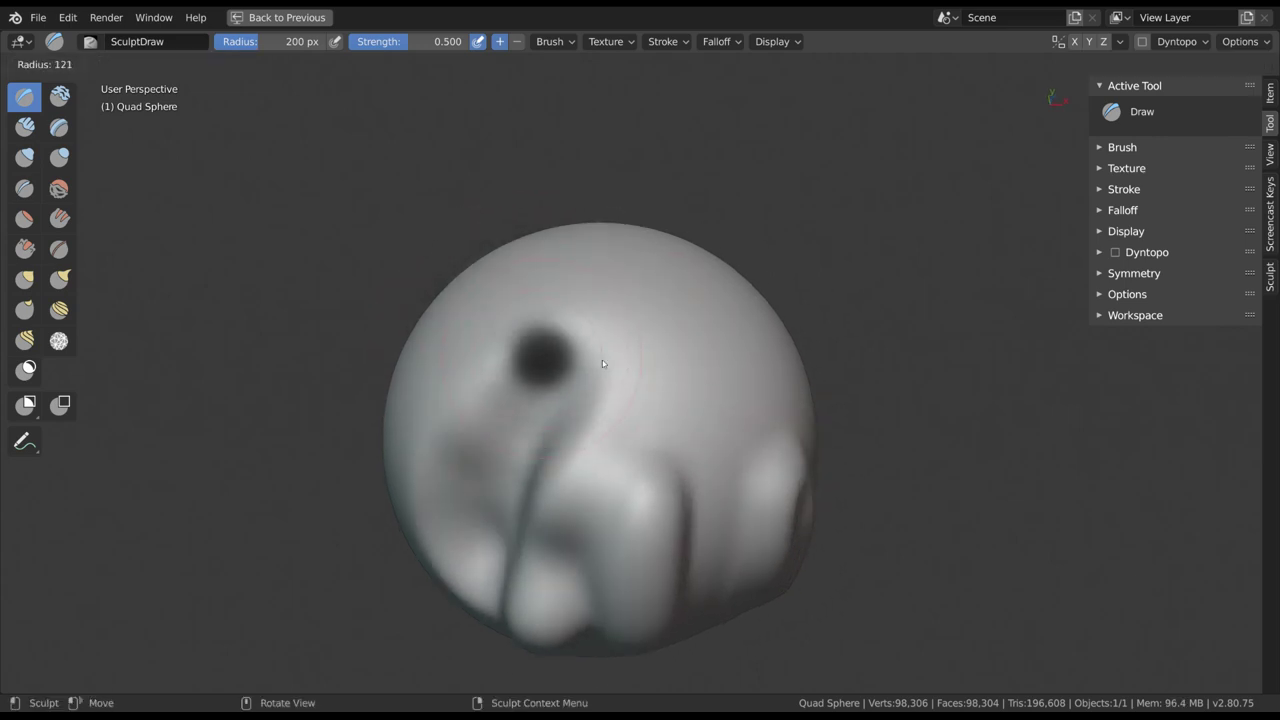
pyautogui.click(573, 369)
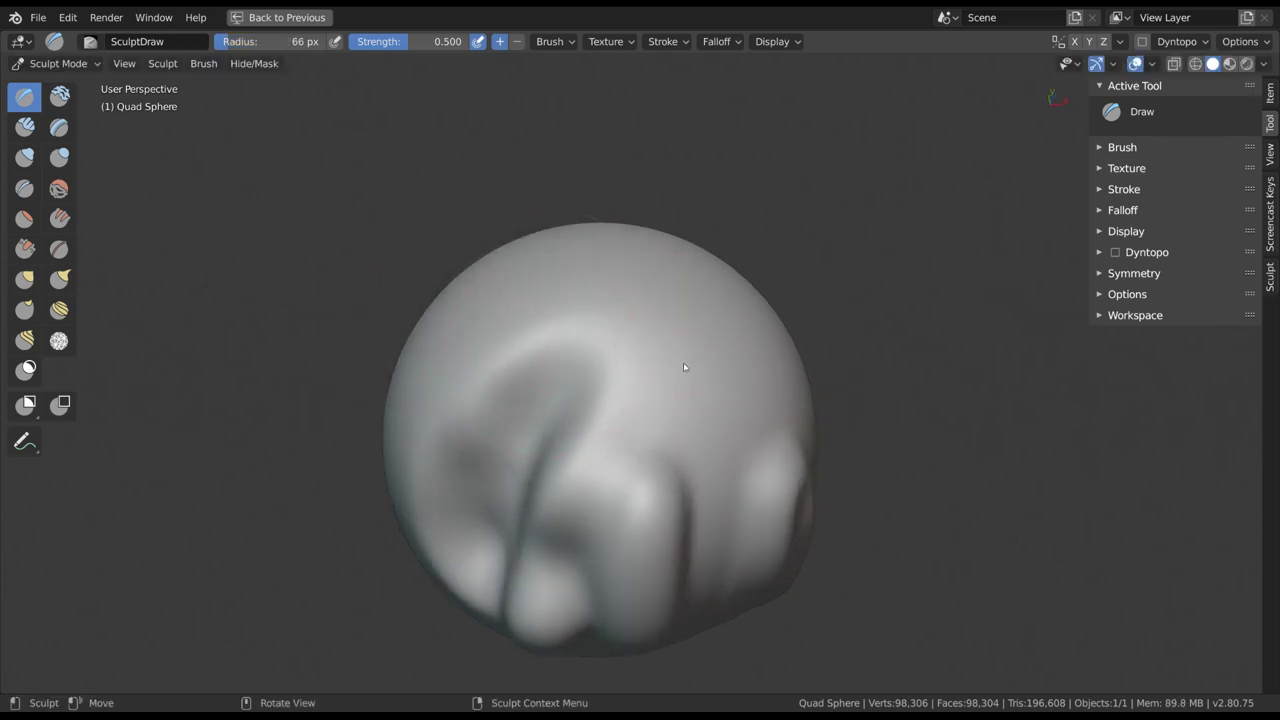
pyautogui.hotkey('ctrl', 'z')
pyautogui.hotkey('ctrl', 'z')
# Step: Set the Draw brush's strength to 0.648 and its radius to 196 px
pyautogui.hotkey('shift', 'f')
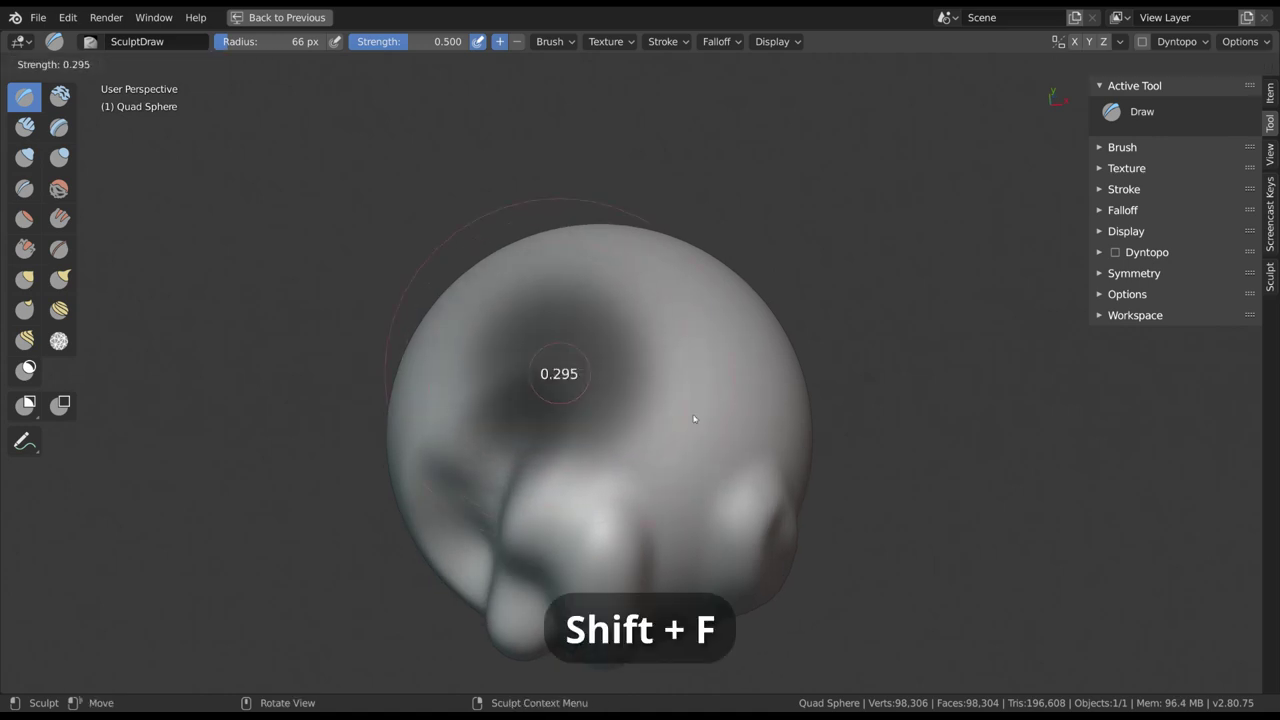
pyautogui.press('Escape')
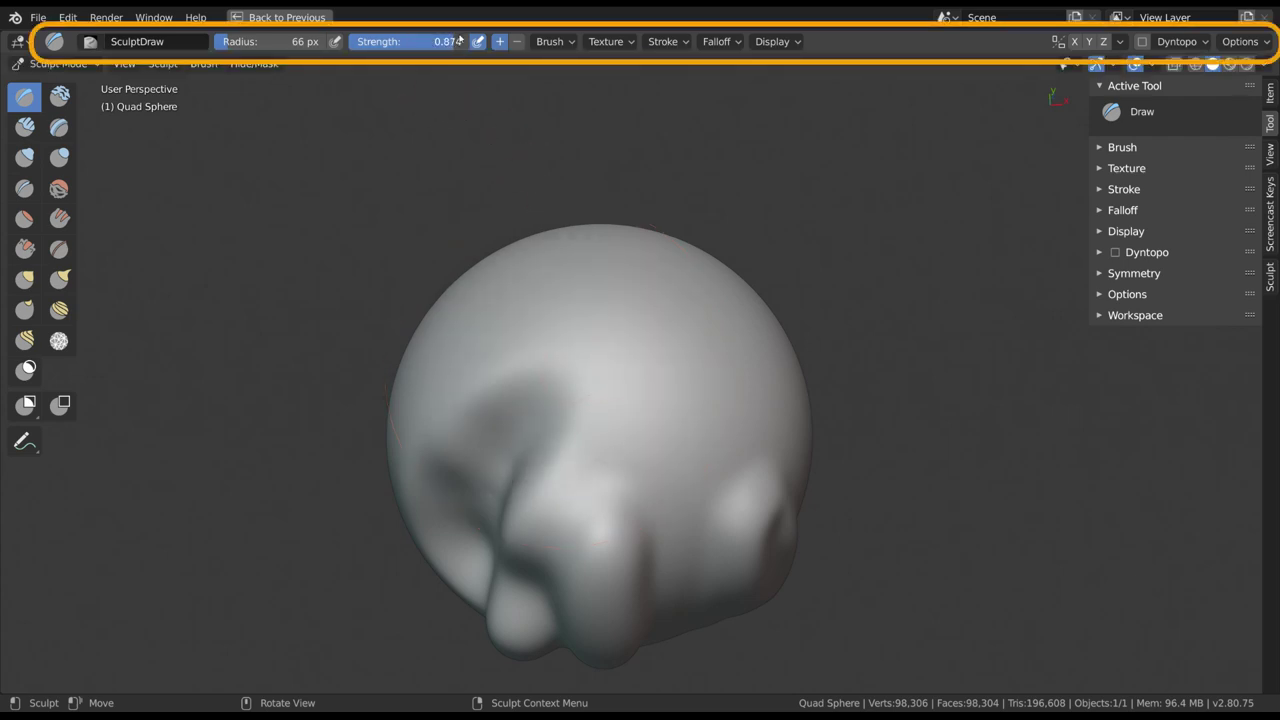
pyautogui.moveTo(461, 38)
pyautogui.mouseDown()
pyautogui.moveTo(420, 35)
pyautogui.moveTo(432, 37)
pyautogui.mouseUp()
pyautogui.moveTo(230, 39); pyautogui.dragTo(263, 39)
pyautogui.click(1122, 147)
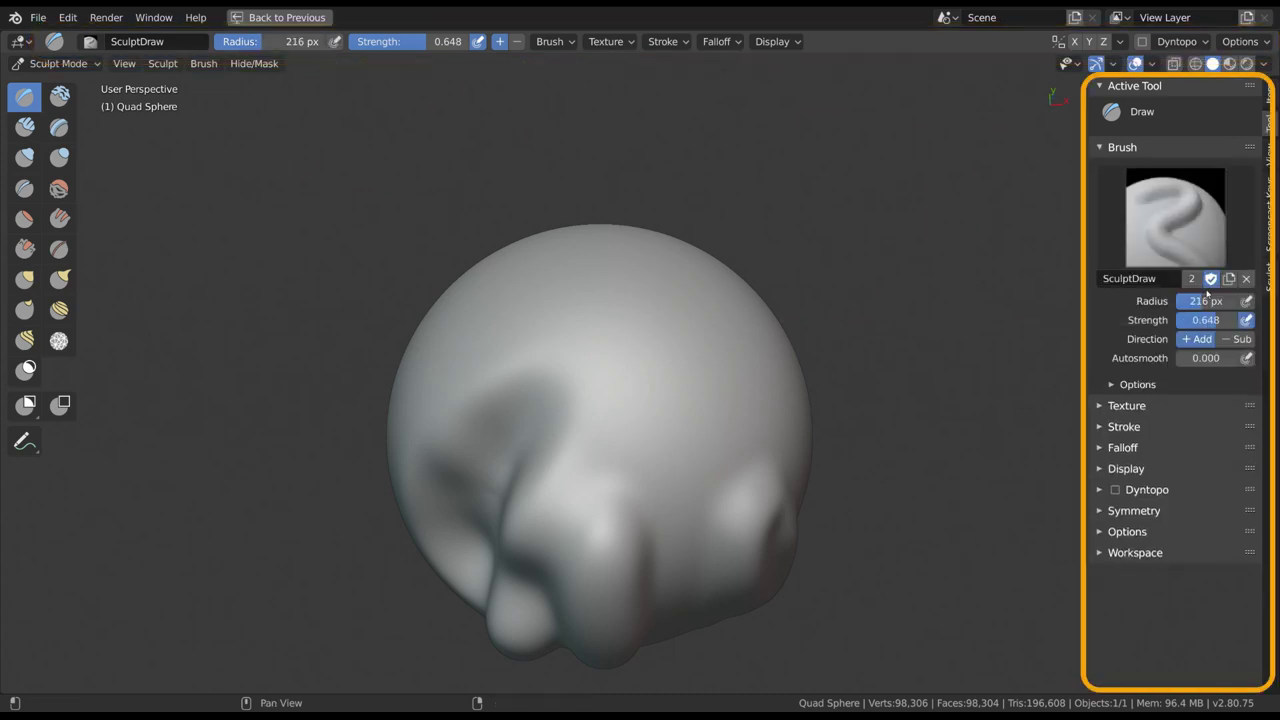
pyautogui.moveTo(1200, 301)
pyautogui.mouseDown()
pyautogui.moveTo(1218, 301)
pyautogui.moveTo(1198, 301)
pyautogui.mouseUp()
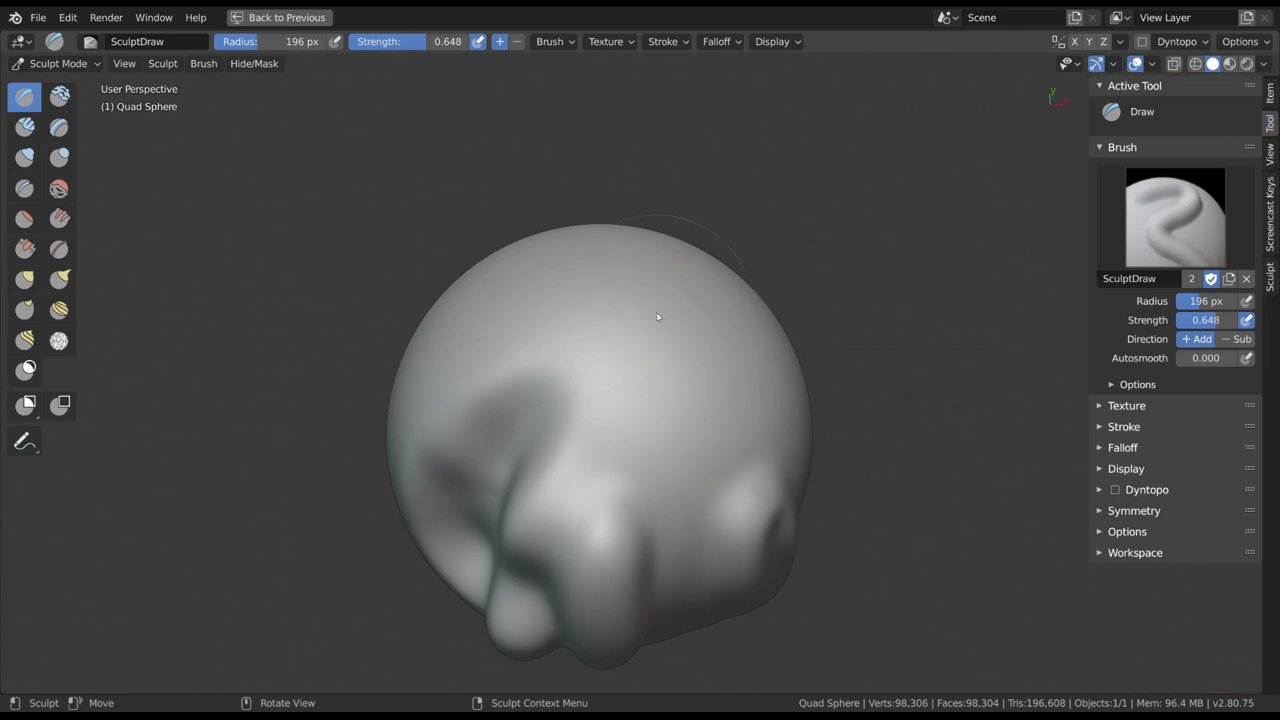
# Step: Hide the viewport's sculpt tool bar and show it again
pyautogui.moveTo(616, 321)
pyautogui.mouseDown(button='middle')
pyautogui.moveTo(666, 343)
pyautogui.moveTo(669, 446)
pyautogui.moveTo(633, 367)
pyautogui.mouseUp(button='middle')
pyautogui.moveTo(636, 314); pyautogui.dragTo(617, 301, button='middle')
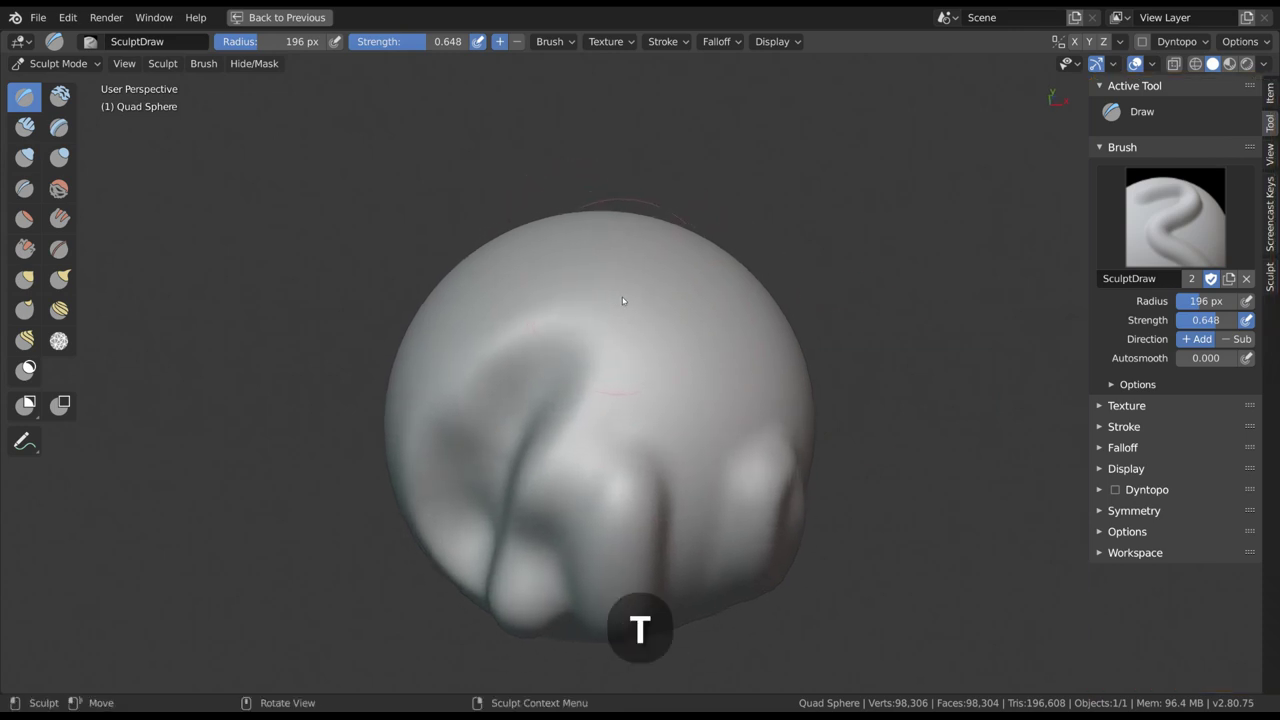
pyautogui.press('t')
pyautogui.press('t')
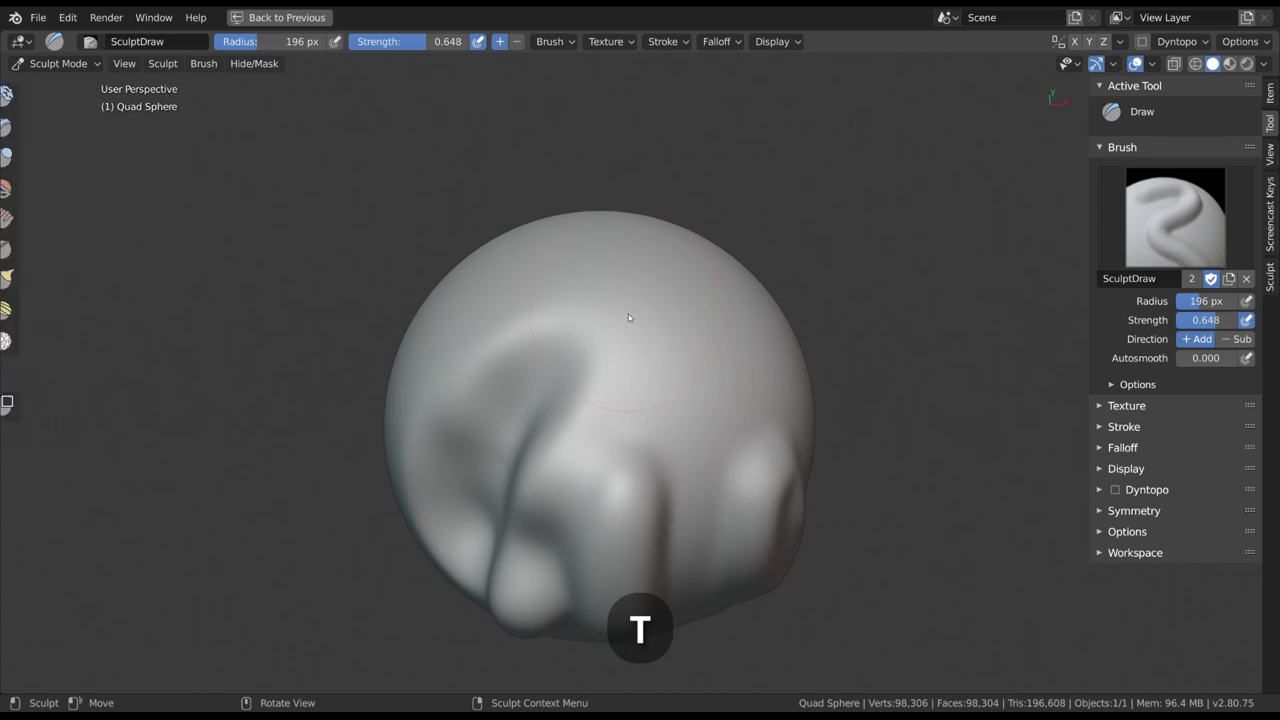
# Step: Hide and show the sidebar repeatedly, view its Item settings, and return to the Tool settings
pyautogui.press('n')
pyautogui.press('n')
pyautogui.press('n')
pyautogui.press('n')
pyautogui.press('n')
pyautogui.press('n')
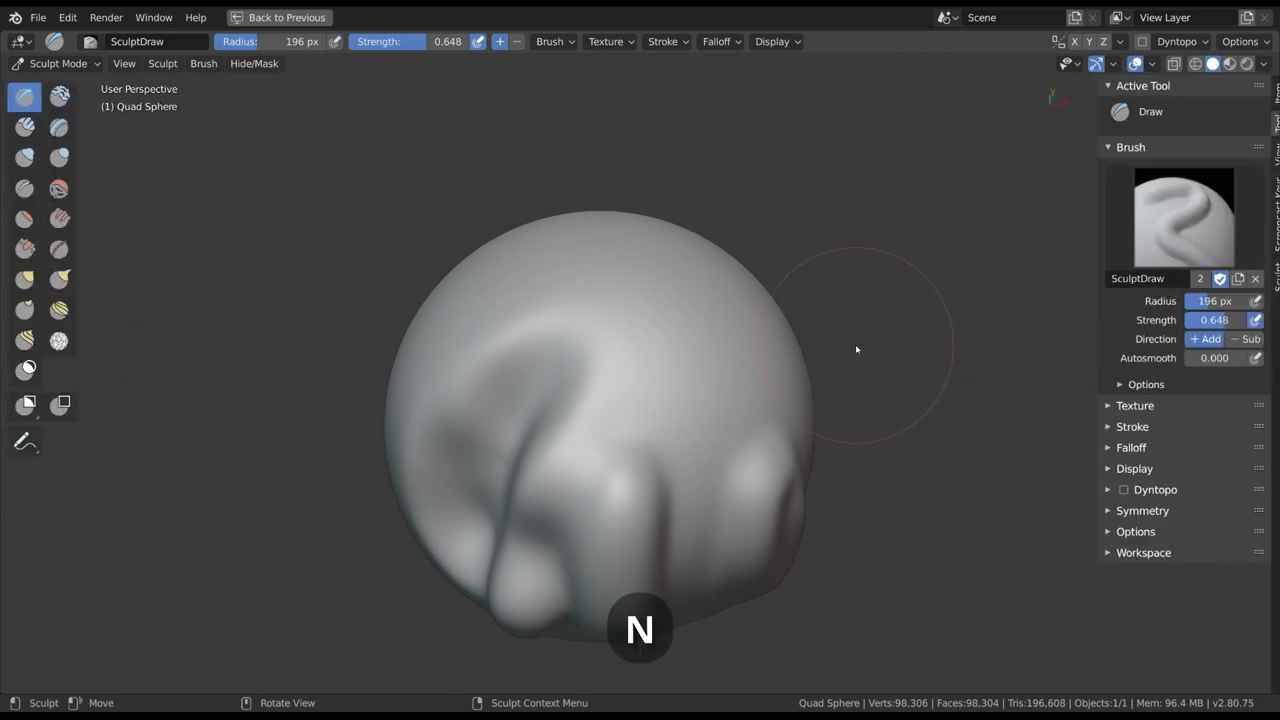
pyautogui.click(1270, 95)
pyautogui.click(1271, 126)
# Step: Turn off Show Tool Settings for the viewport header
pyautogui.rightClick(1236, 44)
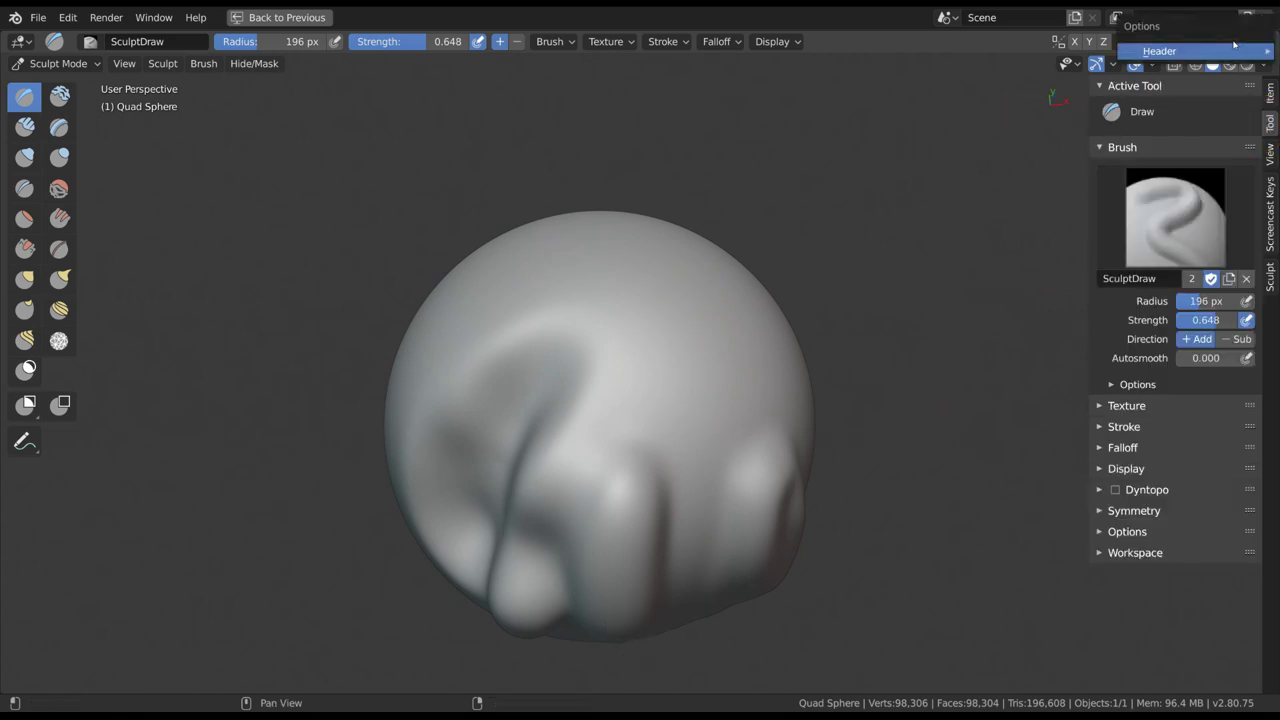
pyautogui.moveTo(1217, 53)
pyautogui.click(1046, 68)
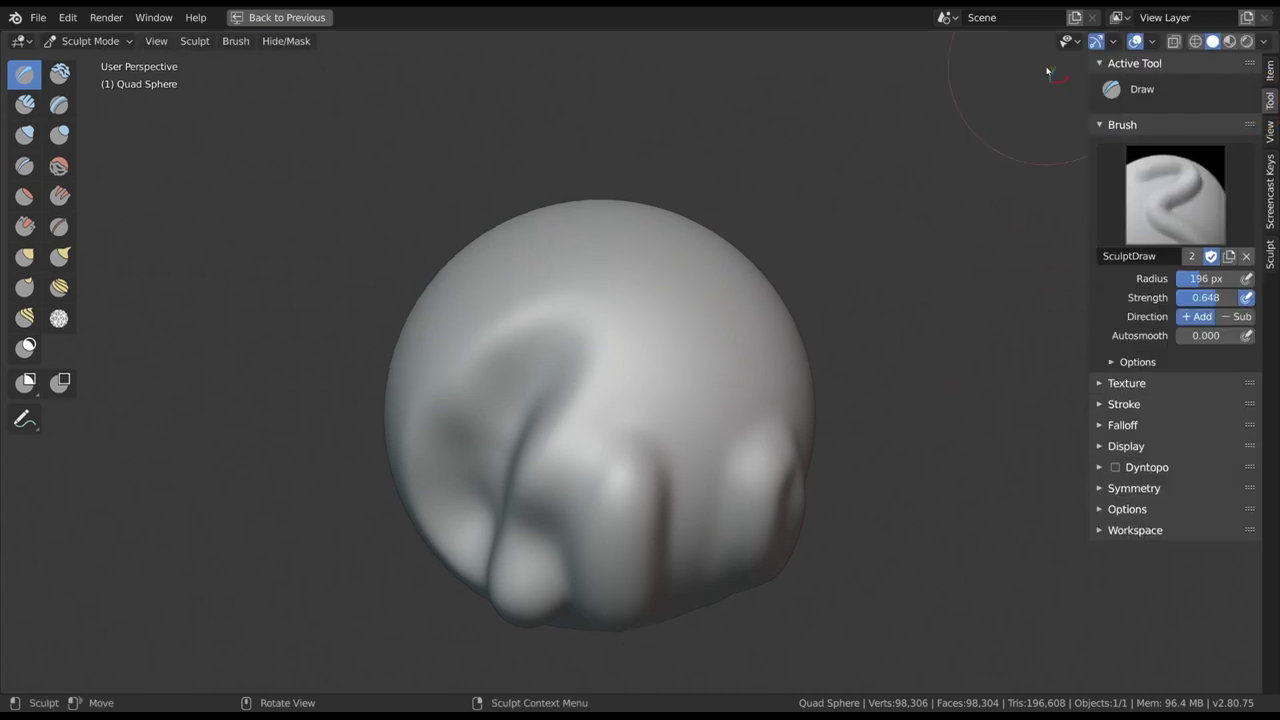
# Step: Turn on Show Tool Settings for the viewport header
pyautogui.rightClick(1262, 42)
pyautogui.moveTo(1255, 50)
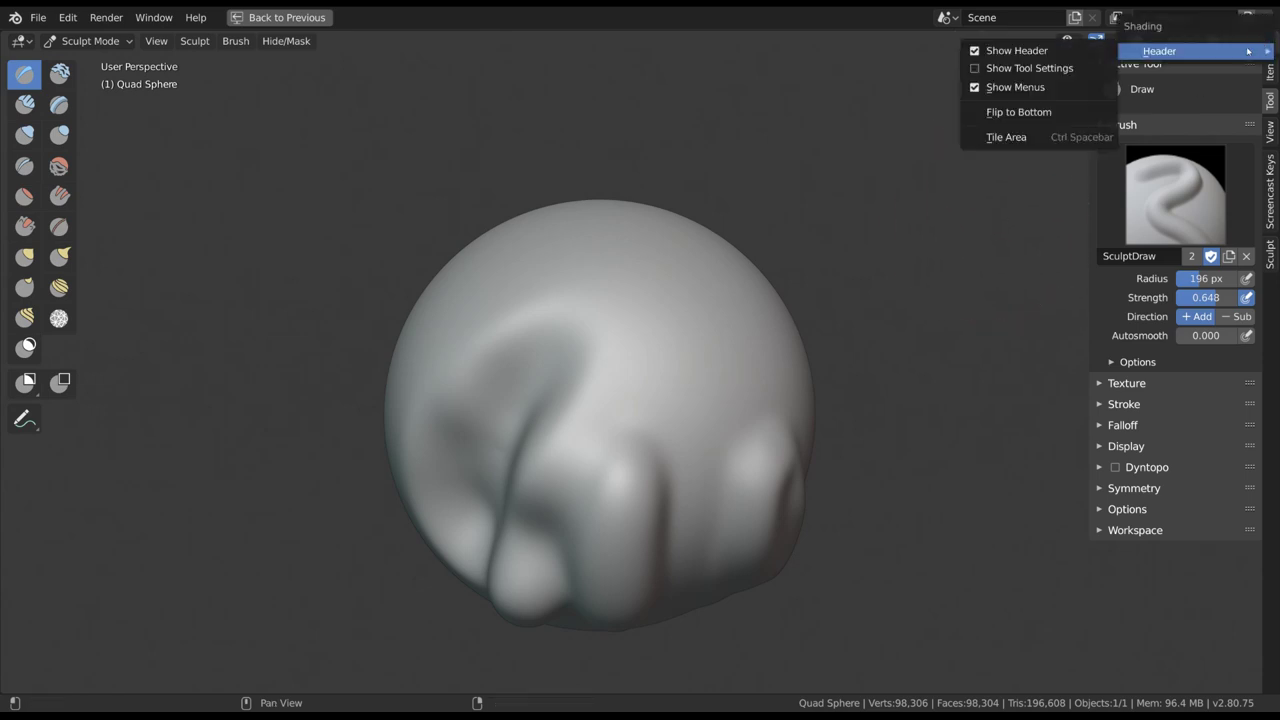
pyautogui.click(1050, 68)
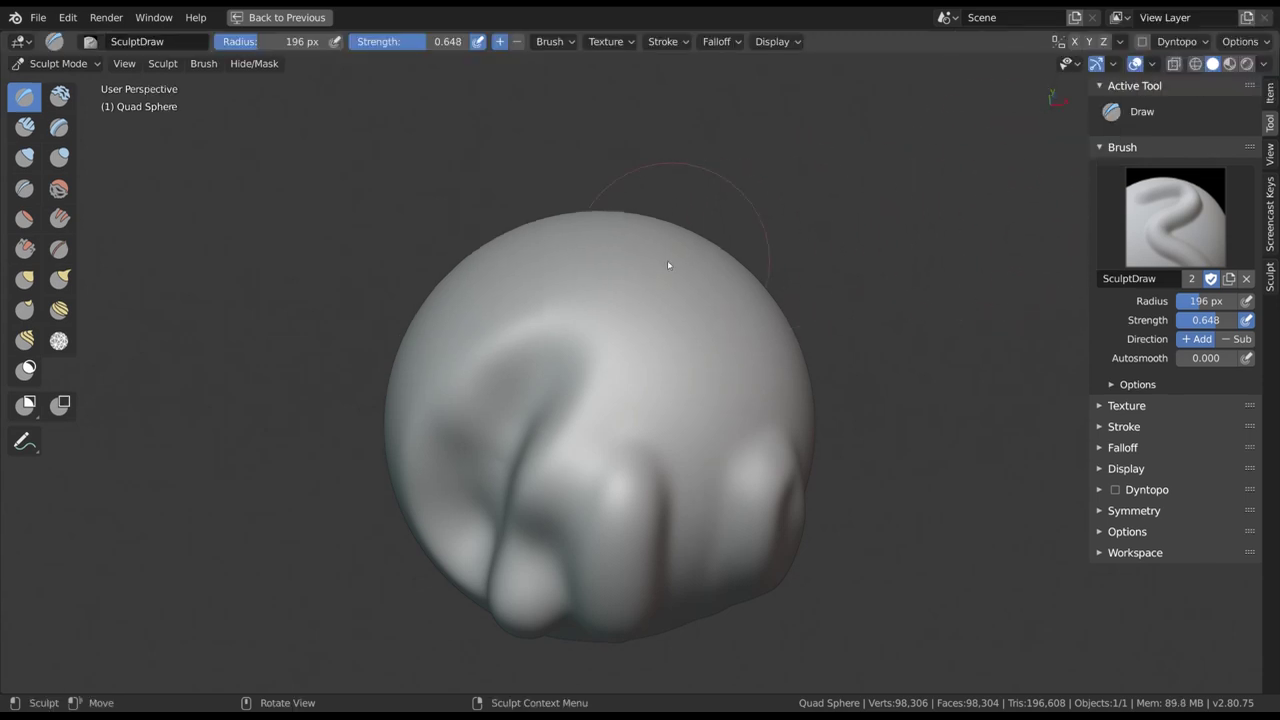
# Step: Set the Draw brush's radius to 93 px
pyautogui.press('f')
pyautogui.click(556, 338)
pyautogui.moveTo(649, 396)
pyautogui.mouseDown(button='middle')
pyautogui.moveTo(650, 336)
pyautogui.moveTo(651, 359)
pyautogui.mouseUp(button='middle')
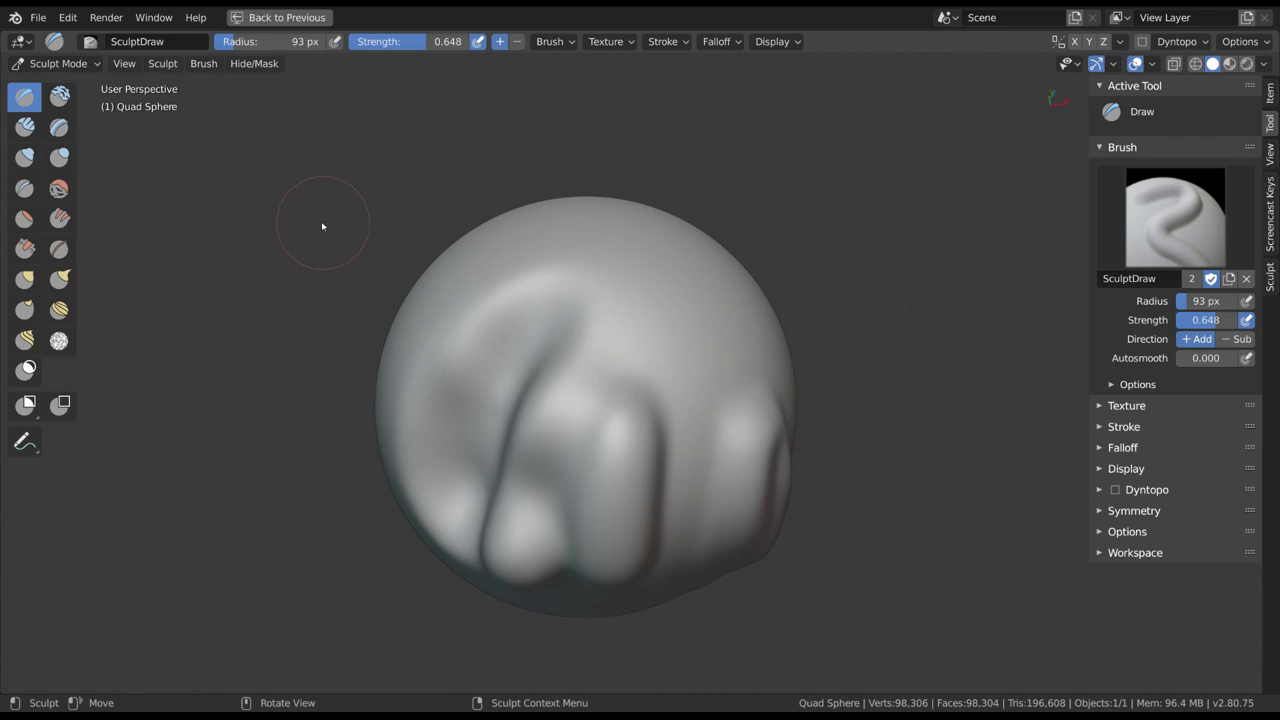
# Step: Toggle the display of the viewport's tool bar, sidebar and tool settings
pyautogui.click(125, 64)
pyautogui.click(148, 84)
pyautogui.click(127, 65)
pyautogui.click(148, 101)
pyautogui.click(125, 64)
pyautogui.click(150, 119)
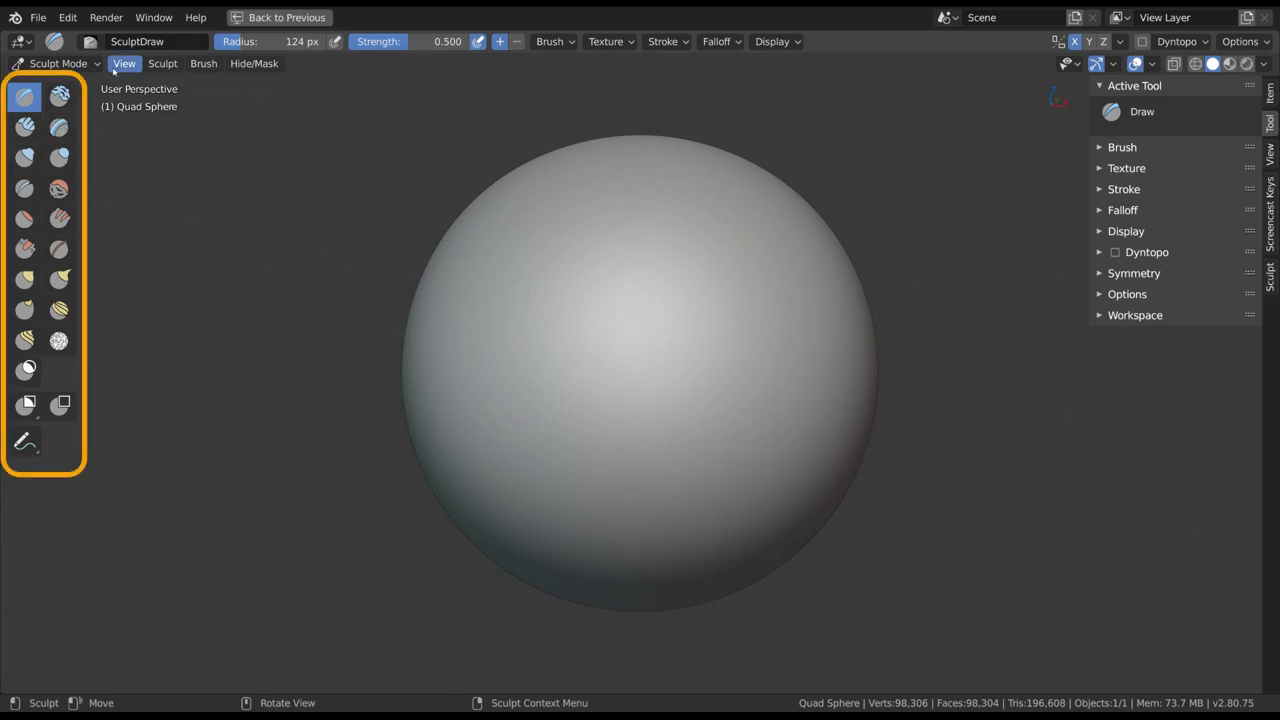
# Step: Look at the Draw tool's brush presets, and try selecting the Layer, Blob and Inflate tools before returning to Draw
pyautogui.click(90, 41)
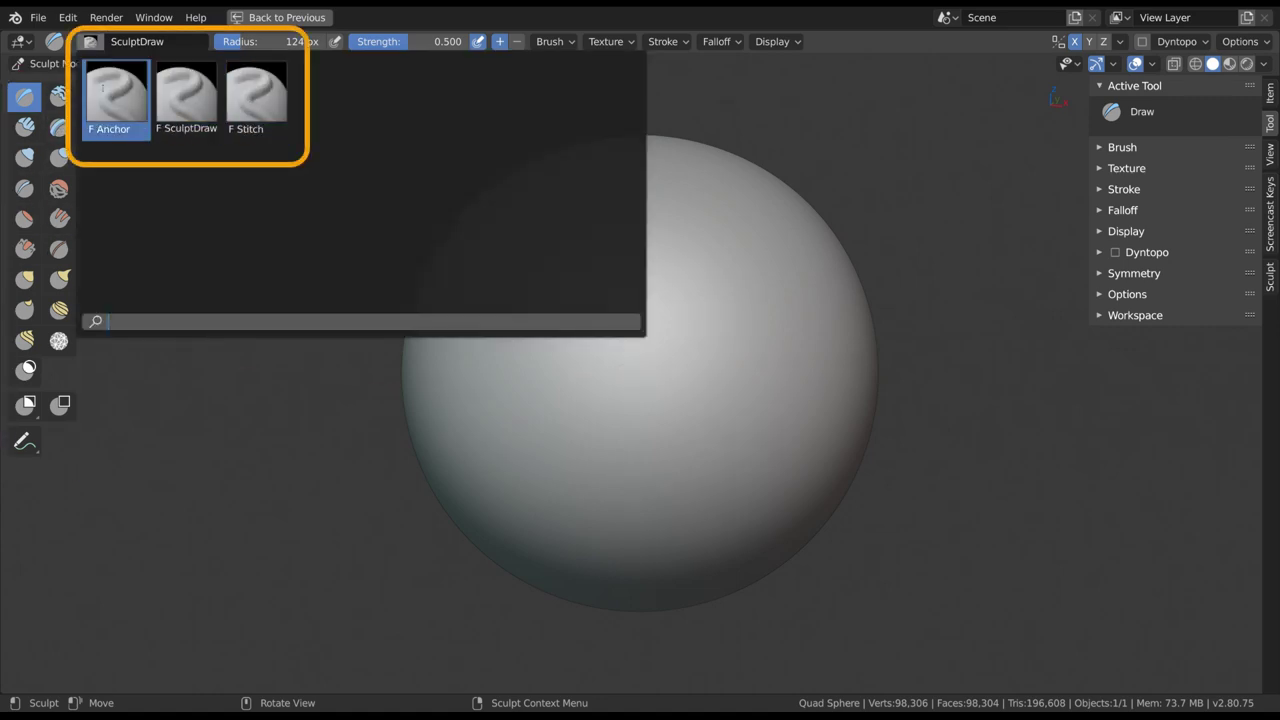
pyautogui.press('Escape')
pyautogui.click(58, 104)
pyautogui.click(59, 126)
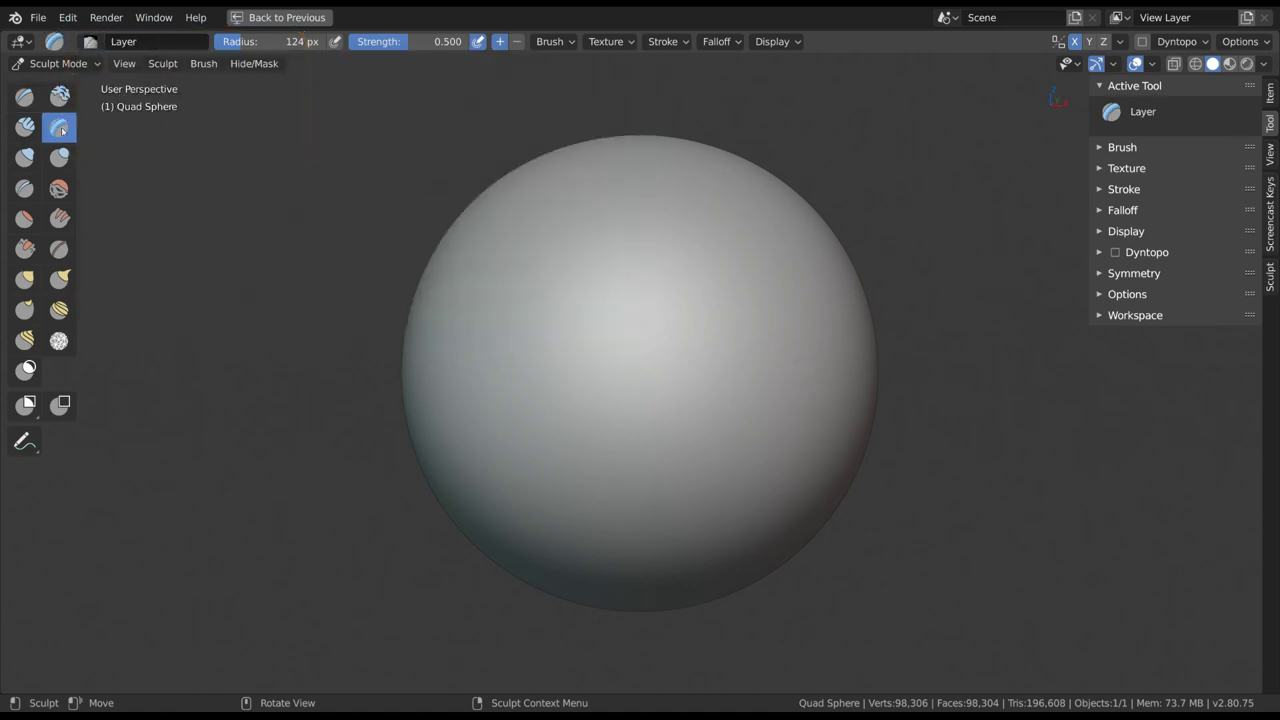
pyautogui.click(59, 157)
pyautogui.click(25, 157)
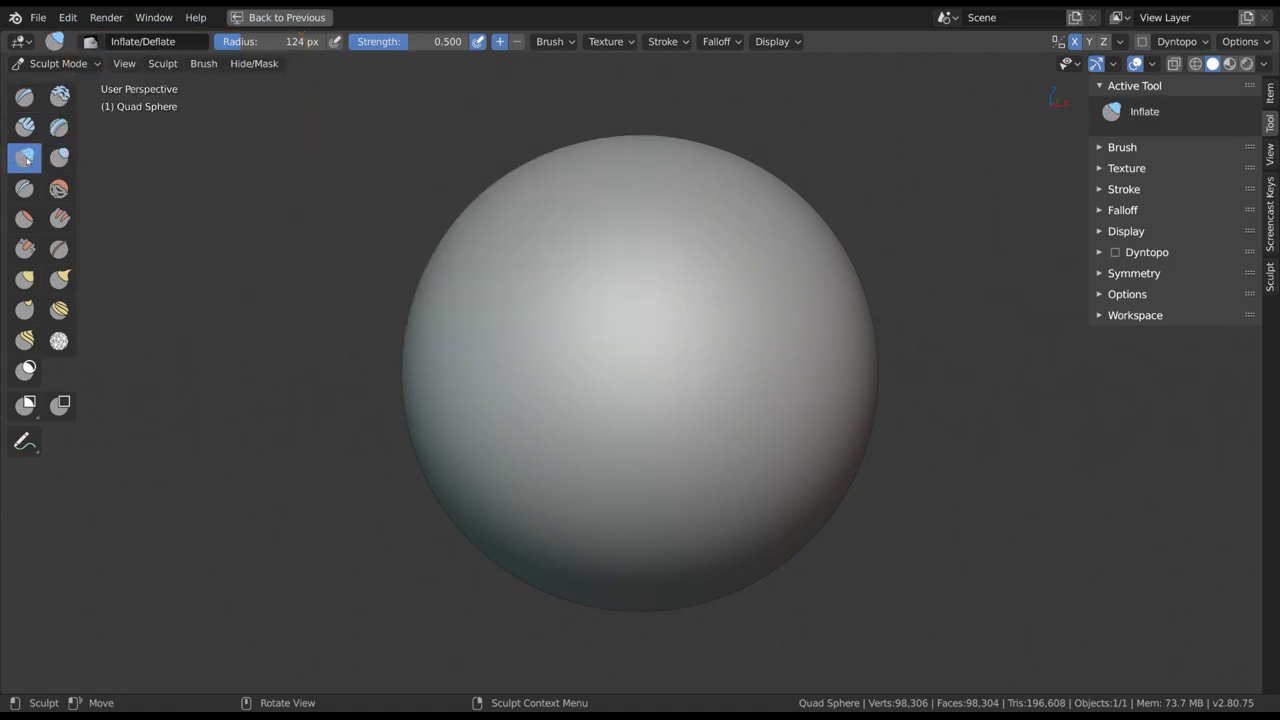
pyautogui.click(27, 99)
# Step: Show the Brush settings and flatten two oval areas on the sphere's front with the Flatten tool at strength 1.000
pyautogui.click(1133, 148)
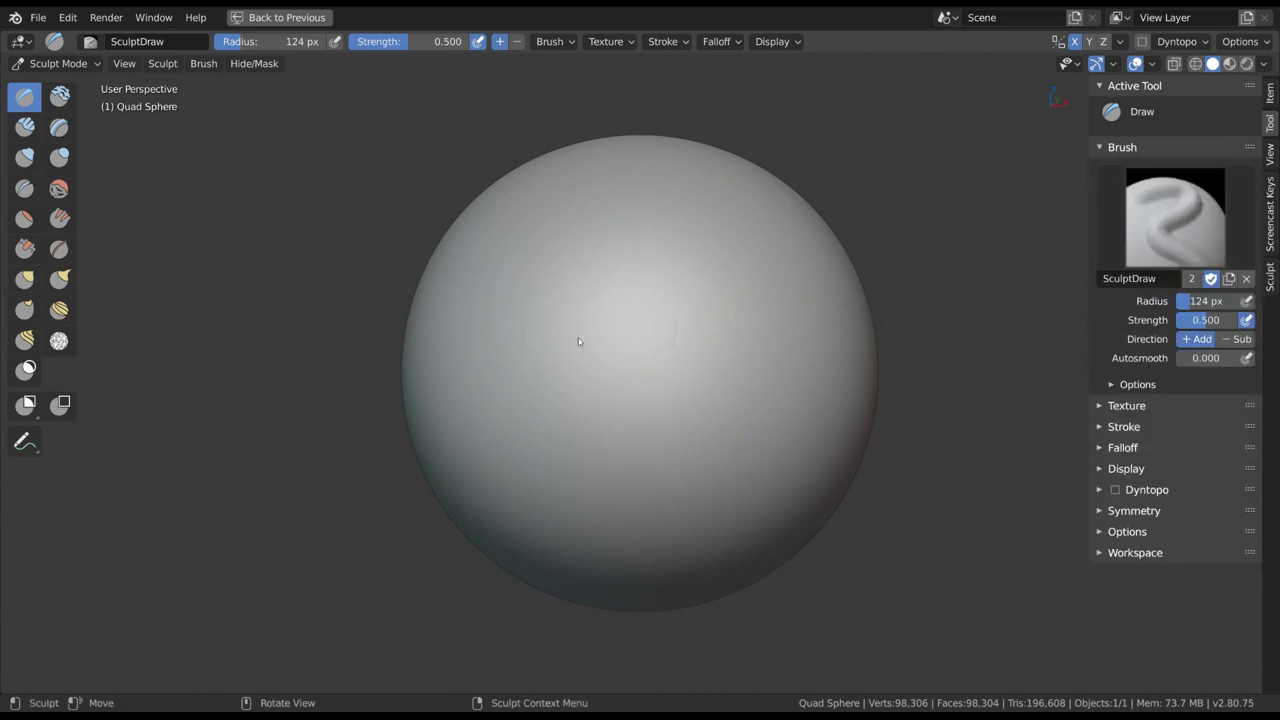
pyautogui.click(24, 218)
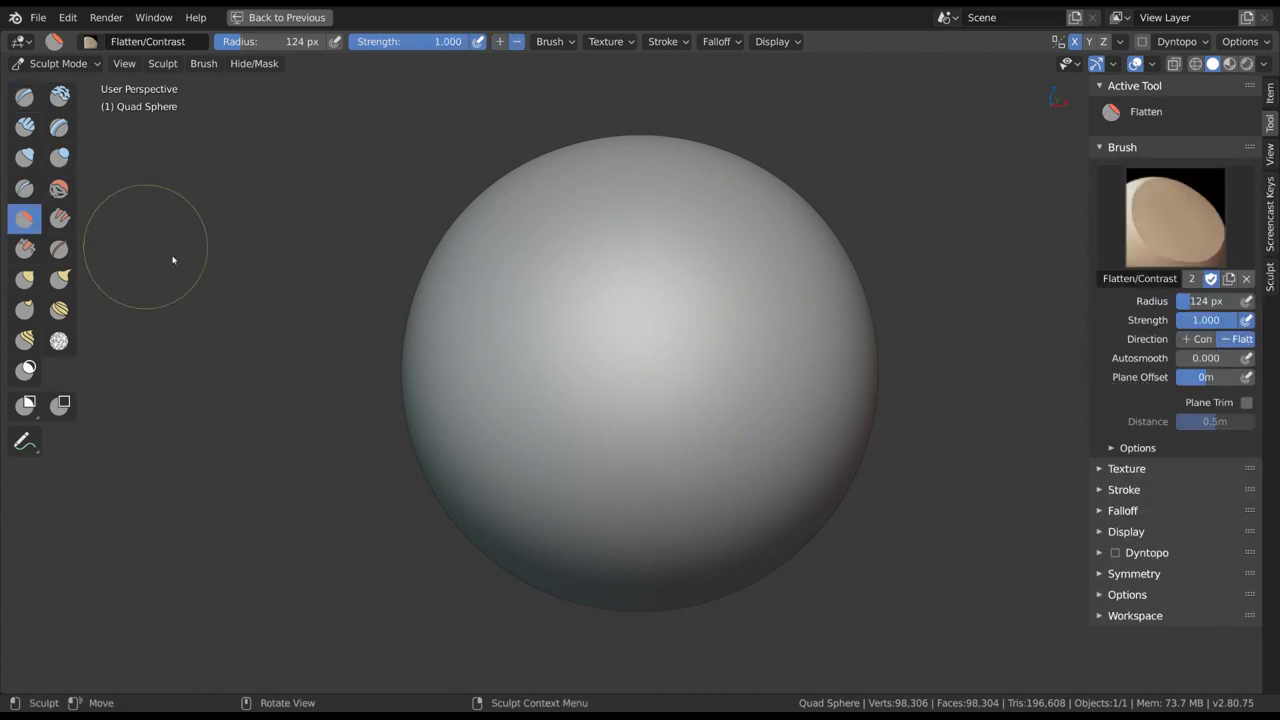
pyautogui.moveTo(480, 440)
pyautogui.mouseDown()
pyautogui.moveTo(666, 443)
pyautogui.moveTo(620, 417)
pyautogui.moveTo(642, 335)
pyautogui.mouseUp()
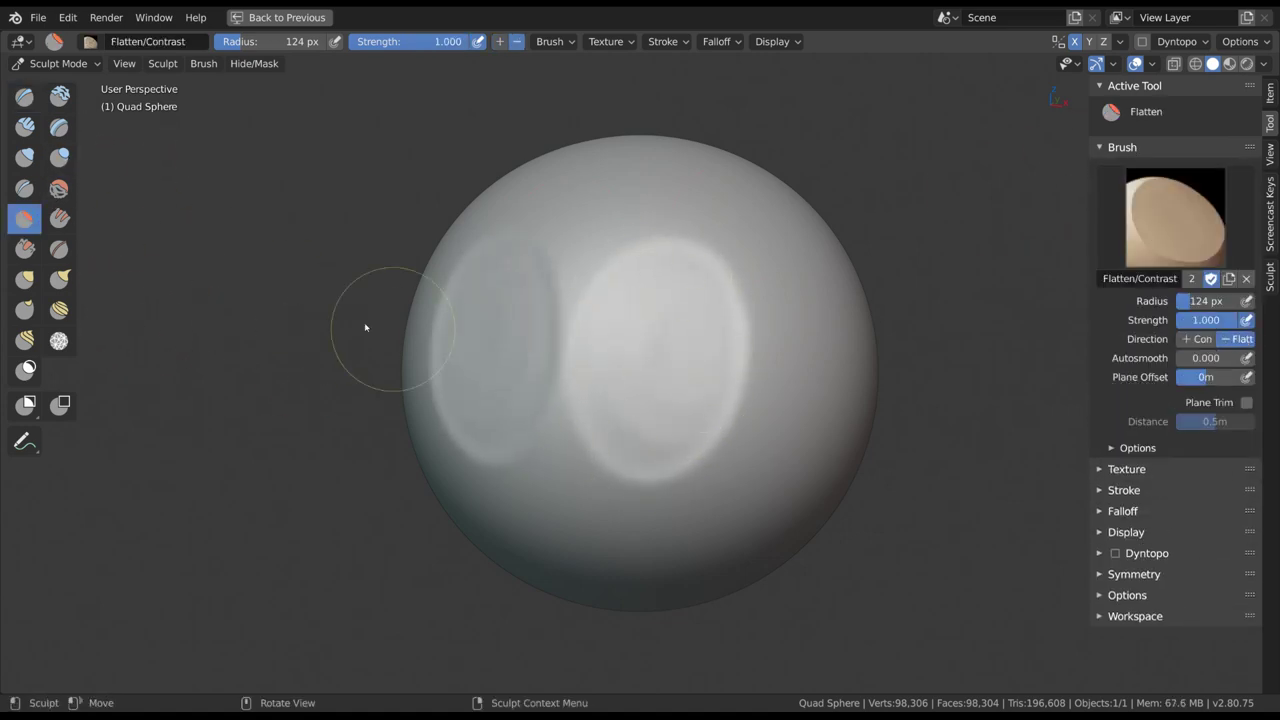
# Step: Pull two curved horns out of the sphere's upper sides with Snake Hook, and switch to the Thumb tool with radius 266 px
pyautogui.click(59, 279)
pyautogui.moveTo(763, 244)
pyautogui.mouseDown()
pyautogui.moveTo(914, 203)
pyautogui.moveTo(940, 250)
pyautogui.mouseUp()
pyautogui.click(31, 309)
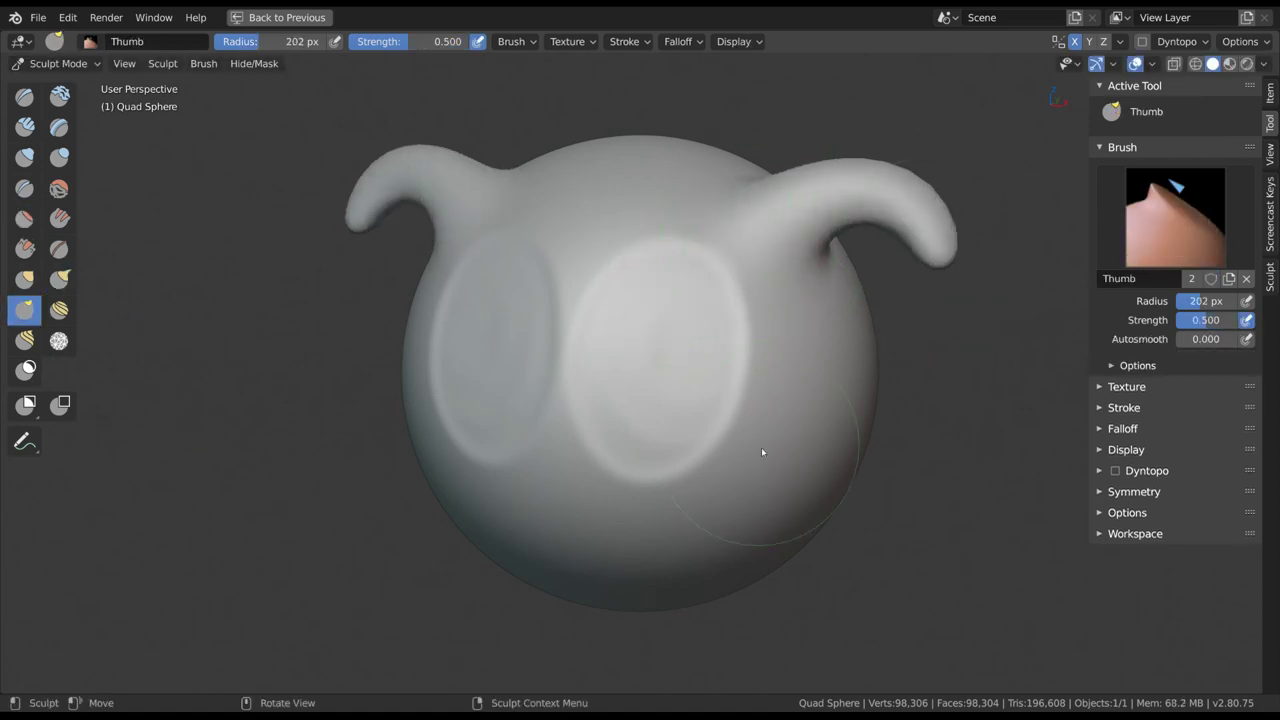
pyautogui.moveTo(856, 691); pyautogui.dragTo(853, 686)
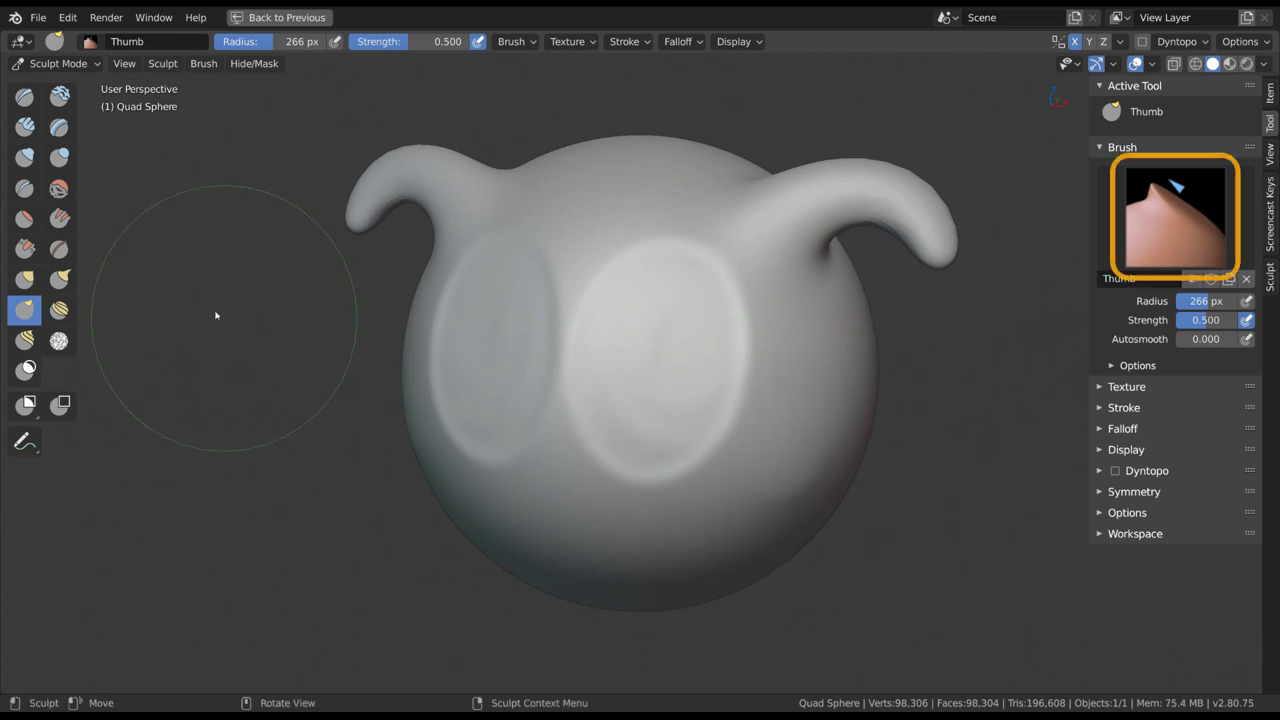
# Step: Carve a vertical crease into both flattened areas with the Crease tool at radius 163 px and strength 0.250
pyautogui.click(27, 190)
pyautogui.moveTo(608, 306)
pyautogui.mouseDown()
pyautogui.moveTo(606, 360)
pyautogui.moveTo(614, 264)
pyautogui.mouseUp()
pyautogui.hotkey('ctrl', 'z')
pyautogui.hotkey('shift', 'c')
pyautogui.press('f')
pyautogui.click(617, 312)
pyautogui.moveTo(688, 251); pyautogui.dragTo(679, 273)
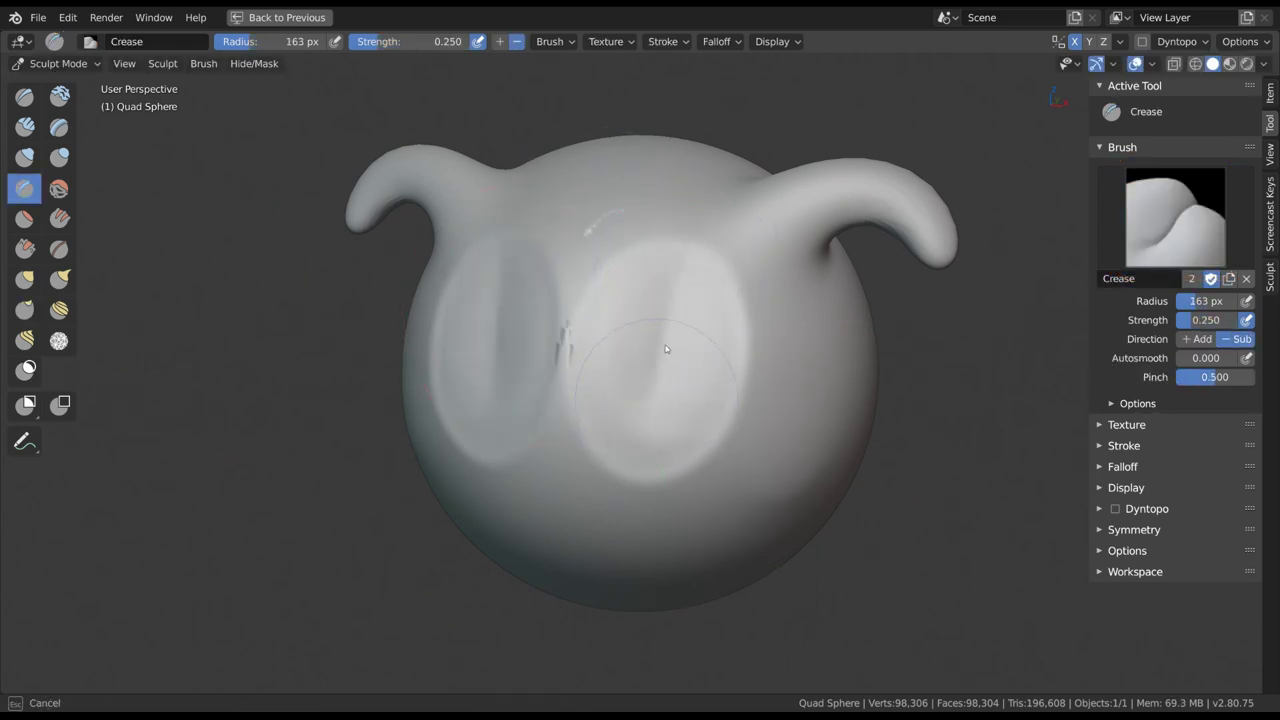
# Step: Switch the Draw tool to the Anchor brush and raise a mirrored bump beside the flattened areas
pyautogui.click(24, 96)
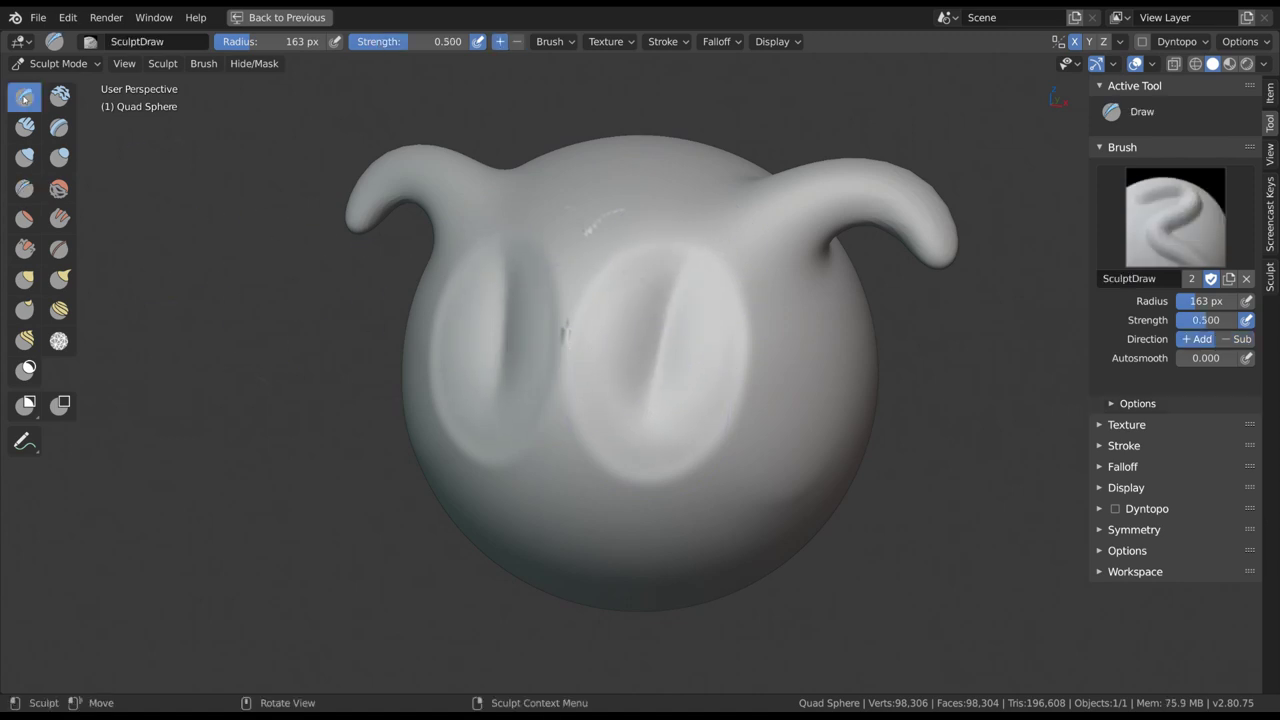
pyautogui.click(90, 41)
pyautogui.click(136, 88)
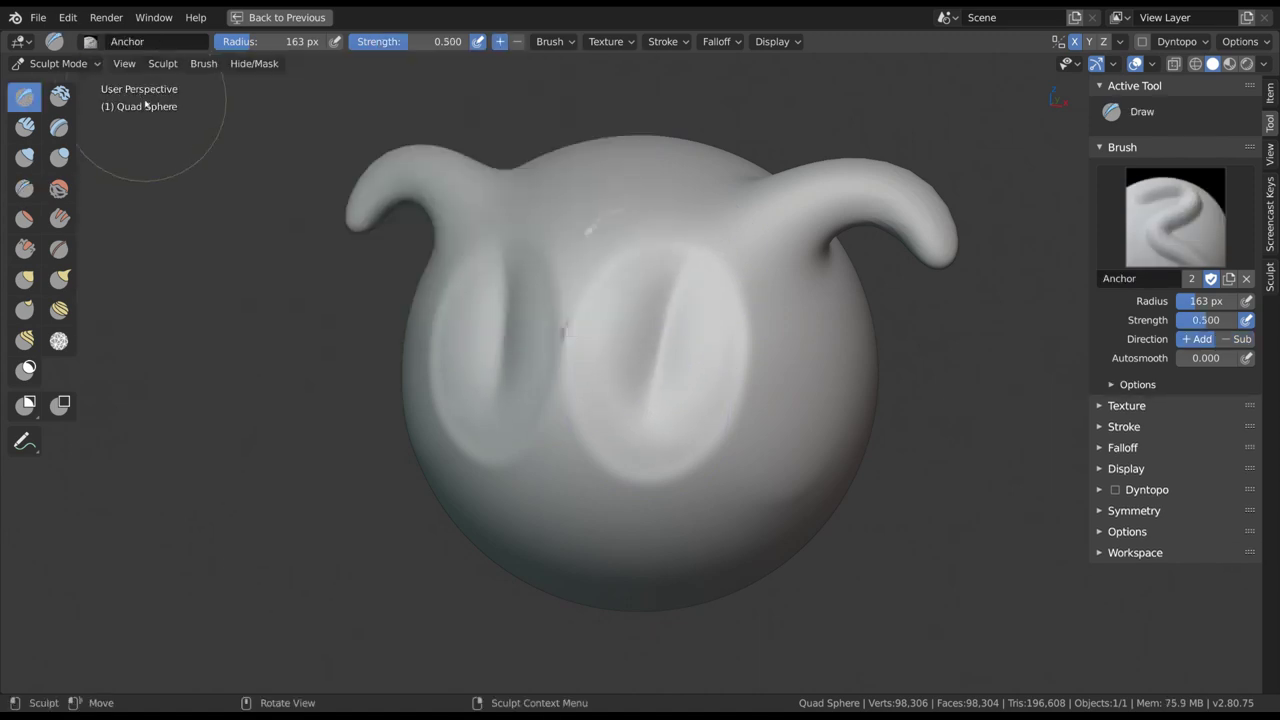
pyautogui.moveTo(785, 403)
pyautogui.mouseDown()
pyautogui.moveTo(861, 471)
pyautogui.moveTo(838, 439)
pyautogui.mouseUp()
# Step: Choose the Stitch brush and raise more mirrored bumps along the lower part of the face
pyautogui.click(1172, 229)
pyautogui.click(865, 315)
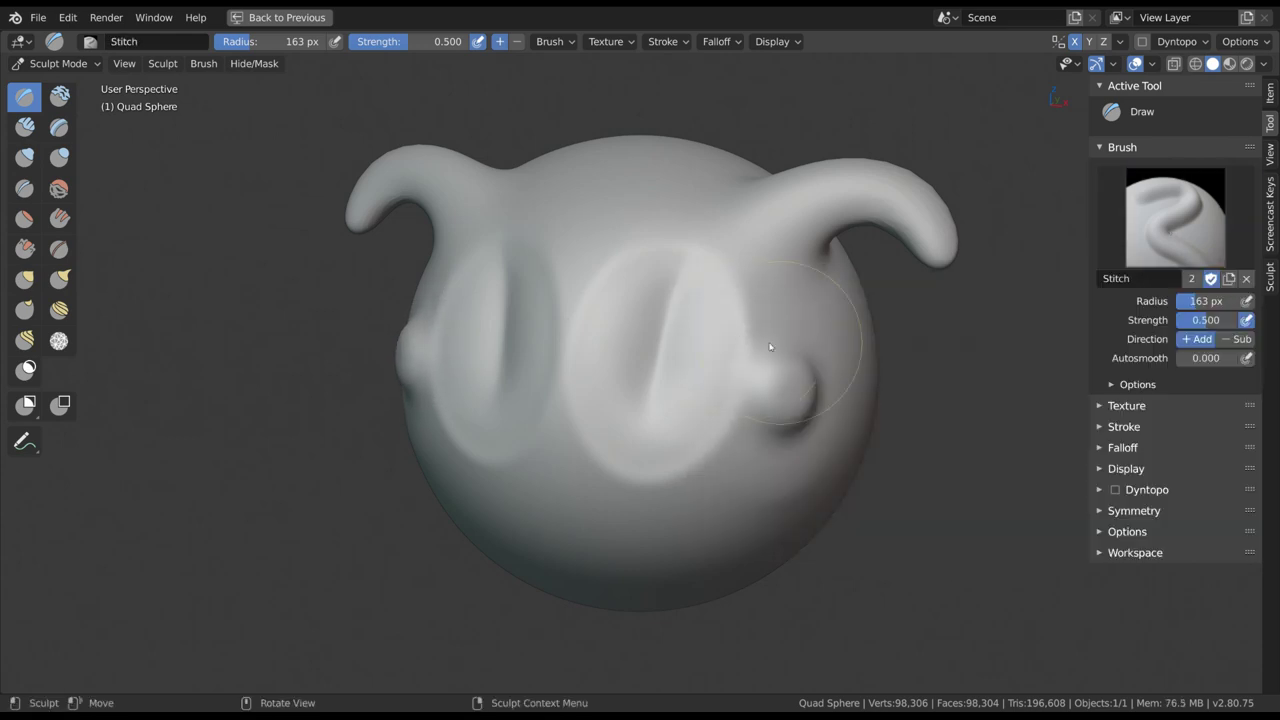
pyautogui.moveTo(621, 463)
pyautogui.mouseDown()
pyautogui.moveTo(729, 666)
pyautogui.moveTo(980, 551)
pyautogui.moveTo(994, 437)
pyautogui.mouseUp()
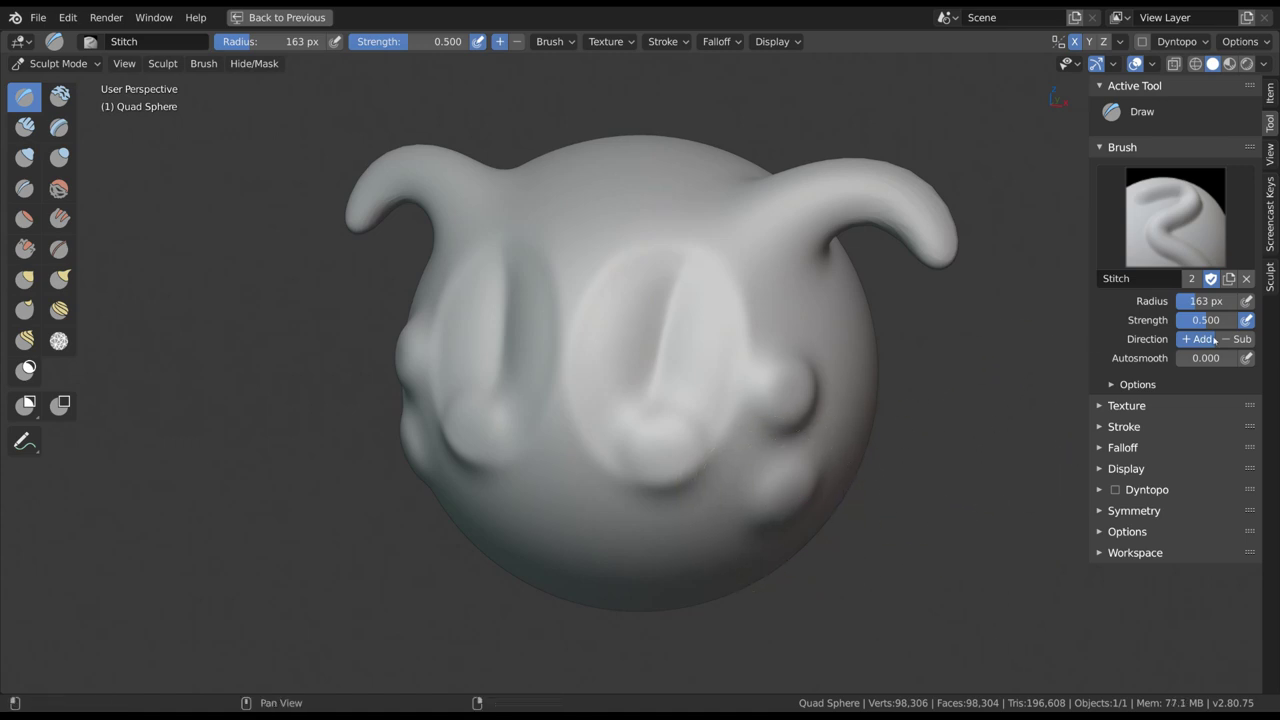
# Step: Reset the Stitch brush to its defaults, and run Reset Brush again through the operator search
pyautogui.click(205, 65)
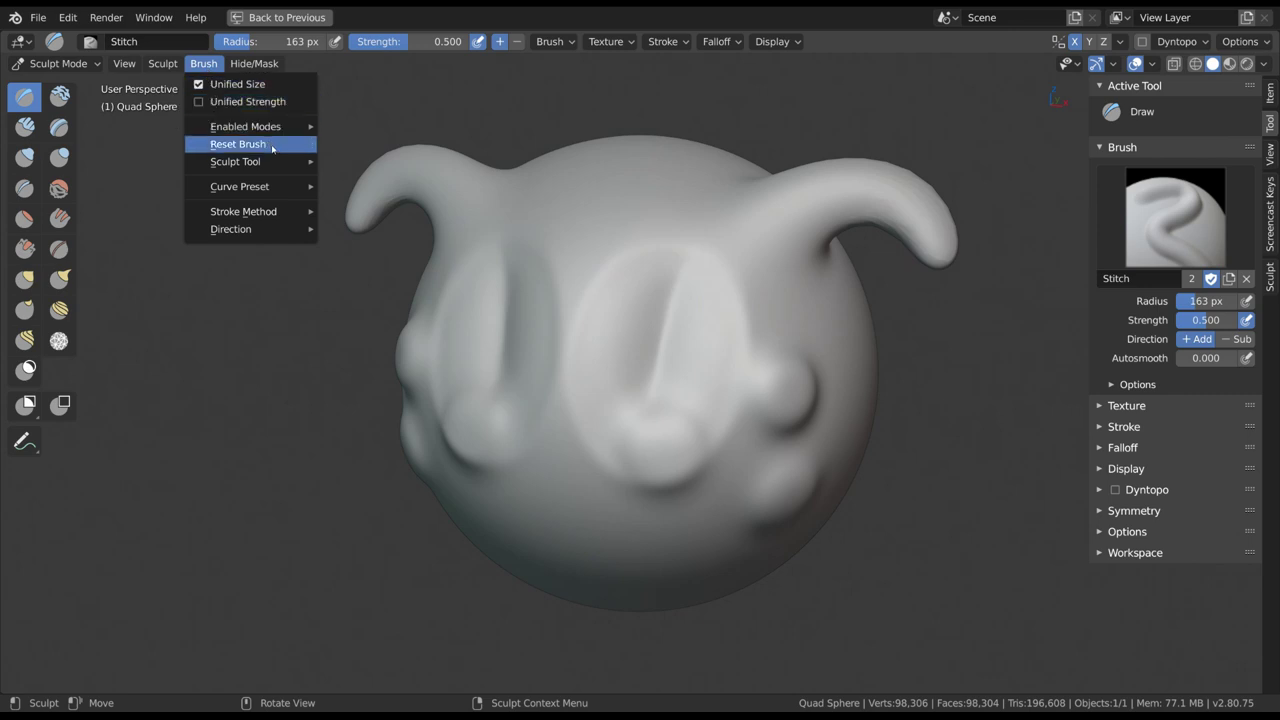
pyautogui.click(240, 144)
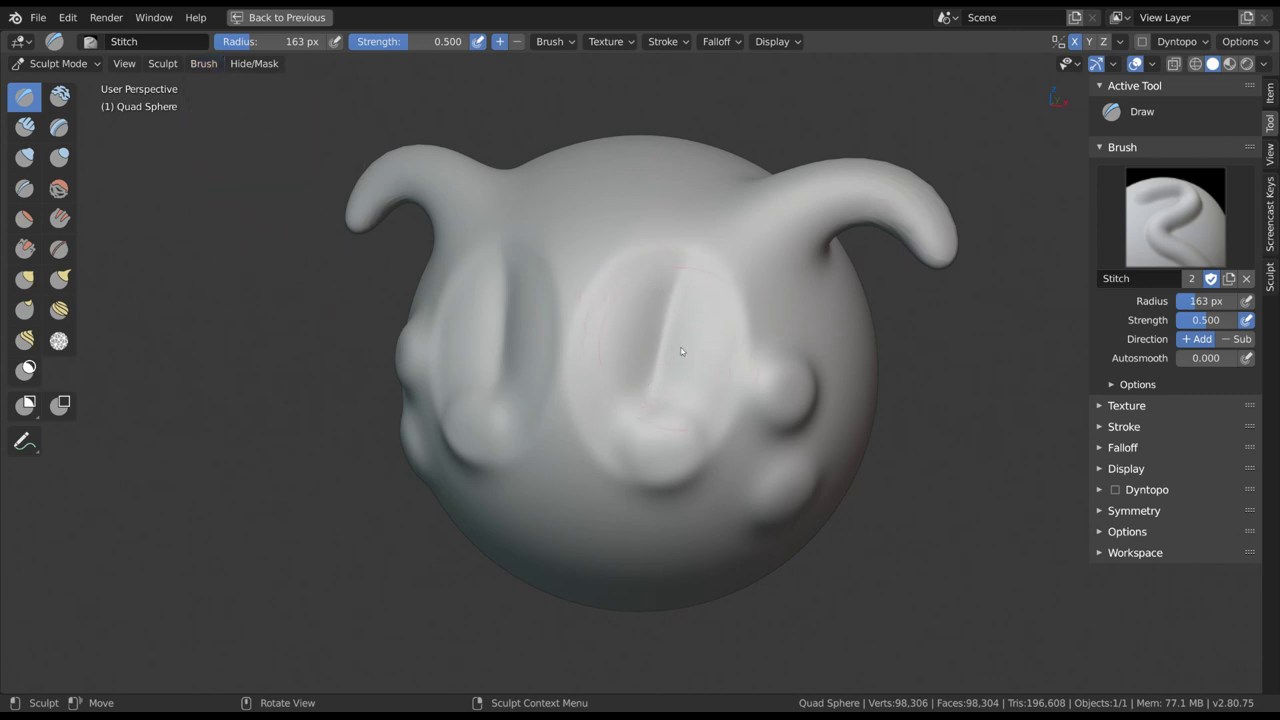
pyautogui.press('F3')
pyautogui.write('reset bru')
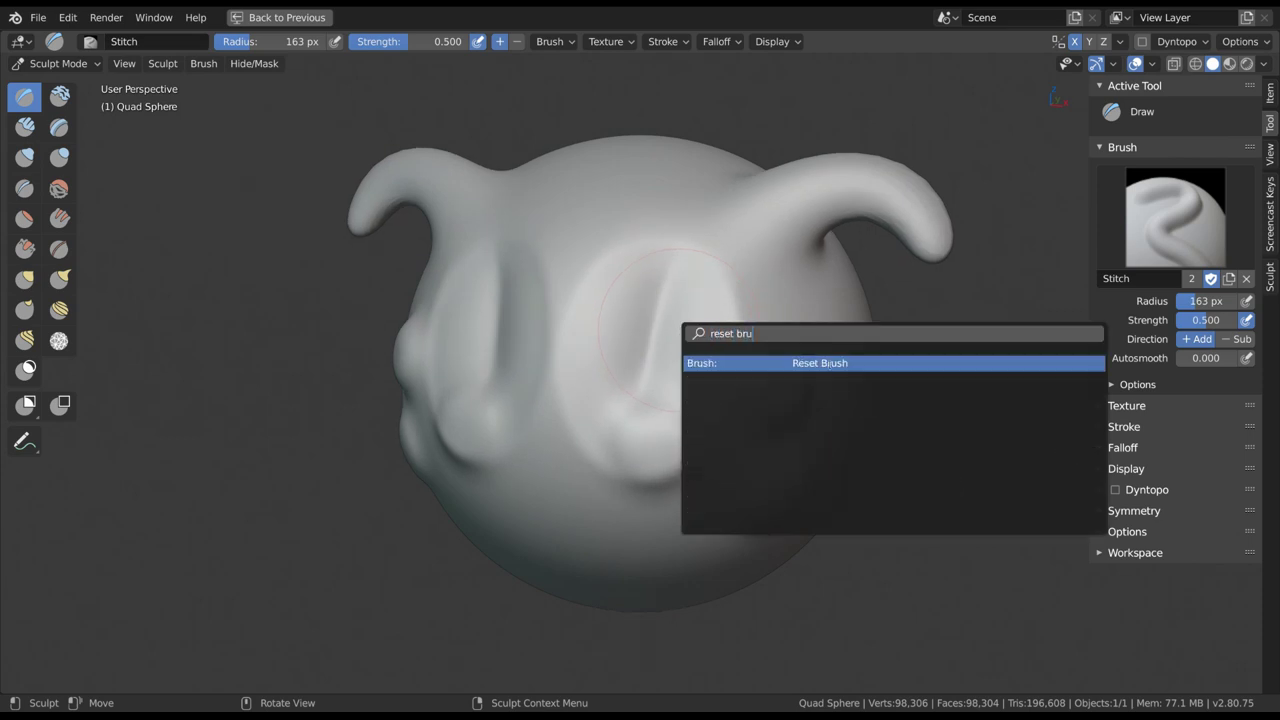
pyautogui.press('Return')
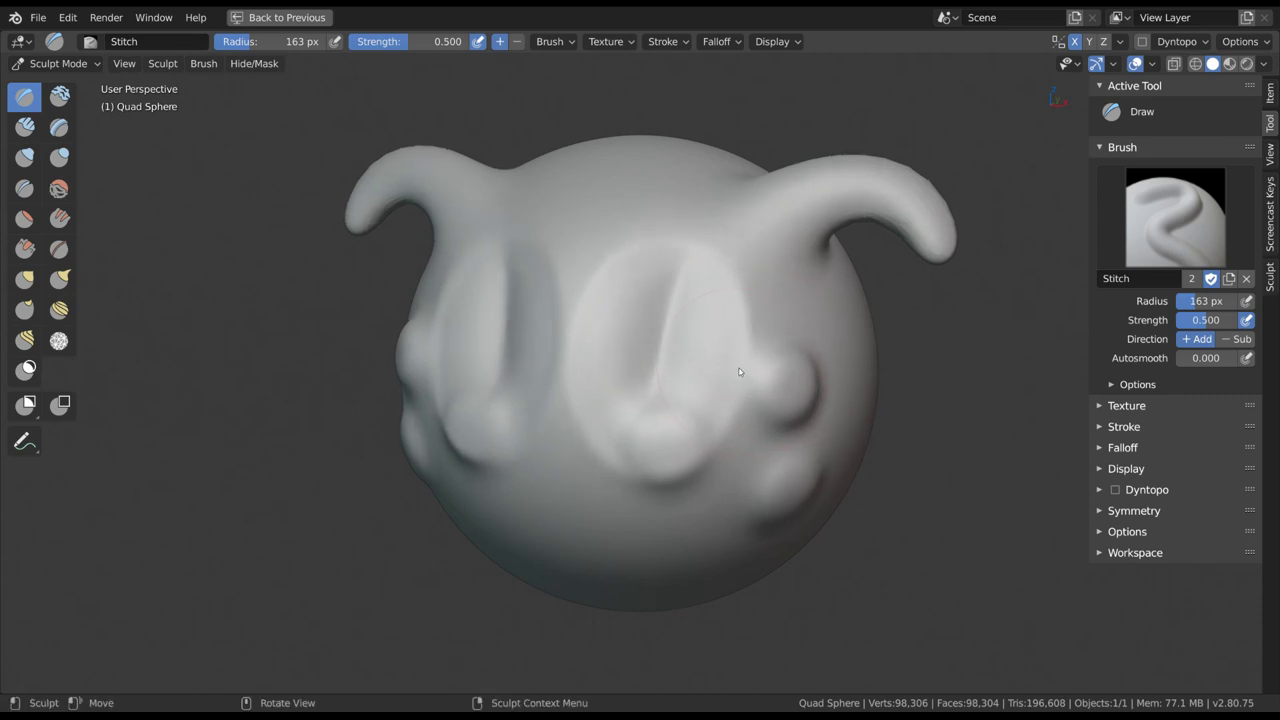
# Step: Set the brush radius to 103 px and unlink the brush from the Draw tool
pyautogui.press('f')
pyautogui.click(708, 366)
pyautogui.moveTo(785, 377); pyautogui.dragTo(829, 377, button='middle')
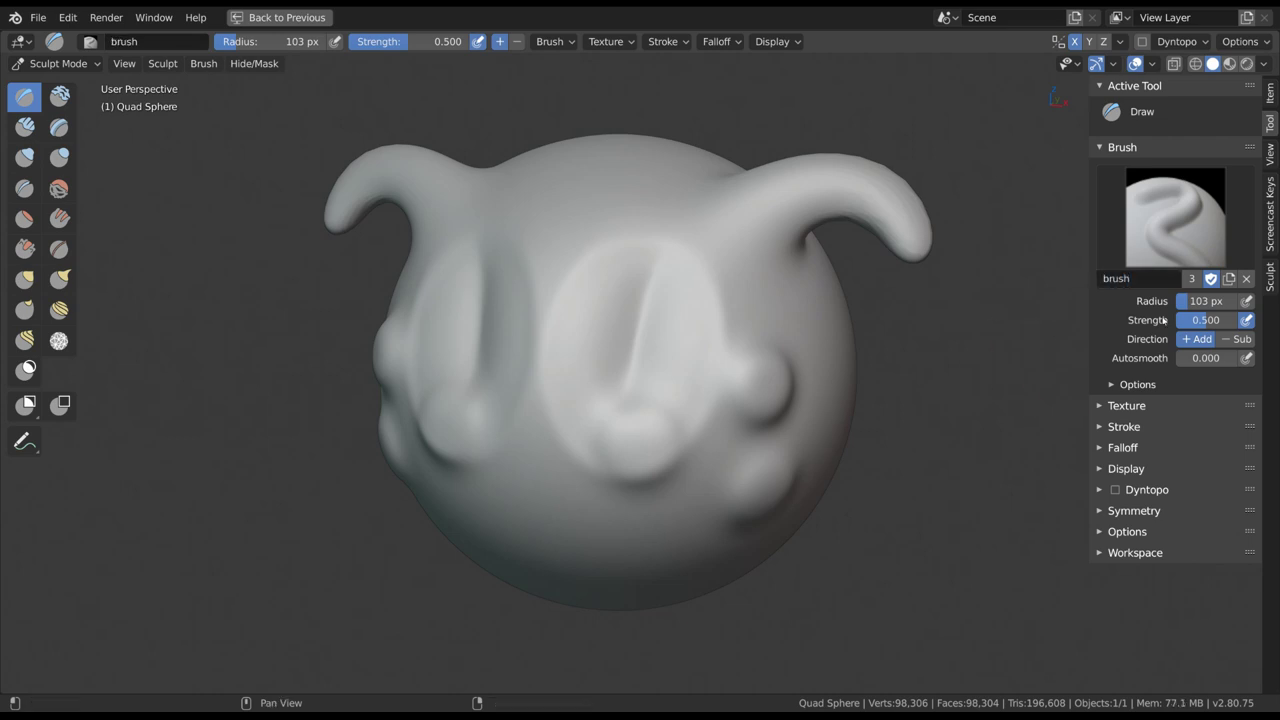
pyautogui.click(1247, 279)
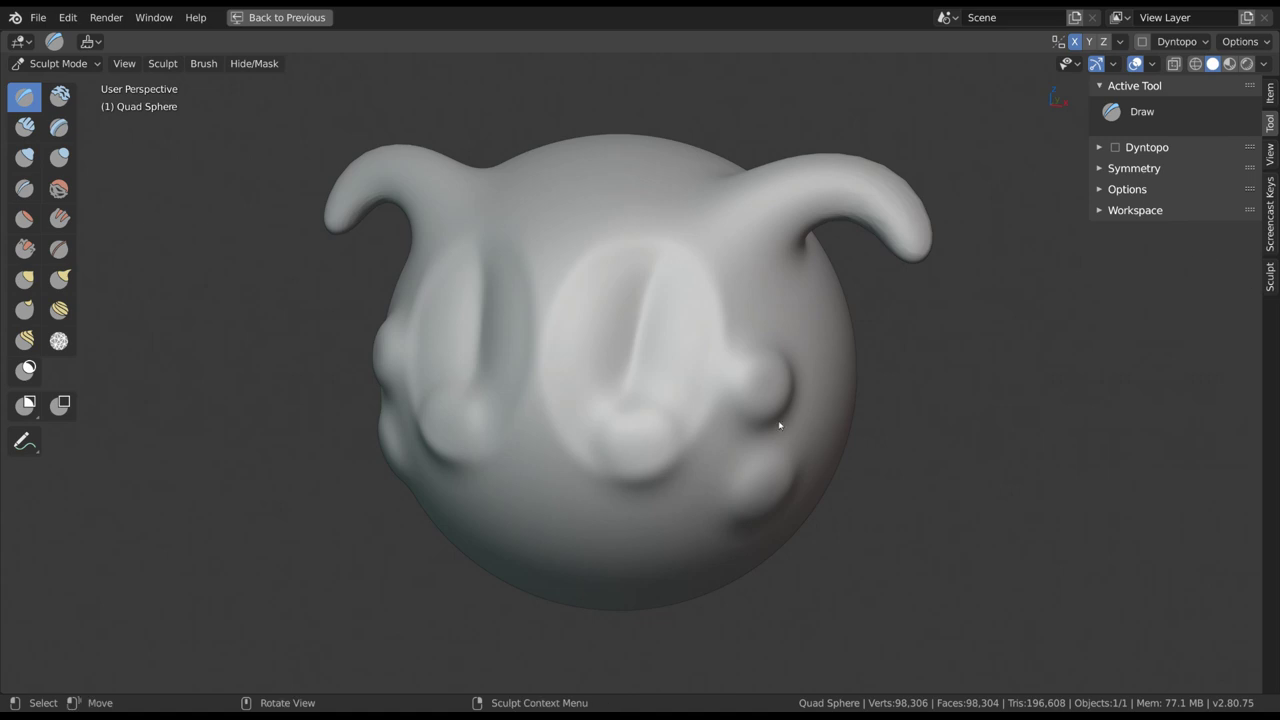
# Step: Switch to the Clay Strips tool and set its radius to 146 px
pyautogui.click(27, 126)
pyautogui.moveTo(715, 315); pyautogui.dragTo(701, 340, button='middle')
pyautogui.scroll(-1, 671, 356)
pyautogui.press('c')
pyautogui.keyDown('alt'); pyautogui.moveTo(671, 358); pyautogui.dragTo(664, 364); pyautogui.keyUp('alt')
pyautogui.press('f')
pyautogui.click(668, 364)
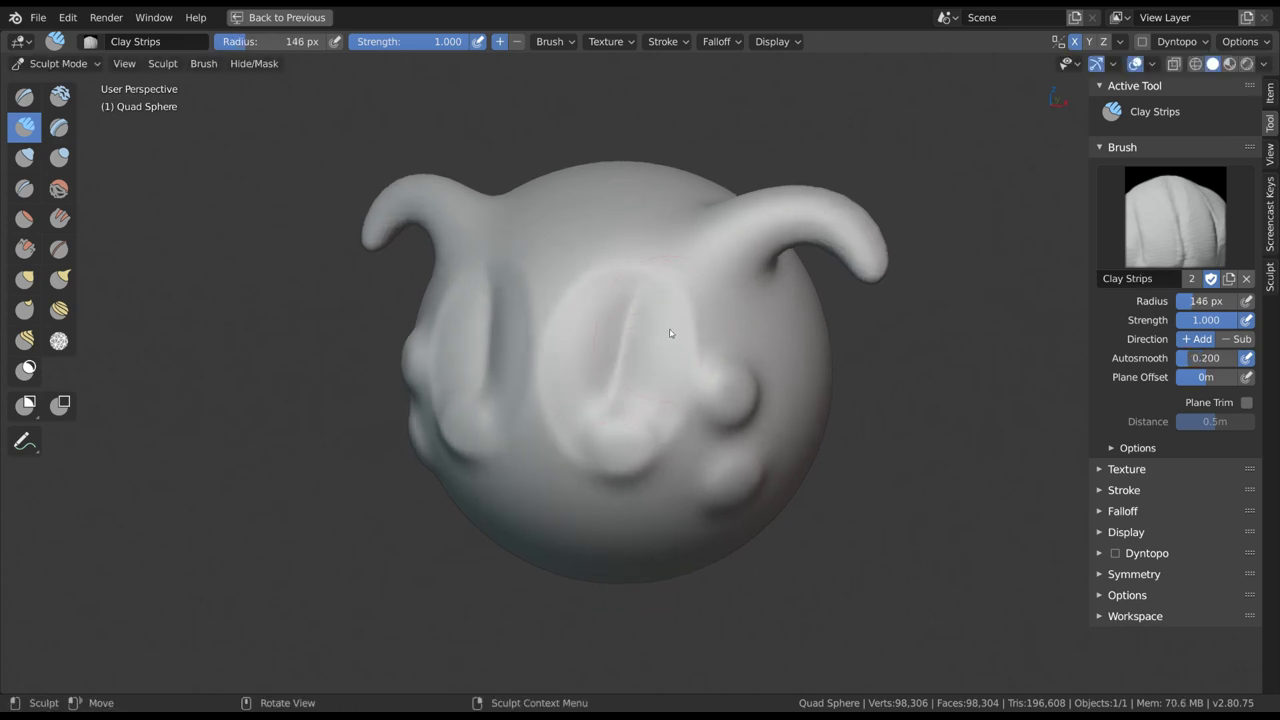
pyautogui.moveTo(667, 362)
pyautogui.mouseDown(button='middle')
pyautogui.moveTo(699, 367)
pyautogui.moveTo(680, 369)
pyautogui.mouseUp(button='middle')
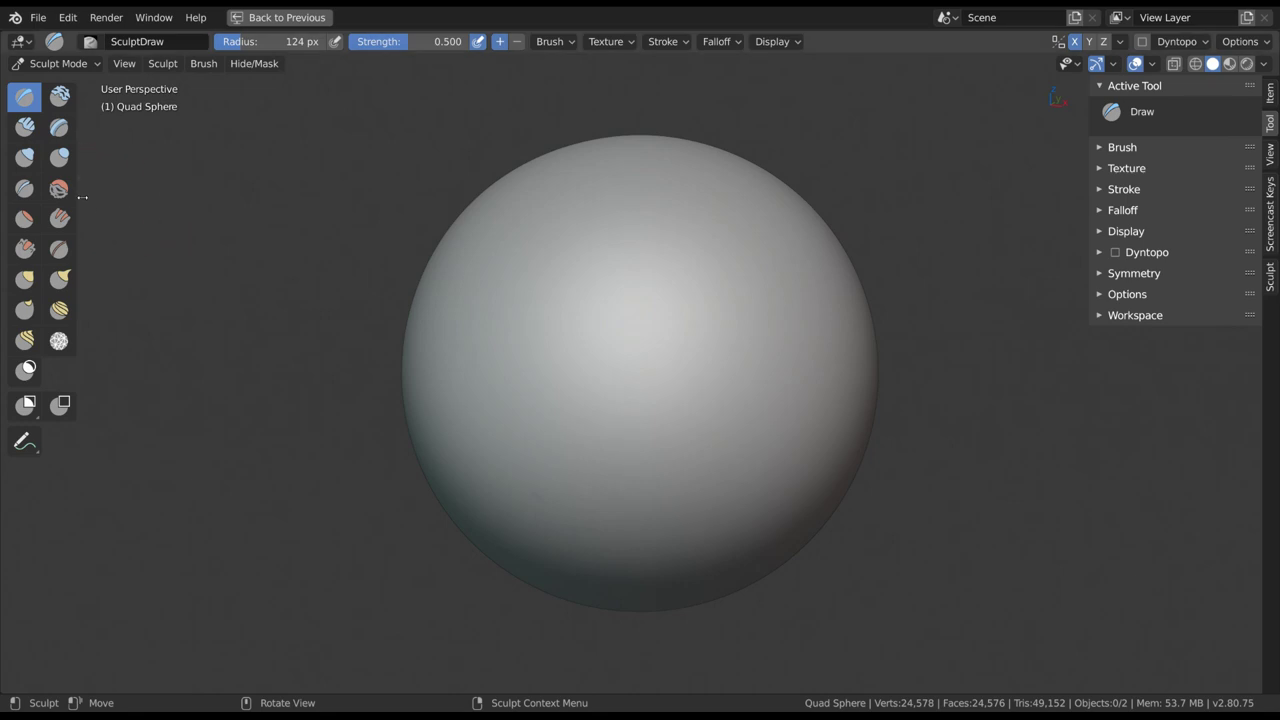
# Step: Widen the tool bar to show the tool names, and try a Draw stroke on the sphere before undoing it
pyautogui.moveTo(140, 207); pyautogui.dragTo(142, 200)
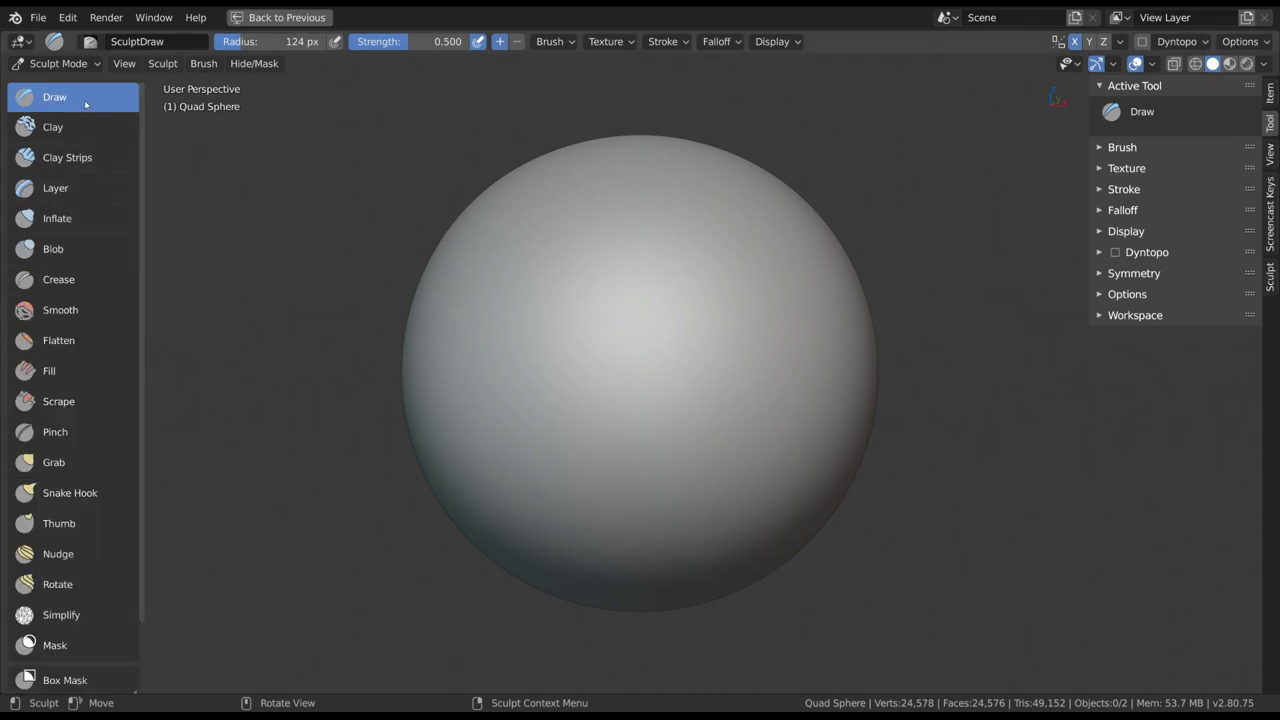
pyautogui.moveTo(611, 257)
pyautogui.mouseDown()
pyautogui.moveTo(613, 225)
pyautogui.moveTo(592, 290)
pyautogui.moveTo(598, 257)
pyautogui.moveTo(586, 392)
pyautogui.mouseUp()
pyautogui.hotkey('ctrl', 'z')
pyautogui.hotkey('ctrl', 'z')
pyautogui.moveTo(662, 323); pyautogui.dragTo(653, 322, button='middle')
pyautogui.hotkey('ctrl', 'z')
# Step: Flatten one oval area on the sphere's front with the Flatten tool at radius 124 px and strength 1.000
pyautogui.click(136, 344)
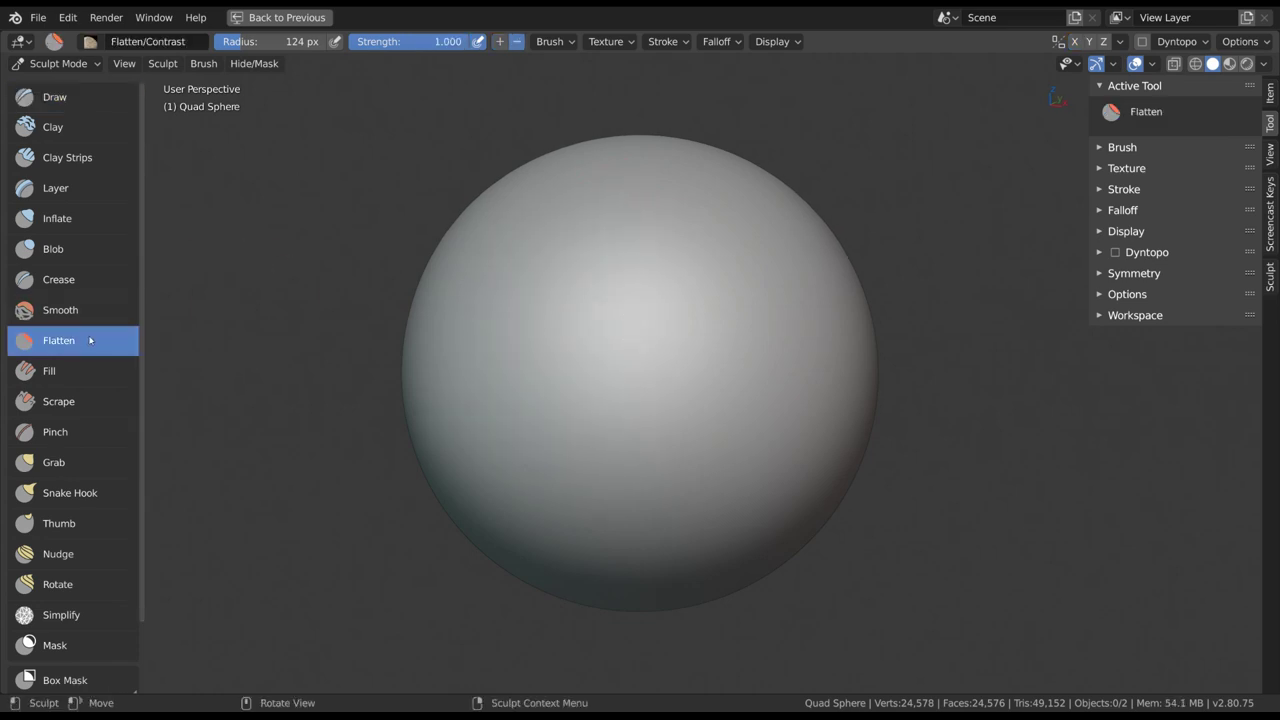
pyautogui.moveTo(640, 320)
pyautogui.mouseDown()
pyautogui.moveTo(651, 294)
pyautogui.moveTo(674, 314)
pyautogui.moveTo(700, 300)
pyautogui.moveTo(623, 370)
pyautogui.mouseUp()
pyautogui.moveTo(623, 370); pyautogui.dragTo(780, 345, button='middle')
# Step: Shift the flattened area toward the sphere's centre with the Grab tool at radius 239 px
pyautogui.click(55, 462)
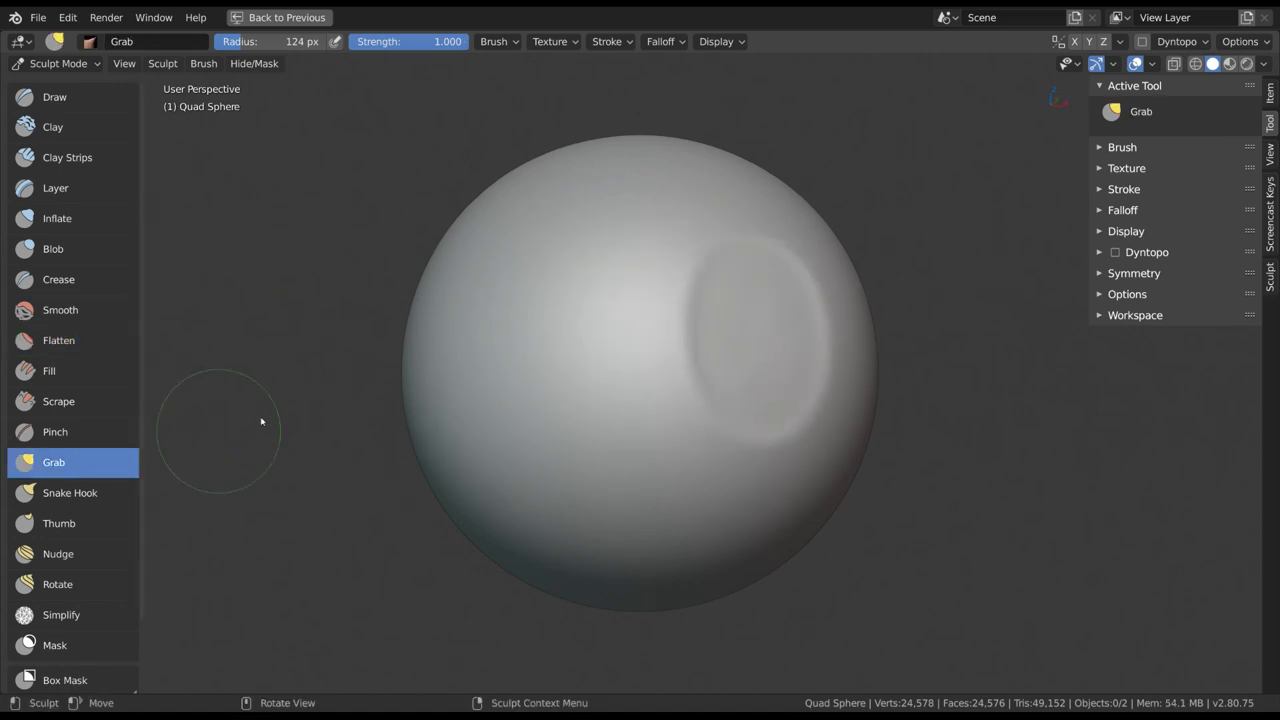
pyautogui.press('f')
pyautogui.click(803, 236)
pyautogui.moveTo(803, 236)
pyautogui.mouseDown()
pyautogui.moveTo(903, 163)
pyautogui.moveTo(897, 174)
pyautogui.moveTo(760, 177)
pyautogui.moveTo(883, 206)
pyautogui.moveTo(740, 270)
pyautogui.moveTo(985, 120)
pyautogui.moveTo(749, 306)
pyautogui.moveTo(771, 243)
pyautogui.moveTo(726, 309)
pyautogui.mouseUp()
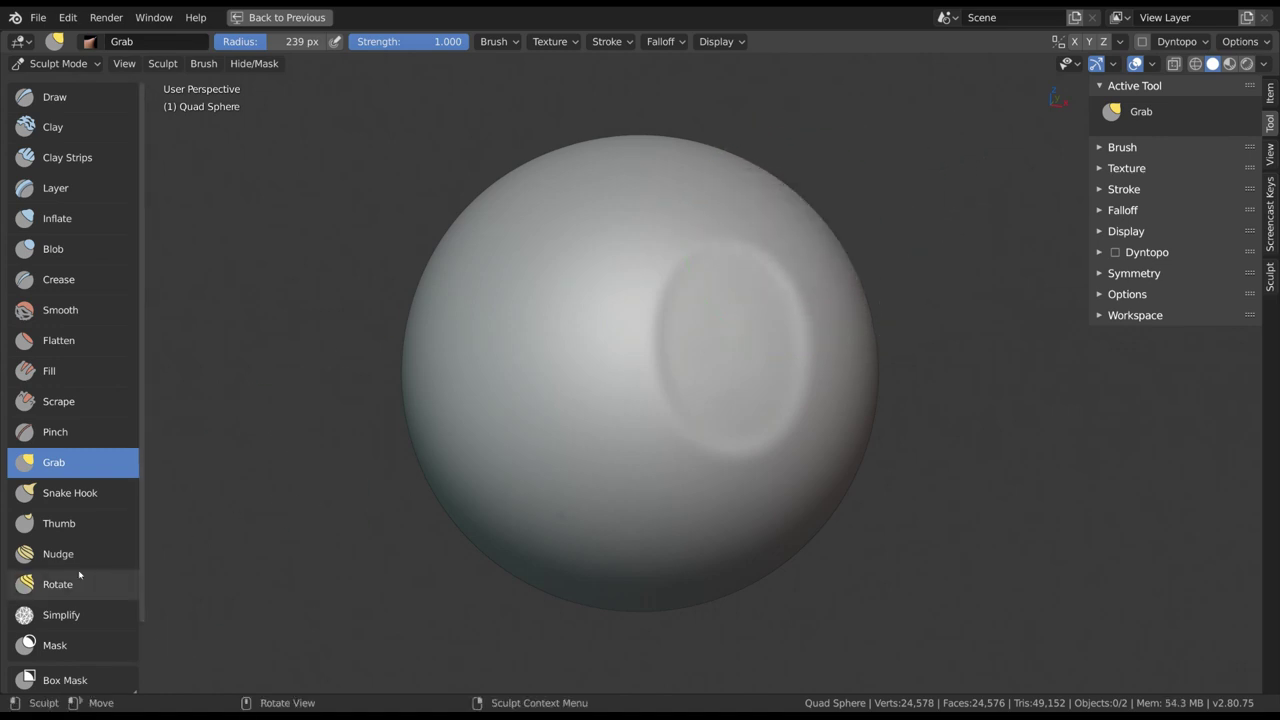
# Step: Paint a large oval mask overlapping the flattened area with the Mask tool
pyautogui.scroll(-1, 75, 555)
pyautogui.scroll(-1, 75, 555)
pyautogui.click(55, 628)
pyautogui.moveTo(629, 317)
pyautogui.mouseDown()
pyautogui.moveTo(625, 274)
pyautogui.moveTo(540, 363)
pyautogui.moveTo(574, 418)
pyautogui.mouseUp()
pyautogui.moveTo(686, 358); pyautogui.dragTo(613, 326, button='middle')
# Step: Try pulling the surface around the mask with the Grab tool at radius 341 px, and undo the stroke
pyautogui.press('g')
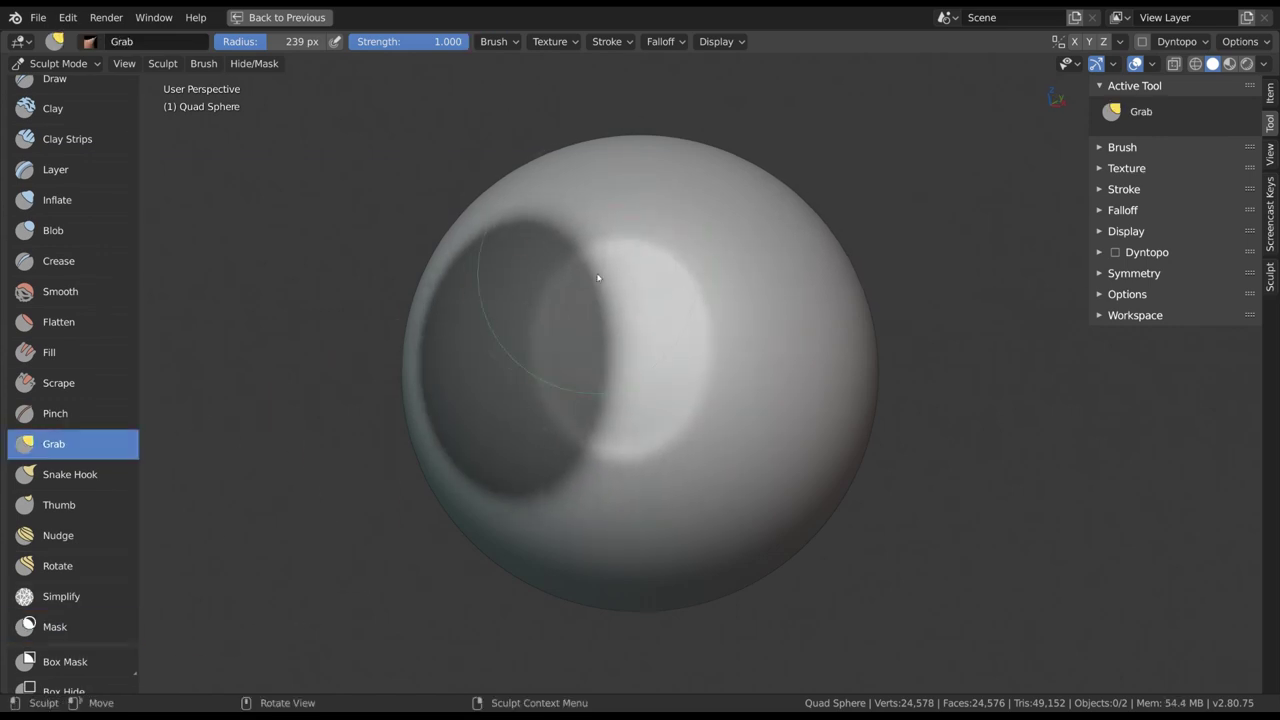
pyautogui.moveTo(593, 268); pyautogui.dragTo(581, 260, button='middle')
pyautogui.press('f')
pyautogui.click(632, 258)
pyautogui.moveTo(589, 224)
pyautogui.mouseDown()
pyautogui.moveTo(518, 189)
pyautogui.moveTo(612, 141)
pyautogui.moveTo(540, 265)
pyautogui.moveTo(569, 179)
pyautogui.moveTo(616, 196)
pyautogui.mouseUp()
pyautogui.hotkey('ctrl', 'z')
pyautogui.moveTo(591, 366); pyautogui.dragTo(640, 397, button='middle')
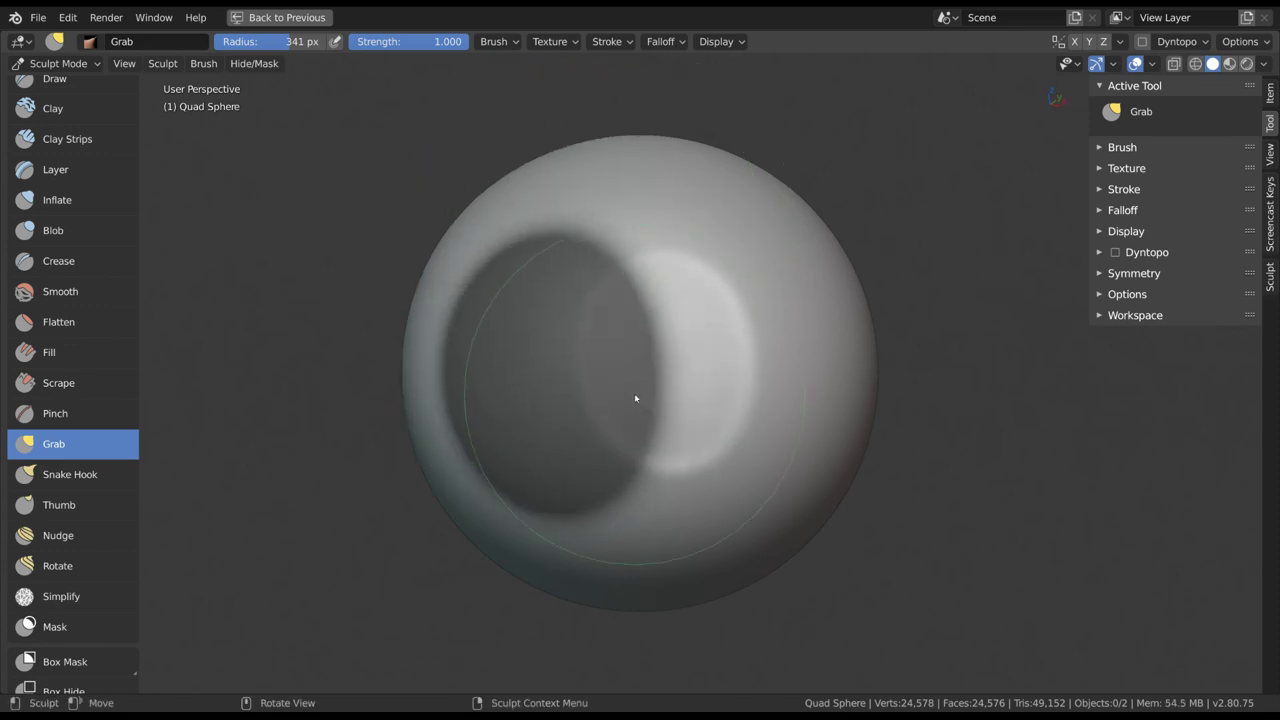
# Step: Clear the mask from the sphere
pyautogui.hotkey('alt', 'm')
pyautogui.hotkey('ctrl', 'z')
pyautogui.hotkey('alt', 'm')
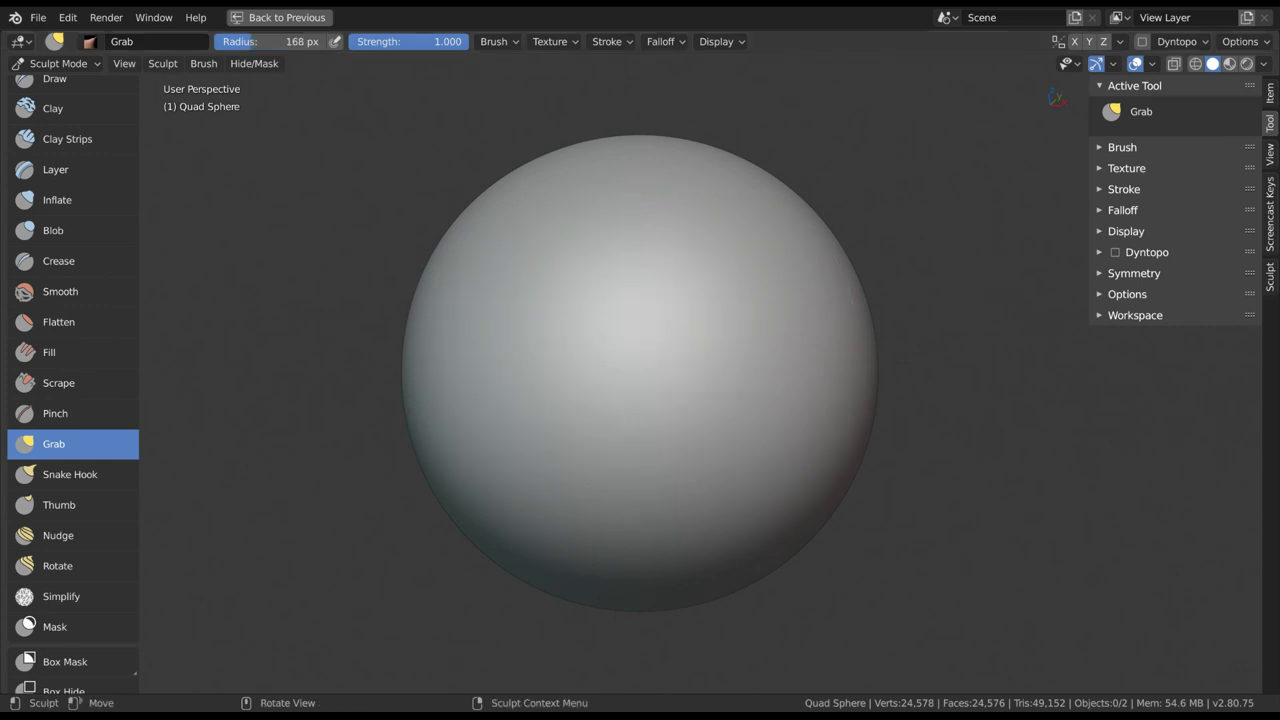
# Step: Switch to the Draw tool, set its radius to 135 px and show its Brush settings
pyautogui.scroll(1, 80, 157)
pyautogui.click(55, 97)
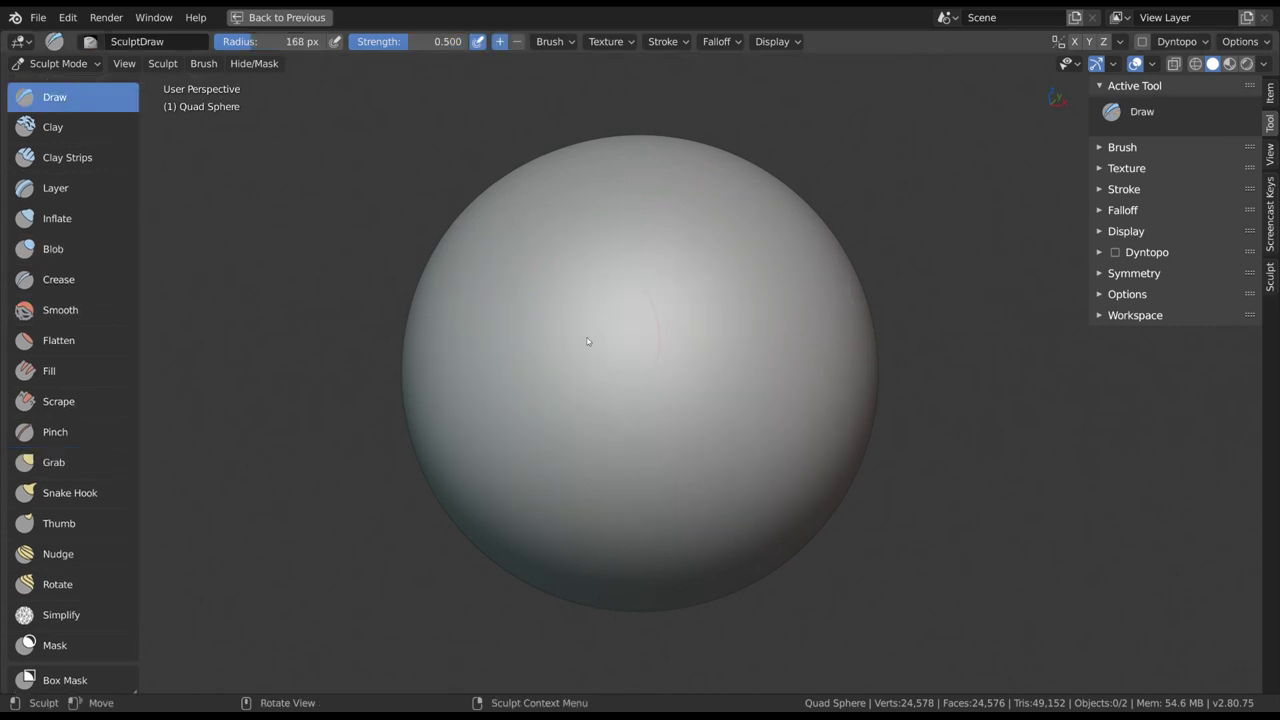
pyautogui.press('f')
pyautogui.click(666, 313)
pyautogui.click(1122, 147)
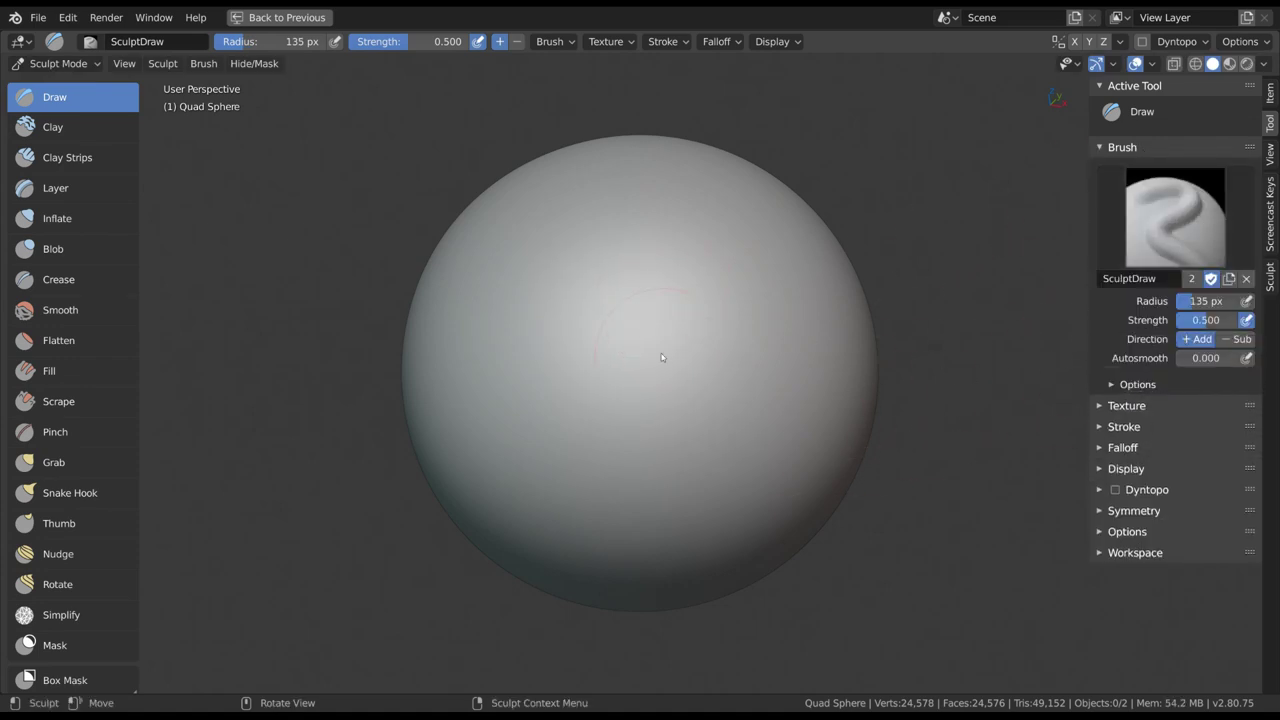
# Step: Sculpt raised, curved Draw strokes on the sphere's front at strength 0.500
pyautogui.moveTo(690, 262)
pyautogui.mouseDown()
pyautogui.moveTo(643, 466)
pyautogui.moveTo(666, 323)
pyautogui.moveTo(649, 429)
pyautogui.moveTo(670, 380)
pyautogui.mouseUp()
pyautogui.moveTo(670, 380); pyautogui.dragTo(646, 378, button='middle')
pyautogui.moveTo(708, 366)
pyautogui.mouseDown()
pyautogui.moveTo(689, 443)
pyautogui.moveTo(726, 280)
pyautogui.mouseUp()
pyautogui.moveTo(726, 280)
pyautogui.mouseDown(button='middle')
pyautogui.moveTo(711, 356)
pyautogui.moveTo(757, 323)
pyautogui.moveTo(755, 382)
pyautogui.mouseUp(button='middle')
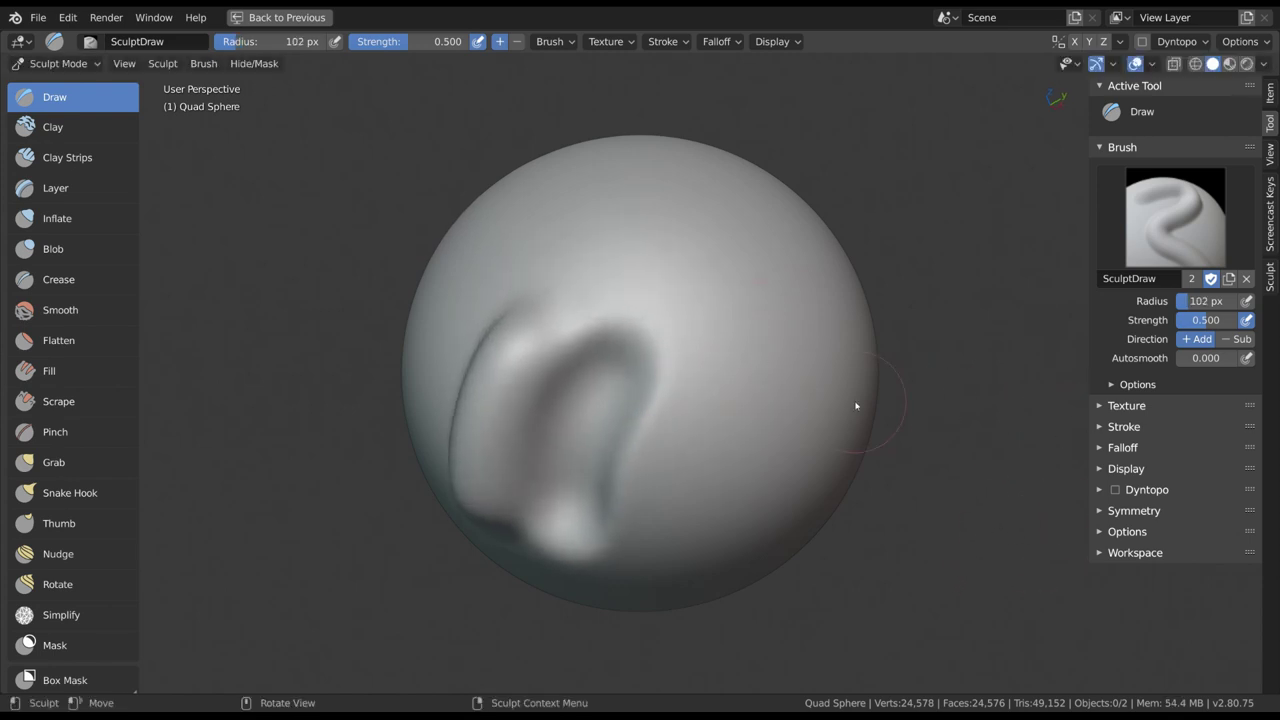
# Step: Set the Draw radius to 182 px and sculpt a raised vertical stroke on the sphere's smooth side
pyautogui.press('f')
pyautogui.click(797, 358)
pyautogui.moveTo(837, 284)
pyautogui.mouseDown()
pyautogui.moveTo(851, 288)
pyautogui.moveTo(863, 406)
pyautogui.moveTo(877, 383)
pyautogui.mouseUp()
pyautogui.moveTo(877, 383)
pyautogui.mouseDown(button='middle')
pyautogui.moveTo(874, 366)
pyautogui.moveTo(743, 369)
pyautogui.moveTo(784, 372)
pyautogui.mouseUp(button='middle')
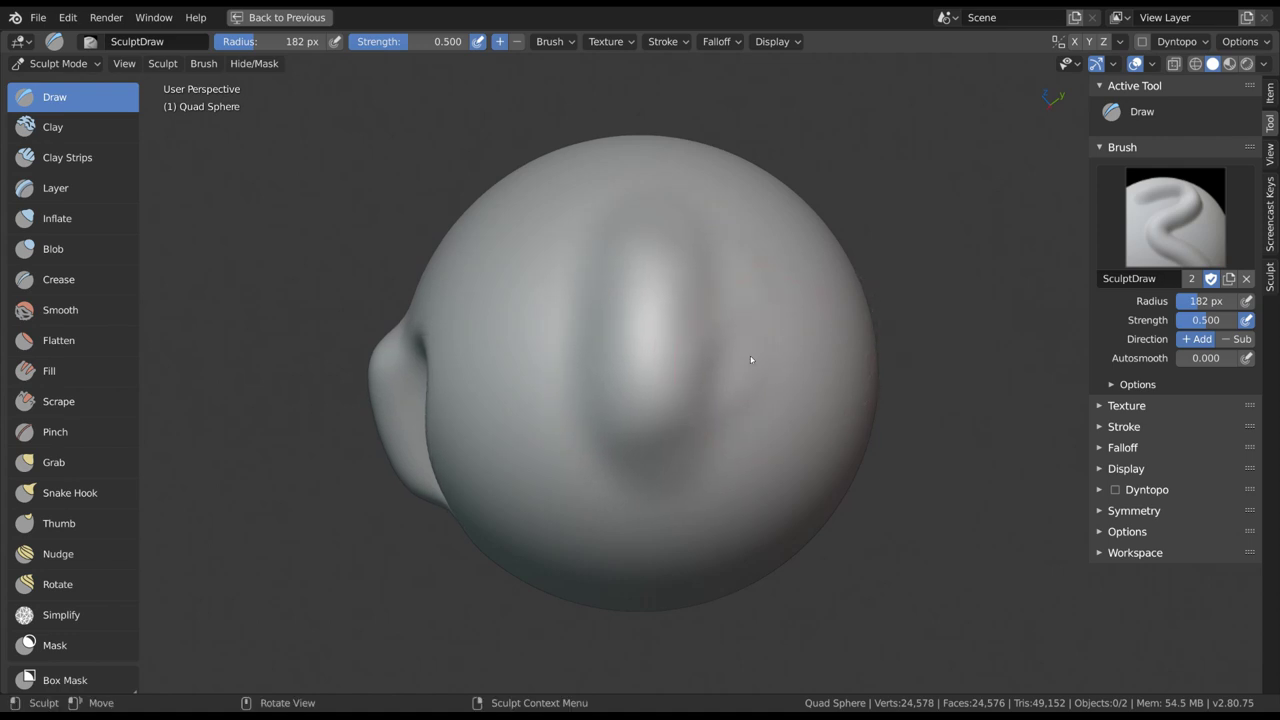
# Step: Put the sphere into Edit Mode, display its face normals in the viewport overlays and view them around the surface
pyautogui.hotkey('ctrl', 'Tab')
pyautogui.click(848, 380)
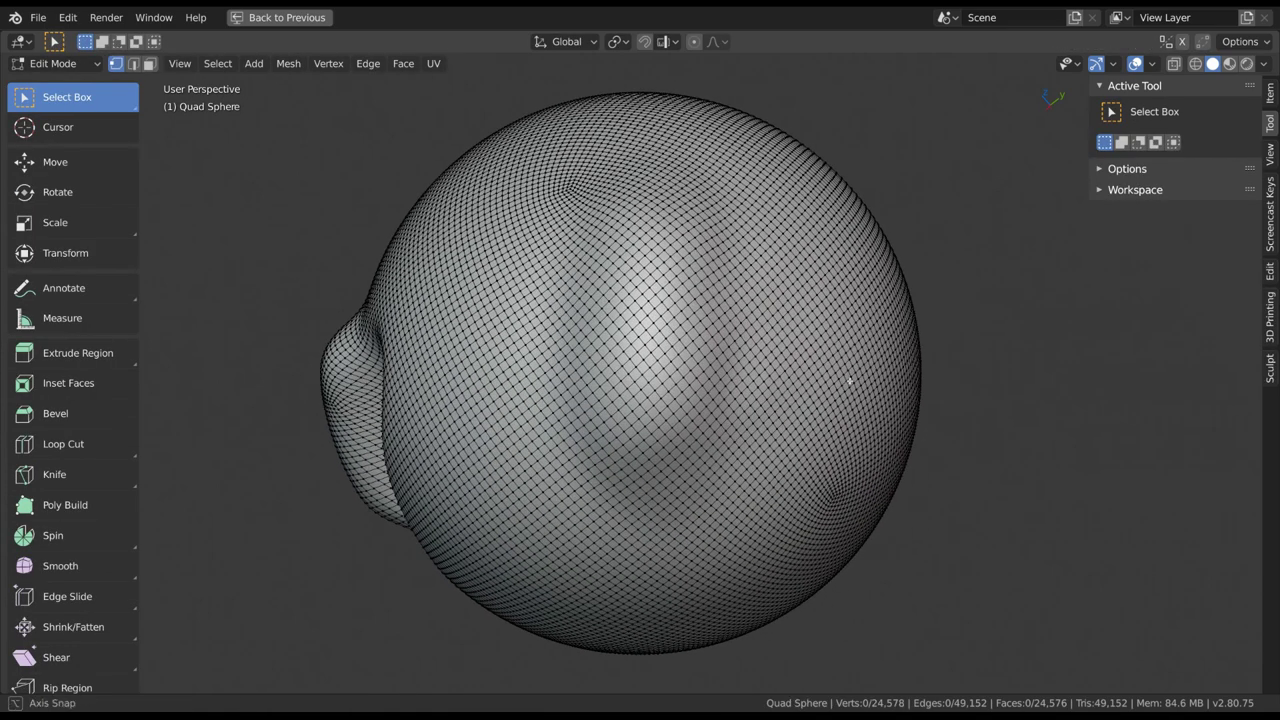
pyautogui.click(1152, 65)
pyautogui.moveTo(850, 280)
pyautogui.mouseDown(button='middle')
pyautogui.moveTo(872, 261)
pyautogui.moveTo(827, 288)
pyautogui.mouseUp(button='middle')
pyautogui.click(1153, 64)
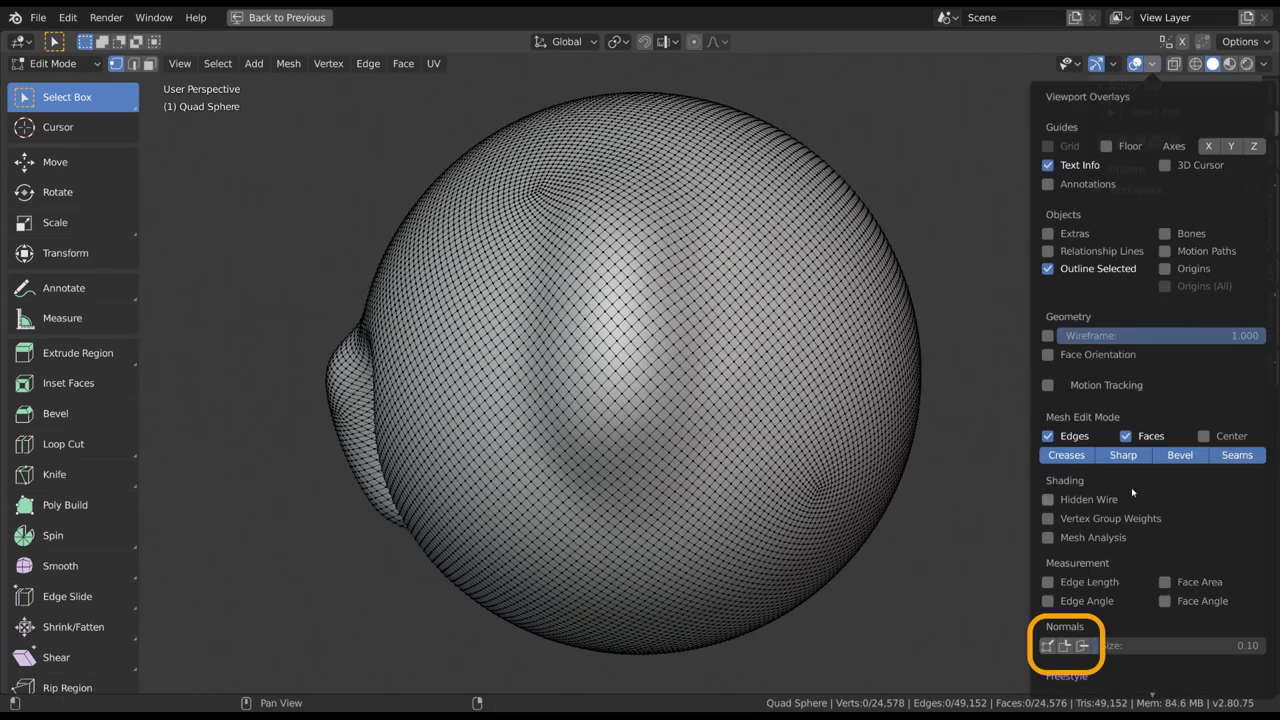
pyautogui.click(1068, 646)
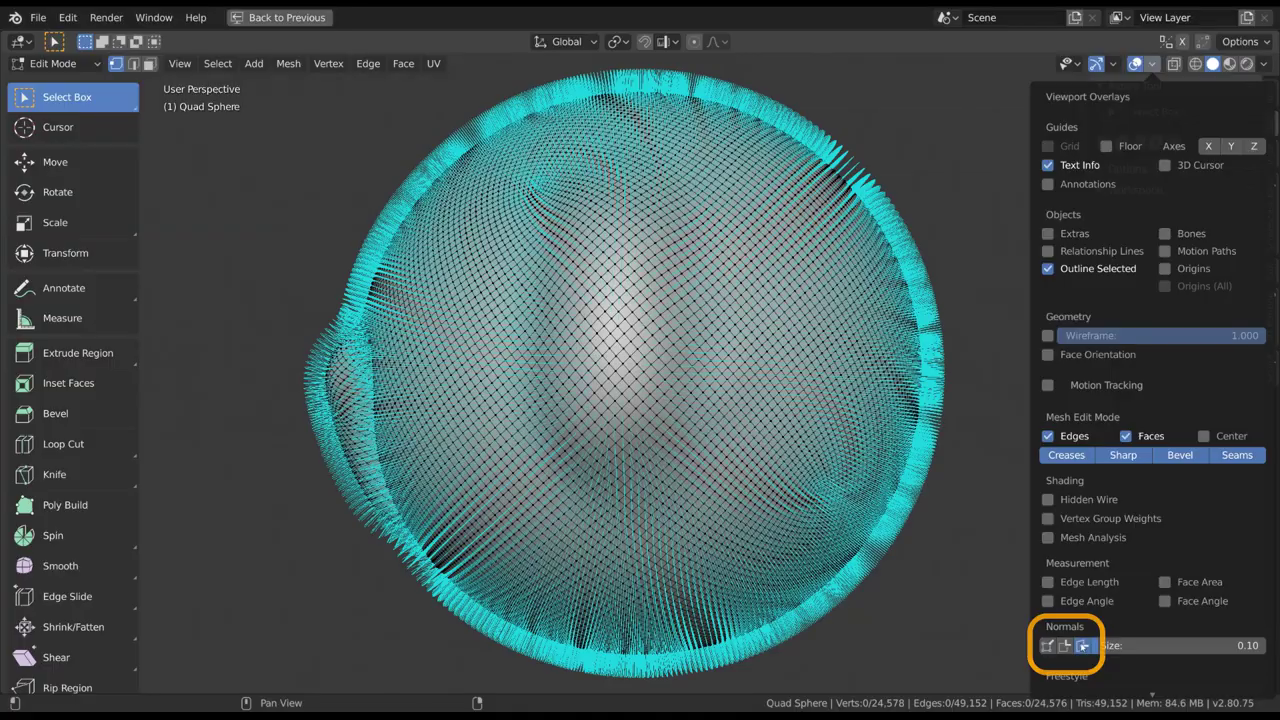
pyautogui.moveTo(720, 472); pyautogui.dragTo(837, 410, button='middle')
# Step: Return the sphere to Sculpt Mode and make Clay the active tool
pyautogui.hotkey('ctrl', 'Tab')
pyautogui.click(846, 470)
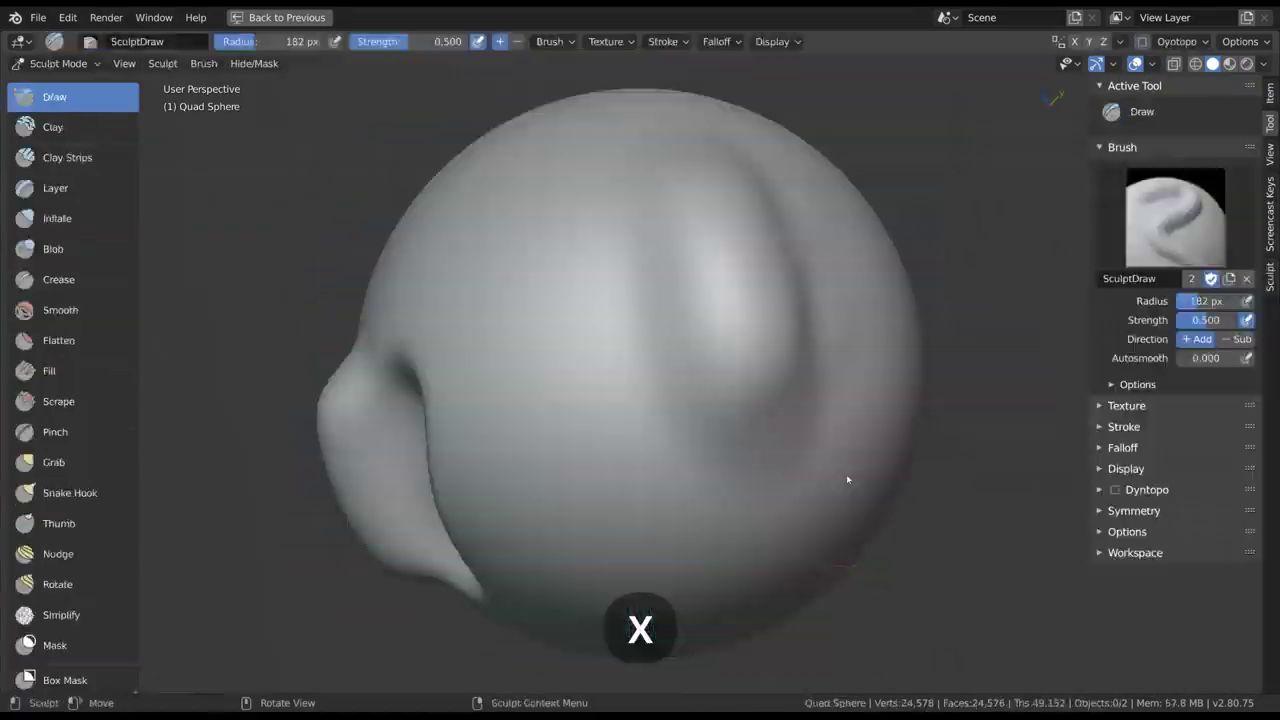
pyautogui.moveTo(848, 476)
pyautogui.keyDown('ctrl'); pyautogui.mouseDown(button='middle')
pyautogui.moveTo(817, 371)
pyautogui.moveTo(850, 369)
pyautogui.mouseUp(button='middle'); pyautogui.keyUp('ctrl')
pyautogui.click(90, 127)
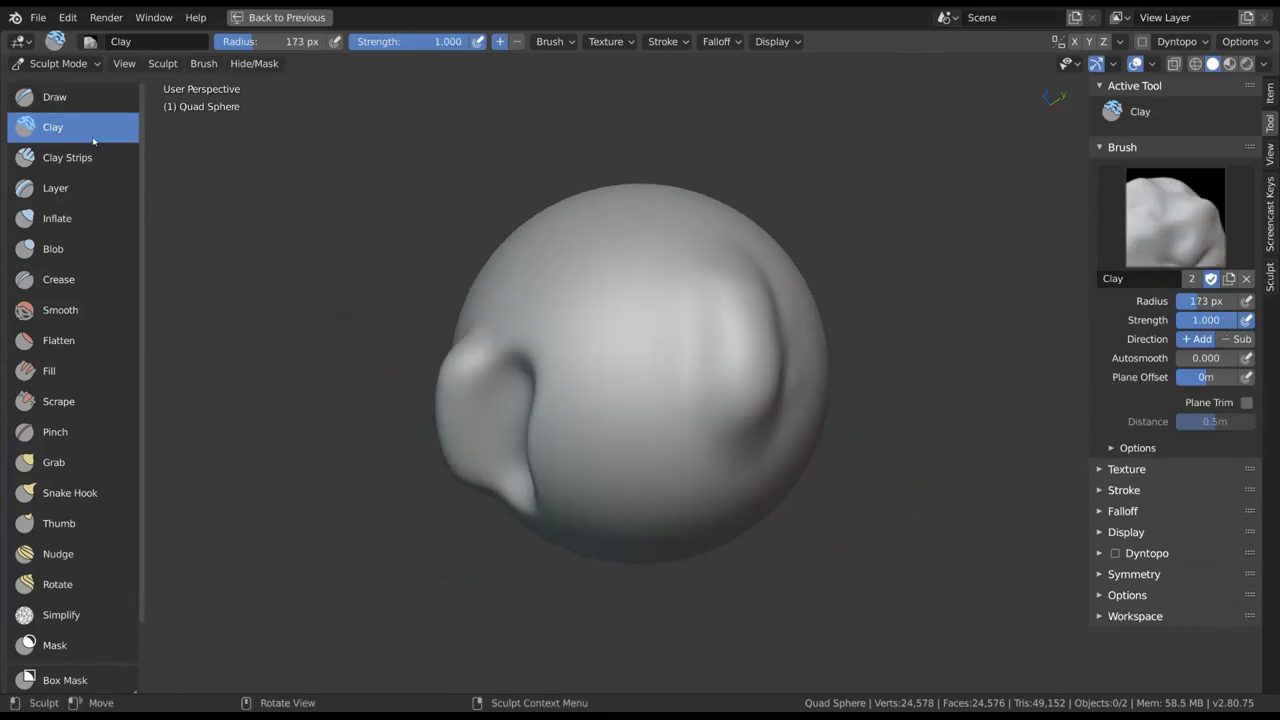
pyautogui.click(100, 158)
pyautogui.click(96, 131)
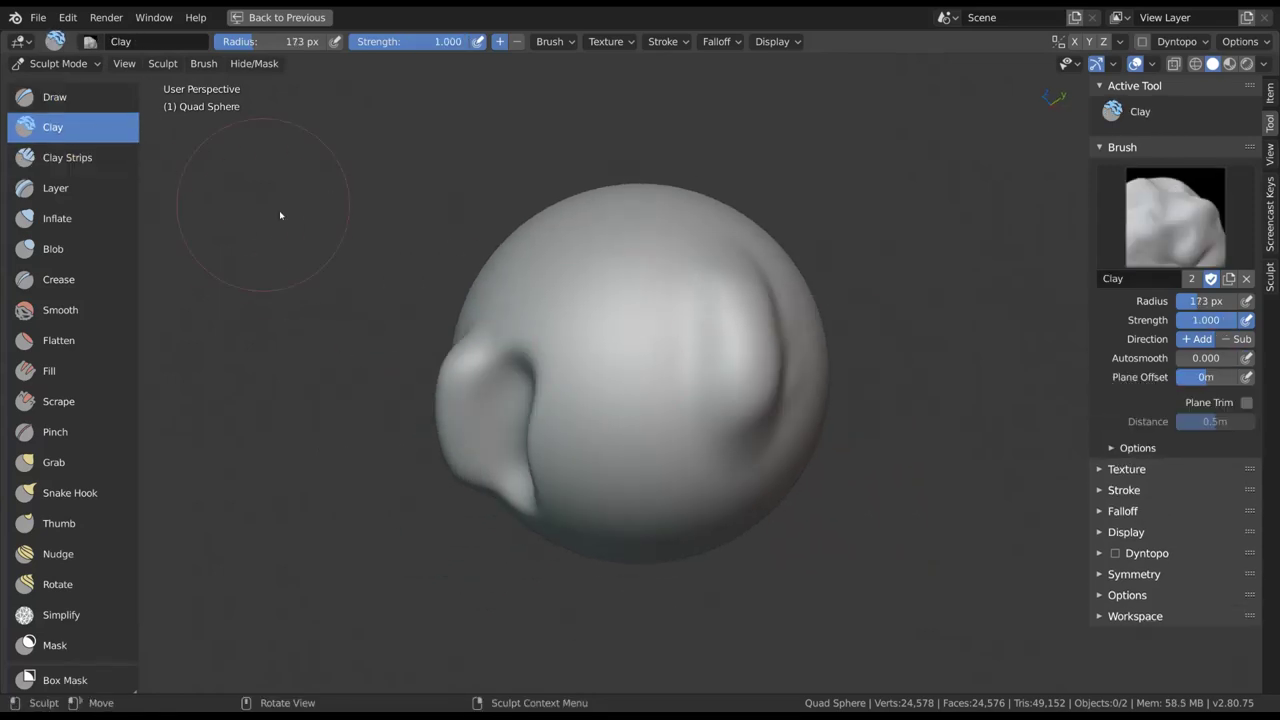
# Step: Adjust the Clay brush's radius and strength and lay the first Clay strokes on the sphere's side
pyautogui.moveTo(480, 290); pyautogui.dragTo(540, 320, button='middle')
pyautogui.press('f')
pyautogui.click(618, 350)
pyautogui.hotkey('shift', 'f')
pyautogui.click(600, 342)
pyautogui.moveTo(660, 332); pyautogui.dragTo(681, 276)
pyautogui.moveTo(654, 397); pyautogui.dragTo(624, 394, button='middle')
pyautogui.moveTo(673, 252); pyautogui.dragTo(678, 261)
pyautogui.moveTo(671, 316); pyautogui.dragTo(720, 326, button='middle')
# Step: Set the Clay radius to 192 px and build up broad overlapping strokes into a mound on the sphere
pyautogui.press('f')
pyautogui.click(674, 352)
pyautogui.moveTo(660, 299)
pyautogui.mouseDown()
pyautogui.moveTo(615, 306)
pyautogui.moveTo(520, 363)
pyautogui.mouseUp()
pyautogui.moveTo(520, 363)
pyautogui.mouseDown(button='middle')
pyautogui.moveTo(646, 423)
pyautogui.moveTo(640, 480)
pyautogui.moveTo(727, 467)
pyautogui.mouseUp(button='middle')
pyautogui.moveTo(727, 467); pyautogui.dragTo(745, 430)
pyautogui.moveTo(745, 430); pyautogui.dragTo(686, 323, button='middle')
pyautogui.moveTo(650, 340)
pyautogui.mouseDown()
pyautogui.moveTo(568, 246)
pyautogui.moveTo(669, 263)
pyautogui.mouseUp()
pyautogui.moveTo(545, 271); pyautogui.dragTo(626, 406)
pyautogui.moveTo(622, 402); pyautogui.dragTo(665, 392, button='middle')
pyautogui.moveTo(650, 350)
pyautogui.mouseDown()
pyautogui.moveTo(591, 366)
pyautogui.moveTo(620, 370)
pyautogui.mouseUp()
# Step: Add more Clay strokes around the form to enlarge and merge its bulges
pyautogui.moveTo(960, 340)
pyautogui.mouseDown(button='middle')
pyautogui.moveTo(809, 344)
pyautogui.moveTo(722, 372)
pyautogui.mouseUp(button='middle')
pyautogui.moveTo(712, 255)
pyautogui.mouseDown()
pyautogui.moveTo(626, 241)
pyautogui.moveTo(538, 279)
pyautogui.moveTo(520, 385)
pyautogui.mouseUp()
pyautogui.moveTo(570, 375); pyautogui.dragTo(705, 347, button='middle')
pyautogui.moveTo(705, 351)
pyautogui.mouseDown()
pyautogui.moveTo(700, 420)
pyautogui.moveTo(677, 429)
pyautogui.moveTo(719, 272)
pyautogui.moveTo(605, 310)
pyautogui.moveTo(532, 354)
pyautogui.mouseUp()
pyautogui.moveTo(640, 404); pyautogui.dragTo(656, 400)
pyautogui.moveTo(757, 379)
pyautogui.mouseDown(button='middle')
pyautogui.moveTo(811, 377)
pyautogui.moveTo(714, 345)
pyautogui.mouseUp(button='middle')
pyautogui.moveTo(646, 330)
pyautogui.mouseDown()
pyautogui.moveTo(617, 437)
pyautogui.moveTo(608, 229)
pyautogui.moveTo(666, 429)
pyautogui.moveTo(606, 409)
pyautogui.mouseUp()
pyautogui.moveTo(606, 409); pyautogui.dragTo(740, 378, button='middle')
pyautogui.moveTo(700, 262)
pyautogui.mouseDown()
pyautogui.moveTo(651, 320)
pyautogui.moveTo(620, 404)
pyautogui.mouseUp()
# Step: Switch to Clay Strips, reduce the radius to 147 px and sculpt parallel vertical strips over the mound at strength 1.000
pyautogui.click(67, 157)
pyautogui.moveTo(409, 220); pyautogui.dragTo(633, 358, button='middle')
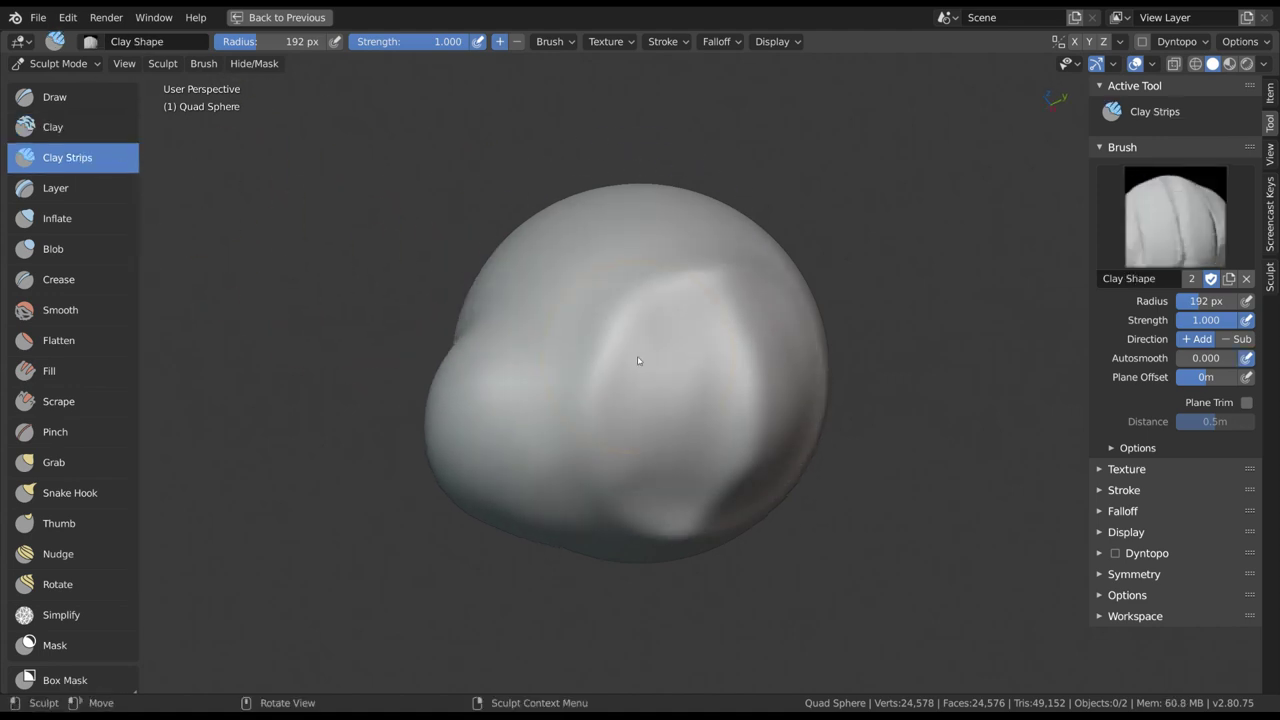
pyautogui.moveTo(629, 256); pyautogui.dragTo(632, 470)
pyautogui.press('f')
pyautogui.click(634, 355)
pyautogui.moveTo(738, 252); pyautogui.dragTo(695, 378)
pyautogui.moveTo(718, 350); pyautogui.dragTo(682, 329, button='middle')
pyautogui.press('f')
pyautogui.click(711, 338)
pyautogui.moveTo(760, 276); pyautogui.dragTo(714, 387)
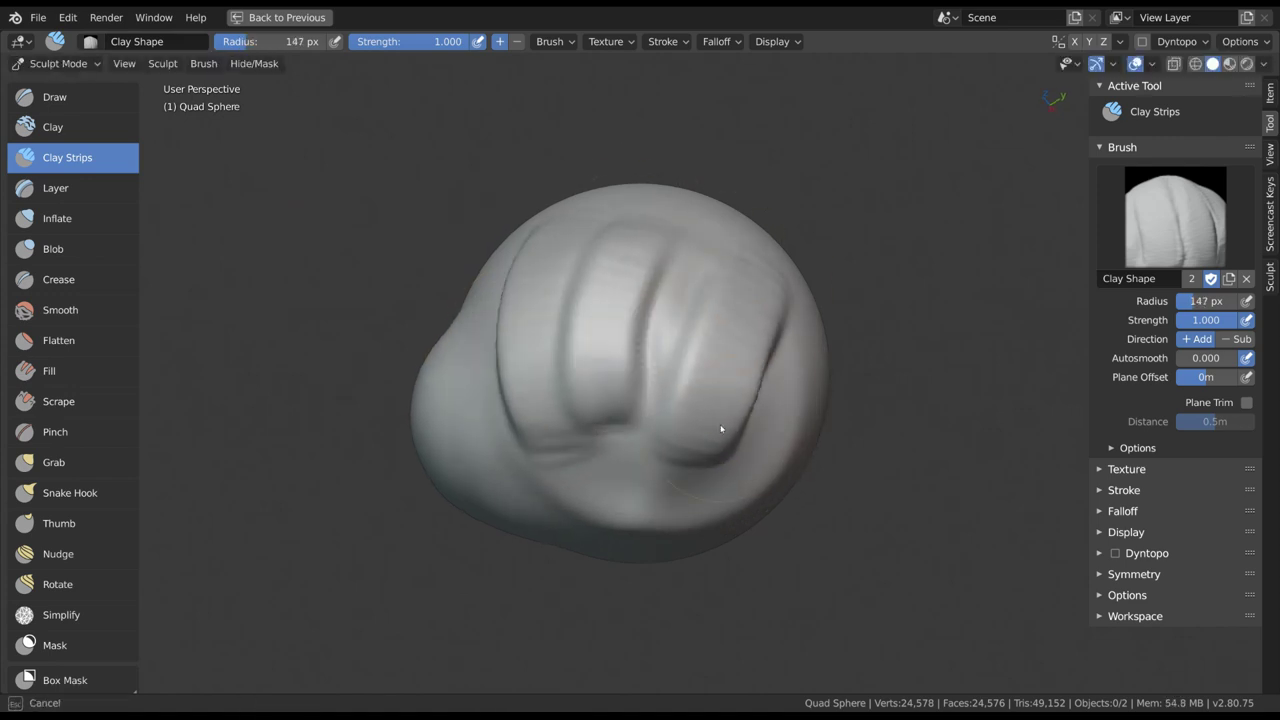
pyautogui.moveTo(760, 377); pyautogui.dragTo(738, 362, button='middle')
# Step: Add further clay strokes beside the strips and set Clay Strips as the active tool
pyautogui.press('c')
pyautogui.moveTo(737, 375); pyautogui.dragTo(724, 457)
pyautogui.moveTo(783, 384); pyautogui.dragTo(748, 355, button='middle')
pyautogui.moveTo(777, 288)
pyautogui.mouseDown()
pyautogui.moveTo(791, 309)
pyautogui.moveTo(639, 306)
pyautogui.moveTo(632, 340)
pyautogui.mouseUp()
pyautogui.moveTo(670, 368); pyautogui.dragTo(732, 390, button='middle')
pyautogui.hotkey('alt', 'c')
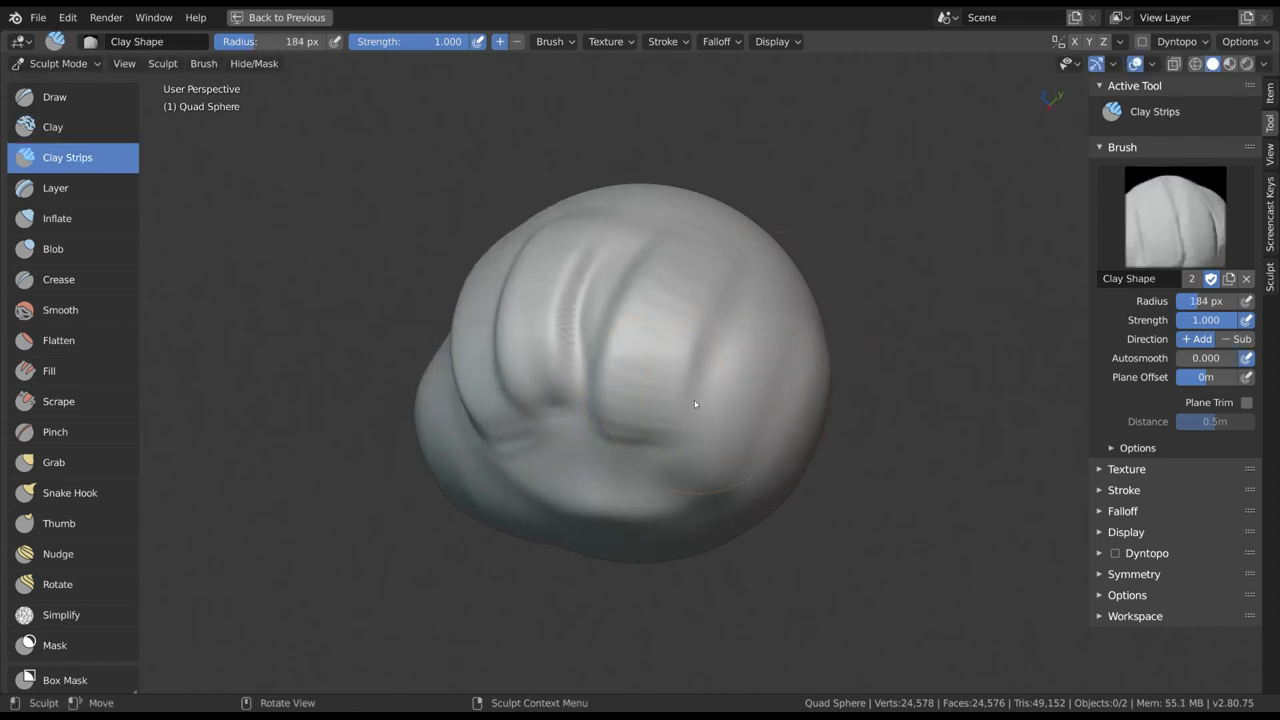
# Step: Resize the Clay Strips brush and sculpt more wide strips across the other sides of the form
pyautogui.moveTo(601, 254)
pyautogui.mouseDown(button='middle')
pyautogui.moveTo(674, 423)
pyautogui.moveTo(766, 403)
pyautogui.moveTo(590, 361)
pyautogui.moveTo(768, 296)
pyautogui.mouseUp(button='middle')
pyautogui.moveTo(768, 296); pyautogui.dragTo(740, 420)
pyautogui.moveTo(740, 420); pyautogui.dragTo(731, 274, button='middle')
pyautogui.press('f')
pyautogui.click(690, 276)
pyautogui.moveTo(680, 290)
pyautogui.mouseDown()
pyautogui.moveTo(599, 458)
pyautogui.moveTo(786, 357)
pyautogui.moveTo(750, 440)
pyautogui.mouseUp()
pyautogui.moveTo(750, 440); pyautogui.dragTo(759, 308, button='middle')
pyautogui.moveTo(631, 297)
pyautogui.mouseDown()
pyautogui.moveTo(637, 452)
pyautogui.moveTo(729, 417)
pyautogui.mouseUp()
pyautogui.moveTo(729, 417)
pyautogui.mouseDown(button='middle')
pyautogui.moveTo(771, 400)
pyautogui.moveTo(691, 398)
pyautogui.moveTo(688, 423)
pyautogui.moveTo(773, 322)
pyautogui.mouseUp(button='middle')
# Step: Switch to Smooth with a 473 px radius and soften the clay strokes all around the form
pyautogui.press('c')
pyautogui.press('s')
pyautogui.moveTo(772, 322); pyautogui.dragTo(580, 370)
pyautogui.moveTo(580, 370); pyautogui.dragTo(660, 228, button='middle')
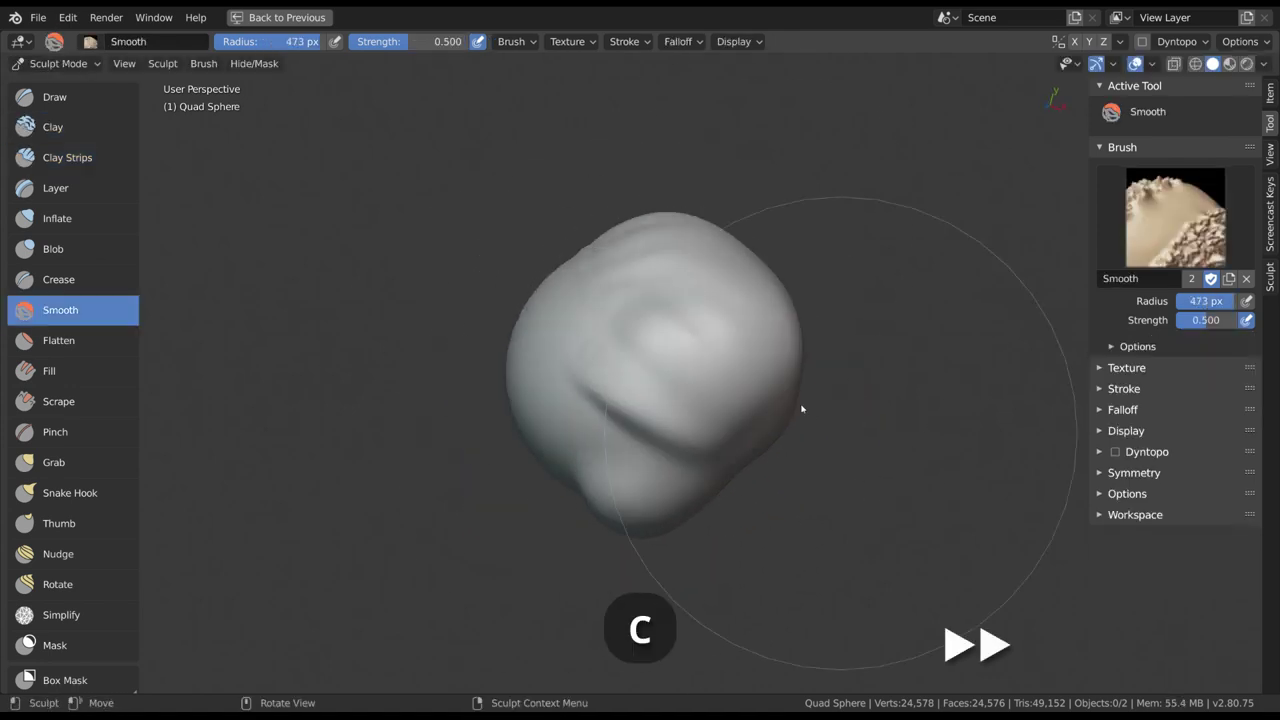
pyautogui.moveTo(660, 228); pyautogui.dragTo(650, 420)
pyautogui.moveTo(650, 420)
pyautogui.mouseDown(button='middle')
pyautogui.moveTo(746, 389)
pyautogui.moveTo(640, 350)
pyautogui.mouseUp(button='middle')
pyautogui.moveTo(640, 350); pyautogui.dragTo(554, 446)
pyautogui.moveTo(554, 446); pyautogui.dragTo(453, 292, button='middle')
pyautogui.scroll(3, 453, 292)
# Step: Switch to the Layer tool, set its radius to 120 px and sculpt a raised layer on the form's front
pyautogui.press('x')
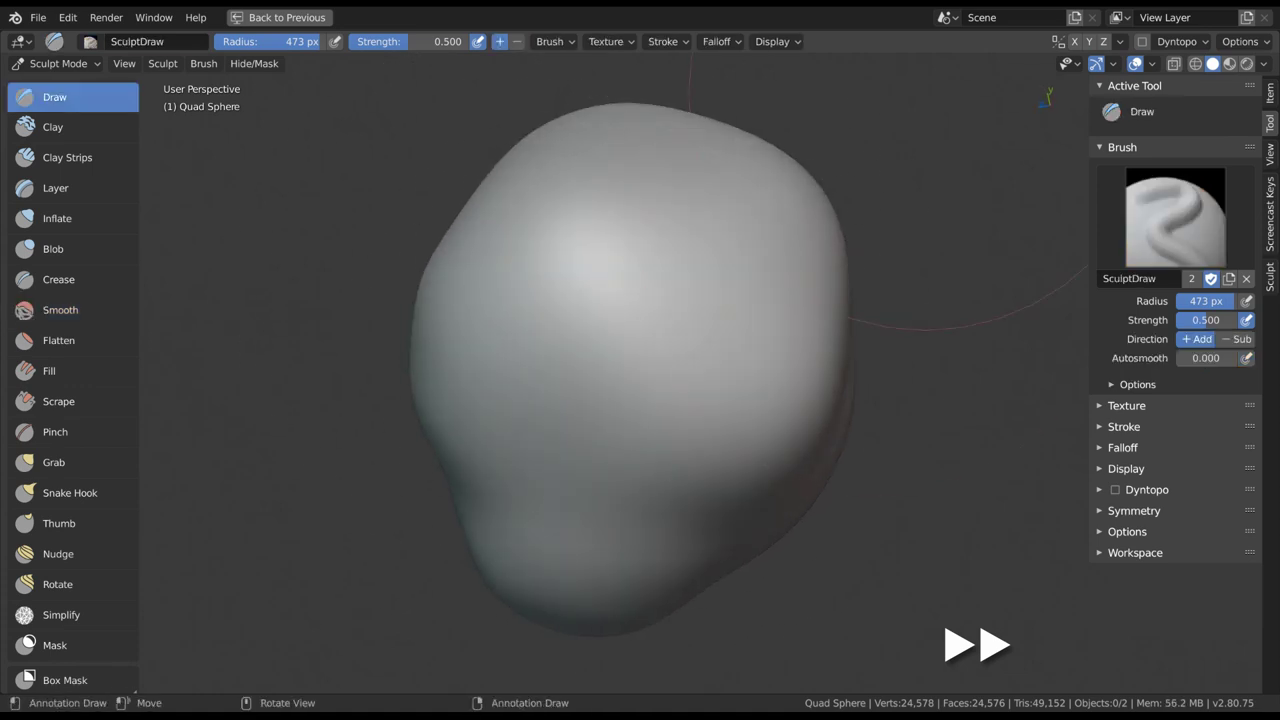
pyautogui.click(72, 188)
pyautogui.keyDown('ctrl'); pyautogui.moveTo(667, 354); pyautogui.dragTo(671, 338, button='middle'); pyautogui.keyUp('ctrl')
pyautogui.press('f')
pyautogui.click(561, 343)
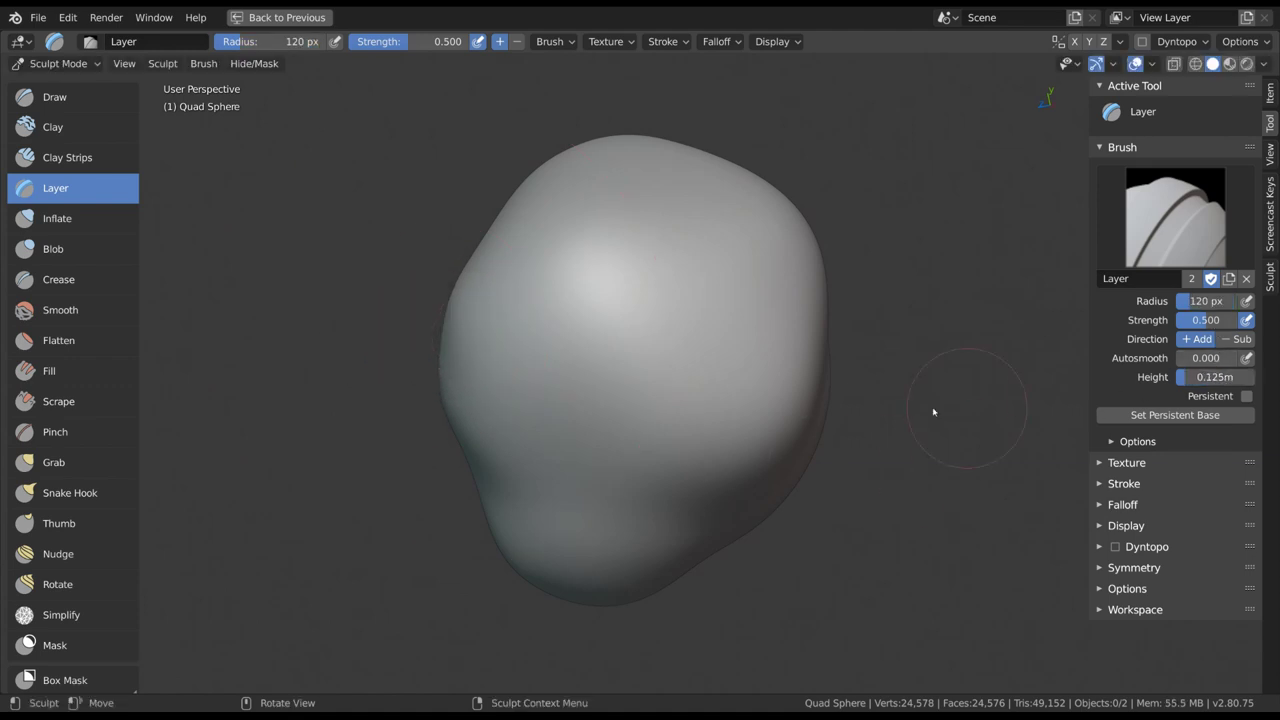
pyautogui.moveTo(683, 350)
pyautogui.mouseDown()
pyautogui.moveTo(678, 398)
pyautogui.moveTo(696, 310)
pyautogui.moveTo(654, 354)
pyautogui.moveTo(685, 290)
pyautogui.mouseUp()
pyautogui.moveTo(685, 290); pyautogui.dragTo(684, 346, button='middle')
# Step: Sculpt raised oval pads, a ring and a large flat disk around the form with the Layer tool
pyautogui.moveTo(661, 249)
pyautogui.mouseDown()
pyautogui.moveTo(600, 330)
pyautogui.moveTo(621, 428)
pyautogui.moveTo(600, 440)
pyautogui.mouseUp()
pyautogui.moveTo(600, 440); pyautogui.dragTo(687, 409, button='middle')
pyautogui.moveTo(668, 289)
pyautogui.mouseDown()
pyautogui.moveTo(705, 395)
pyautogui.moveTo(654, 317)
pyautogui.mouseUp()
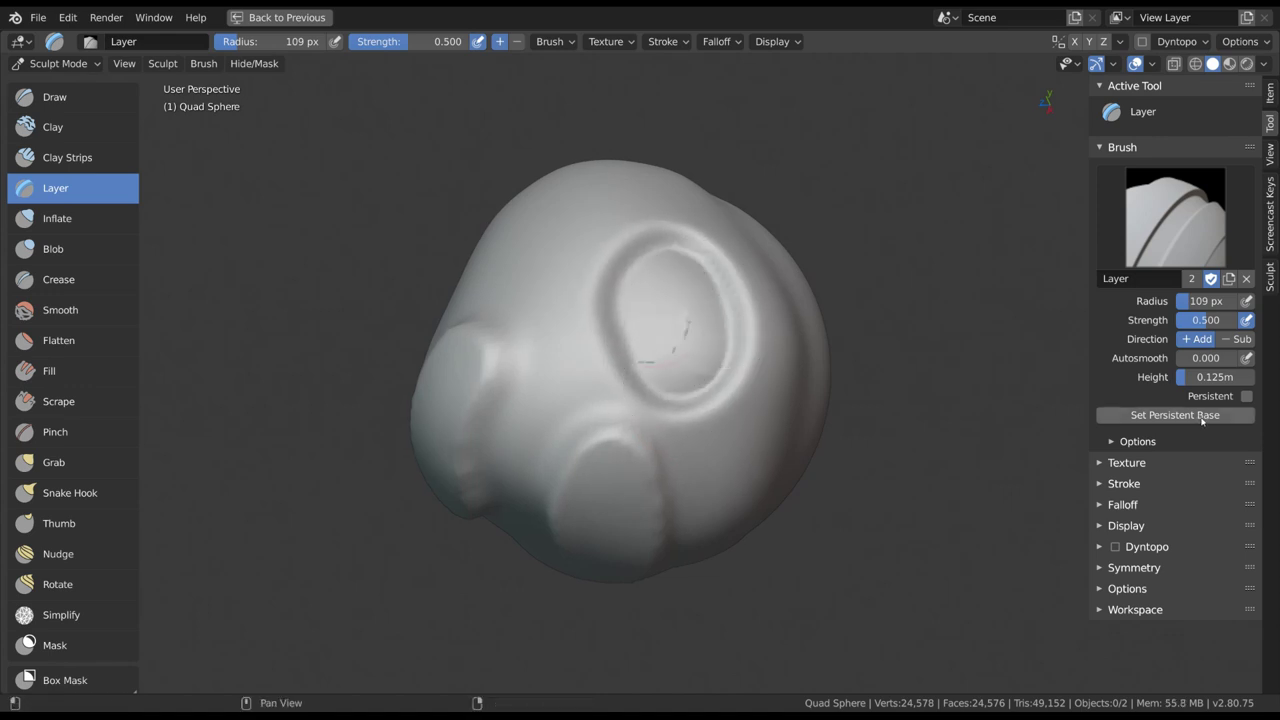
pyautogui.moveTo(760, 400)
pyautogui.mouseDown(button='middle')
pyautogui.moveTo(652, 387)
pyautogui.moveTo(819, 458)
pyautogui.mouseUp(button='middle')
pyautogui.moveTo(688, 400)
pyautogui.mouseDown()
pyautogui.moveTo(694, 310)
pyautogui.moveTo(683, 431)
pyautogui.moveTo(600, 423)
pyautogui.moveTo(650, 287)
pyautogui.moveTo(627, 357)
pyautogui.moveTo(709, 466)
pyautogui.moveTo(656, 302)
pyautogui.mouseUp()
# Step: Switch to the Inflate tool, set its radius to 238 px and swell the rounded side beside the raised disk
pyautogui.press('l')
pyautogui.press('i')
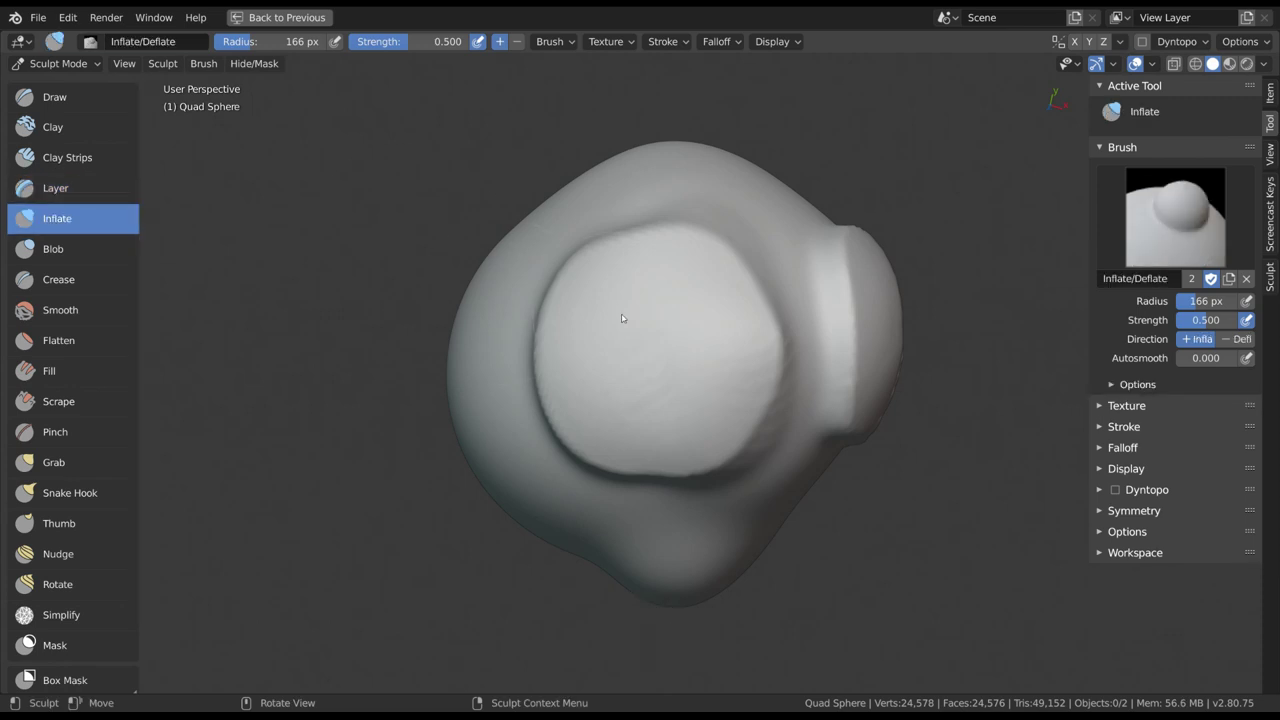
pyautogui.moveTo(631, 320)
pyautogui.mouseDown(button='middle')
pyautogui.moveTo(727, 370)
pyautogui.moveTo(672, 348)
pyautogui.mouseUp(button='middle')
pyautogui.press('f')
pyautogui.click(727, 370)
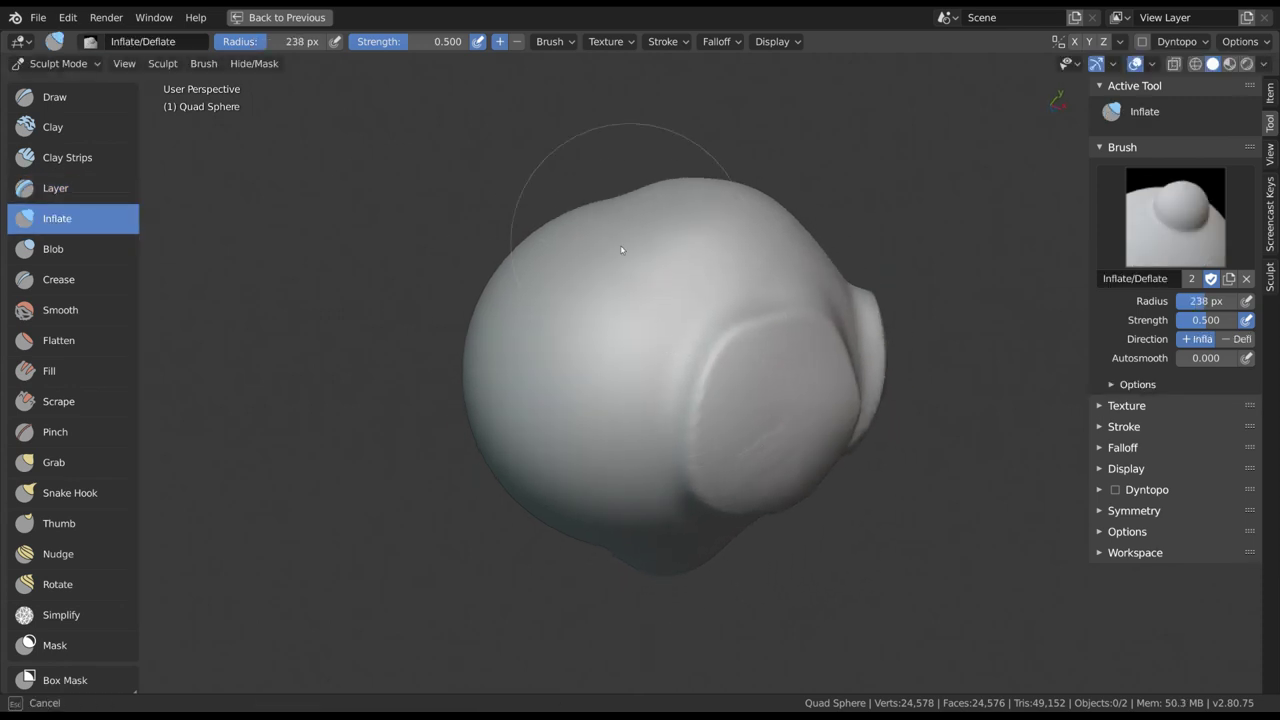
pyautogui.moveTo(607, 366); pyautogui.dragTo(556, 293)
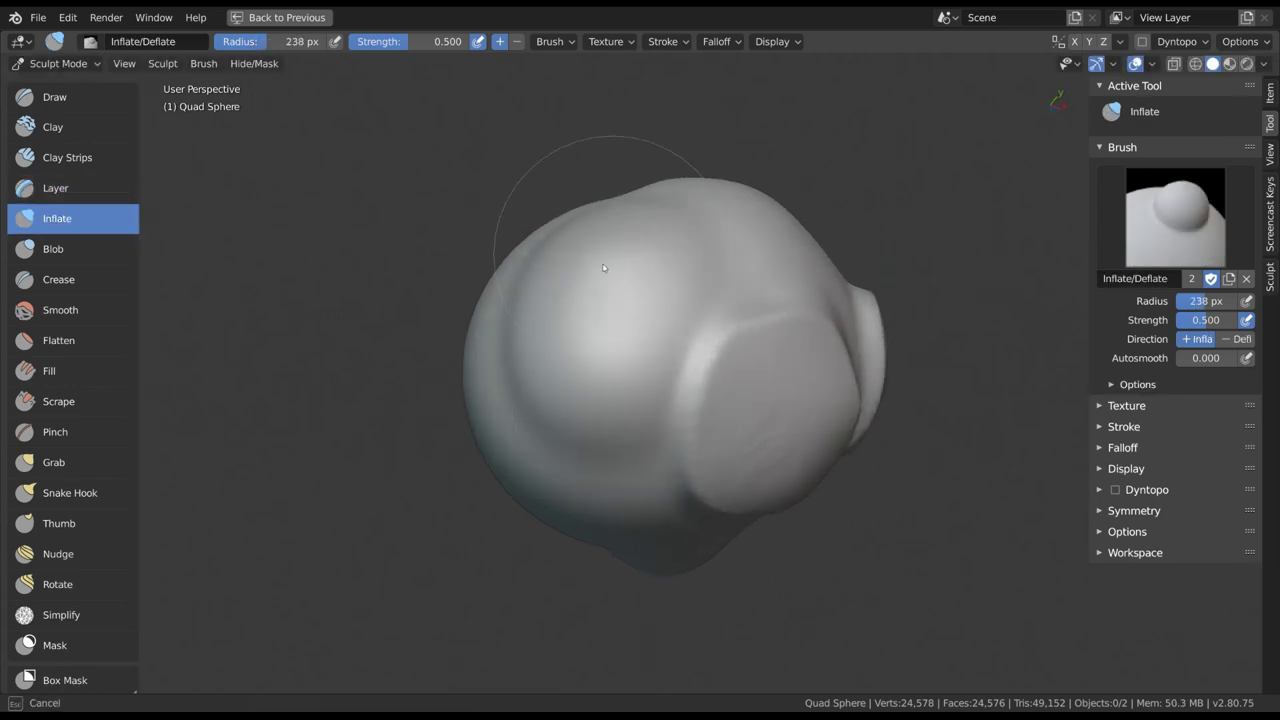
# Step: Set the Inflate strength to 1.000 and inflate the raised disk and the surface next to it
pyautogui.hotkey('shift', 'f')
pyautogui.click(693, 305)
pyautogui.moveTo(811, 351)
pyautogui.mouseDown()
pyautogui.moveTo(811, 280)
pyautogui.moveTo(694, 386)
pyautogui.moveTo(753, 398)
pyautogui.mouseUp()
pyautogui.moveTo(726, 304)
pyautogui.mouseDown()
pyautogui.moveTo(702, 333)
pyautogui.moveTo(677, 482)
pyautogui.moveTo(697, 372)
pyautogui.moveTo(684, 449)
pyautogui.mouseUp()
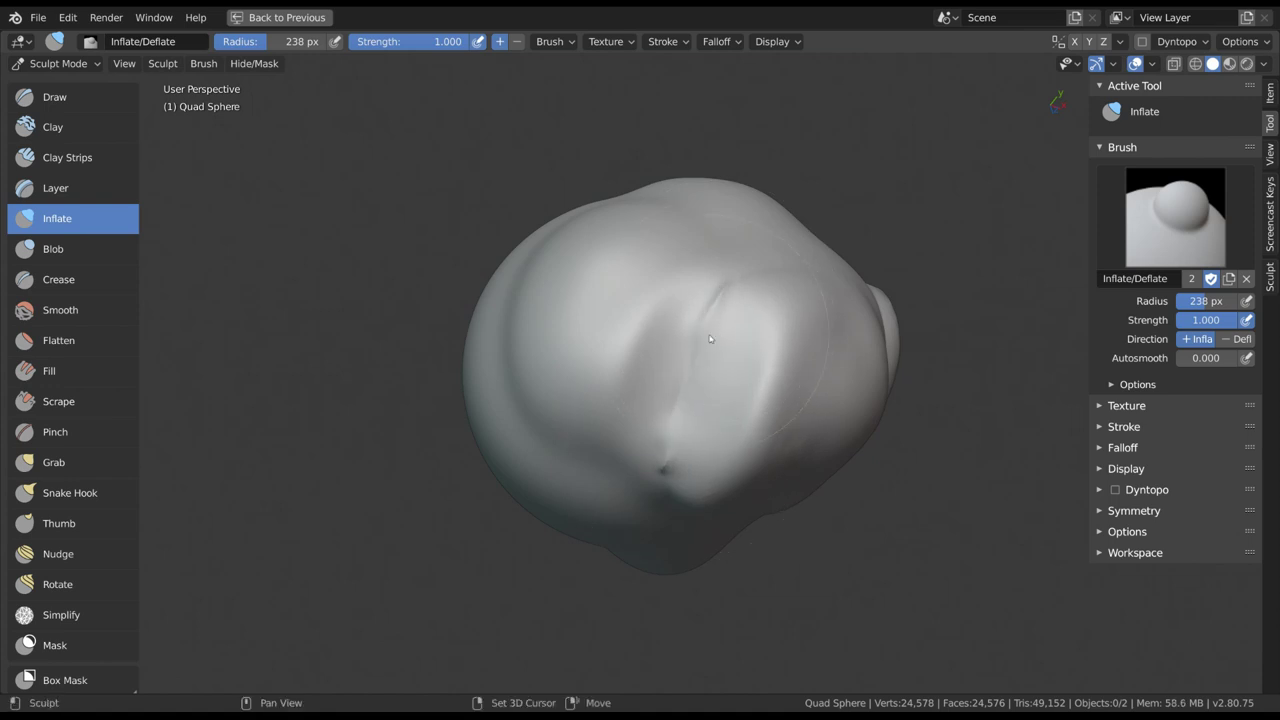
pyautogui.moveTo(873, 380); pyautogui.dragTo(808, 351, button='middle')
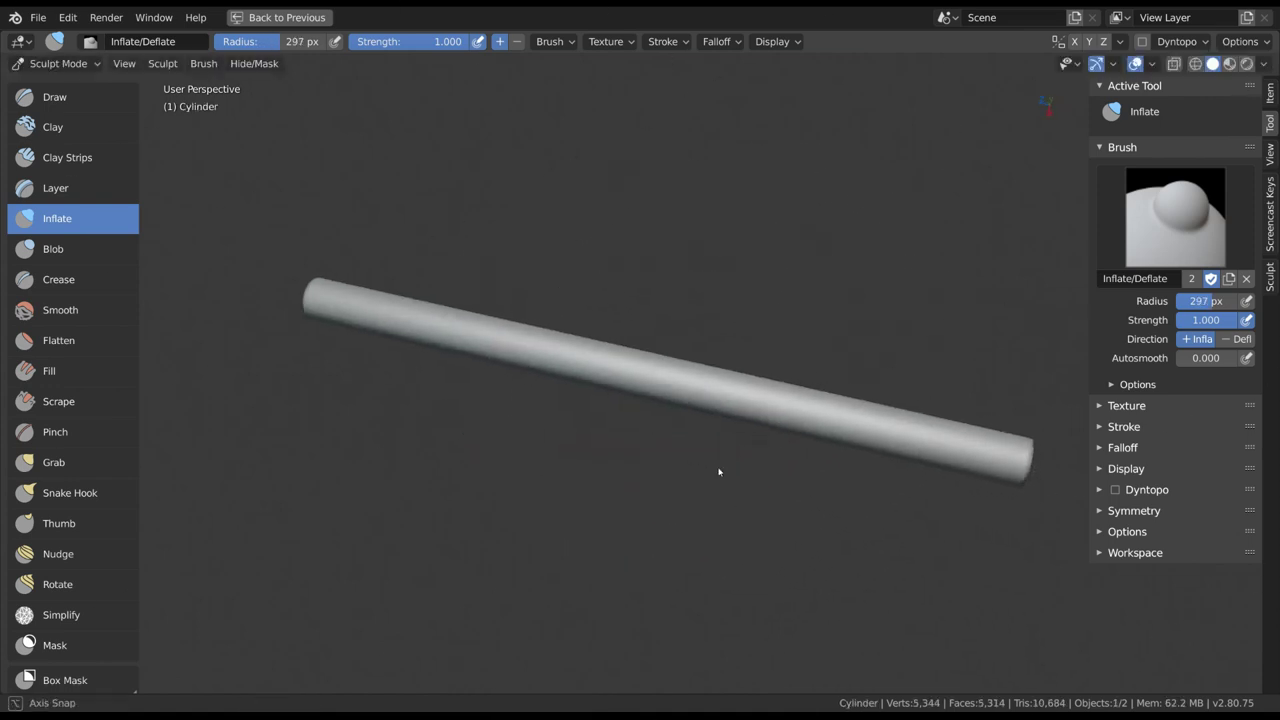
# Step: Resize the Inflate brush to swell the middle of the cylinder, and deflate a section beside the swelling
pyautogui.press('f')
pyautogui.click(686, 397)
pyautogui.moveTo(700, 404); pyautogui.dragTo(620, 345)
pyautogui.press('f')
pyautogui.click(582, 337)
pyautogui.moveTo(535, 333)
pyautogui.keyDown('ctrl'); pyautogui.mouseDown()
pyautogui.moveTo(491, 329)
pyautogui.moveTo(514, 334)
pyautogui.mouseUp(); pyautogui.keyUp('ctrl')
# Step: Inflate further sections toward both ends of the cylinder with differently sized Inflate strokes
pyautogui.press('f')
pyautogui.click(403, 300)
pyautogui.moveTo(403, 300)
pyautogui.mouseDown()
pyautogui.moveTo(386, 292)
pyautogui.moveTo(562, 313)
pyautogui.mouseUp()
pyautogui.moveTo(562, 313); pyautogui.dragTo(592, 322, button='middle')
pyautogui.press('f')
pyautogui.click(845, 420)
pyautogui.moveTo(846, 411)
pyautogui.mouseDown()
pyautogui.moveTo(910, 440)
pyautogui.moveTo(817, 398)
pyautogui.mouseUp()
pyautogui.moveTo(817, 397)
pyautogui.mouseDown(button='middle')
pyautogui.moveTo(603, 486)
pyautogui.moveTo(827, 385)
pyautogui.mouseUp(button='middle')
pyautogui.press('i')
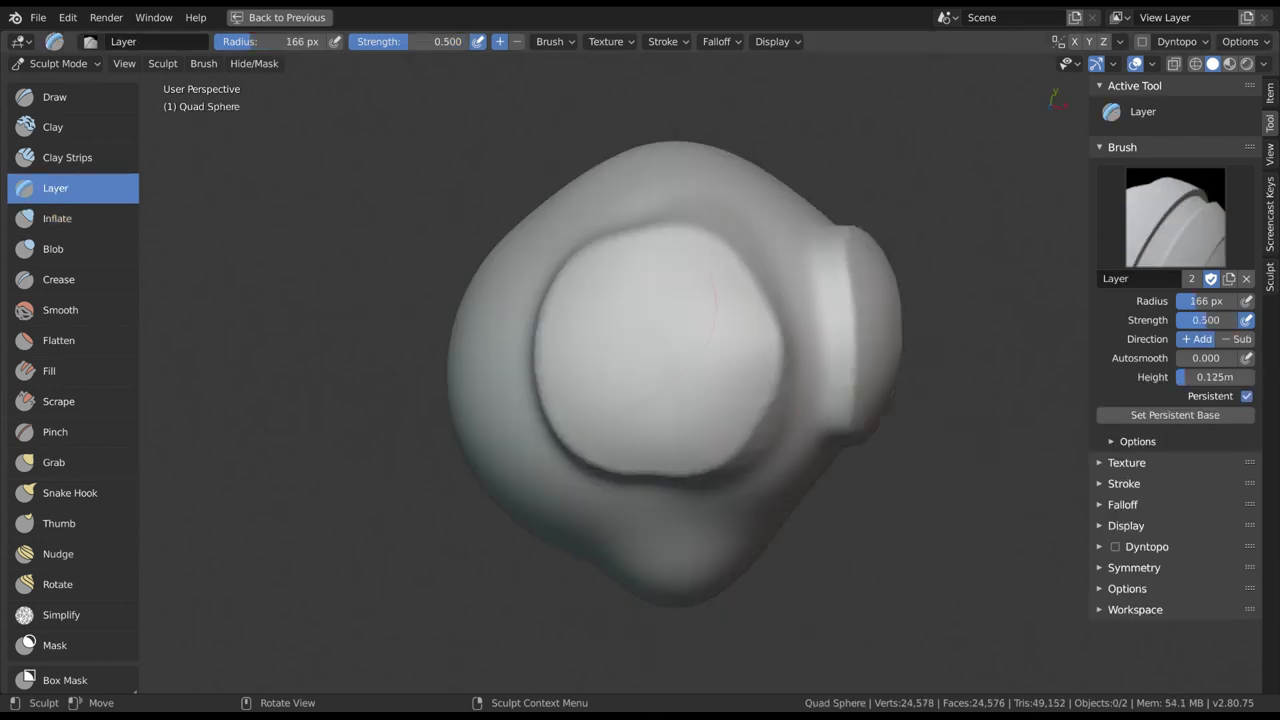
# Step: Switch to the Blob tool, adjust its radius and sculpt a rounded vertical ridge on the form's smooth side
pyautogui.click(83, 249)
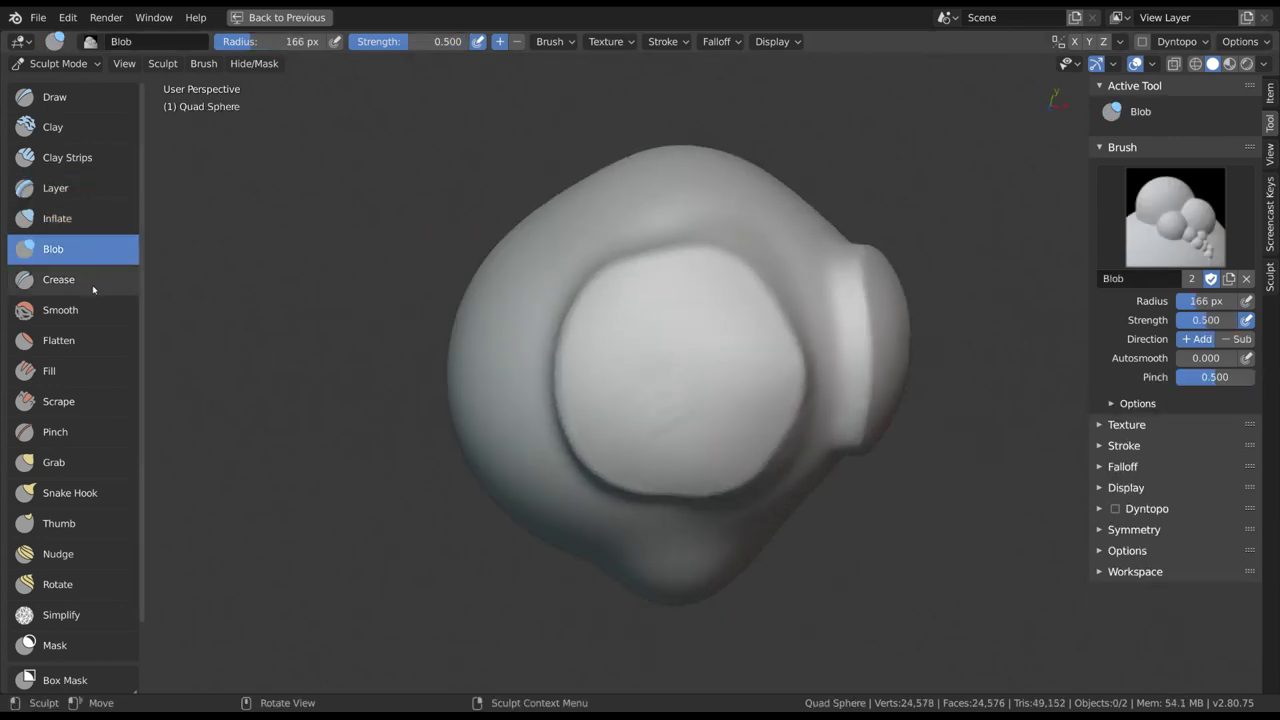
pyautogui.click(93, 280)
pyautogui.click(90, 250)
pyautogui.moveTo(600, 330)
pyautogui.mouseDown(button='middle')
pyautogui.moveTo(686, 386)
pyautogui.moveTo(683, 372)
pyautogui.mouseUp(button='middle')
pyautogui.press('f')
pyautogui.click(629, 338)
pyautogui.moveTo(635, 338); pyautogui.dragTo(652, 366, button='middle')
pyautogui.moveTo(654, 285)
pyautogui.mouseDown()
pyautogui.moveTo(646, 343)
pyautogui.moveTo(663, 271)
pyautogui.moveTo(646, 342)
pyautogui.mouseUp()
pyautogui.moveTo(704, 335); pyautogui.dragTo(678, 331, button='middle')
# Step: Set the Blob radius to 109 px and sculpt a second vertical stroke parallel to the first
pyautogui.press('f')
pyautogui.click(682, 330)
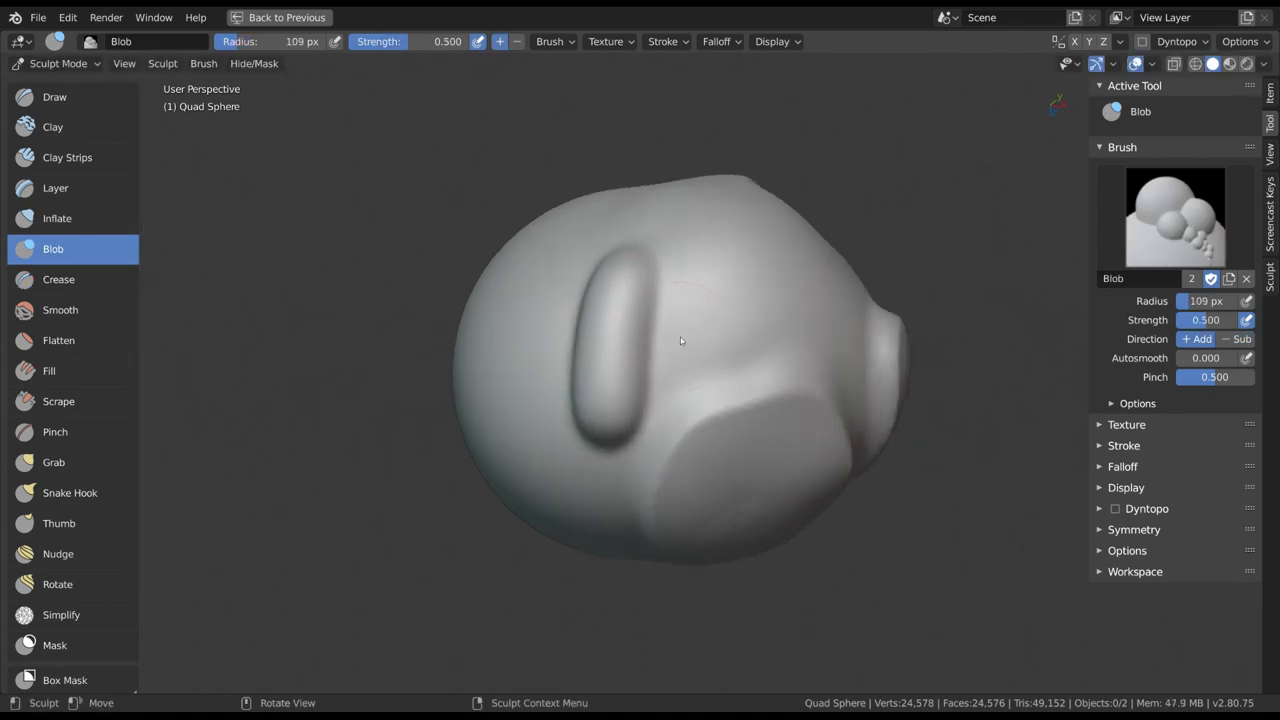
pyautogui.moveTo(695, 358); pyautogui.dragTo(703, 270)
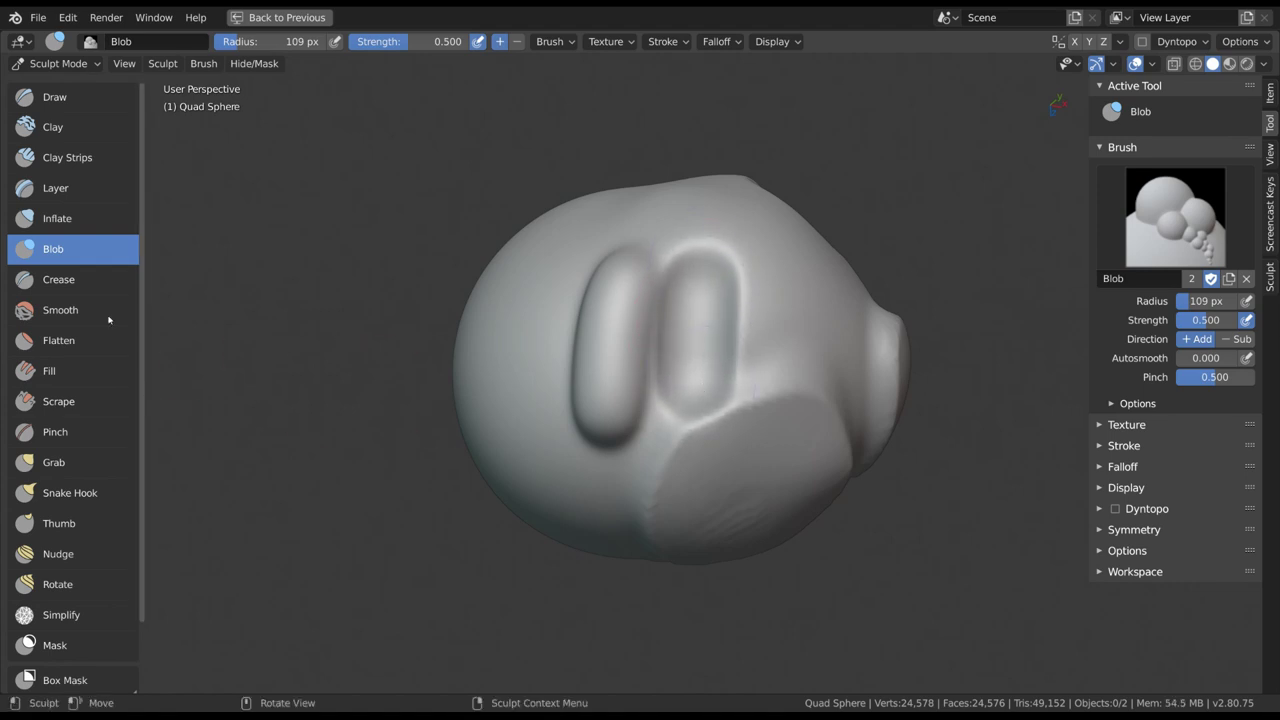
# Step: Switch to the Crease tool, set its radius to 142 px and carve creases between the bulges at strength 0.250
pyautogui.click(80, 287)
pyautogui.press('f')
pyautogui.moveTo(757, 335)
pyautogui.mouseDown(button='middle')
pyautogui.moveTo(728, 341)
pyautogui.moveTo(751, 337)
pyautogui.moveTo(712, 326)
pyautogui.moveTo(727, 350)
pyautogui.mouseUp(button='middle')
pyautogui.click(718, 342)
pyautogui.click(735, 377)
pyautogui.press('f')
pyautogui.click(757, 350)
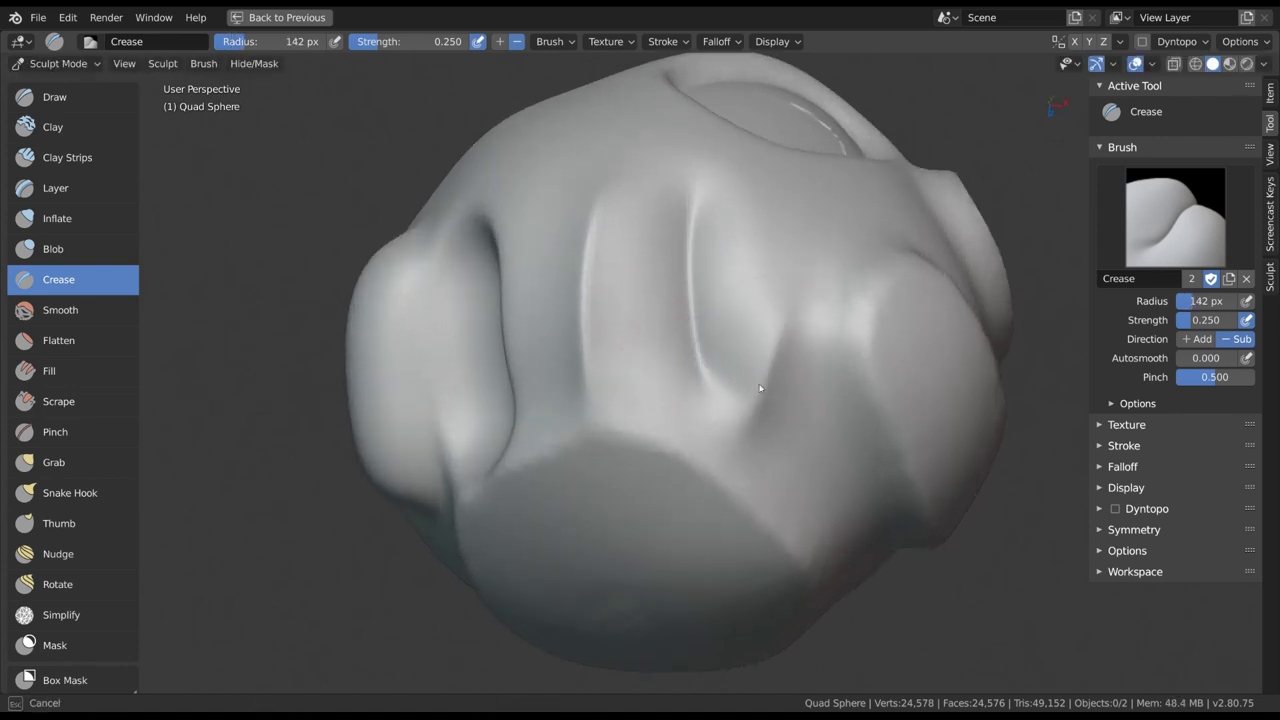
# Step: Set the Crease brush's Pinch to 0.750 and radius to 91 px, and sculpt sharp creases and an inverted stroke
pyautogui.scroll(-1, 779, 341)
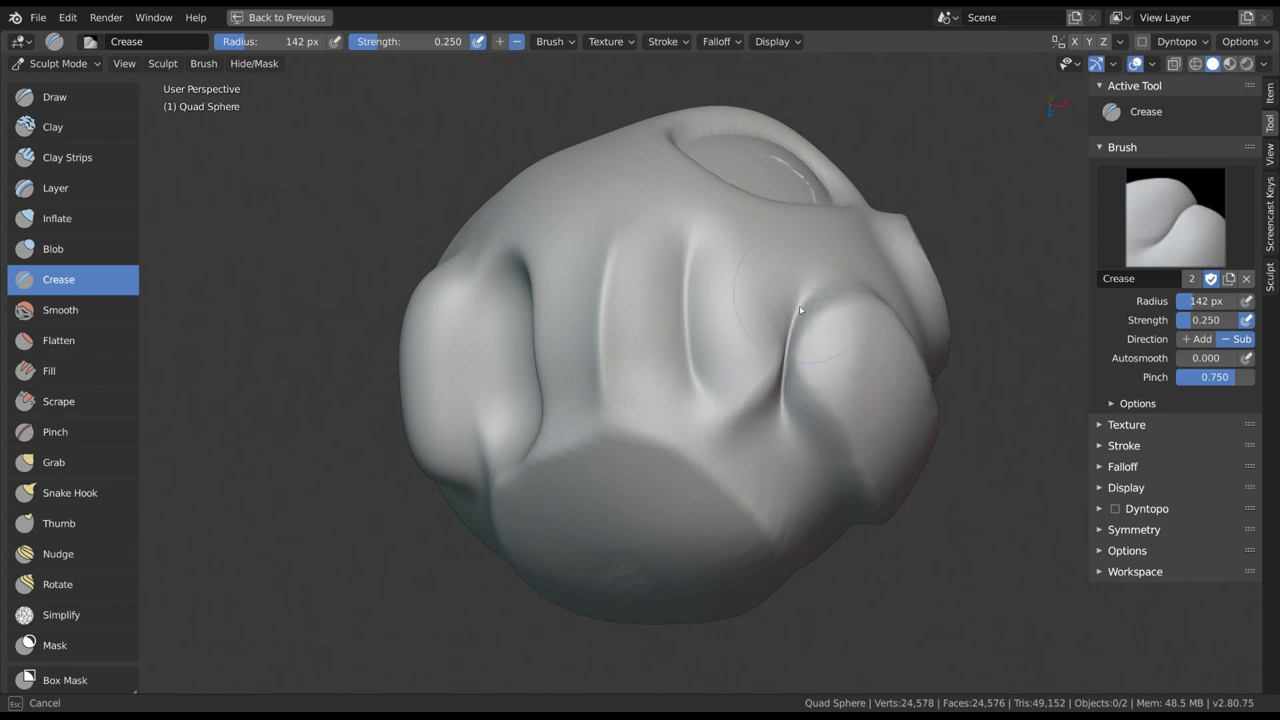
pyautogui.moveTo(707, 356); pyautogui.dragTo(786, 462, button='middle')
pyautogui.press('f')
pyautogui.click(685, 341)
pyautogui.moveTo(700, 368)
pyautogui.mouseDown()
pyautogui.moveTo(711, 242)
pyautogui.moveTo(697, 366)
pyautogui.mouseUp()
pyautogui.keyDown('ctrl'); pyautogui.moveTo(658, 370); pyautogui.dragTo(656, 287); pyautogui.keyUp('ctrl')
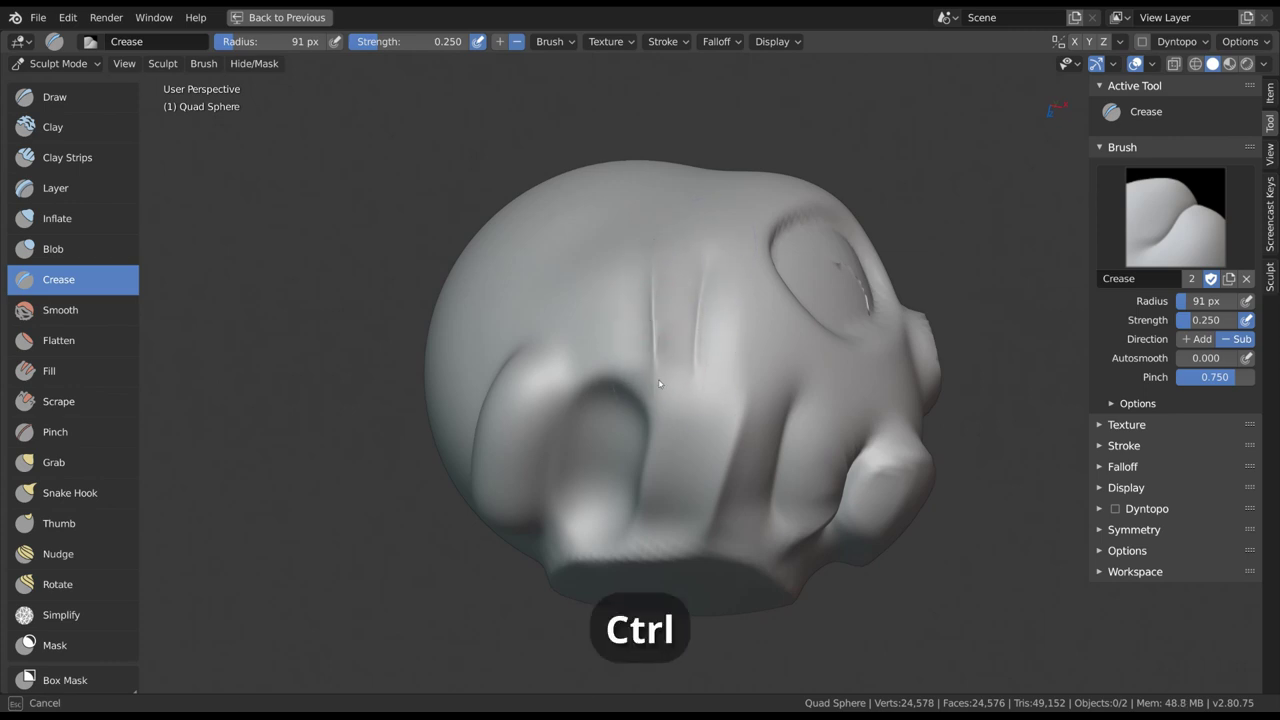
# Step: Set the Crease brush's Pinch to 0.306 and view the creases around the form
pyautogui.moveTo(651, 279); pyautogui.dragTo(650, 431, button='middle')
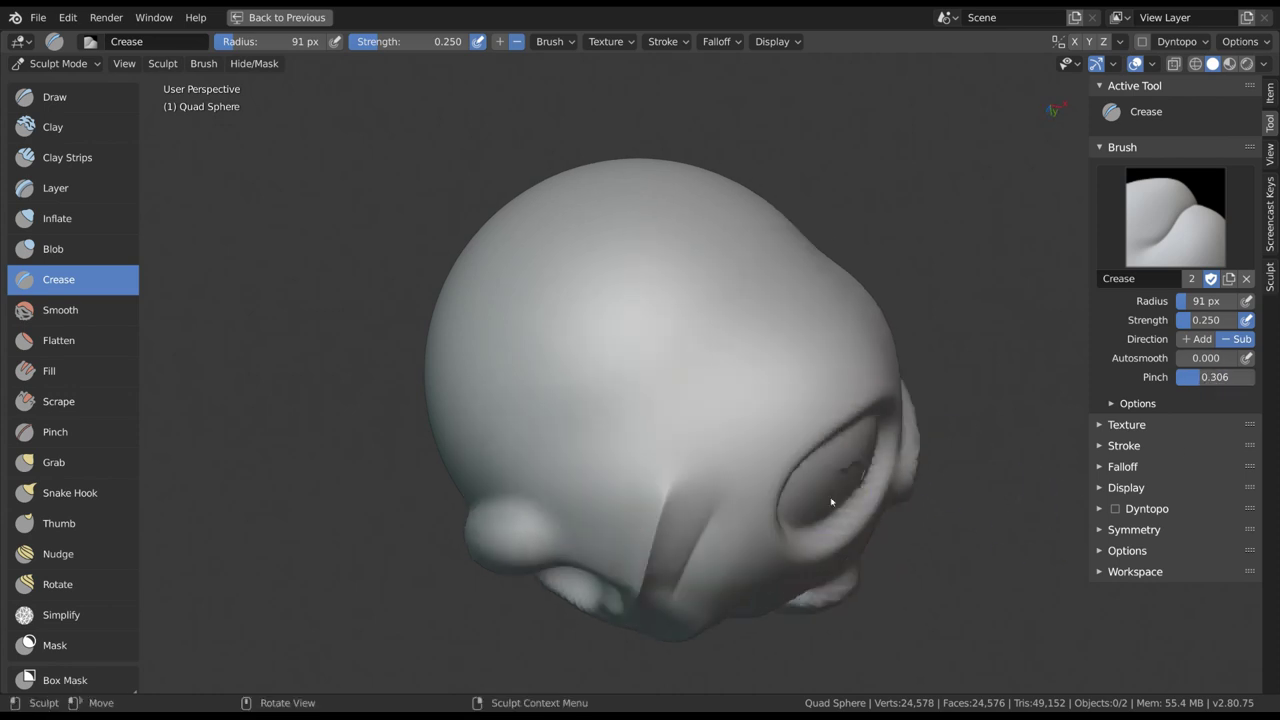
pyautogui.moveTo(831, 500); pyautogui.dragTo(680, 424, button='middle')
pyautogui.moveTo(648, 382)
pyautogui.mouseDown(button='middle')
pyautogui.moveTo(641, 397)
pyautogui.moveTo(657, 382)
pyautogui.mouseUp(button='middle')
pyautogui.hotkey('shift', 'c')
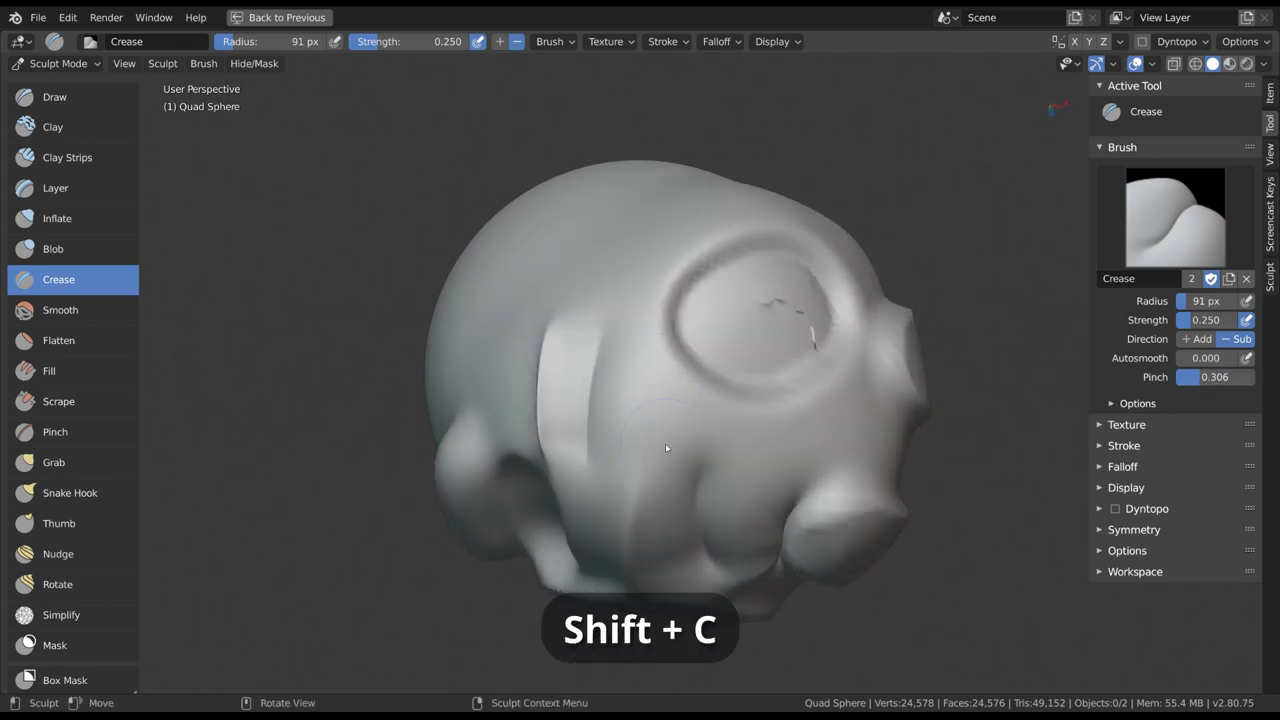
pyautogui.moveTo(628, 460); pyautogui.dragTo(656, 347, button='middle')
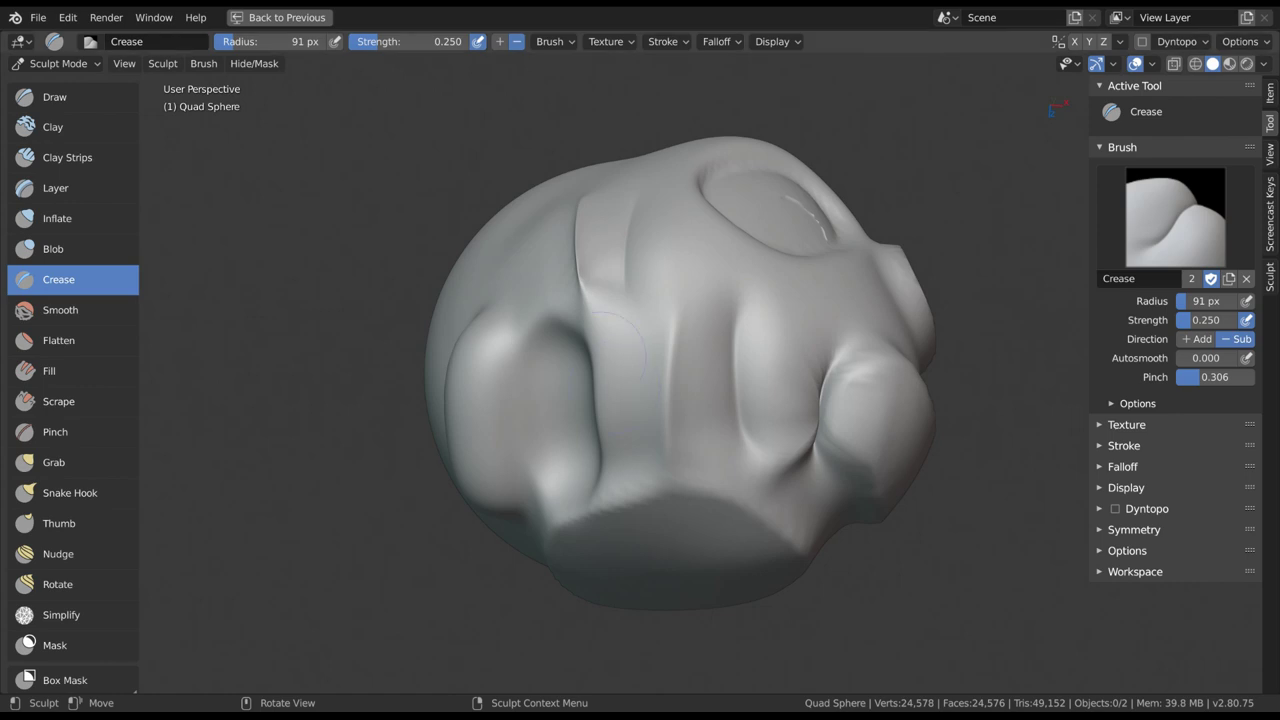
# Step: Switch to the Smooth tool, set its radius to 163 px and strength to 0.726, and show its brush options
pyautogui.click(94, 313)
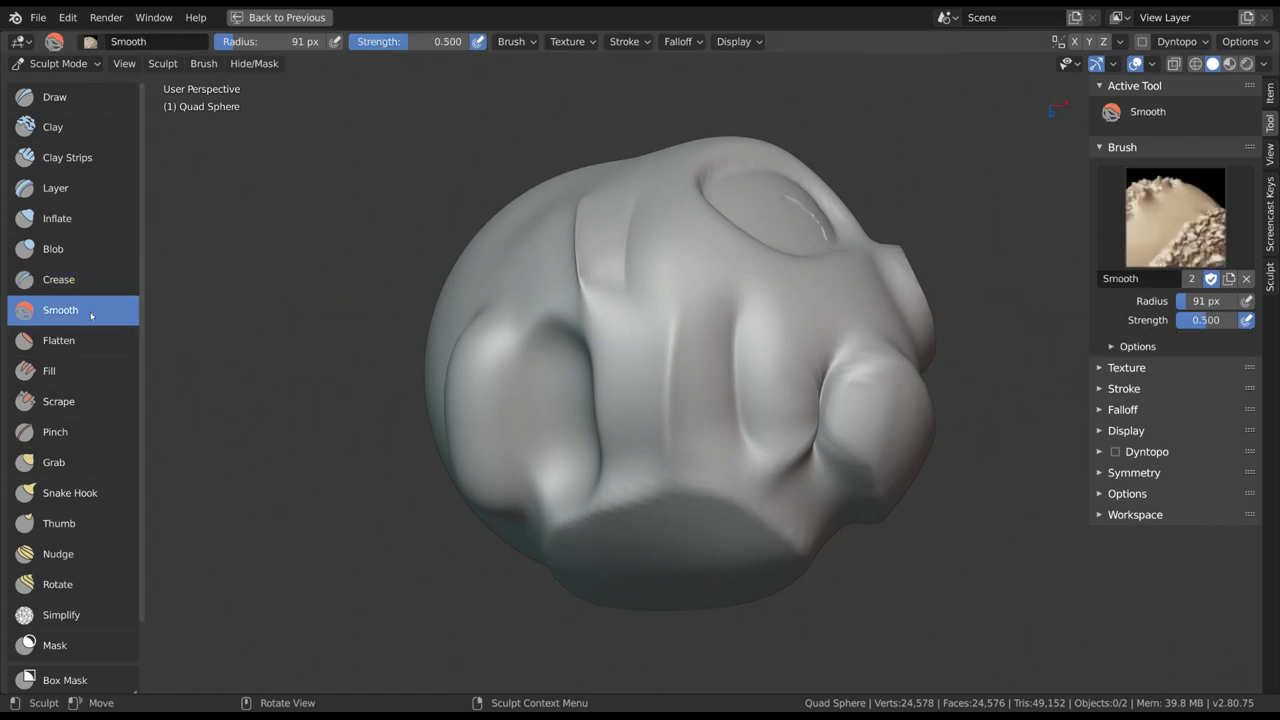
pyautogui.moveTo(660, 374); pyautogui.dragTo(670, 366, button='middle')
pyautogui.press('f')
pyautogui.click(637, 326)
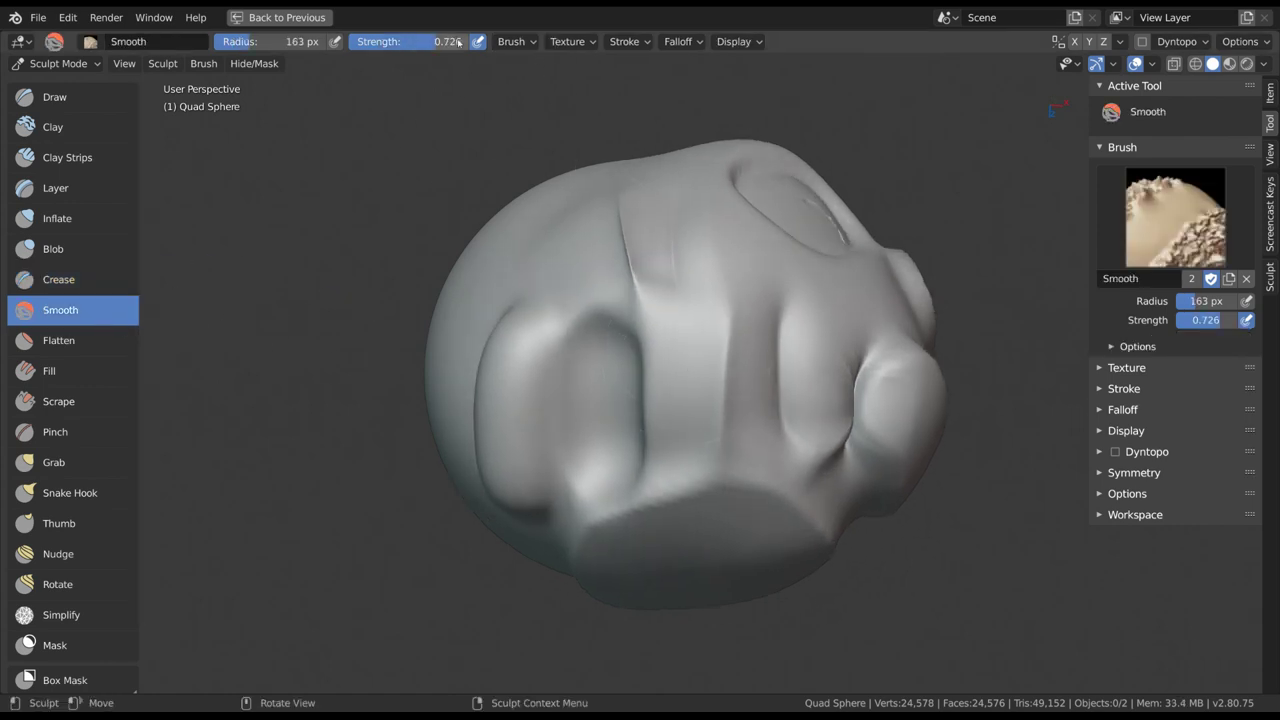
pyautogui.click(1137, 346)
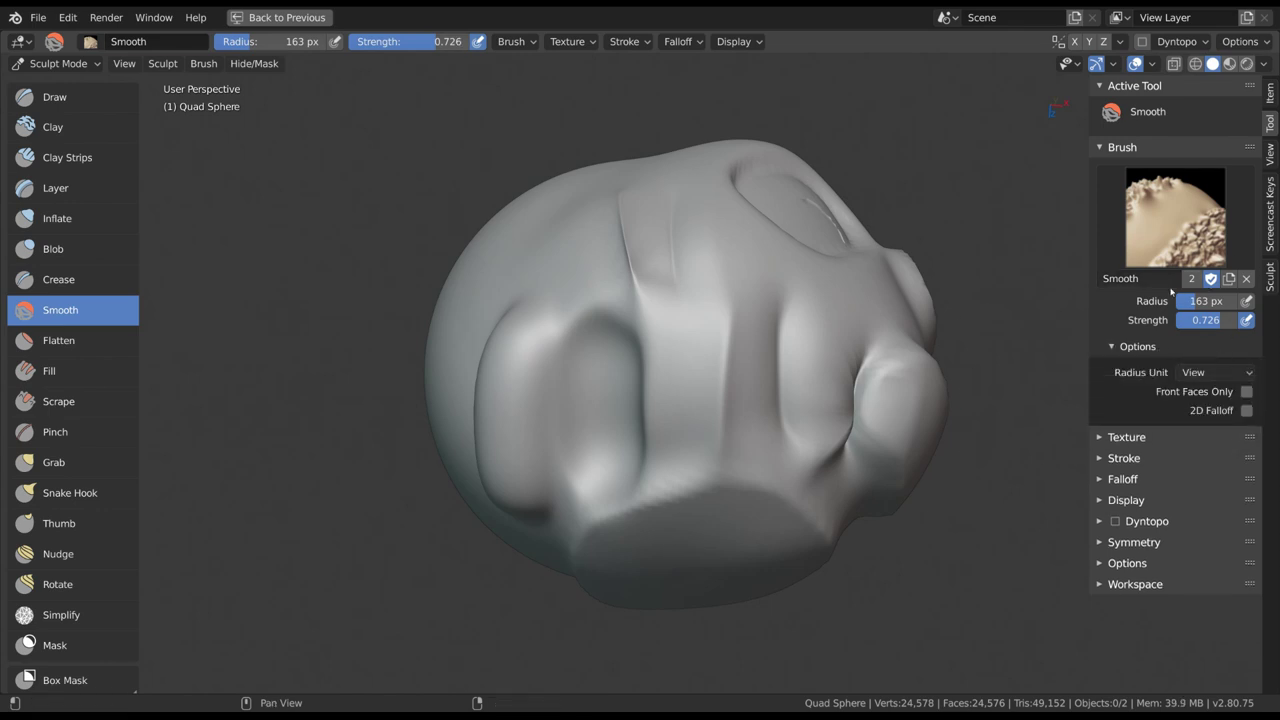
# Step: Smooth away the creases and bulges on the form's side, reducing the Smooth radius to 129 px
pyautogui.moveTo(649, 283); pyautogui.dragTo(651, 434)
pyautogui.scroll(-2, 650, 420)
pyautogui.press('f')
pyautogui.click(676, 391)
pyautogui.moveTo(608, 345)
pyautogui.mouseDown()
pyautogui.moveTo(554, 443)
pyautogui.moveTo(557, 482)
pyautogui.moveTo(594, 471)
pyautogui.moveTo(600, 440)
pyautogui.mouseUp()
pyautogui.press('f')
pyautogui.click(594, 363)
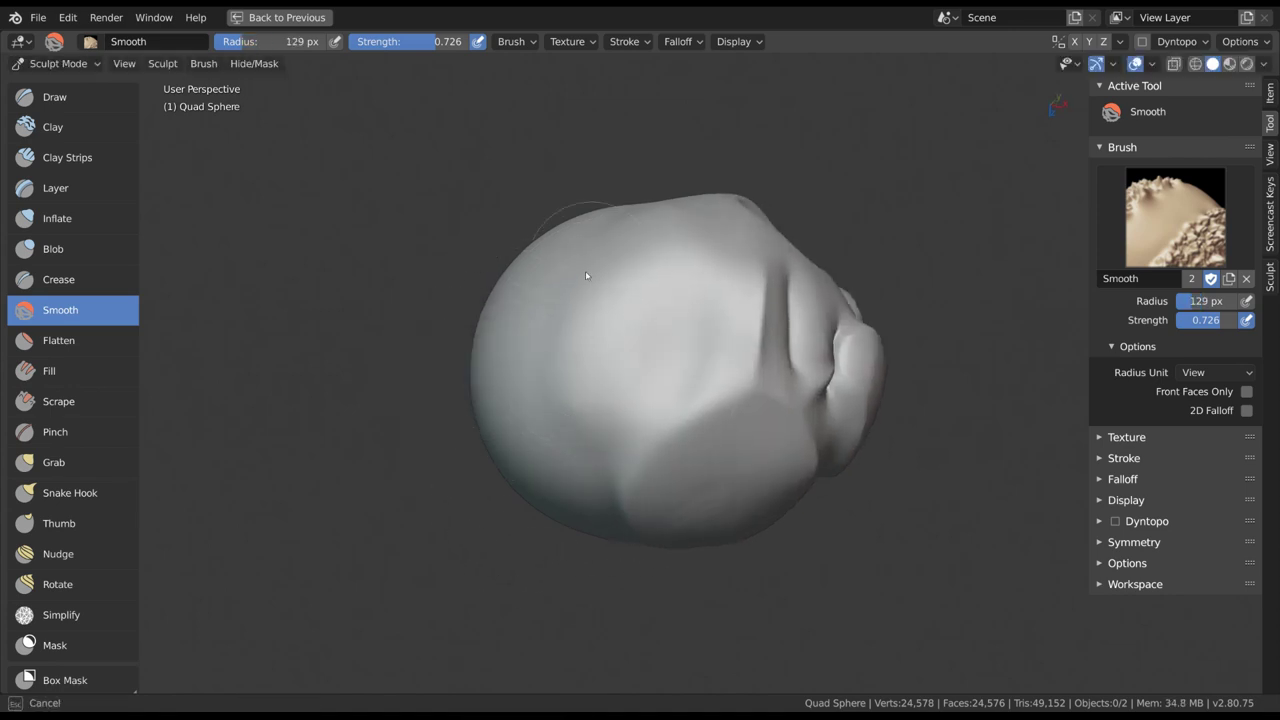
# Step: Raise the Smooth brush radius to 238 px and soften the ridges and bumps across the form's side
pyautogui.press('f')
pyautogui.click(734, 414)
pyautogui.moveTo(736, 390)
pyautogui.mouseDown()
pyautogui.moveTo(746, 411)
pyautogui.moveTo(771, 337)
pyautogui.mouseUp()
pyautogui.moveTo(771, 337); pyautogui.dragTo(728, 402, button='middle')
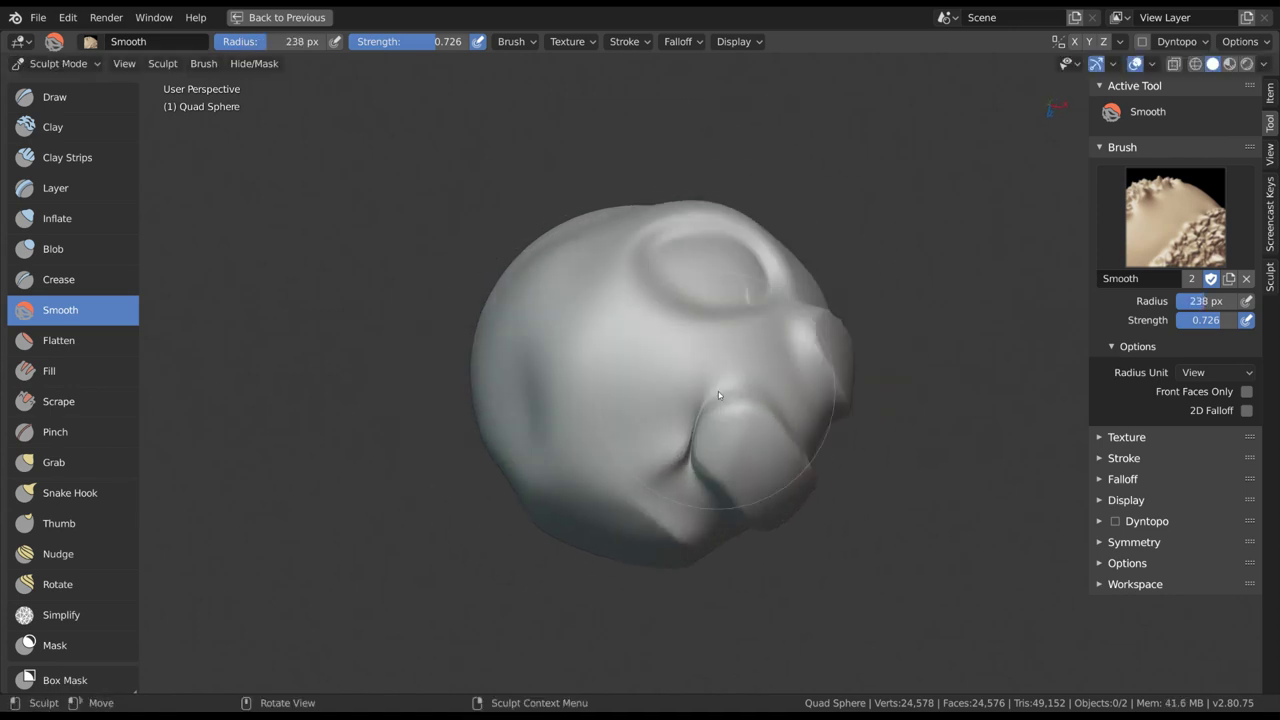
pyautogui.press('f')
pyautogui.click(766, 396)
pyautogui.moveTo(740, 415)
pyautogui.mouseDown()
pyautogui.moveTo(729, 280)
pyautogui.moveTo(785, 394)
pyautogui.mouseUp()
pyautogui.moveTo(785, 394); pyautogui.dragTo(700, 365, button='middle')
# Step: Switch briefly to the Draw tool, return to Smooth and soften the form's lower side at a 213 px radius
pyautogui.press('f')
pyautogui.moveTo(668, 264)
pyautogui.mouseDown(button='middle')
pyautogui.moveTo(749, 343)
pyautogui.moveTo(690, 330)
pyautogui.mouseUp(button='middle')
pyautogui.press('x')
pyautogui.moveTo(311, 369); pyautogui.dragTo(651, 323, button='middle')
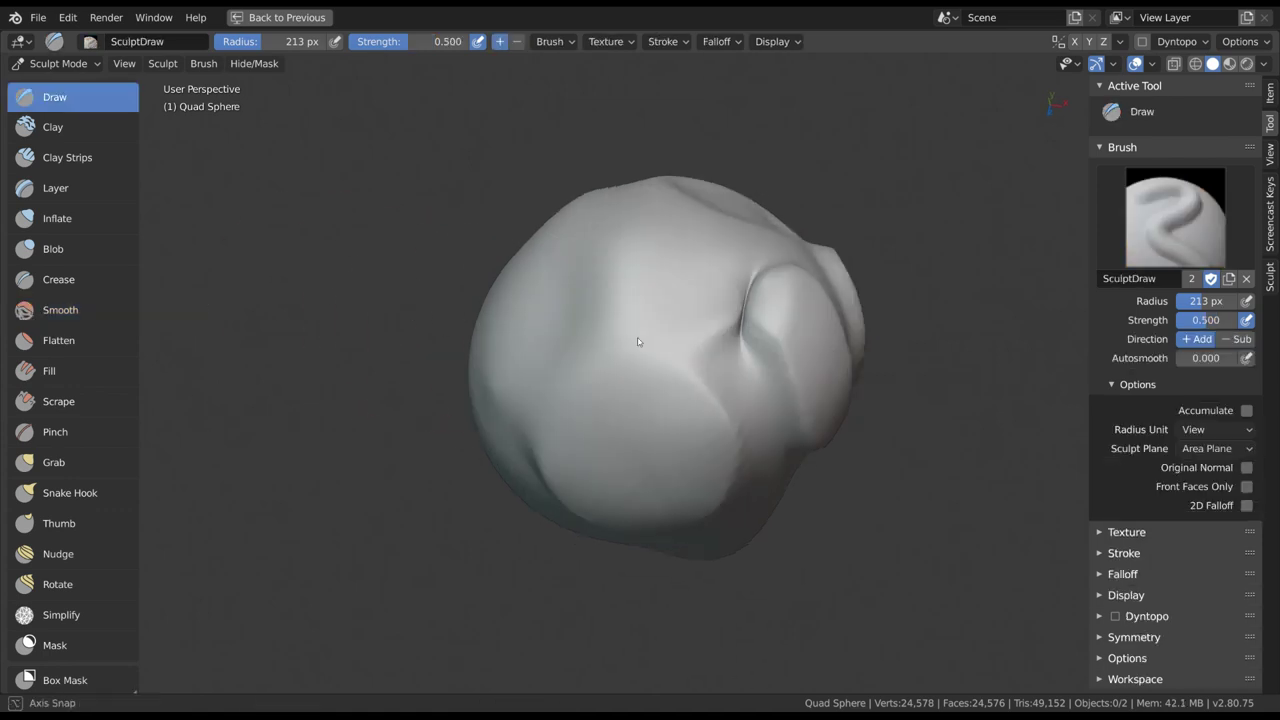
pyautogui.moveTo(556, 353)
pyautogui.mouseDown(button='middle')
pyautogui.moveTo(668, 362)
pyautogui.moveTo(679, 413)
pyautogui.mouseUp(button='middle')
pyautogui.press('s')
pyautogui.moveTo(550, 446); pyautogui.dragTo(605, 400)
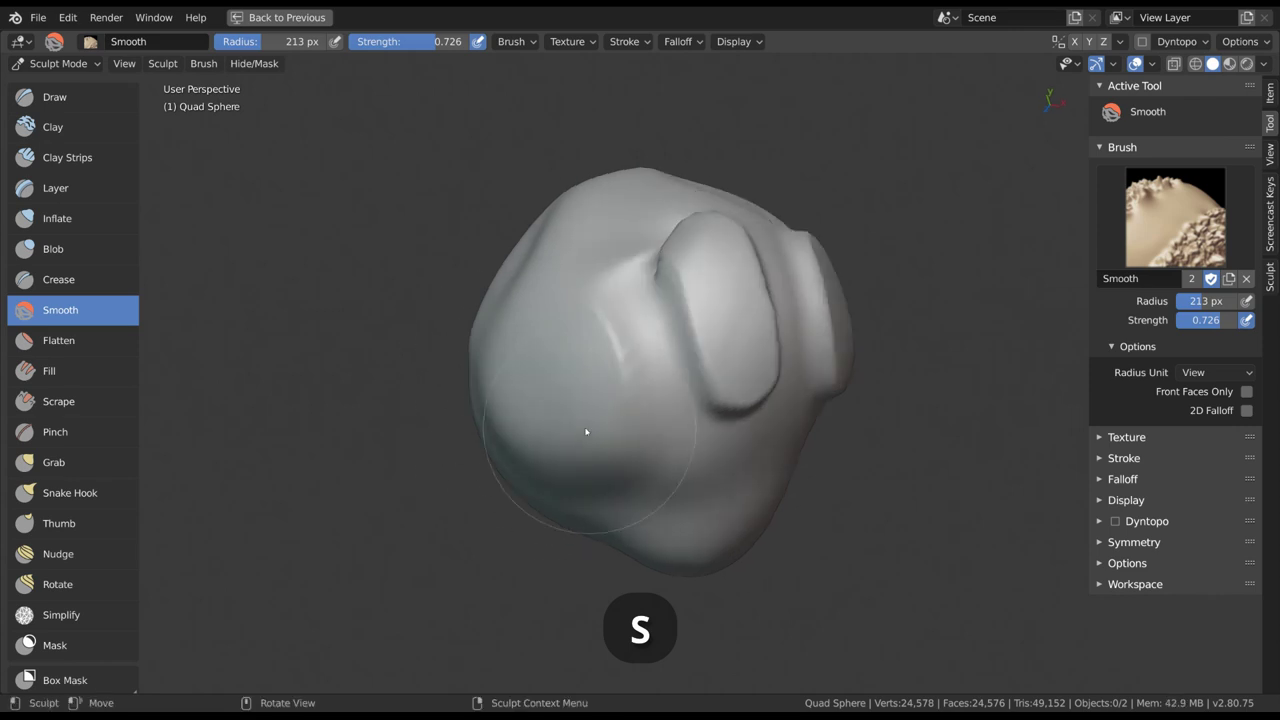
# Step: Compare the brush settings of the Flatten, Fill and Scrape tools, ending on Flatten
pyautogui.click(86, 343)
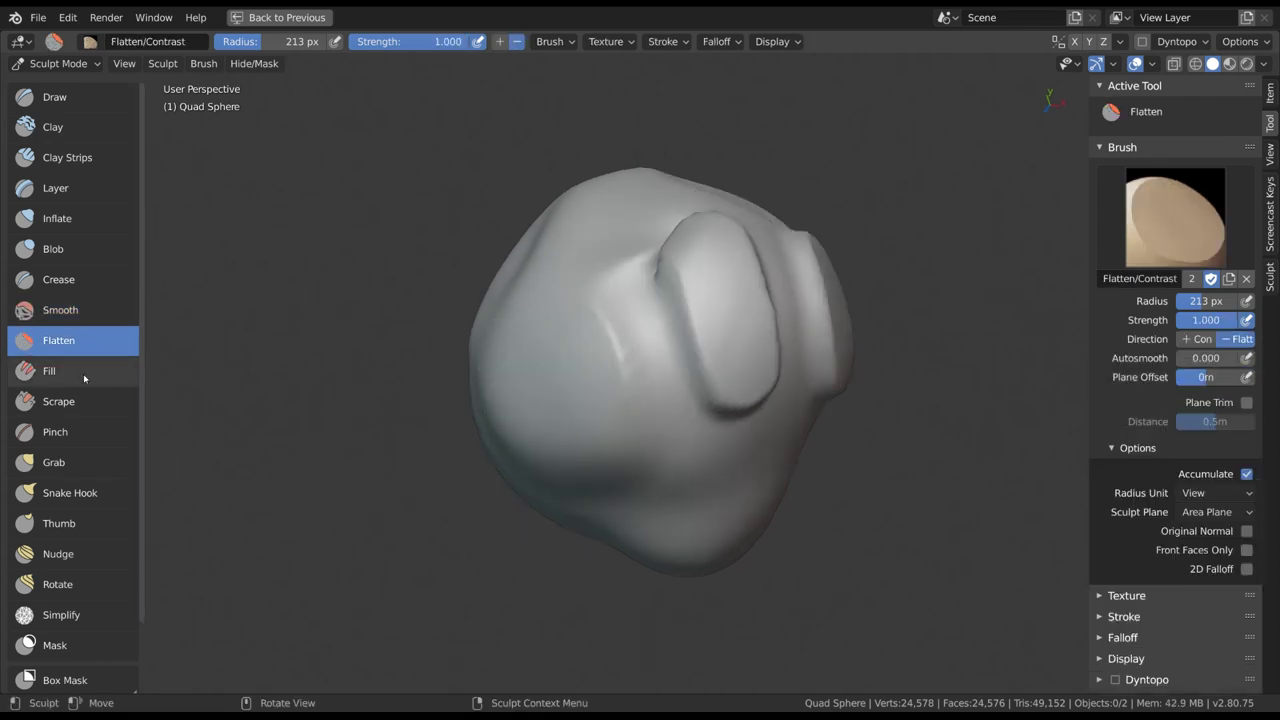
pyautogui.click(84, 374)
pyautogui.click(86, 402)
pyautogui.click(93, 343)
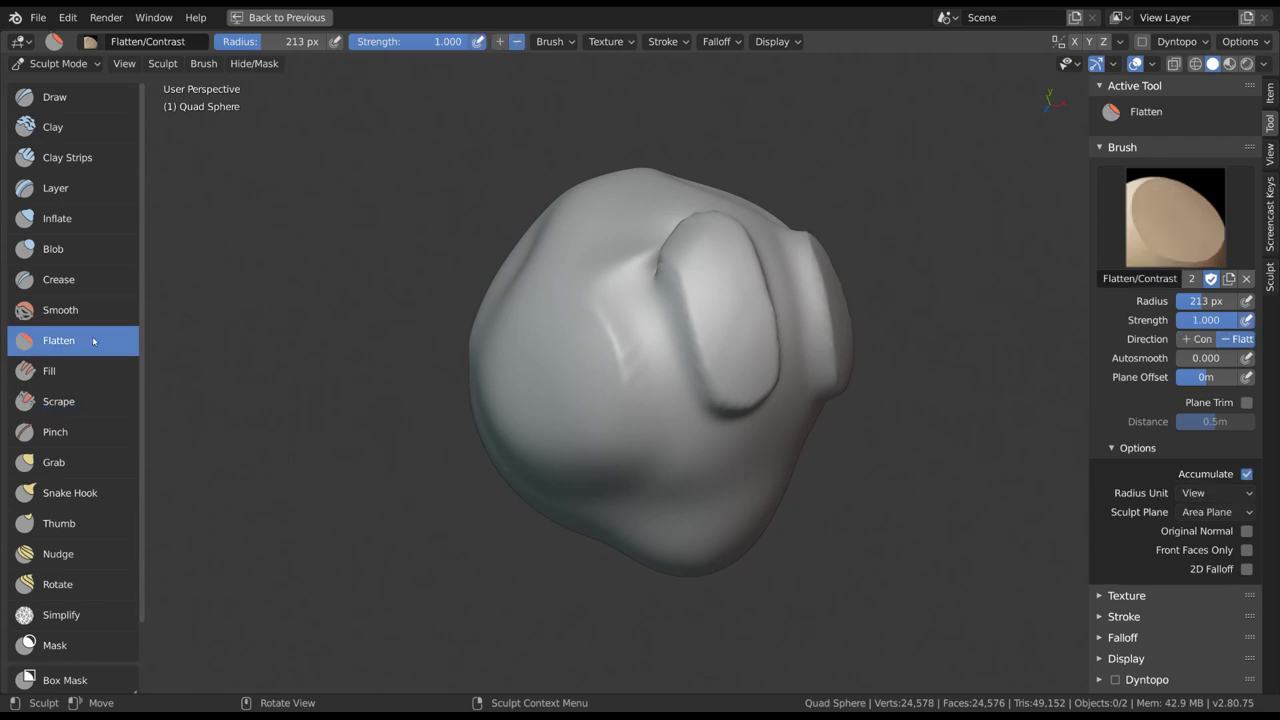
# Step: Set the Flatten radius to 216 px and flatten a broad area on the form's side
pyautogui.moveTo(790, 400)
pyautogui.mouseDown(button='middle')
pyautogui.moveTo(637, 390)
pyautogui.moveTo(665, 388)
pyautogui.mouseUp(button='middle')
pyautogui.press('f')
pyautogui.click(684, 388)
pyautogui.moveTo(590, 430)
pyautogui.mouseDown()
pyautogui.moveTo(571, 451)
pyautogui.moveTo(554, 331)
pyautogui.moveTo(548, 392)
pyautogui.mouseUp()
pyautogui.moveTo(560, 385); pyautogui.dragTo(629, 375, button='middle')
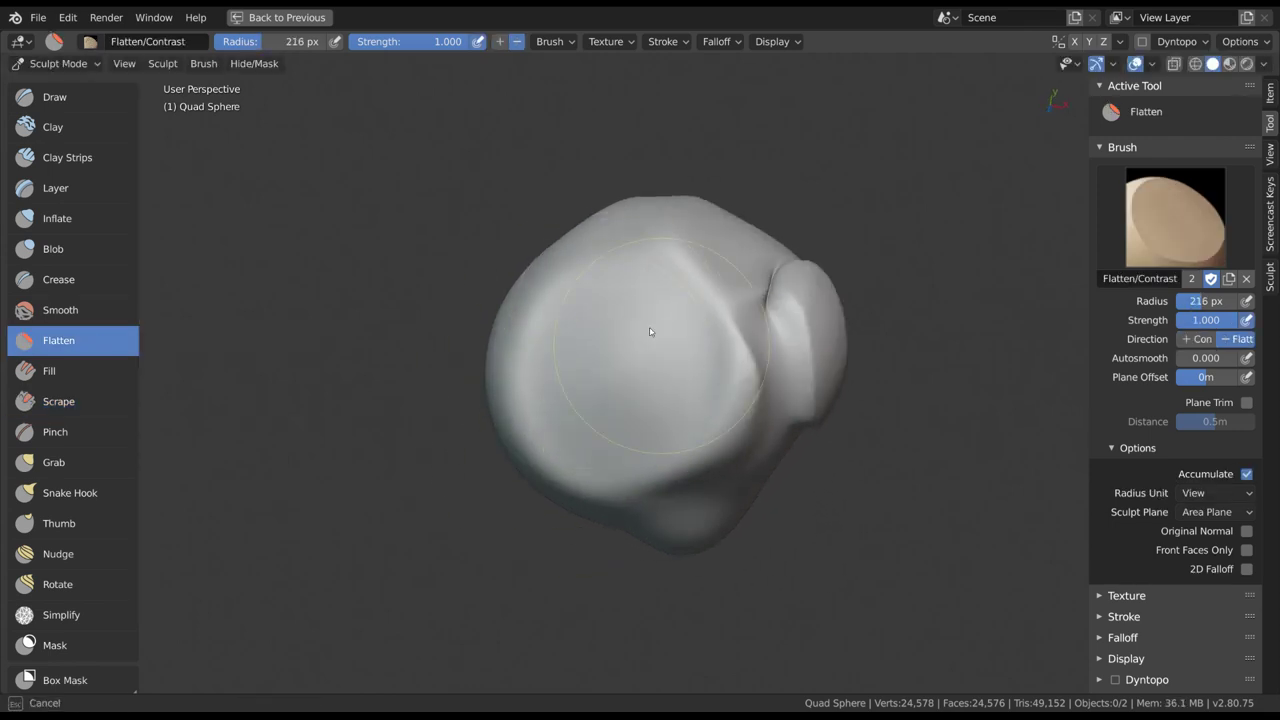
# Step: Build up material on the flattened area with one Clay stroke and one Clay Strips stroke
pyautogui.click(84, 131)
pyautogui.moveTo(545, 320)
pyautogui.mouseDown()
pyautogui.moveTo(583, 443)
pyautogui.moveTo(660, 365)
pyautogui.mouseUp()
pyautogui.click(67, 157)
pyautogui.moveTo(530, 320)
pyautogui.mouseDown()
pyautogui.moveTo(596, 386)
pyautogui.moveTo(600, 297)
pyautogui.moveTo(518, 378)
pyautogui.mouseUp()
# Step: Switch back to Flatten, set its radius to 206 px and level the surface beside the raised lobe
pyautogui.click(73, 341)
pyautogui.moveTo(664, 379); pyautogui.dragTo(680, 380, button='middle')
pyautogui.press('f')
pyautogui.click(653, 373)
pyautogui.moveTo(668, 337)
pyautogui.mouseDown()
pyautogui.moveTo(631, 287)
pyautogui.moveTo(558, 381)
pyautogui.moveTo(684, 379)
pyautogui.mouseUp()
pyautogui.moveTo(646, 376); pyautogui.dragTo(530, 393, button='middle')
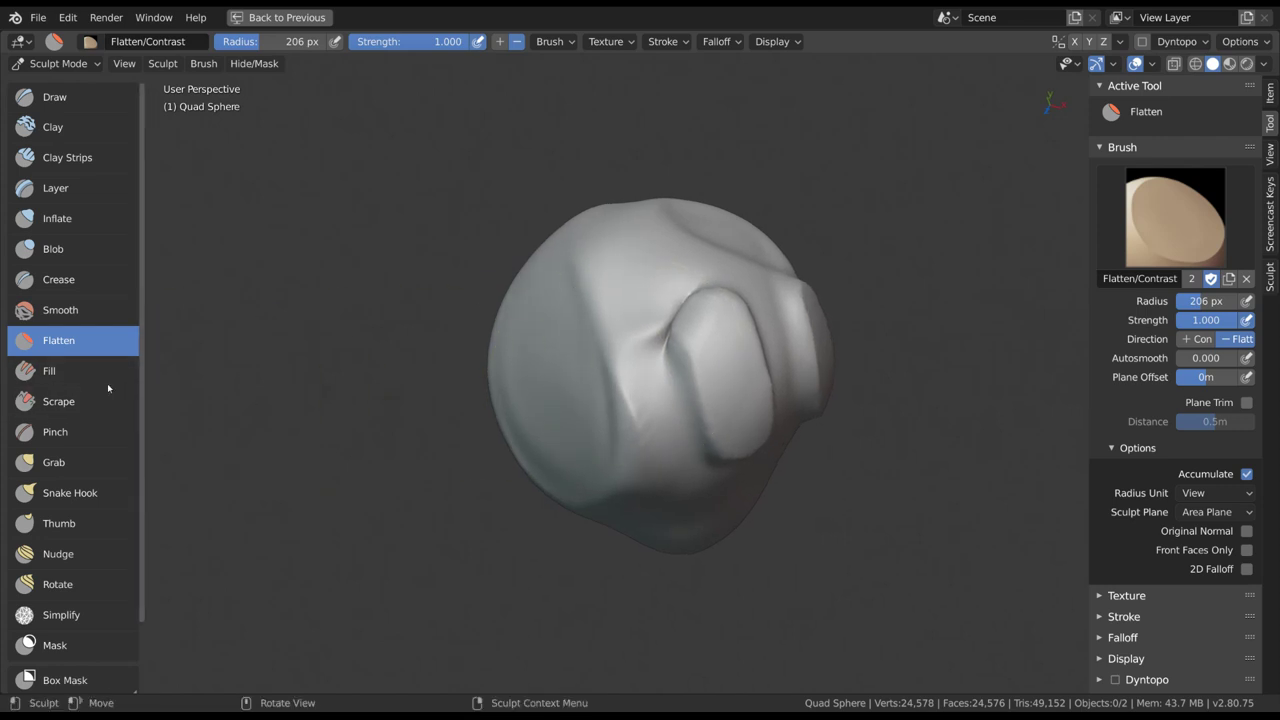
pyautogui.moveTo(691, 364)
pyautogui.mouseDown(button='middle')
pyautogui.moveTo(686, 380)
pyautogui.moveTo(666, 360)
pyautogui.mouseUp(button='middle')
pyautogui.press('f')
pyautogui.click(657, 362)
pyautogui.moveTo(642, 417)
pyautogui.mouseDown()
pyautogui.moveTo(637, 335)
pyautogui.moveTo(668, 417)
pyautogui.mouseUp()
# Step: Switch to the Fill tool, set its radius to 150 px and fill the grooves around the raised lobe
pyautogui.click(119, 371)
pyautogui.moveTo(400, 343); pyautogui.dragTo(698, 398, button='middle')
pyautogui.press('f')
pyautogui.click(698, 397)
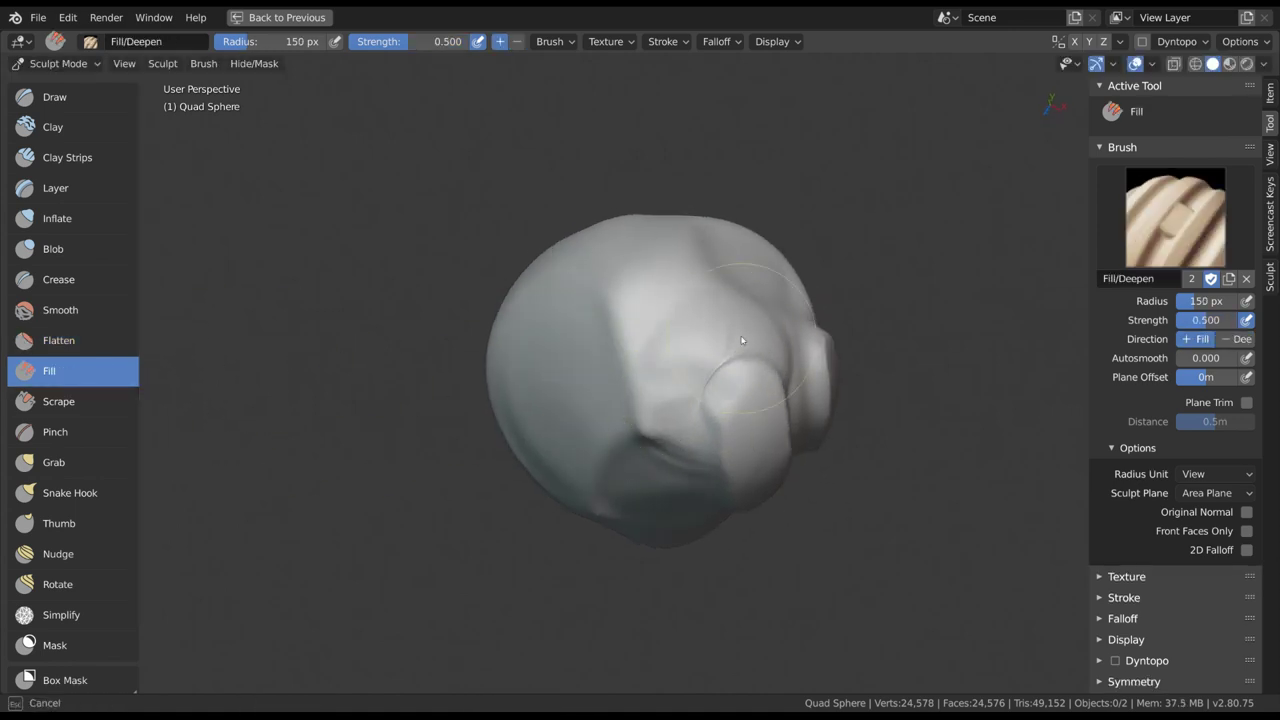
# Step: Switch to the Scrape tool and shave down the protruding lobes, reducing the radius to 134 px
pyautogui.click(58, 401)
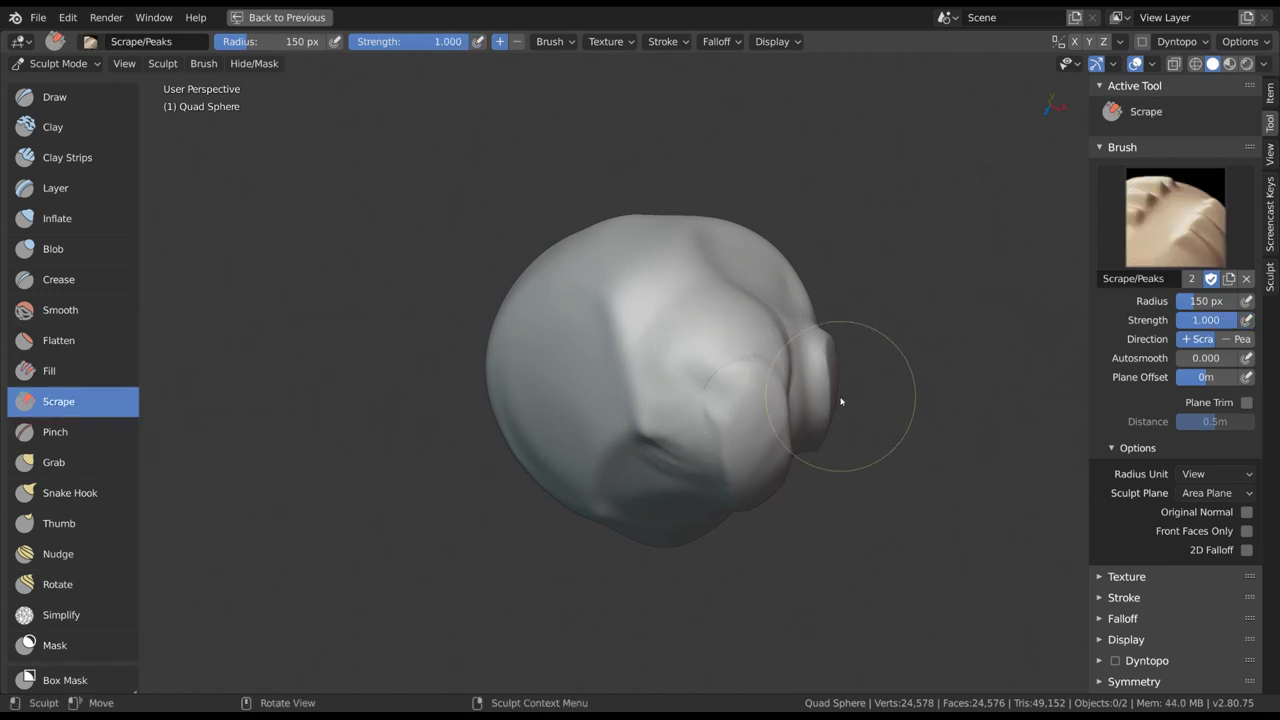
pyautogui.moveTo(829, 400)
pyautogui.mouseDown()
pyautogui.moveTo(714, 414)
pyautogui.moveTo(724, 422)
pyautogui.moveTo(733, 387)
pyautogui.mouseUp()
pyautogui.press('f')
pyautogui.click(668, 368)
pyautogui.moveTo(694, 272)
pyautogui.mouseDown()
pyautogui.moveTo(683, 251)
pyautogui.moveTo(678, 395)
pyautogui.mouseUp()
pyautogui.moveTo(678, 392); pyautogui.dragTo(712, 382, button='middle')
# Step: Switch to the Fill tool and fill the remaining crevices on the form's side
pyautogui.click(111, 373)
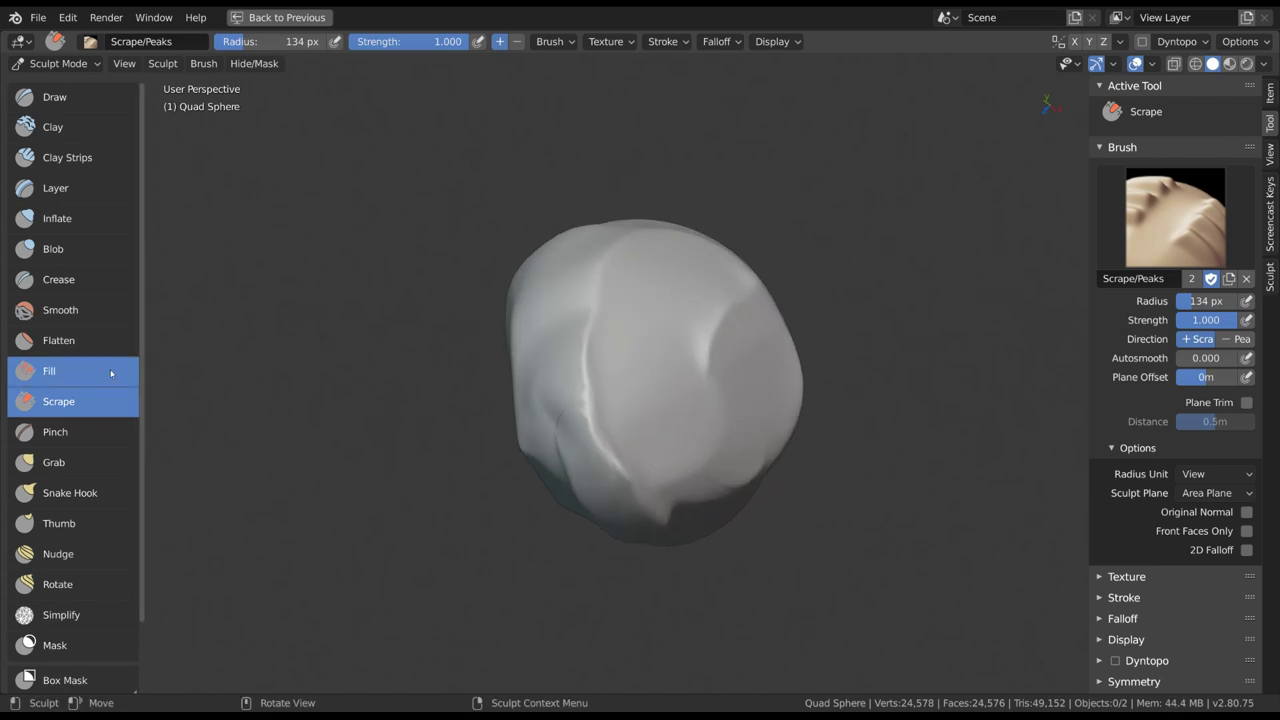
pyautogui.moveTo(540, 370); pyautogui.dragTo(668, 357, button='middle')
pyautogui.moveTo(666, 418); pyautogui.dragTo(688, 424)
# Step: Show the Flatten tool's settings, view the form from another side and switch to the Scrape tool
pyautogui.click(100, 341)
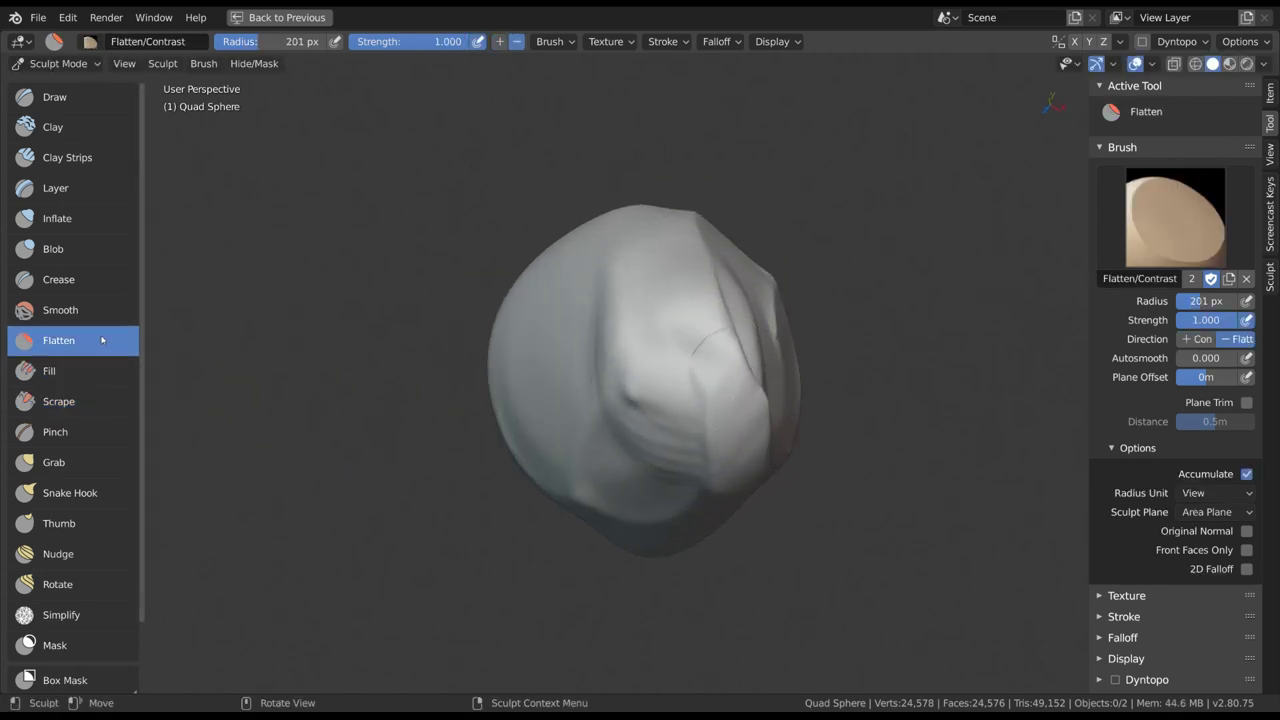
pyautogui.moveTo(620, 380); pyautogui.dragTo(667, 375, button='middle')
pyautogui.click(100, 401)
# Step: Try scraping the form's side into broad flat planes at a 201 px radius, and undo the strokes
pyautogui.moveTo(683, 296)
pyautogui.mouseDown()
pyautogui.moveTo(580, 414)
pyautogui.moveTo(649, 357)
pyautogui.moveTo(643, 312)
pyautogui.mouseUp()
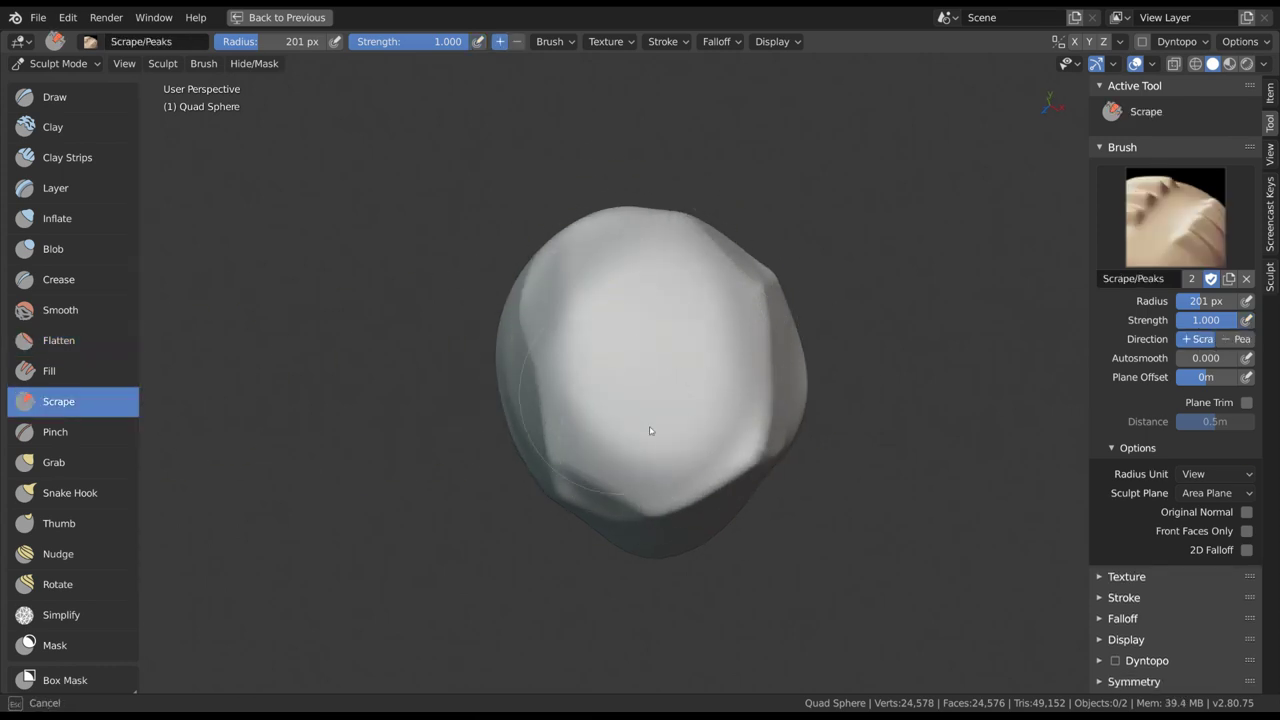
pyautogui.moveTo(695, 425)
pyautogui.mouseDown()
pyautogui.moveTo(671, 330)
pyautogui.moveTo(700, 304)
pyautogui.moveTo(668, 281)
pyautogui.moveTo(748, 333)
pyautogui.mouseUp()
pyautogui.moveTo(748, 333)
pyautogui.mouseDown(button='middle')
pyautogui.moveTo(724, 434)
pyautogui.moveTo(749, 346)
pyautogui.mouseUp(button='middle')
pyautogui.hotkey('ctrl', 'z')
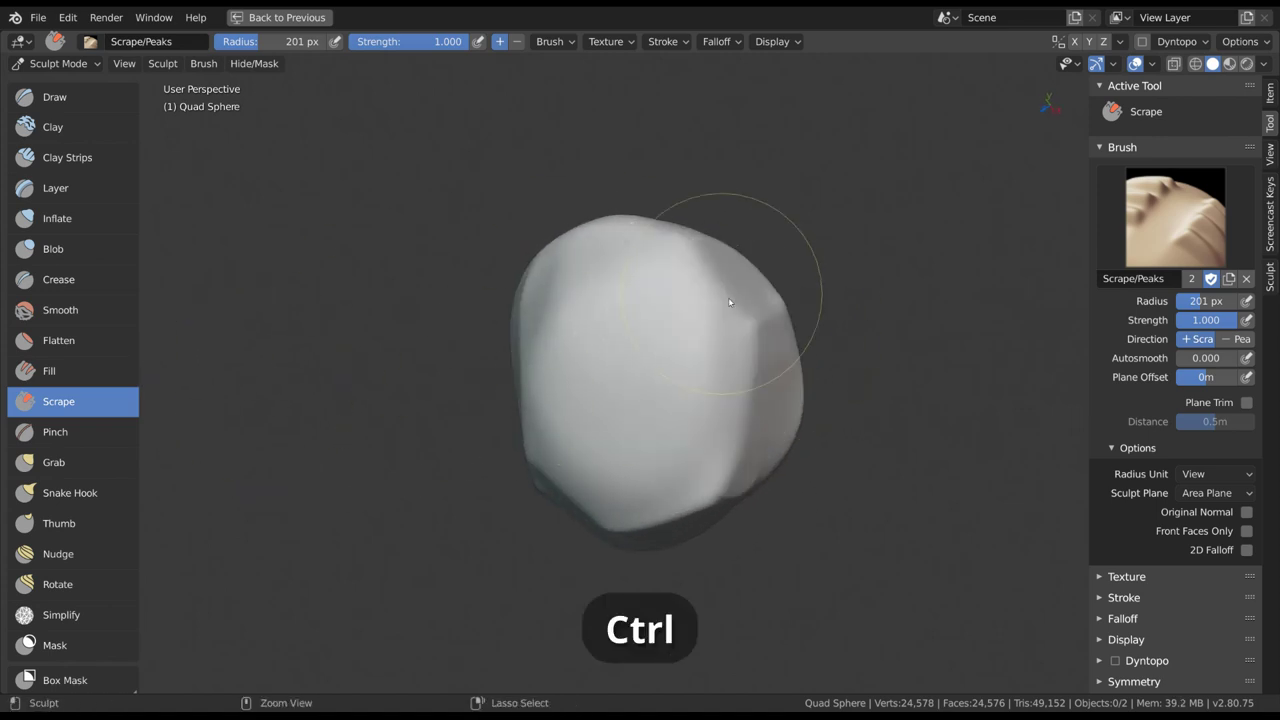
pyautogui.hotkey('ctrl', 'z')
pyautogui.hotkey('ctrl', 'z')
# Step: Exaggerate peaks and dents on the scraped plane with inverted Scrape strokes
pyautogui.moveTo(612, 372); pyautogui.dragTo(684, 361)
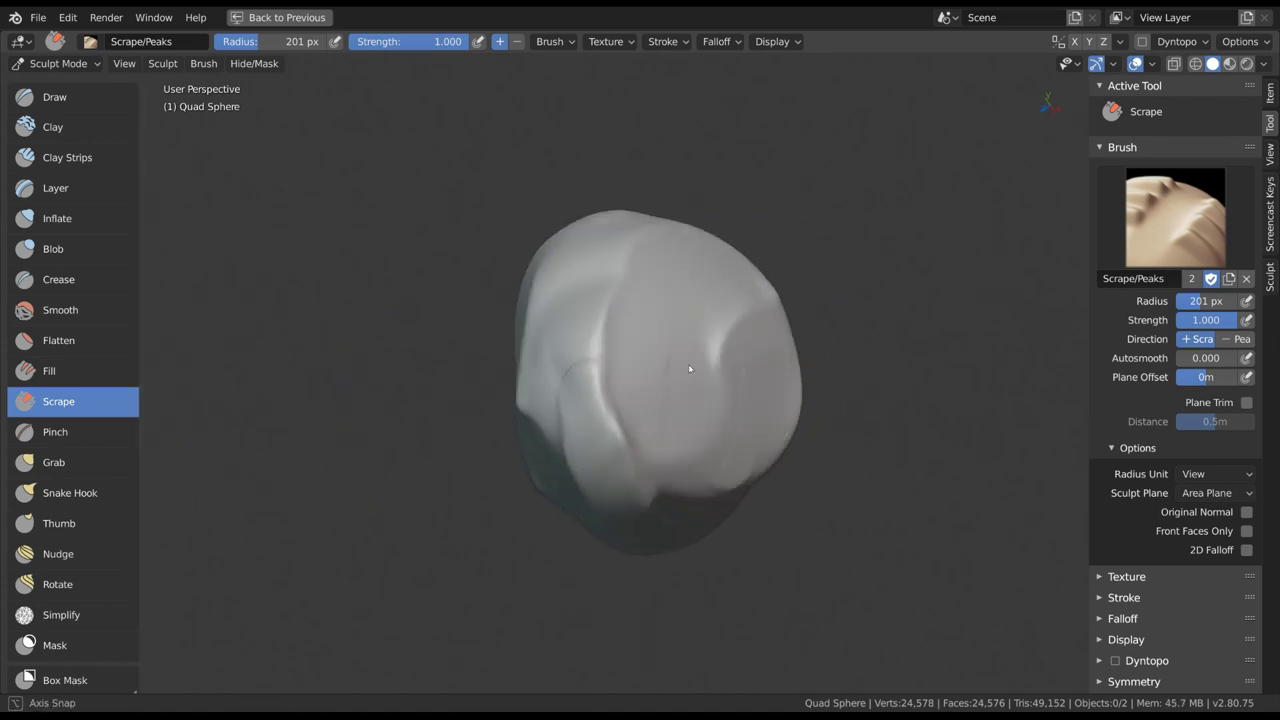
pyautogui.moveTo(692, 295)
pyautogui.keyDown('ctrl'); pyautogui.mouseDown()
pyautogui.moveTo(663, 294)
pyautogui.moveTo(732, 344)
pyautogui.mouseUp(); pyautogui.keyUp('ctrl')
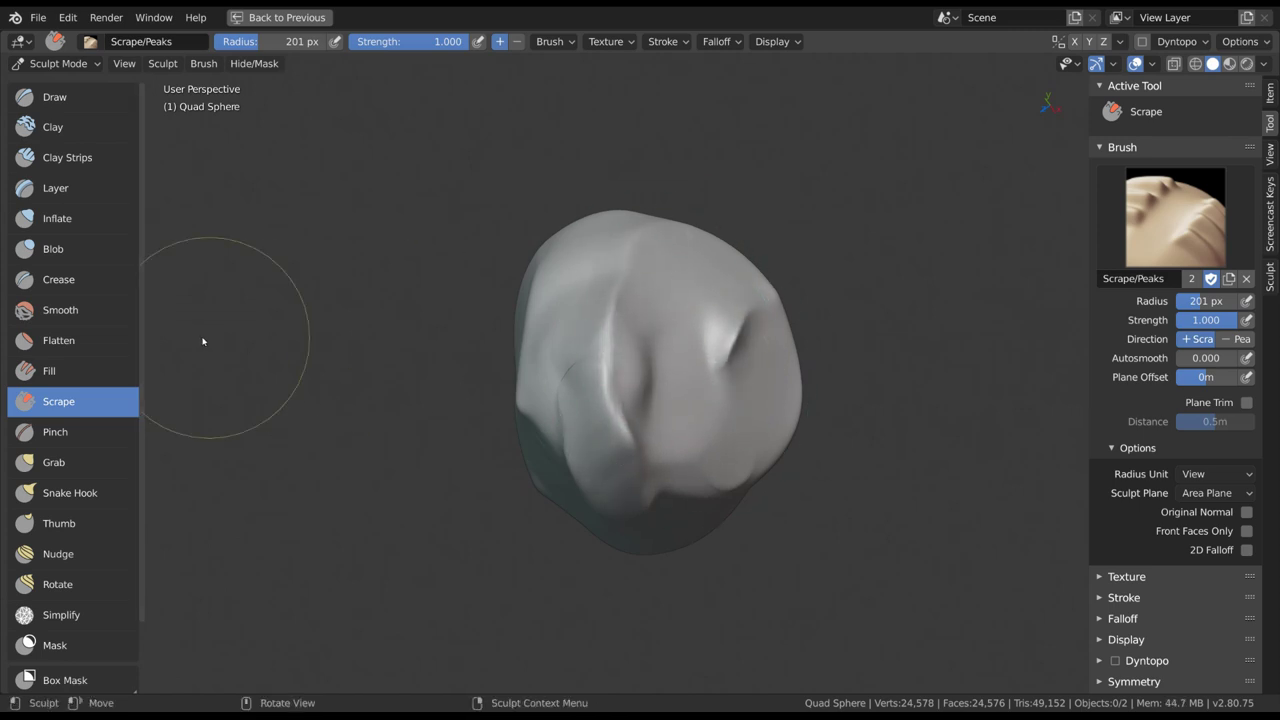
# Step: Switch to Flatten and even out the peaks and dents on the plane, setting the radius to 172 px
pyautogui.click(87, 339)
pyautogui.moveTo(776, 384); pyautogui.dragTo(728, 348, button='middle')
pyautogui.moveTo(736, 380)
pyautogui.mouseDown()
pyautogui.moveTo(706, 423)
pyautogui.moveTo(609, 403)
pyautogui.moveTo(647, 304)
pyautogui.mouseUp()
pyautogui.moveTo(659, 299); pyautogui.dragTo(628, 429, button='middle')
pyautogui.press('f')
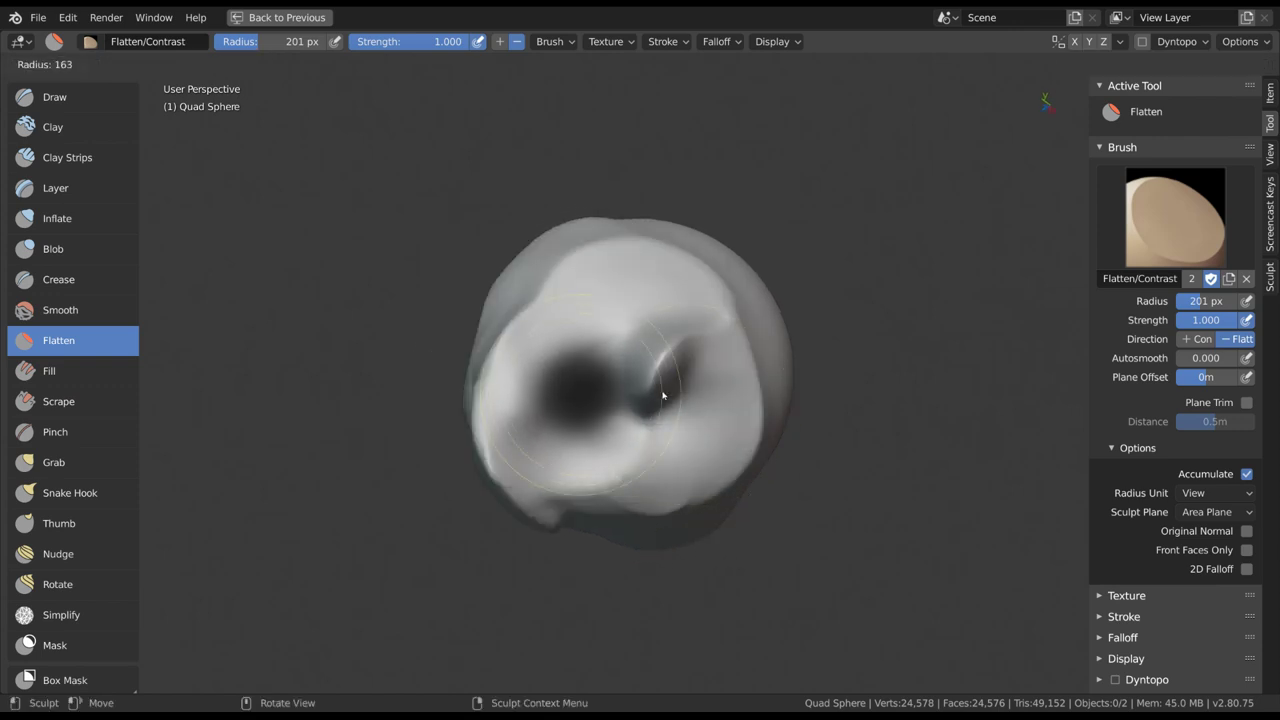
pyautogui.click(677, 357)
pyautogui.moveTo(678, 357); pyautogui.dragTo(668, 386)
pyautogui.press('f')
pyautogui.click(698, 387)
pyautogui.scroll(-1, 676, 374)
pyautogui.moveTo(673, 372); pyautogui.dragTo(757, 371, button='middle')
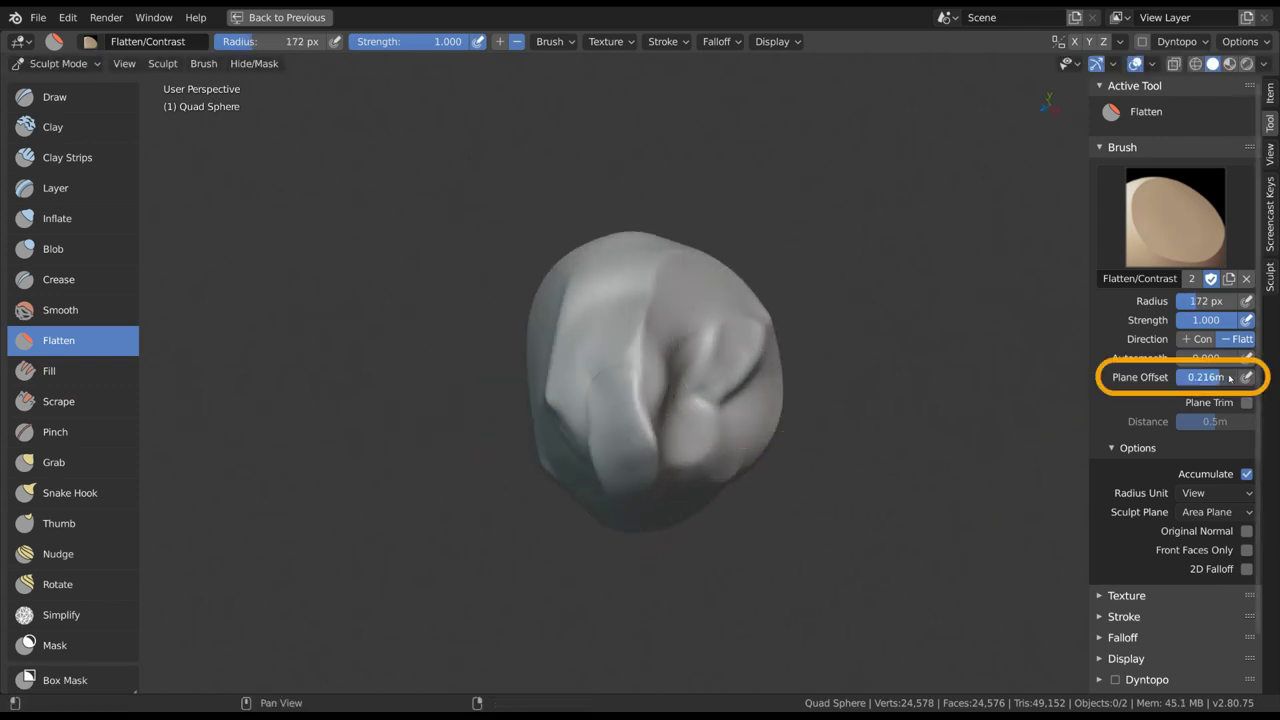
# Step: Set Flatten's Plane Offset to 0.5 m and radius to 219 px, disable Accumulate and stroke over the dented plane
pyautogui.moveTo(1245, 381); pyautogui.dragTo(1254, 381)
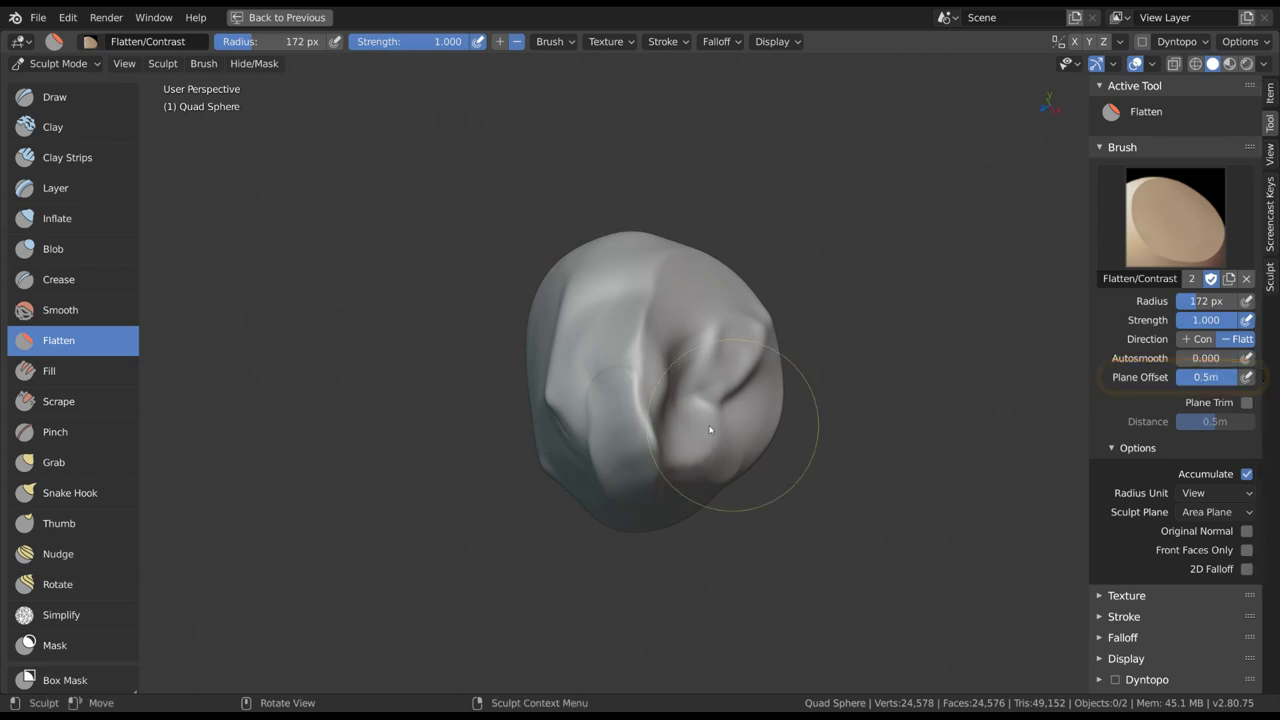
pyautogui.moveTo(676, 416); pyautogui.dragTo(660, 389)
pyautogui.press('f')
pyautogui.click(697, 386)
pyautogui.moveTo(742, 358); pyautogui.dragTo(662, 357)
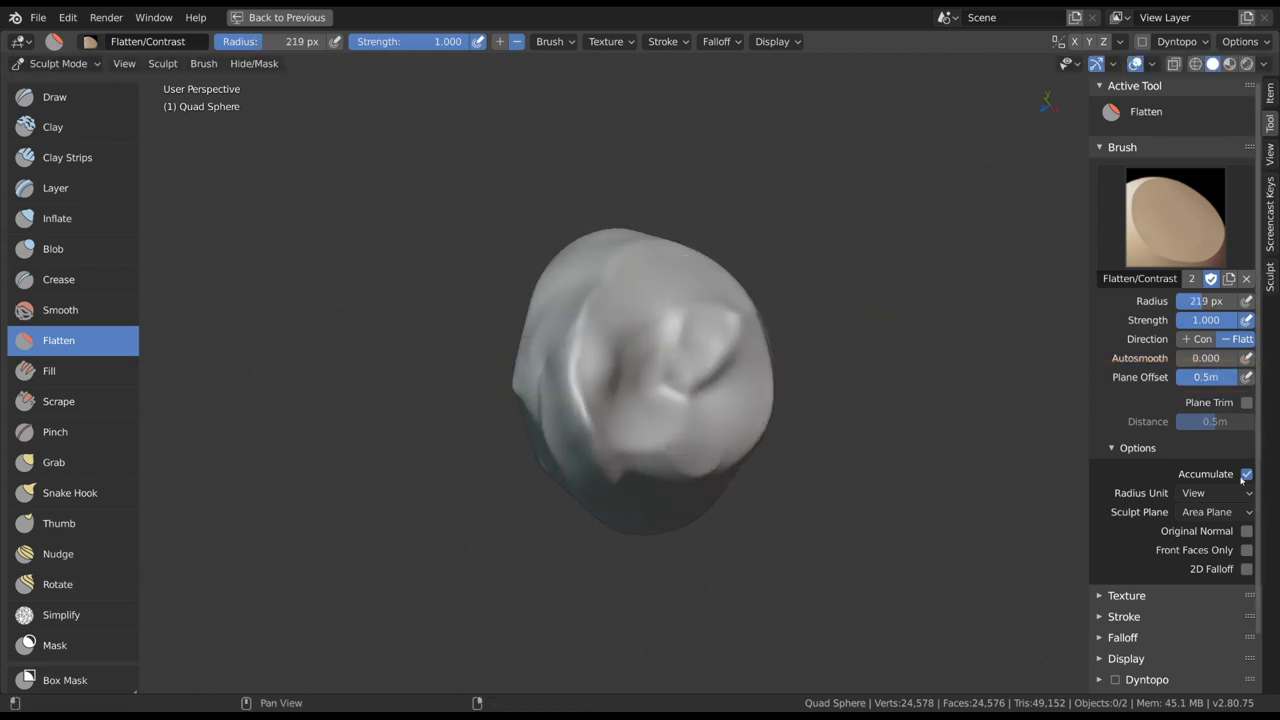
pyautogui.moveTo(709, 398)
pyautogui.mouseDown()
pyautogui.moveTo(640, 367)
pyautogui.moveTo(686, 429)
pyautogui.mouseUp()
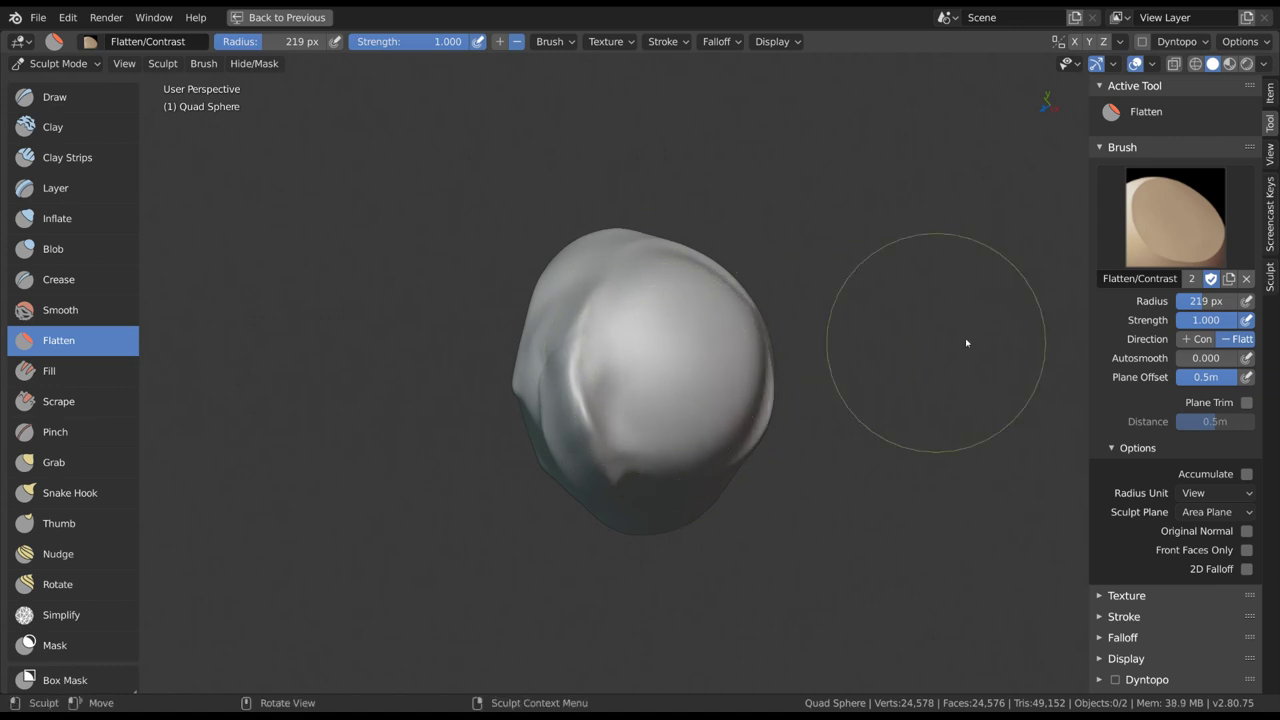
# Step: Set Flatten's Plane Offset to -0.5 m and radius to 160 px, and press a round hollow into the bulge
pyautogui.moveTo(768, 390); pyautogui.dragTo(692, 394, button='middle')
pyautogui.press('f')
pyautogui.click(660, 390)
pyautogui.moveTo(634, 368)
pyautogui.mouseDown()
pyautogui.moveTo(657, 431)
pyautogui.moveTo(646, 317)
pyautogui.moveTo(682, 352)
pyautogui.mouseUp()
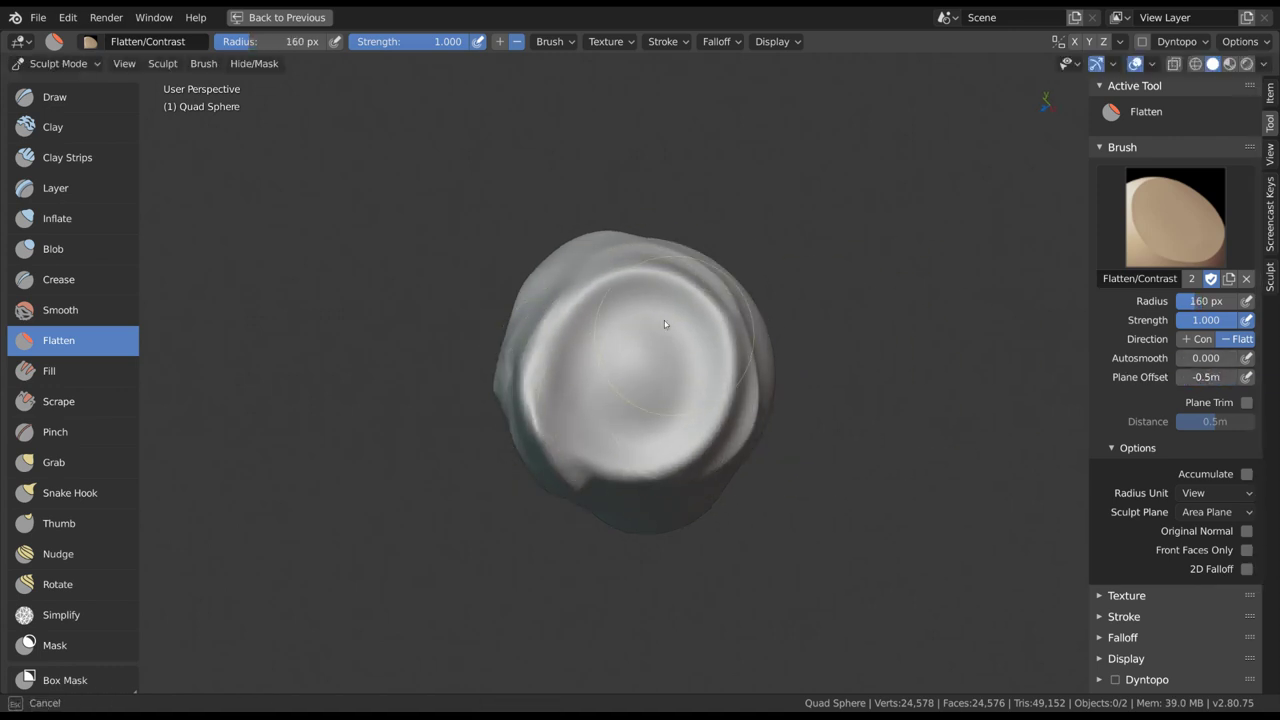
pyautogui.moveTo(644, 335); pyautogui.dragTo(598, 396)
# Step: Set Flatten's Plane Offset to -0.036 m and reselect the Flatten tool
pyautogui.moveTo(640, 407); pyautogui.dragTo(1197, 374, button='middle')
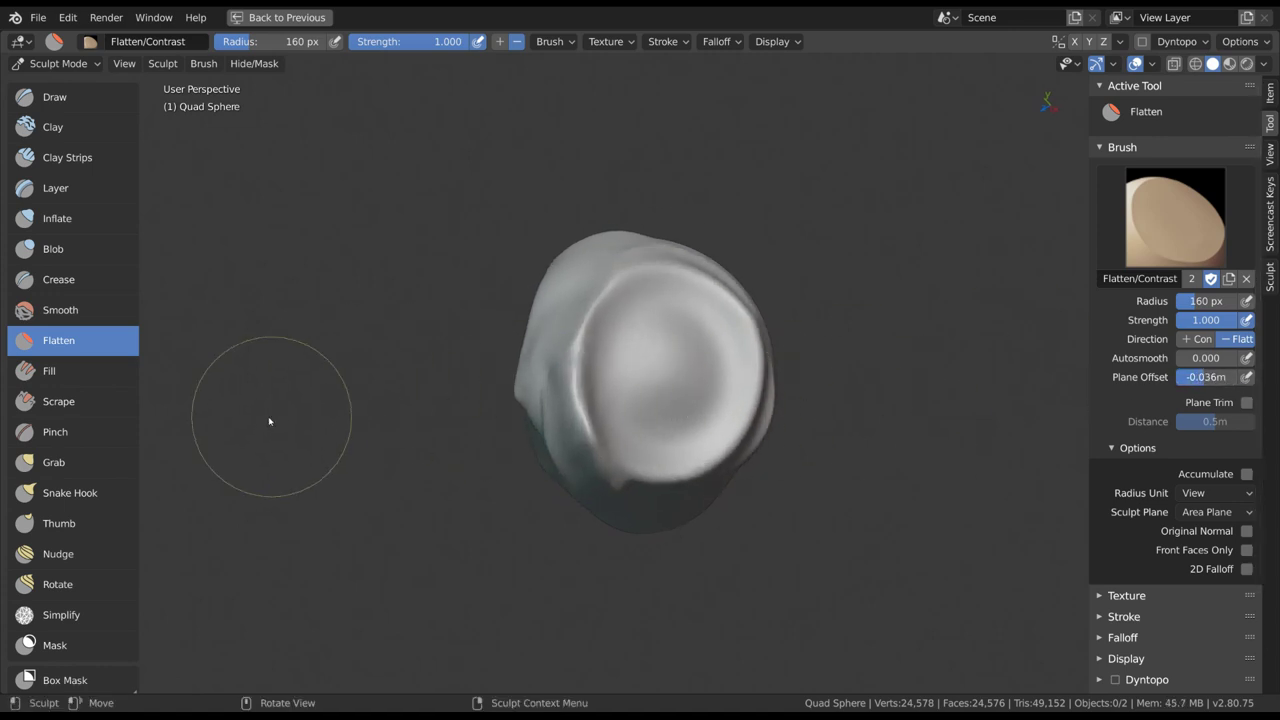
pyautogui.moveTo(551, 370); pyautogui.dragTo(763, 378, button='middle')
pyautogui.hotkey('shift', 't')
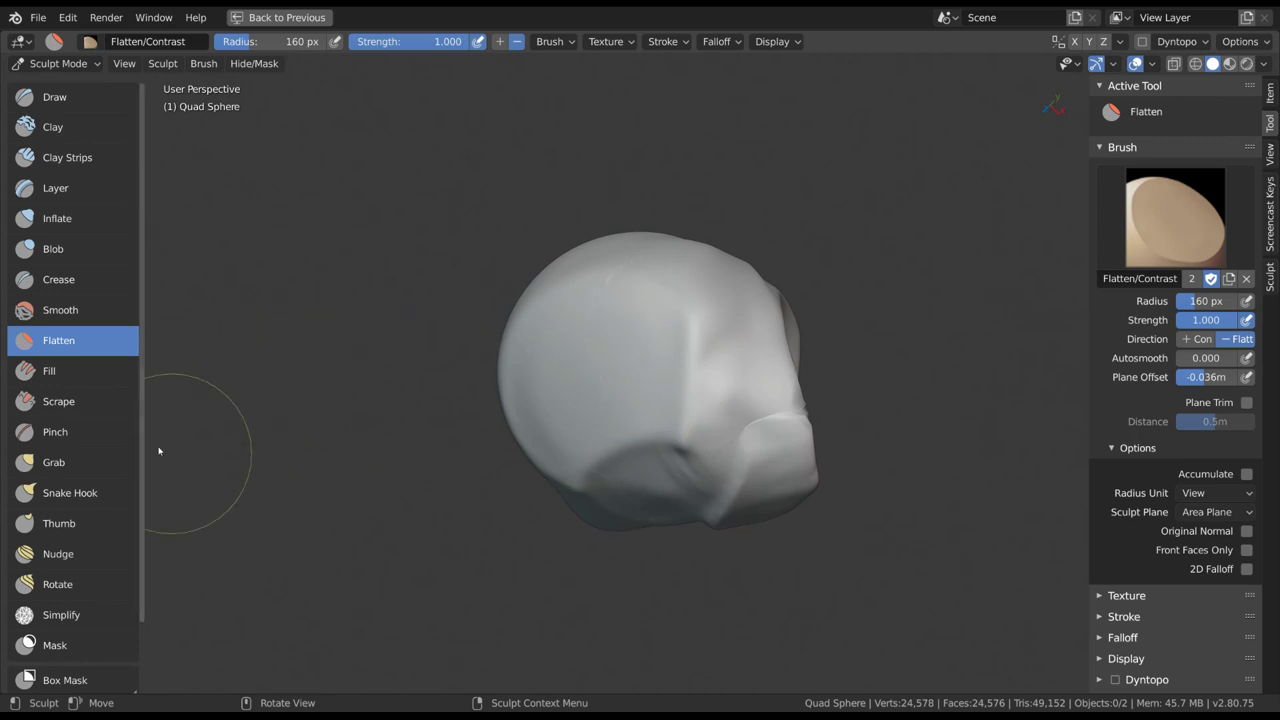
# Step: Switch to the Pinch tool and turn on the wireframe overlay for the mesh
pyautogui.click(120, 432)
pyautogui.moveTo(682, 340); pyautogui.dragTo(600, 350, button='middle')
pyautogui.click(1152, 64)
pyautogui.click(1048, 335)
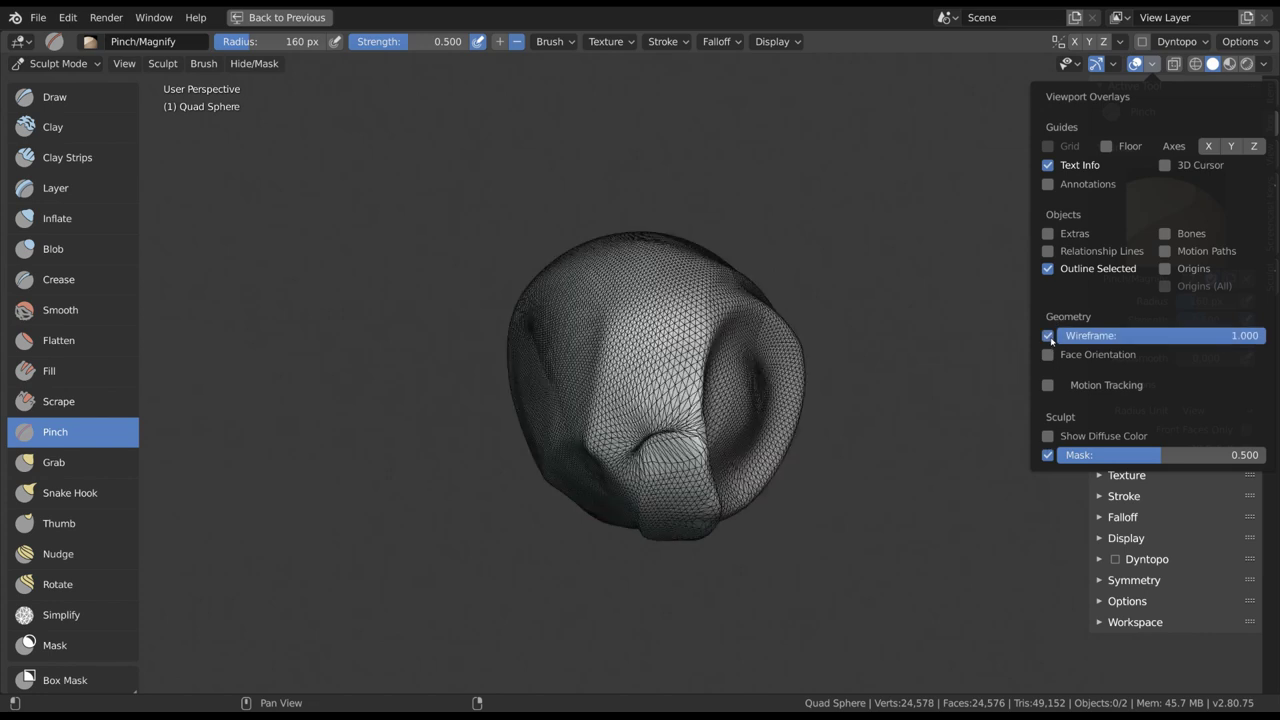
# Step: Switch past Crease to the Blob tool and raise a rounded bulge on the form's side
pyautogui.click(89, 279)
pyautogui.click(70, 249)
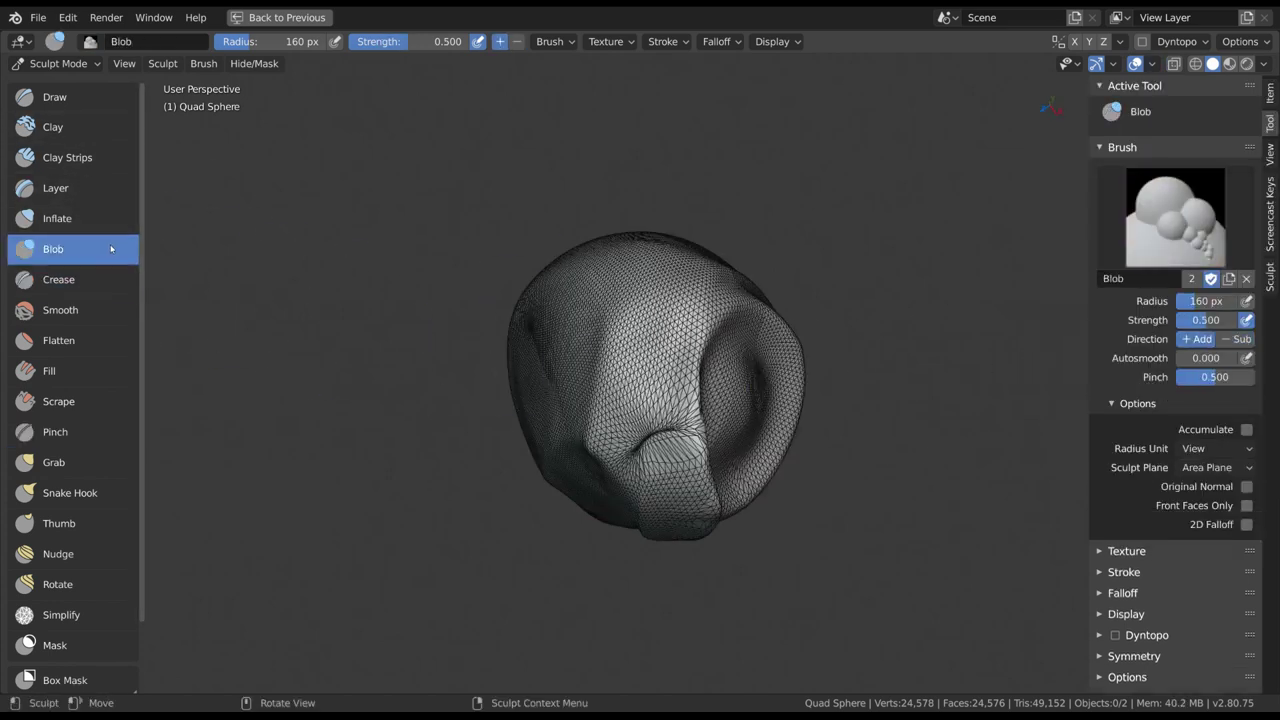
pyautogui.moveTo(693, 247); pyautogui.dragTo(688, 386, button='middle')
pyautogui.moveTo(682, 311); pyautogui.dragTo(664, 379)
# Step: Switch to the Pinch tool, set its radius to 134 px and pull vertices together on the form's side
pyautogui.click(88, 429)
pyautogui.moveTo(632, 330); pyautogui.dragTo(686, 391, button='middle')
pyautogui.press('f')
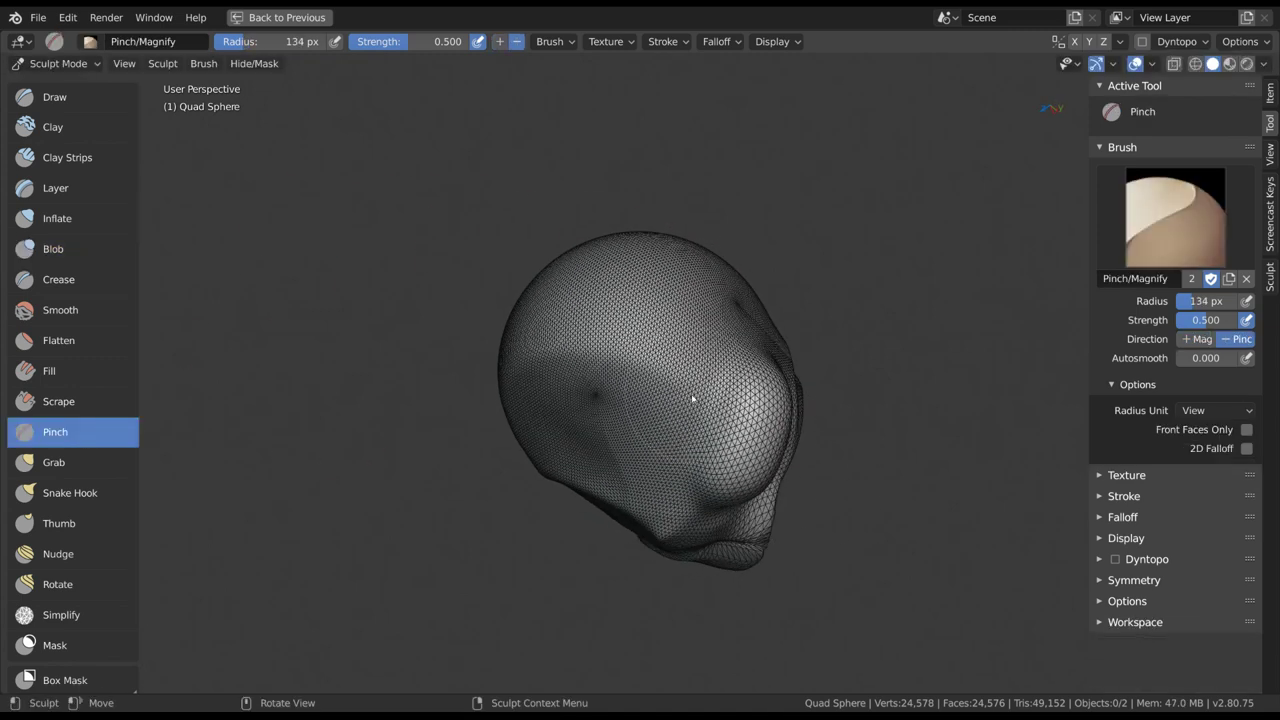
pyautogui.click(704, 391)
pyautogui.moveTo(667, 292); pyautogui.dragTo(657, 331)
# Step: Set the Pinch radius to 150 px, magnify and pinch areas of the mesh, and turn off the wireframe overlay
pyautogui.moveTo(670, 350); pyautogui.dragTo(755, 398, button='middle')
pyautogui.press('f')
pyautogui.click(656, 358)
pyautogui.moveTo(638, 317)
pyautogui.keyDown('ctrl'); pyautogui.mouseDown()
pyautogui.moveTo(646, 280)
pyautogui.moveTo(608, 406)
pyautogui.moveTo(646, 280)
pyautogui.moveTo(640, 340)
pyautogui.mouseUp(); pyautogui.keyUp('ctrl')
pyautogui.moveTo(728, 351); pyautogui.dragTo(608, 358, button='middle')
pyautogui.moveTo(608, 358); pyautogui.dragTo(650, 335)
pyautogui.click(1145, 63)
pyautogui.click(1052, 334)
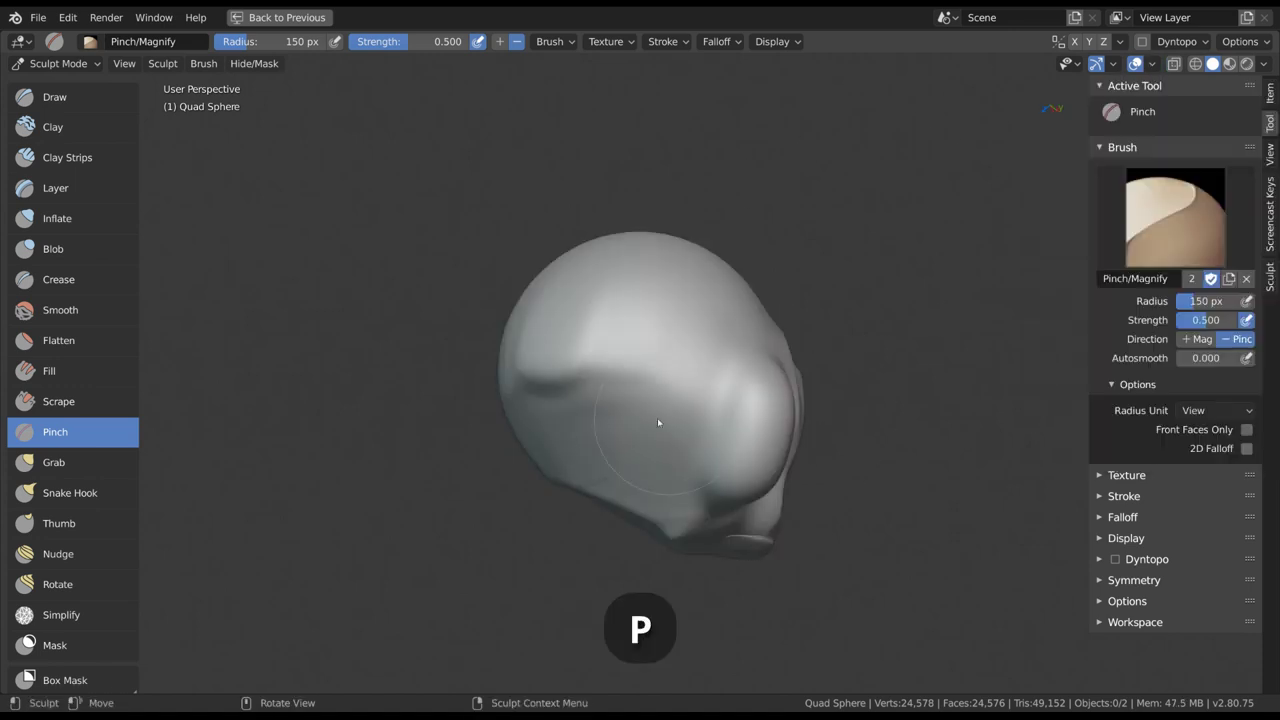
# Step: Switch to the Grab tool, set its radius to 243 px and pull the form's upper and outer surfaces into new positions
pyautogui.scroll(-2, 110, 400)
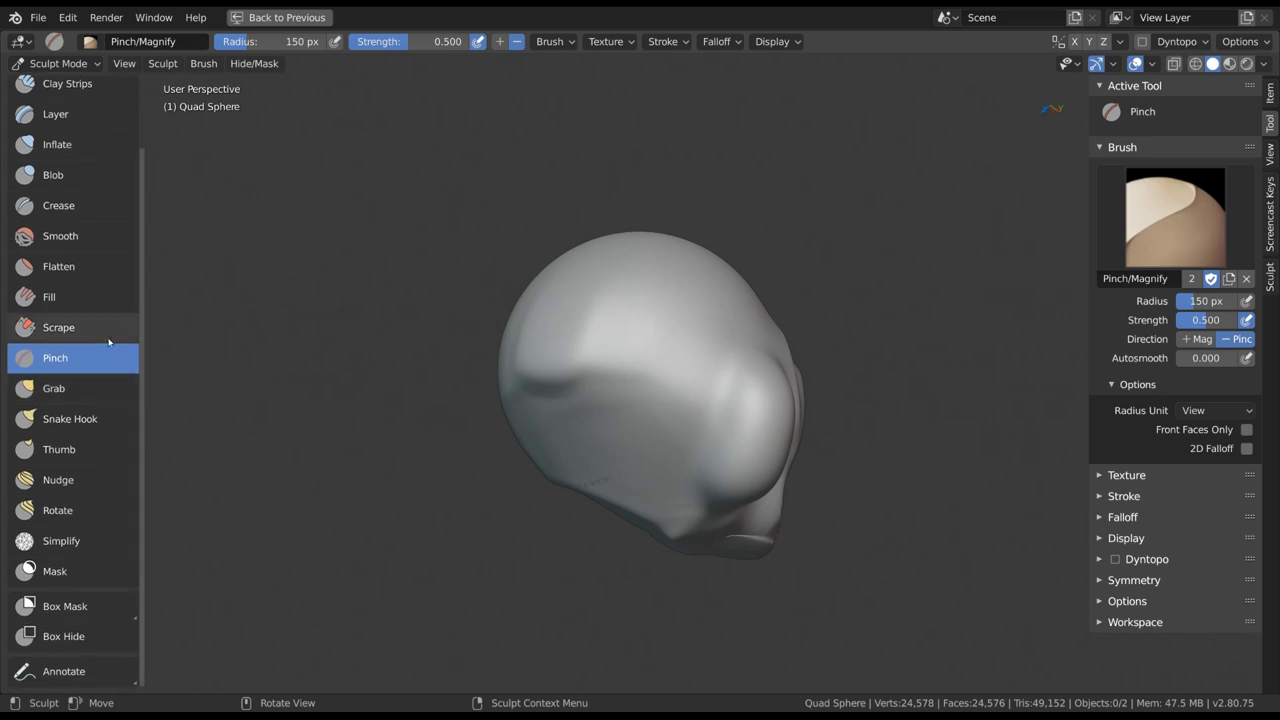
pyautogui.click(94, 389)
pyautogui.moveTo(467, 332)
pyautogui.mouseDown(button='middle')
pyautogui.moveTo(720, 354)
pyautogui.moveTo(725, 305)
pyautogui.mouseUp(button='middle')
pyautogui.press('f')
pyautogui.click(712, 286)
pyautogui.moveTo(712, 286)
pyautogui.mouseDown()
pyautogui.moveTo(895, 168)
pyautogui.moveTo(697, 280)
pyautogui.moveTo(690, 308)
pyautogui.moveTo(686, 60)
pyautogui.moveTo(1016, 245)
pyautogui.moveTo(1040, 105)
pyautogui.moveTo(665, 303)
pyautogui.mouseUp()
pyautogui.moveTo(522, 325)
pyautogui.mouseDown()
pyautogui.moveTo(340, 160)
pyautogui.moveTo(358, 138)
pyautogui.moveTo(528, 344)
pyautogui.mouseUp()
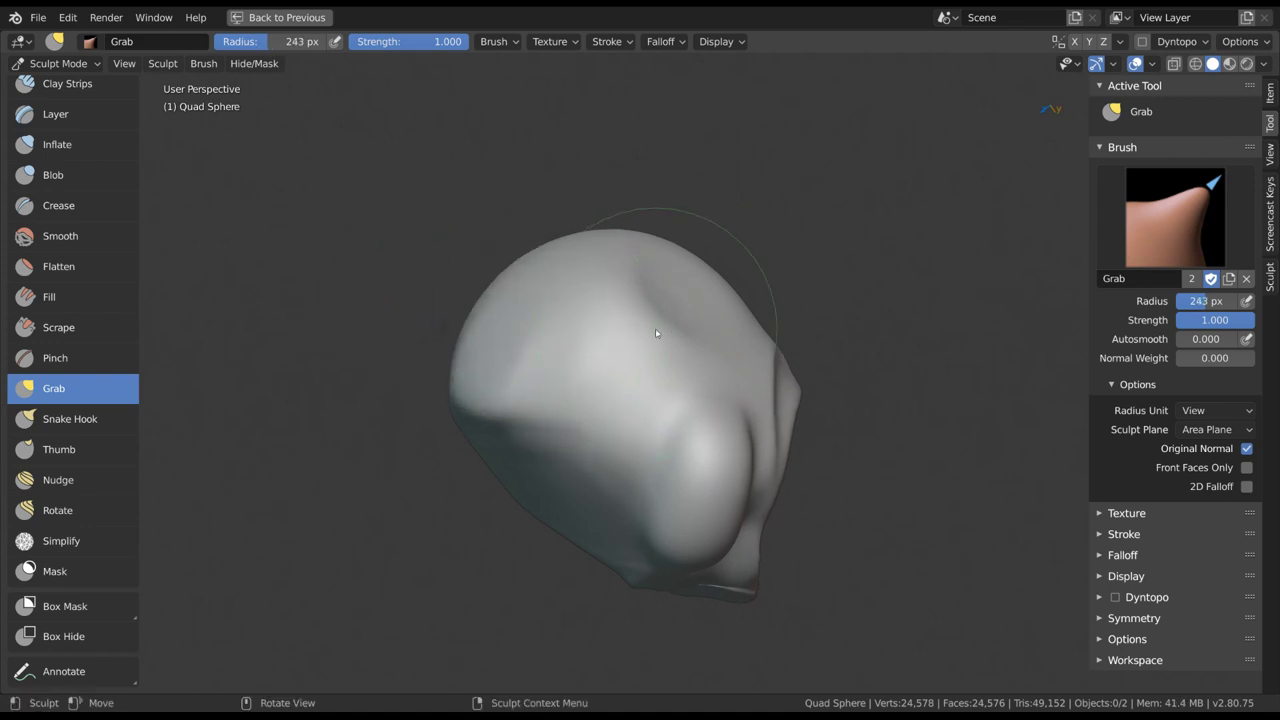
# Step: Reshape the form with Grab, pulling a tall peak out of the top and moving the surface around the hollow
pyautogui.moveTo(636, 384)
pyautogui.mouseDown()
pyautogui.moveTo(660, 320)
pyautogui.moveTo(646, 268)
pyautogui.moveTo(642, 388)
pyautogui.moveTo(621, 436)
pyautogui.moveTo(652, 382)
pyautogui.moveTo(632, 402)
pyautogui.mouseUp()
pyautogui.moveTo(690, 288); pyautogui.dragTo(717, 278, button='middle')
pyautogui.moveTo(702, 270)
pyautogui.mouseDown()
pyautogui.moveTo(720, 180)
pyautogui.moveTo(668, 127)
pyautogui.moveTo(700, 200)
pyautogui.moveTo(953, 247)
pyautogui.moveTo(809, 423)
pyautogui.moveTo(872, 291)
pyautogui.mouseUp()
pyautogui.moveTo(866, 294); pyautogui.dragTo(711, 366, button='middle')
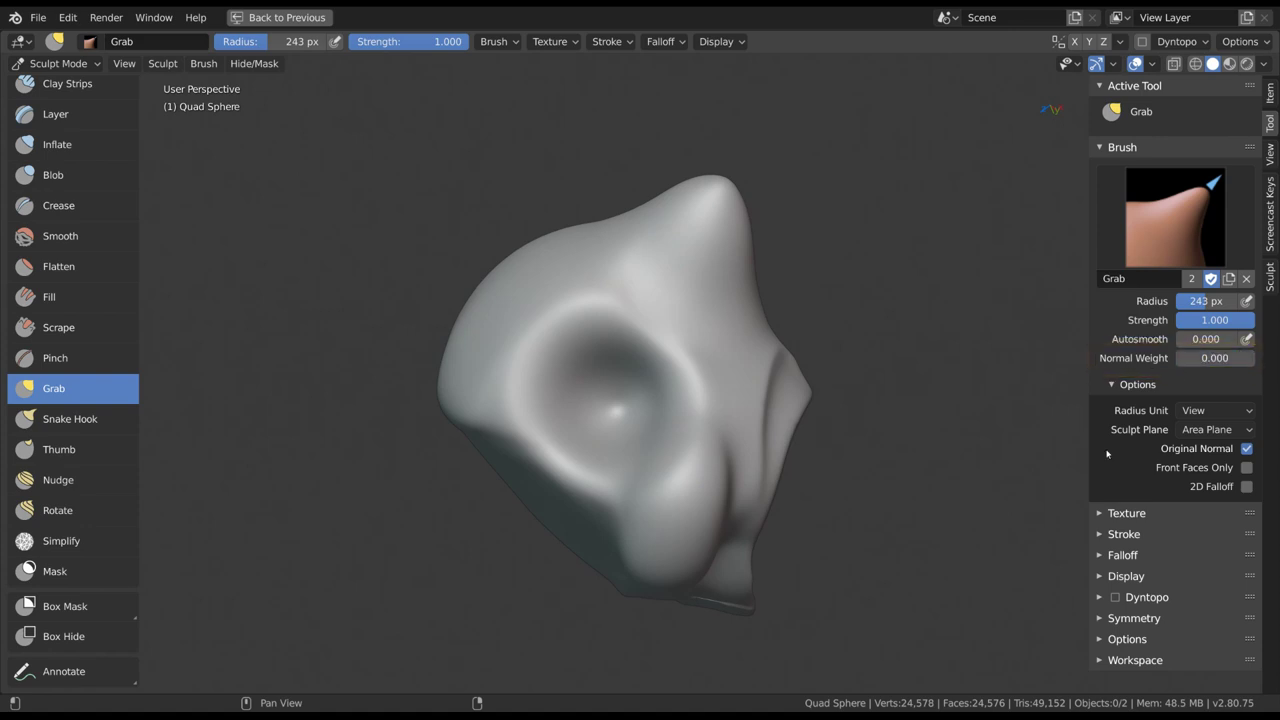
pyautogui.moveTo(690, 384); pyautogui.dragTo(644, 412)
# Step: Set the Grab brush radius to 166 px and reselect the Grab tool
pyautogui.press('f')
pyautogui.click(607, 359)
pyautogui.moveTo(735, 324)
pyautogui.mouseDown(button='middle')
pyautogui.moveTo(693, 335)
pyautogui.moveTo(747, 346)
pyautogui.moveTo(723, 323)
pyautogui.moveTo(607, 299)
pyautogui.mouseUp(button='middle')
pyautogui.press('g')
# Step: Switch to the Snake Hook tool, set its radius to 198 px and draw a curved horn upward beside the peak
pyautogui.click(119, 423)
pyautogui.press('f')
pyautogui.click(735, 323)
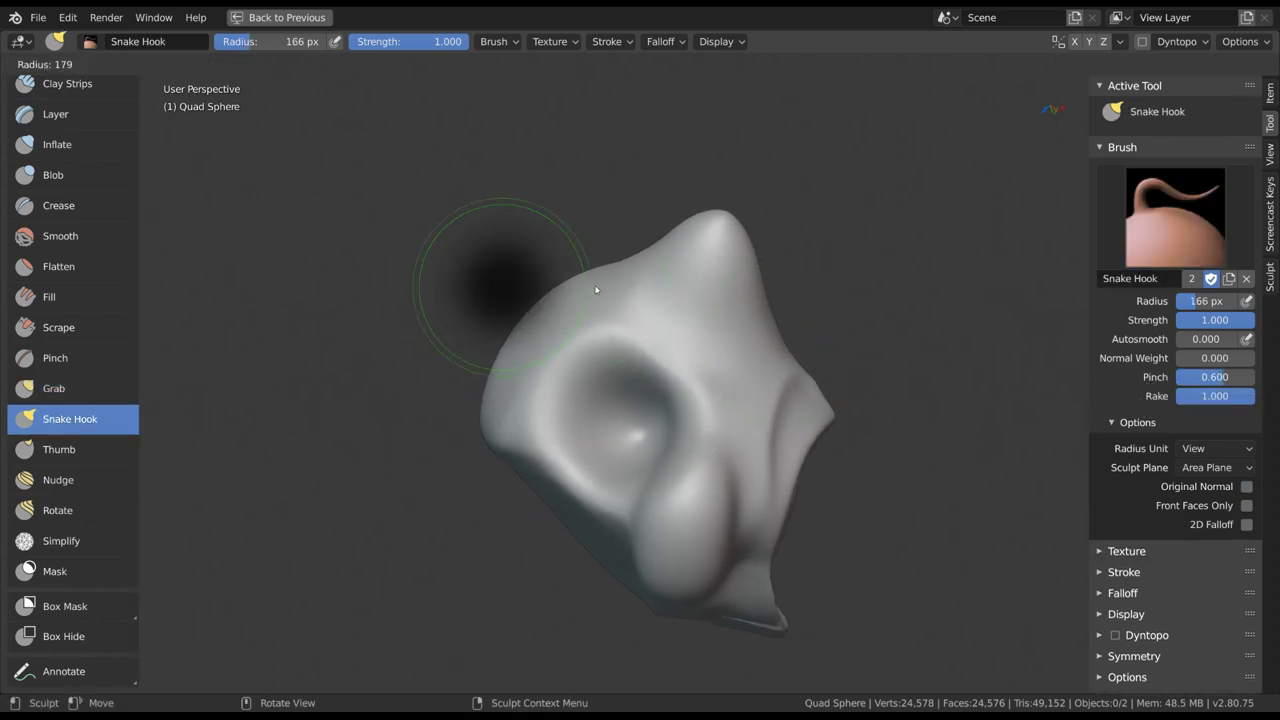
pyautogui.moveTo(603, 289)
pyautogui.mouseDown()
pyautogui.moveTo(580, 271)
pyautogui.moveTo(623, 177)
pyautogui.moveTo(690, 152)
pyautogui.mouseUp()
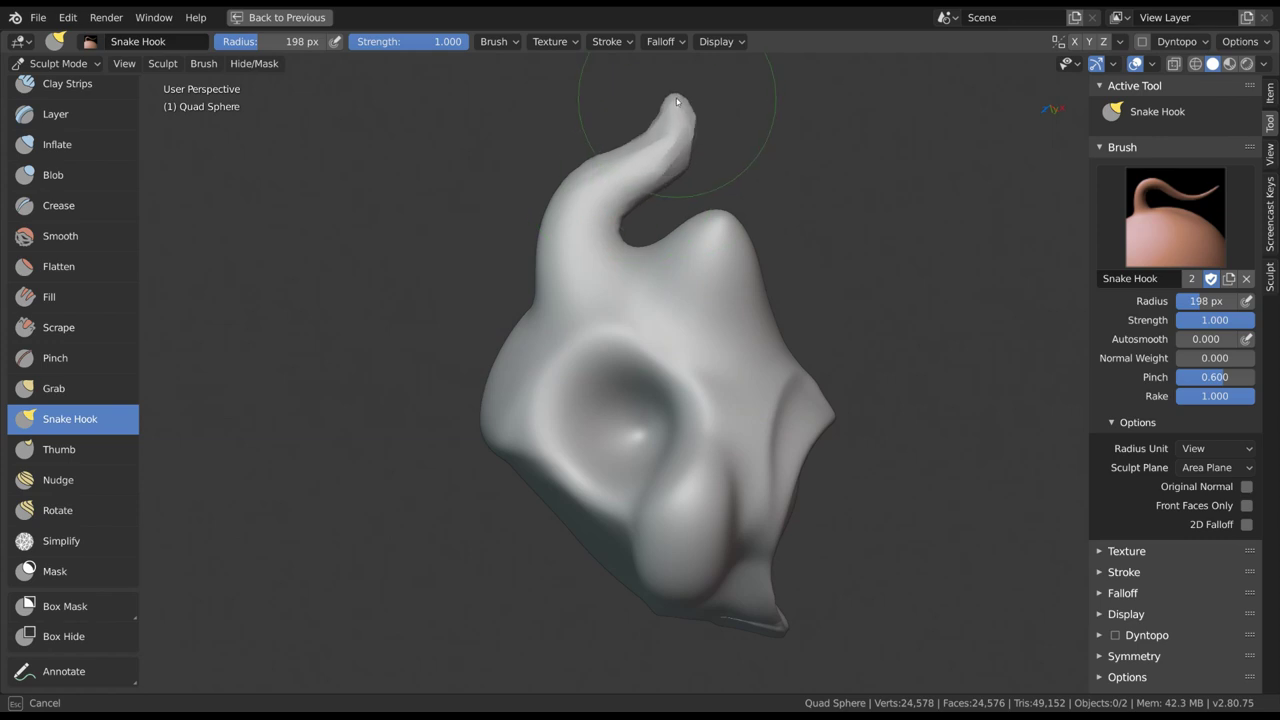
pyautogui.moveTo(760, 242)
pyautogui.mouseDown(button='middle')
pyautogui.moveTo(734, 357)
pyautogui.moveTo(720, 354)
pyautogui.mouseUp(button='middle')
# Step: Set the Snake Hook radius to 202 px and pull a drooping horn from the form's side opposite the hollow
pyautogui.press('f')
pyautogui.click(729, 360)
pyautogui.press('f')
pyautogui.click(730, 362)
pyautogui.press('f')
pyautogui.click(723, 358)
pyautogui.moveTo(725, 360)
pyautogui.mouseDown()
pyautogui.moveTo(751, 329)
pyautogui.moveTo(823, 351)
pyautogui.moveTo(827, 476)
pyautogui.mouseUp()
pyautogui.keyDown('shift'); pyautogui.moveTo(752, 541); pyautogui.dragTo(751, 430, button='middle'); pyautogui.keyUp('shift')
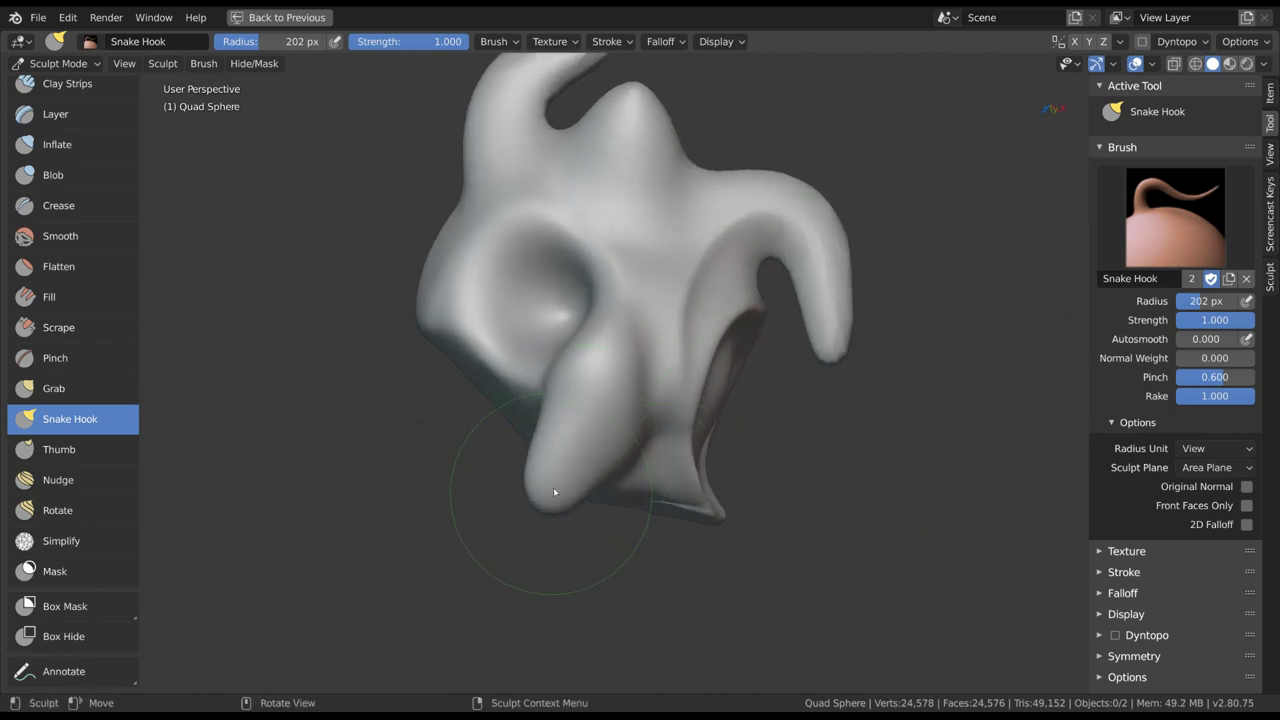
# Step: Pull the elongated front lobe upward with Snake Hook so it folds against the top of the form
pyautogui.moveTo(574, 457); pyautogui.dragTo(678, 393, button='middle')
pyautogui.moveTo(682, 411); pyautogui.dragTo(683, 364)
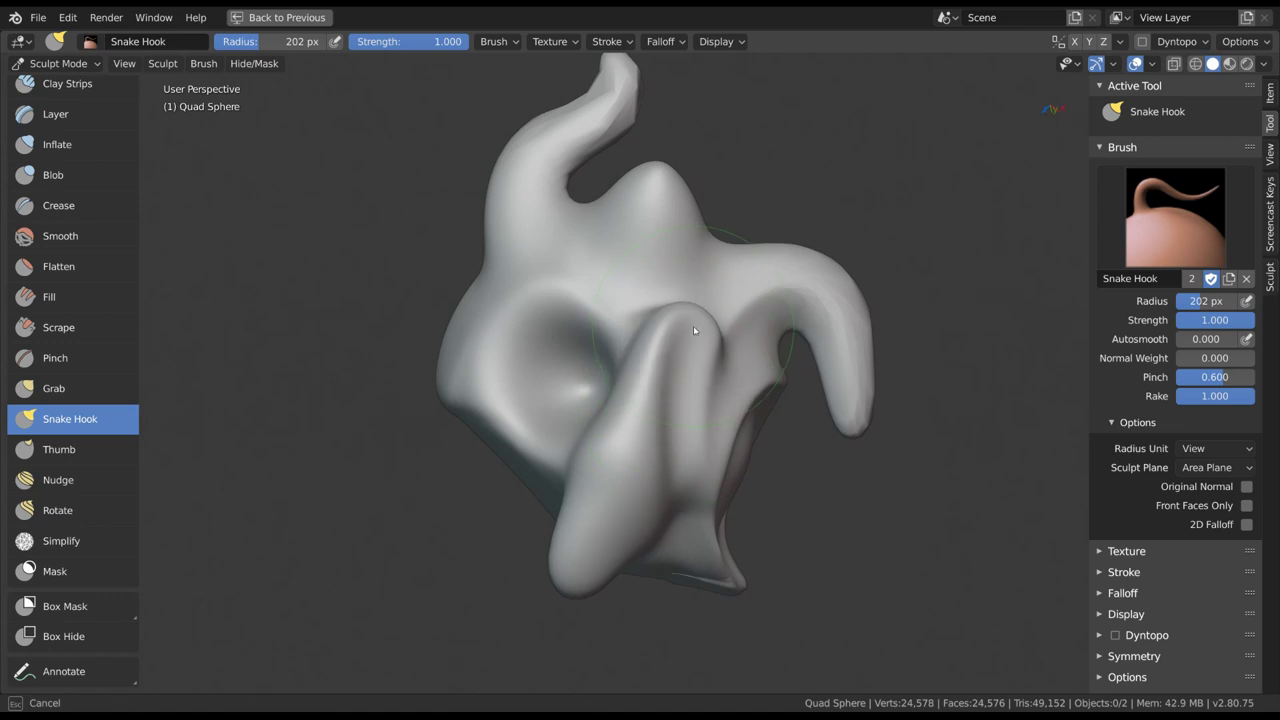
pyautogui.moveTo(715, 284); pyautogui.dragTo(737, 240)
pyautogui.moveTo(700, 330); pyautogui.dragTo(664, 393, button='middle')
# Step: Pull two more curved tendrils out of the form's outer edge beside the hollow with Snake Hook
pyautogui.moveTo(548, 392)
pyautogui.mouseDown()
pyautogui.moveTo(500, 330)
pyautogui.moveTo(483, 376)
pyautogui.mouseUp()
pyautogui.moveTo(626, 418)
pyautogui.mouseDown(button='middle')
pyautogui.moveTo(753, 370)
pyautogui.moveTo(550, 490)
pyautogui.mouseUp(button='middle')
pyautogui.moveTo(550, 490); pyautogui.dragTo(547, 493)
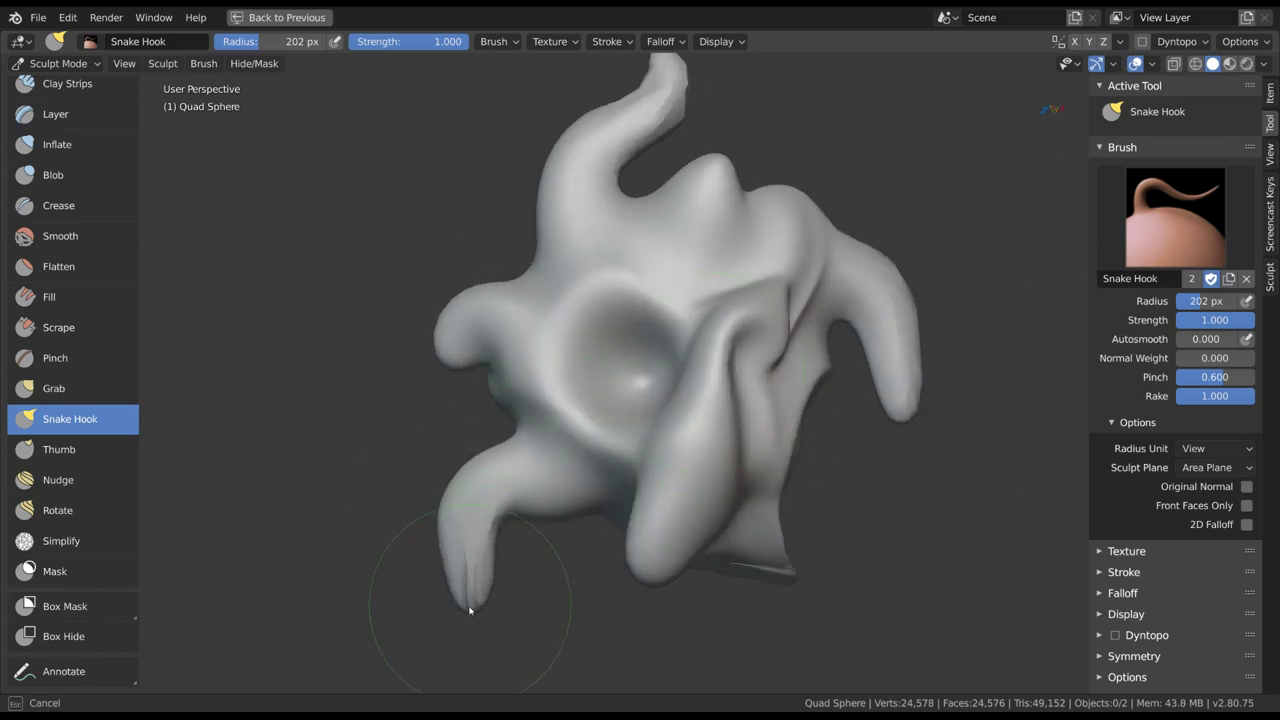
# Step: Set Snake Hook's Pinch and Rake to 0 and its radius to 206 px, and pull a spike up beside the drooping horn
pyautogui.moveTo(790, 445); pyautogui.dragTo(752, 443, button='middle')
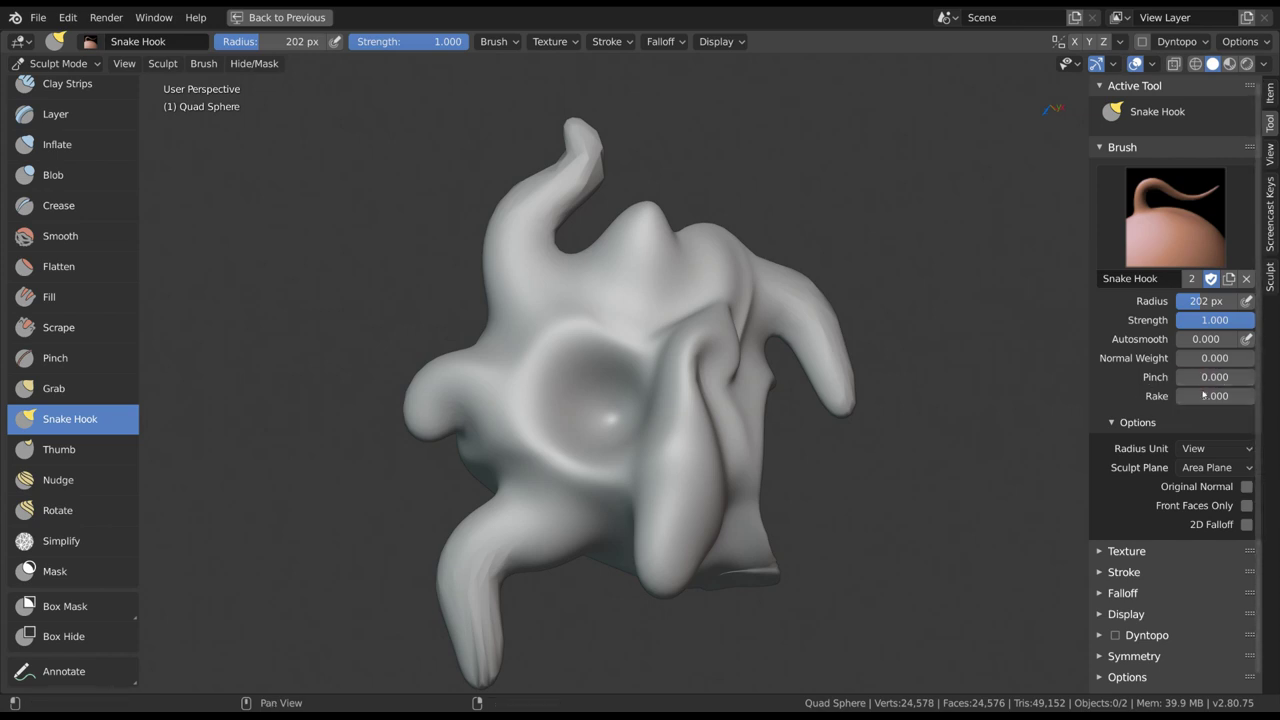
pyautogui.moveTo(1008, 434); pyautogui.dragTo(789, 394, button='middle')
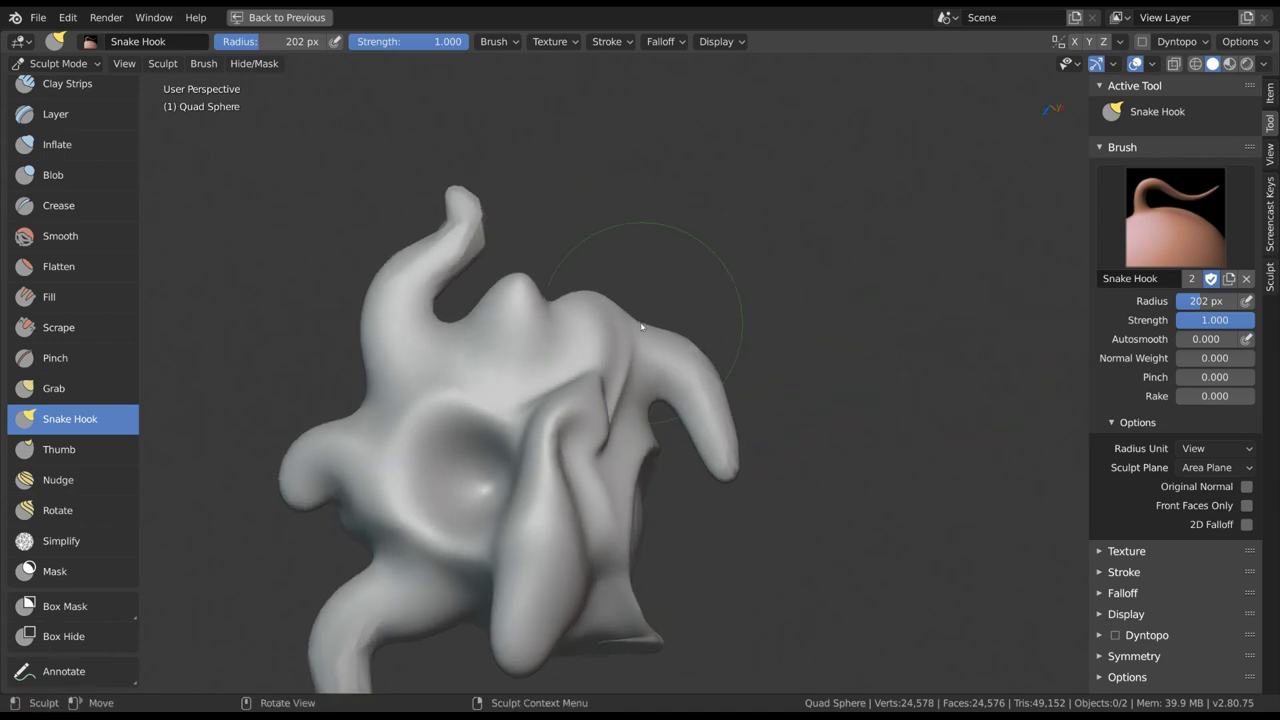
pyautogui.press('f')
pyautogui.click(640, 304)
pyautogui.keyDown('shift'); pyautogui.moveTo(614, 306); pyautogui.dragTo(651, 346, button='middle'); pyautogui.keyUp('shift')
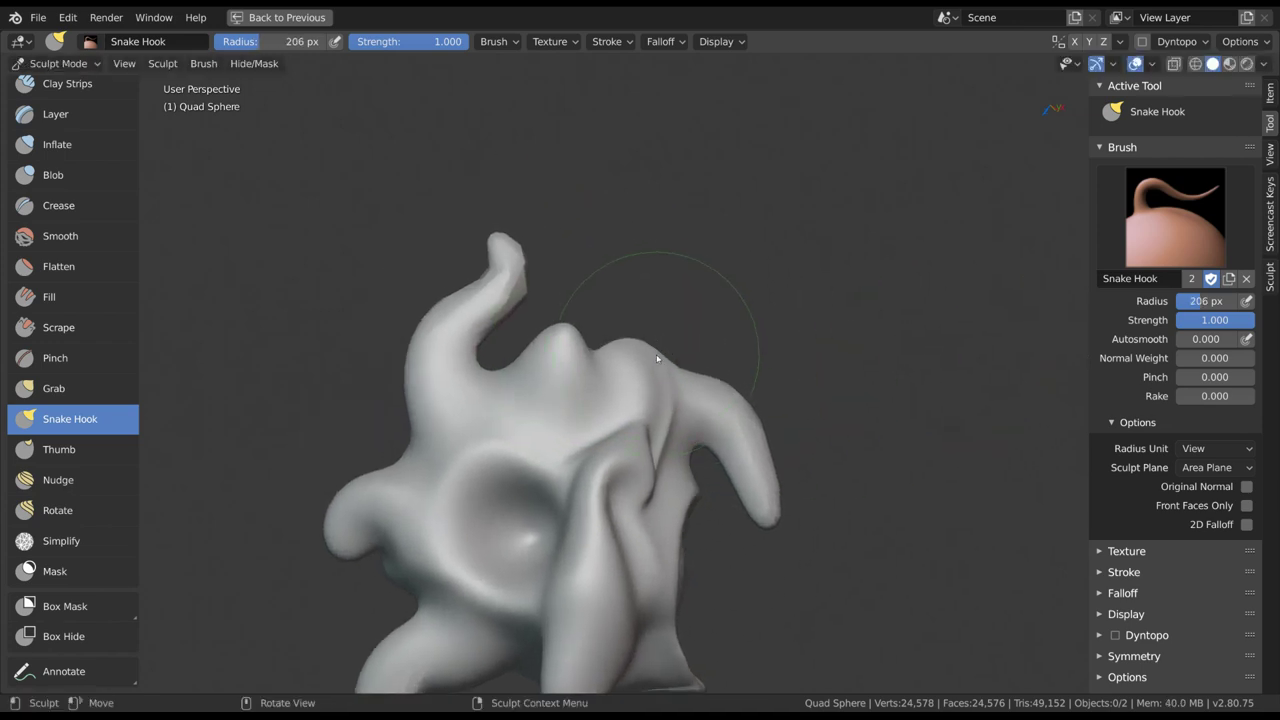
pyautogui.moveTo(657, 357)
pyautogui.mouseDown()
pyautogui.moveTo(666, 303)
pyautogui.moveTo(751, 294)
pyautogui.moveTo(747, 202)
pyautogui.mouseUp()
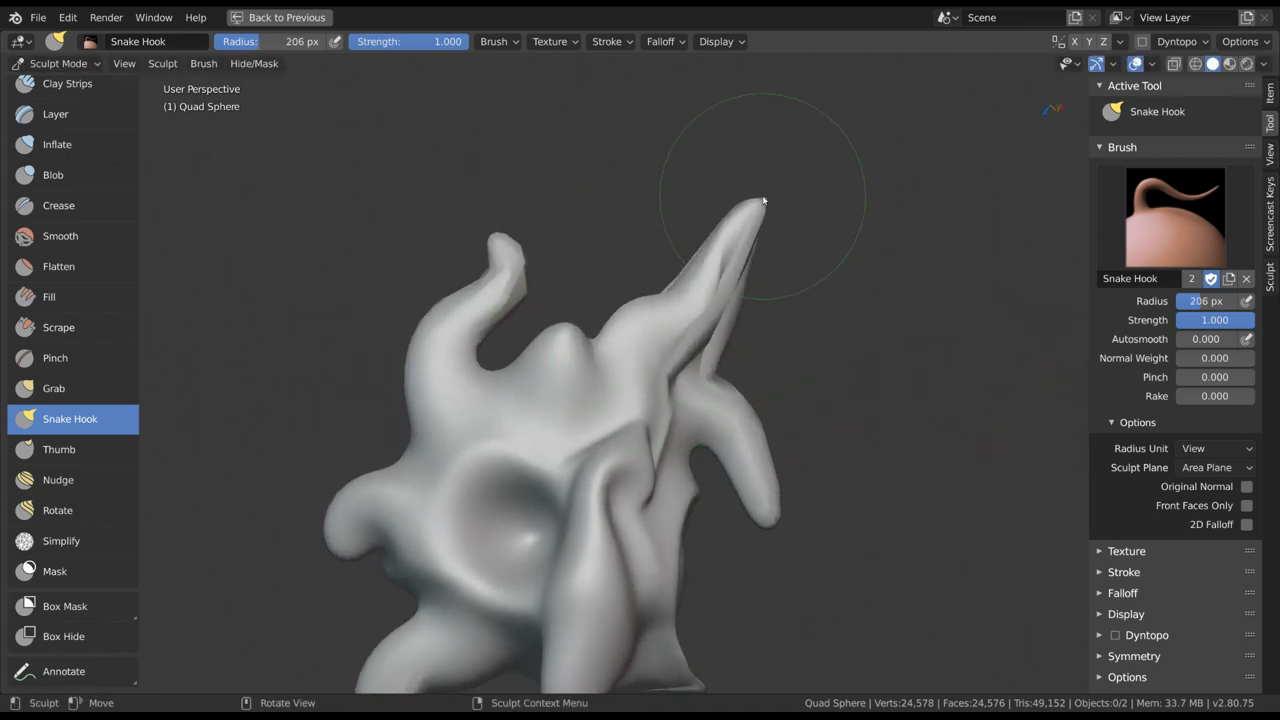
# Step: Set Snake Hook's Rake to 0.956 and its radius to 243 px, and pull a curved horn out of the form's side
pyautogui.moveTo(730, 420)
pyautogui.mouseDown(button='middle')
pyautogui.moveTo(749, 411)
pyautogui.moveTo(677, 323)
pyautogui.moveTo(766, 369)
pyautogui.moveTo(574, 358)
pyautogui.mouseUp(button='middle')
pyautogui.click(592, 358)
pyautogui.moveTo(571, 345)
pyautogui.mouseDown()
pyautogui.moveTo(559, 222)
pyautogui.moveTo(488, 192)
pyautogui.moveTo(415, 330)
pyautogui.mouseUp()
pyautogui.moveTo(415, 330); pyautogui.dragTo(724, 366, button='middle')
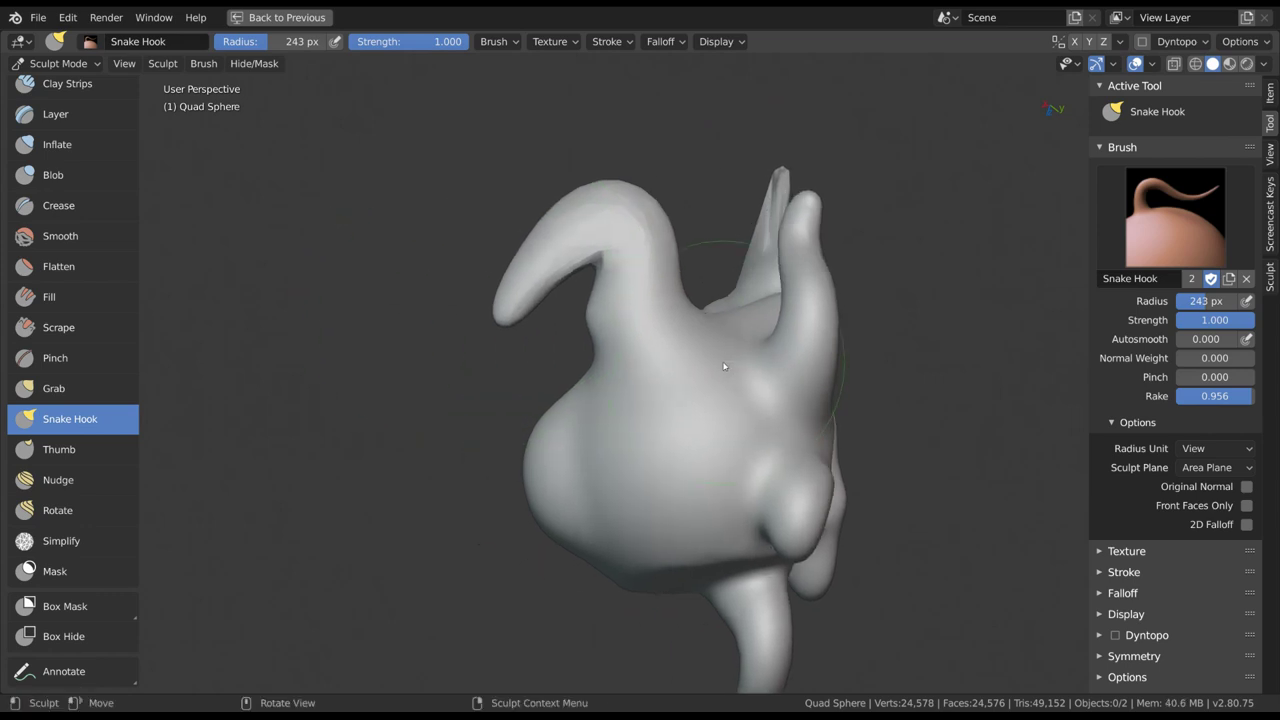
# Step: Raise Snake Hook's Pinch to 0.925, pull test spikes out of the rounded back with radius reduced to 177 px, and undo the strokes
pyautogui.moveTo(1211, 378); pyautogui.dragTo(1276, 378)
pyautogui.keyDown('shift'); pyautogui.moveTo(572, 465); pyautogui.dragTo(558, 391, button='middle'); pyautogui.keyUp('shift')
pyautogui.press('f')
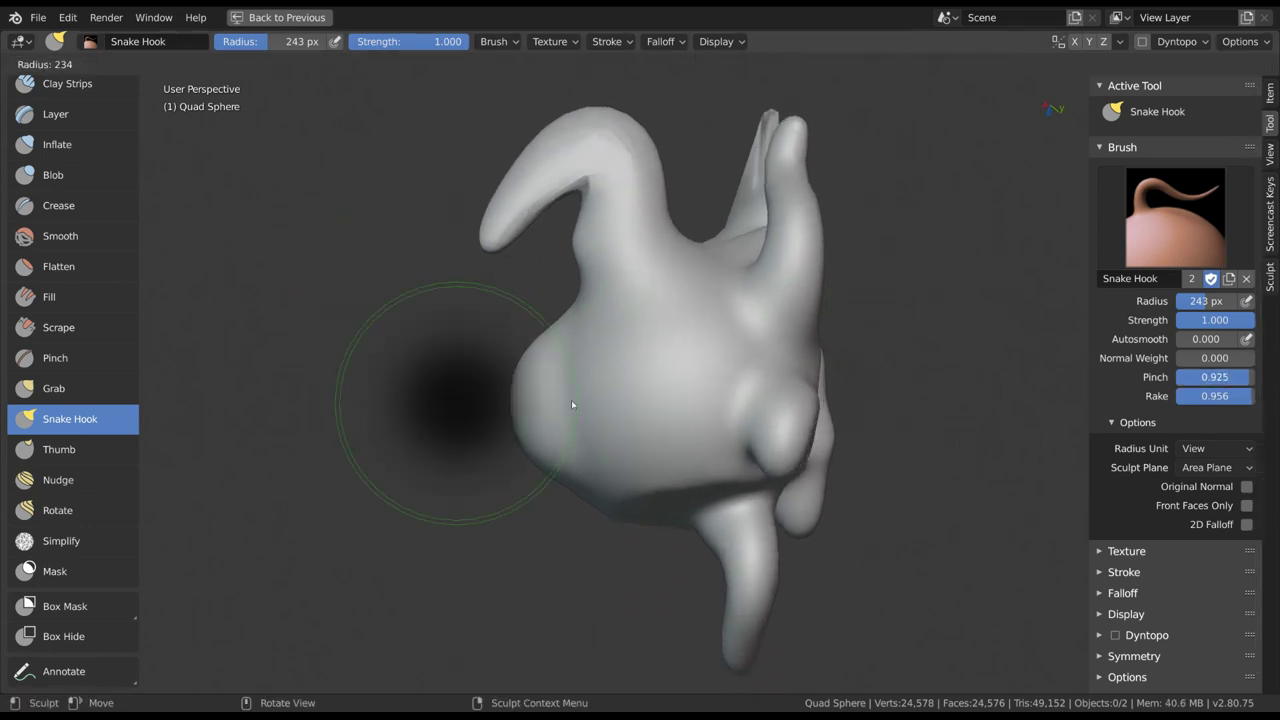
pyautogui.click(519, 388)
pyautogui.moveTo(519, 389)
pyautogui.mouseDown()
pyautogui.moveTo(491, 389)
pyautogui.moveTo(410, 300)
pyautogui.moveTo(325, 335)
pyautogui.moveTo(285, 372)
pyautogui.mouseUp()
pyautogui.click(491, 386)
pyautogui.moveTo(607, 492); pyautogui.dragTo(462, 605)
pyautogui.hotkey('ctrl', 'z')
pyautogui.hotkey('ctrl', 'z')
pyautogui.moveTo(859, 436)
pyautogui.mouseDown(button='middle')
pyautogui.moveTo(931, 391)
pyautogui.moveTo(771, 457)
pyautogui.moveTo(700, 409)
pyautogui.moveTo(757, 341)
pyautogui.mouseUp(button='middle')
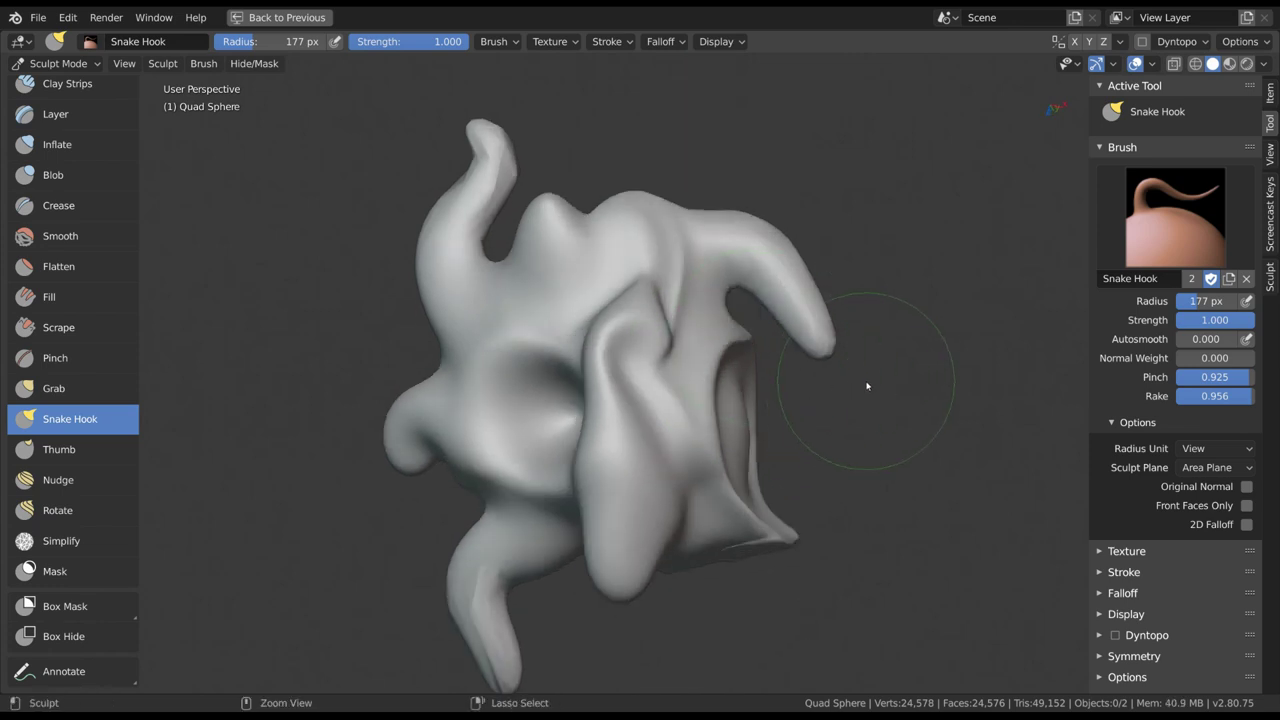
# Step: Switch to the Thumb tool, set its radius to 186 px and smear the surface of the rounded back downward
pyautogui.click(70, 449)
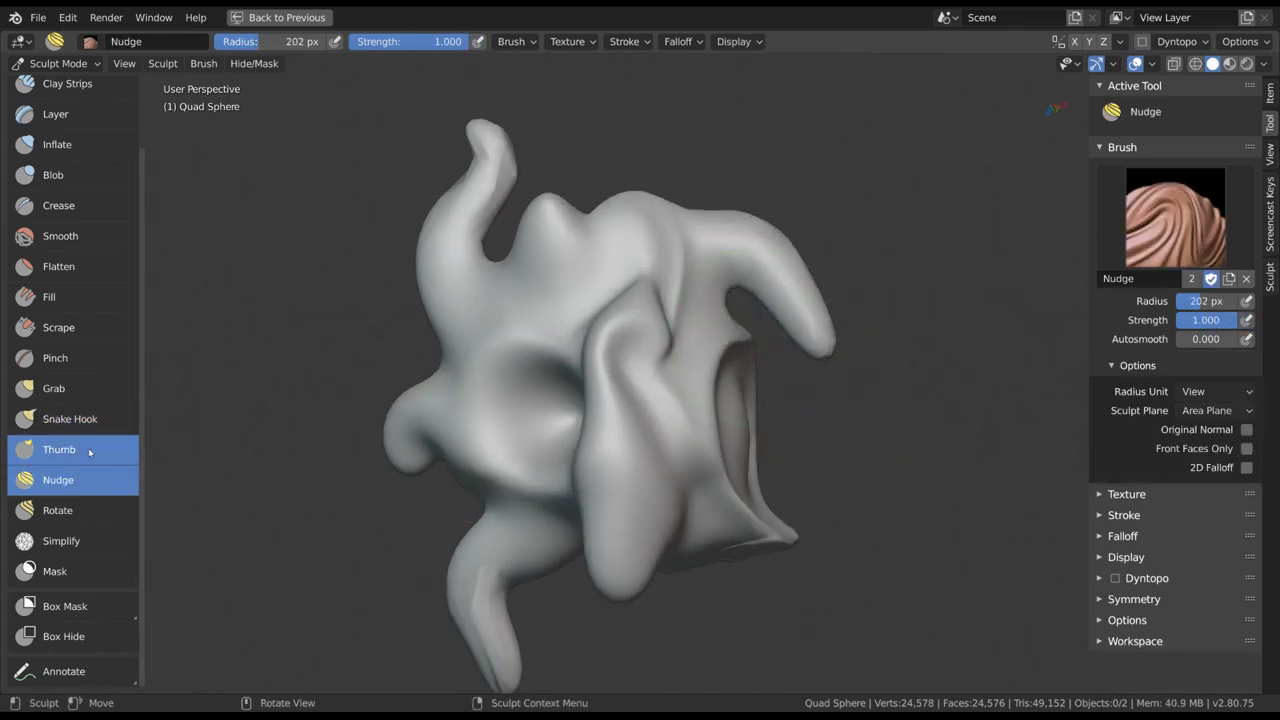
pyautogui.moveTo(401, 392)
pyautogui.mouseDown(button='middle')
pyautogui.moveTo(669, 360)
pyautogui.moveTo(597, 341)
pyautogui.mouseUp(button='middle')
pyautogui.moveTo(580, 128); pyautogui.dragTo(642, 360, button='middle')
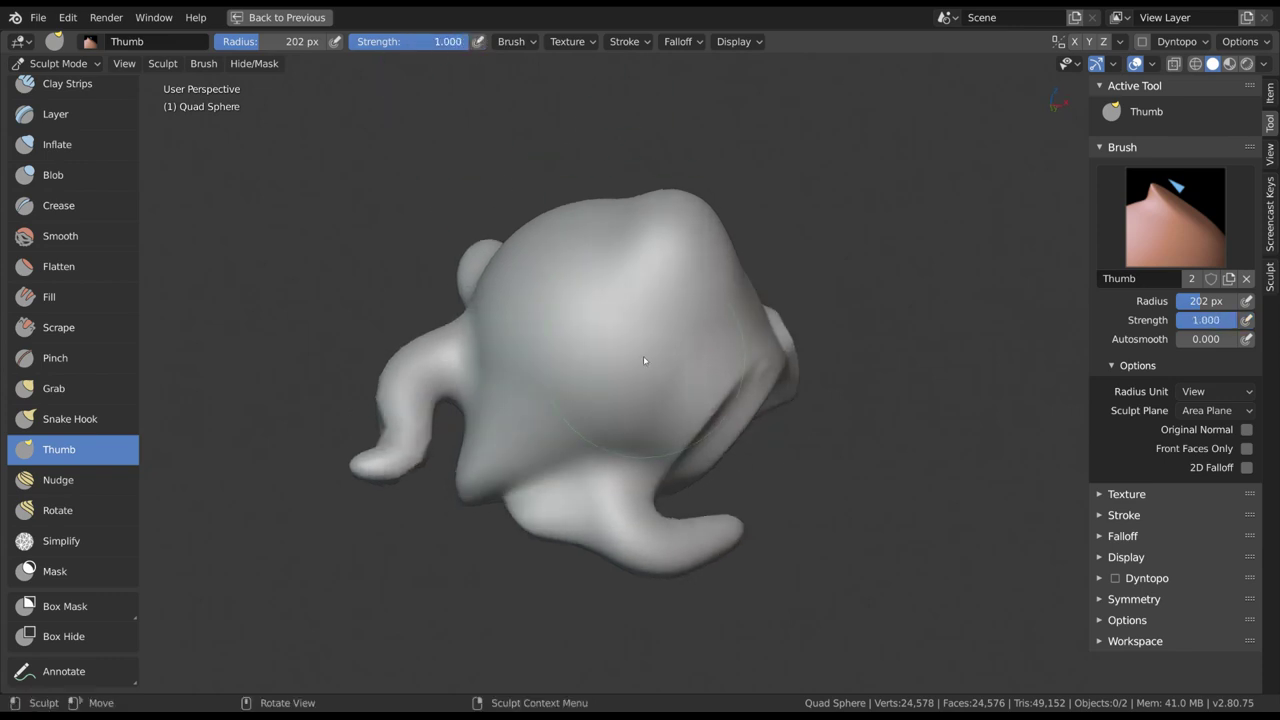
pyautogui.moveTo(662, 333); pyautogui.dragTo(620, 417)
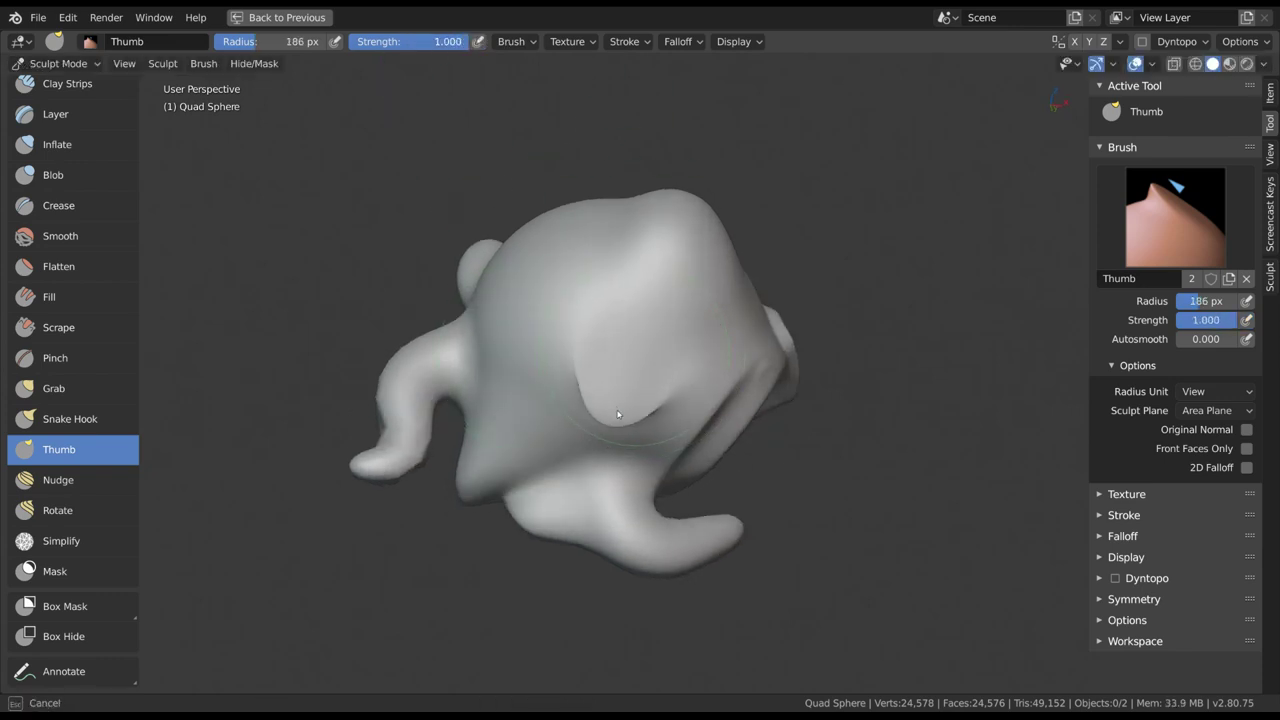
pyautogui.moveTo(643, 353)
pyautogui.mouseDown(button='middle')
pyautogui.moveTo(751, 297)
pyautogui.moveTo(702, 314)
pyautogui.mouseUp(button='middle')
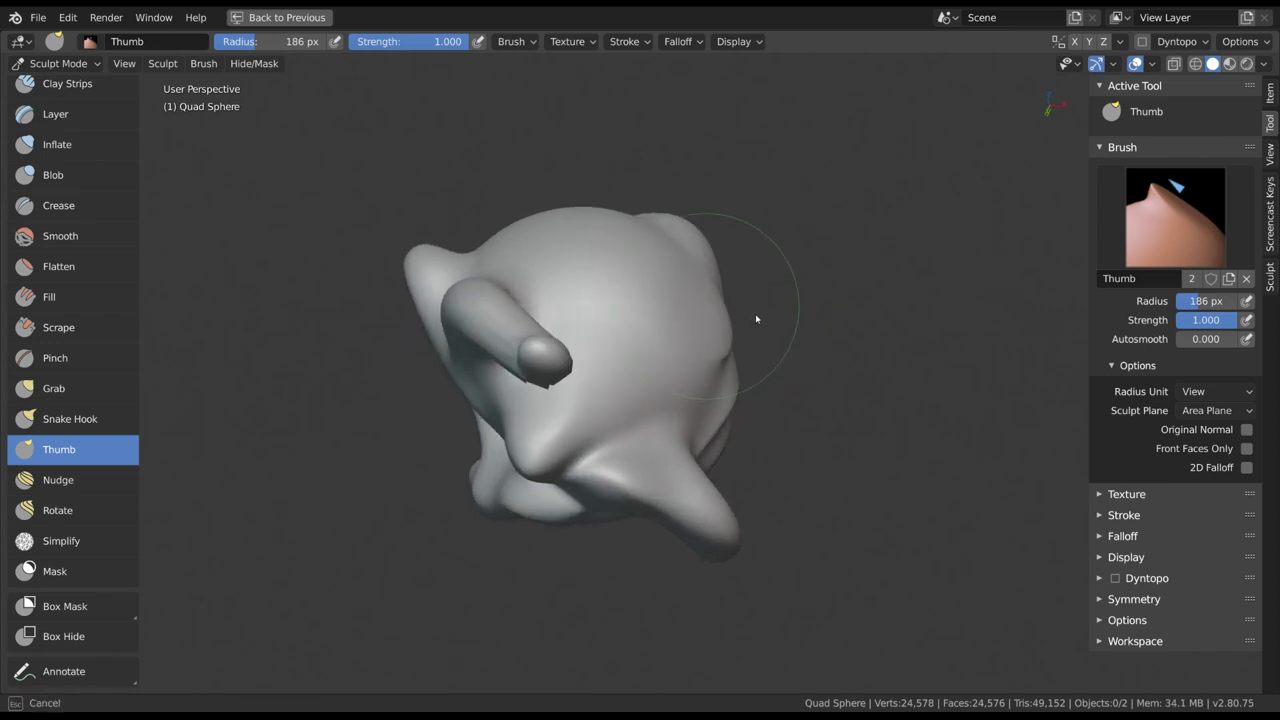
# Step: Switch to the Nudge tool and push the surface across the rounded back, reducing the radius to 145 px
pyautogui.moveTo(646, 333); pyautogui.dragTo(656, 378, button='middle')
pyautogui.click(108, 481)
pyautogui.moveTo(627, 281)
pyautogui.mouseDown(button='middle')
pyautogui.moveTo(667, 302)
pyautogui.moveTo(662, 314)
pyautogui.mouseUp(button='middle')
pyautogui.moveTo(665, 293); pyautogui.dragTo(664, 293)
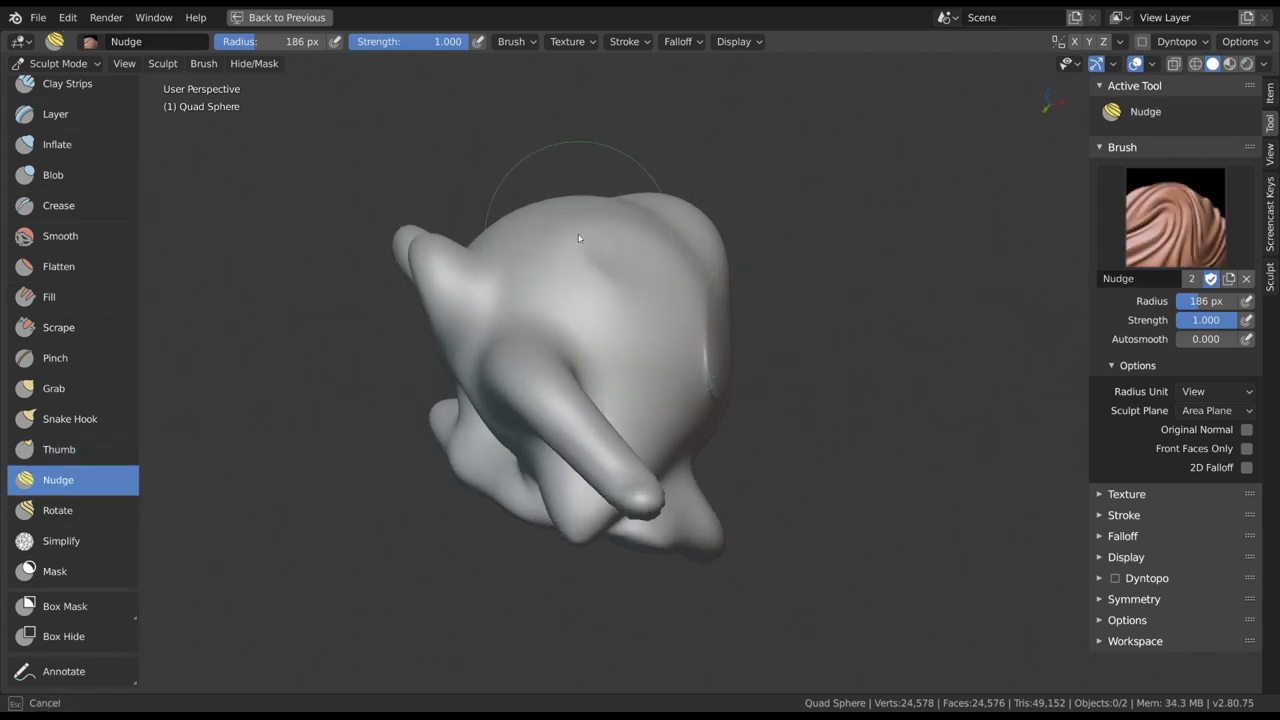
pyautogui.press('f')
pyautogui.click(645, 303)
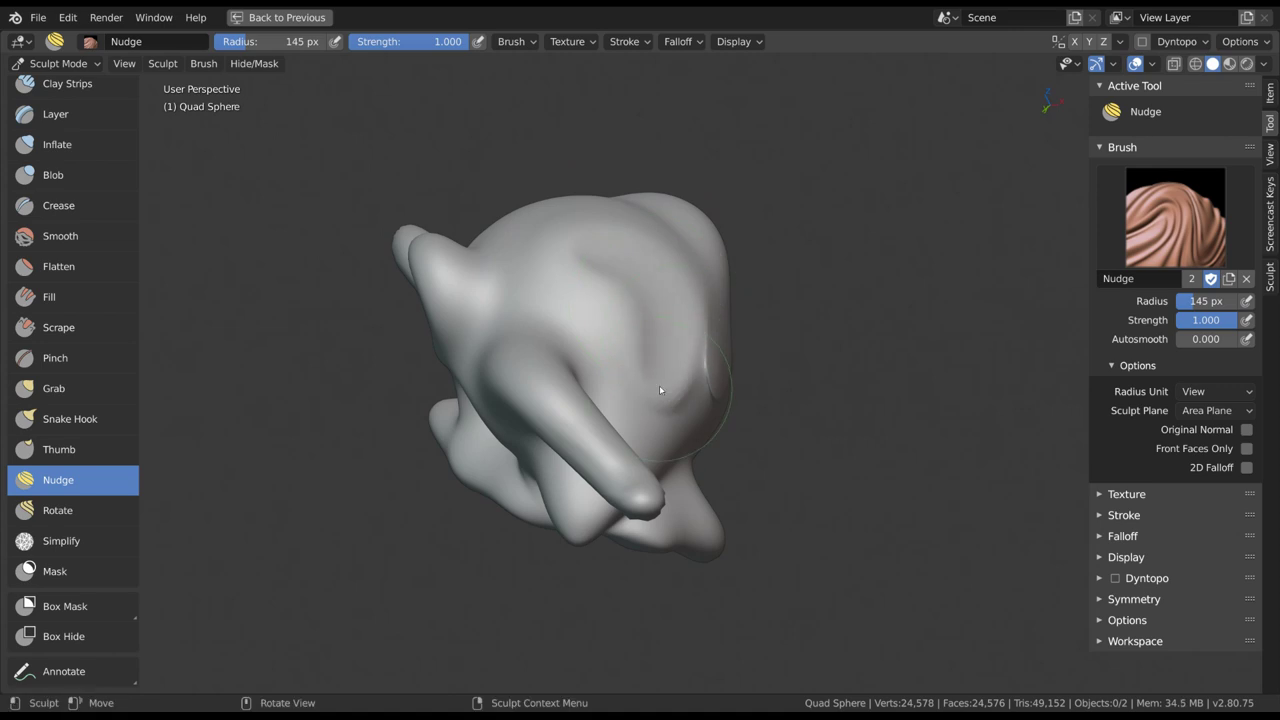
# Step: Enlarge the Nudge radius to 191 px and push the upper part of the rounded back downward
pyautogui.moveTo(660, 381); pyautogui.dragTo(660, 328, button='middle')
pyautogui.press('f')
pyautogui.click(711, 310)
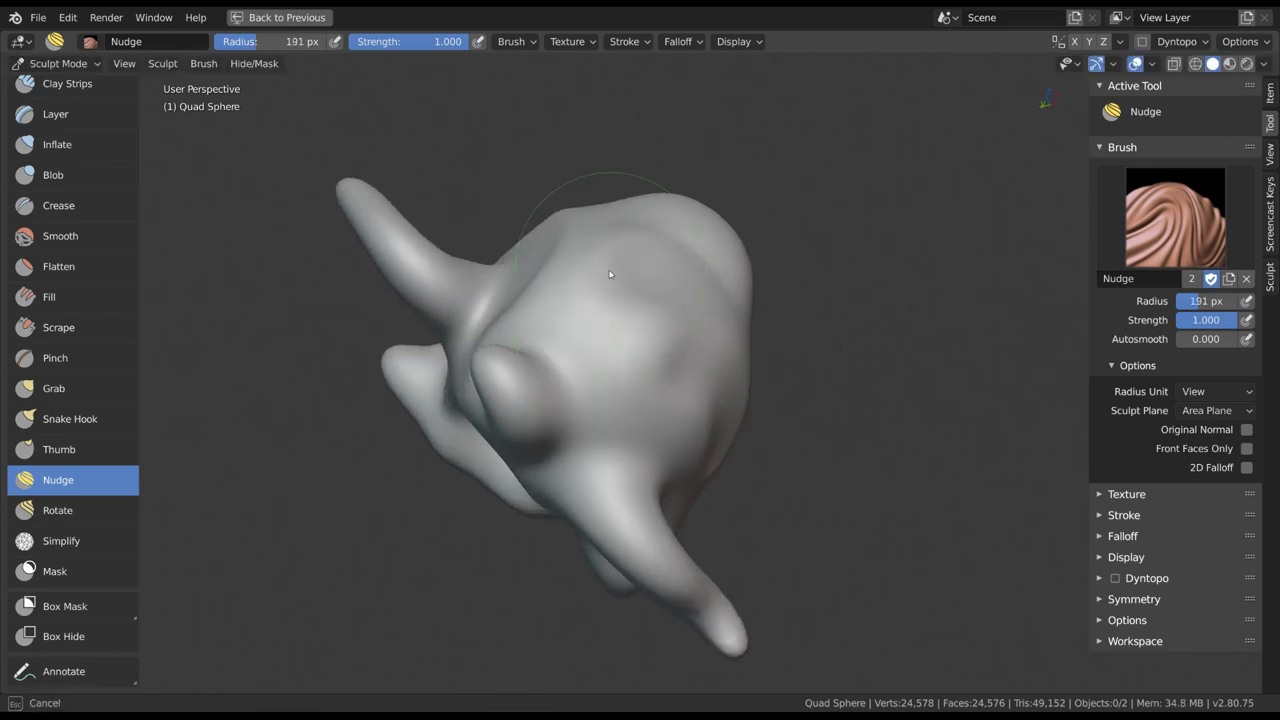
pyautogui.moveTo(605, 278); pyautogui.dragTo(615, 341)
# Step: Switch to the Rotate tool, adjust its radius and twist the surface in the middle of the rounded back
pyautogui.moveTo(677, 341); pyautogui.dragTo(551, 374, button='middle')
pyautogui.click(99, 515)
pyautogui.moveTo(604, 316); pyautogui.dragTo(597, 360, button='middle')
pyautogui.press('f')
pyautogui.click(635, 371)
pyautogui.moveTo(618, 367)
pyautogui.mouseDown()
pyautogui.moveTo(650, 370)
pyautogui.moveTo(660, 335)
pyautogui.moveTo(595, 392)
pyautogui.moveTo(601, 421)
pyautogui.moveTo(650, 374)
pyautogui.moveTo(664, 321)
pyautogui.moveTo(580, 356)
pyautogui.moveTo(645, 344)
pyautogui.mouseUp()
# Step: Set the Rotate radius to 215 px and twist the surface near the form's pointed corner
pyautogui.moveTo(702, 328); pyautogui.dragTo(642, 352, button='middle')
pyautogui.press('f')
pyautogui.click(625, 350)
pyautogui.moveTo(659, 270)
pyautogui.mouseDown()
pyautogui.moveTo(625, 290)
pyautogui.moveTo(600, 340)
pyautogui.moveTo(640, 330)
pyautogui.moveTo(677, 367)
pyautogui.moveTo(680, 420)
pyautogui.moveTo(651, 331)
pyautogui.moveTo(670, 350)
pyautogui.moveTo(677, 305)
pyautogui.mouseUp()
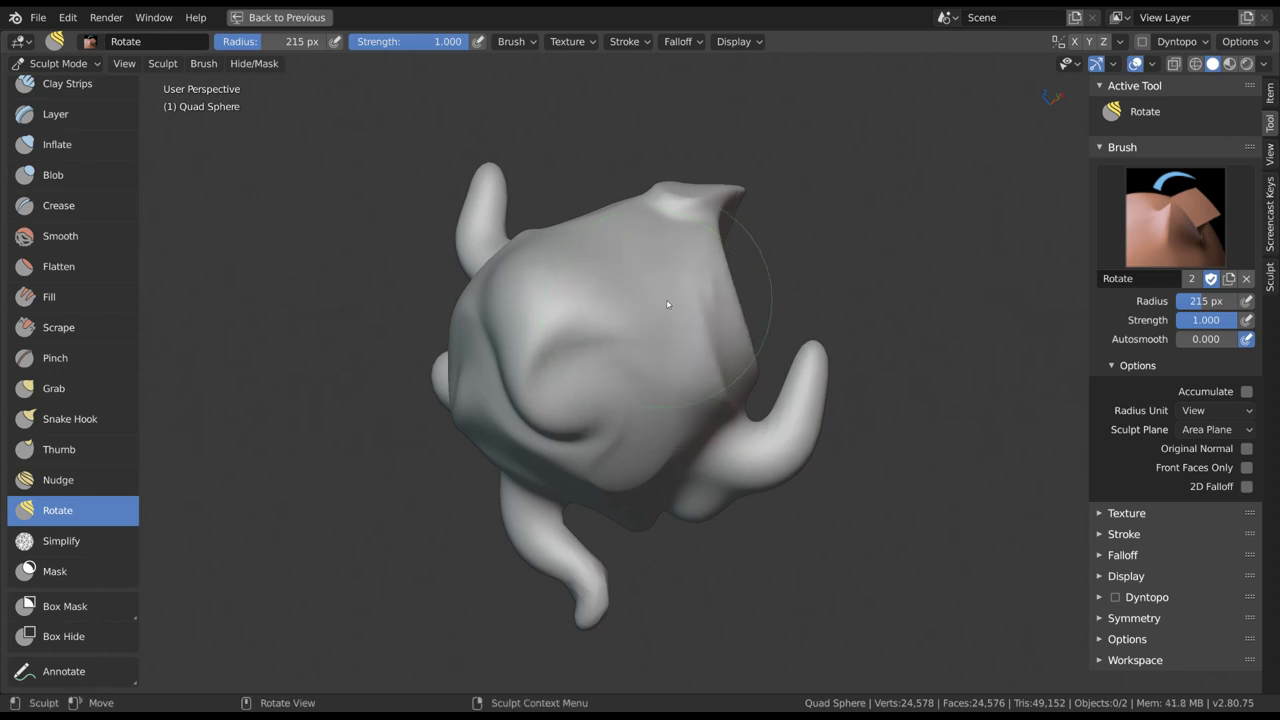
pyautogui.moveTo(675, 303)
pyautogui.mouseDown(button='middle')
pyautogui.moveTo(635, 352)
pyautogui.moveTo(655, 350)
pyautogui.mouseUp(button='middle')
# Step: Show the Simplify tool briefly, and switch to the Mask tool with its radius set to 121 px
pyautogui.click(92, 543)
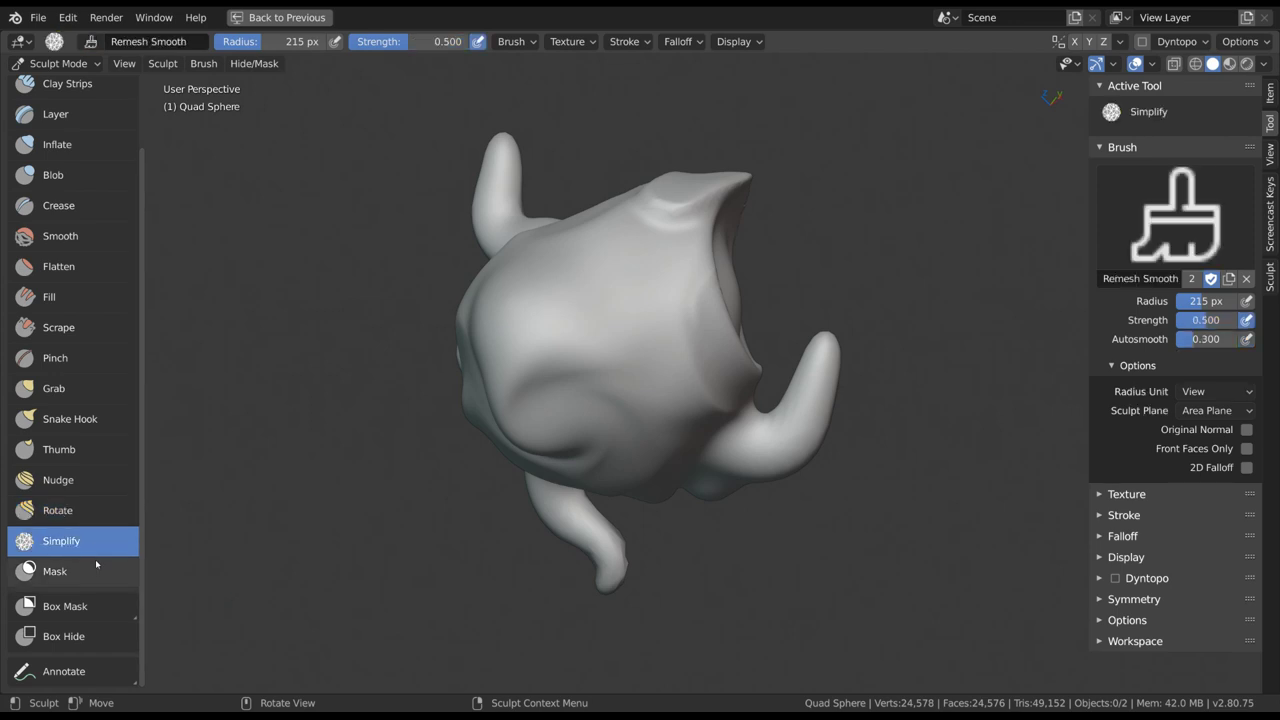
pyautogui.click(96, 569)
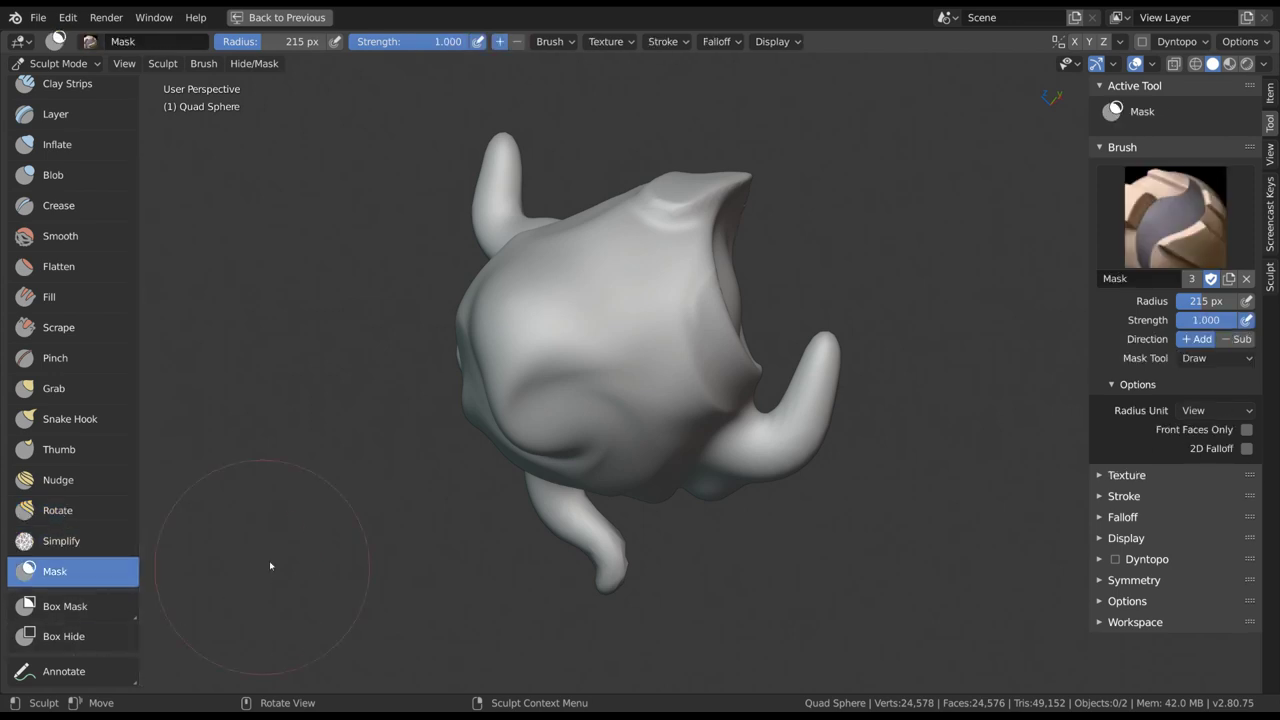
pyautogui.moveTo(665, 380); pyautogui.dragTo(689, 371, button='middle')
pyautogui.press('f')
pyautogui.click(633, 353)
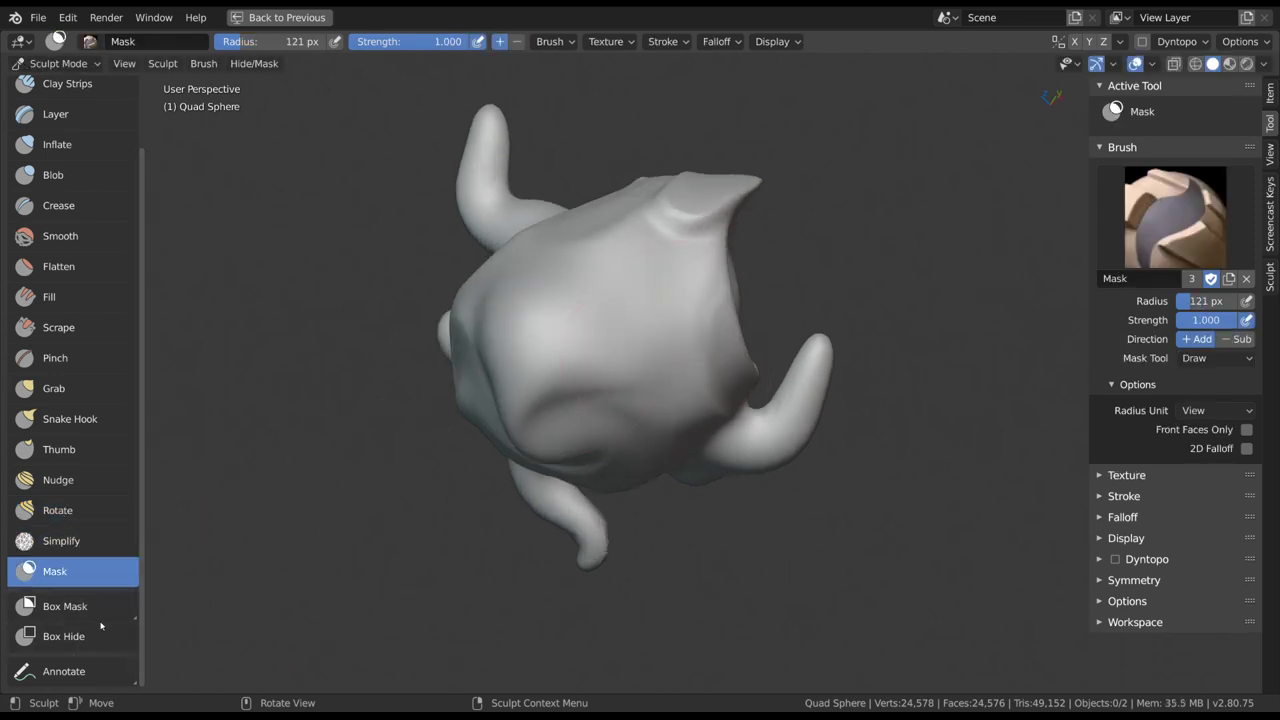
# Step: Set the Mask radius to 102 px and paint a mask over the area beneath the form's pointed corner
pyautogui.moveTo(580, 410)
pyautogui.mouseDown(button='middle')
pyautogui.moveTo(661, 343)
pyautogui.moveTo(705, 425)
pyautogui.moveTo(658, 327)
pyautogui.mouseUp(button='middle')
pyautogui.press('f')
pyautogui.click(642, 326)
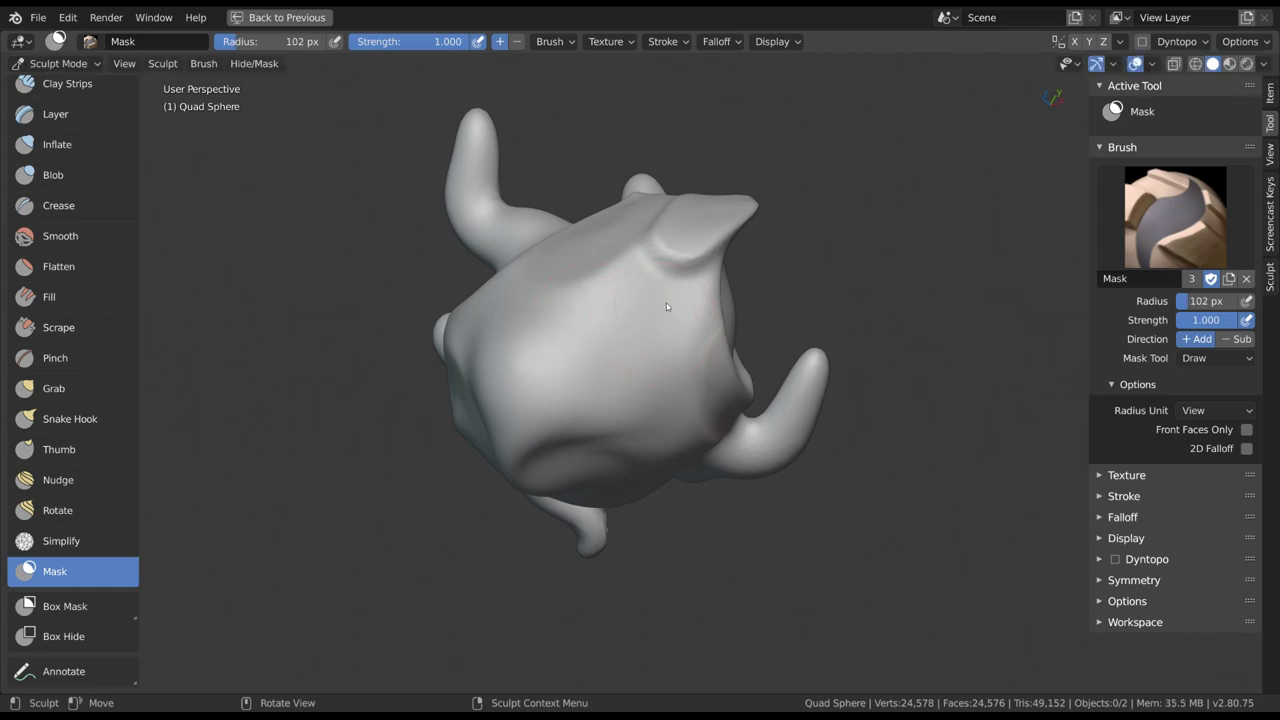
pyautogui.moveTo(666, 307)
pyautogui.mouseDown()
pyautogui.moveTo(677, 300)
pyautogui.moveTo(643, 314)
pyautogui.moveTo(674, 390)
pyautogui.mouseUp()
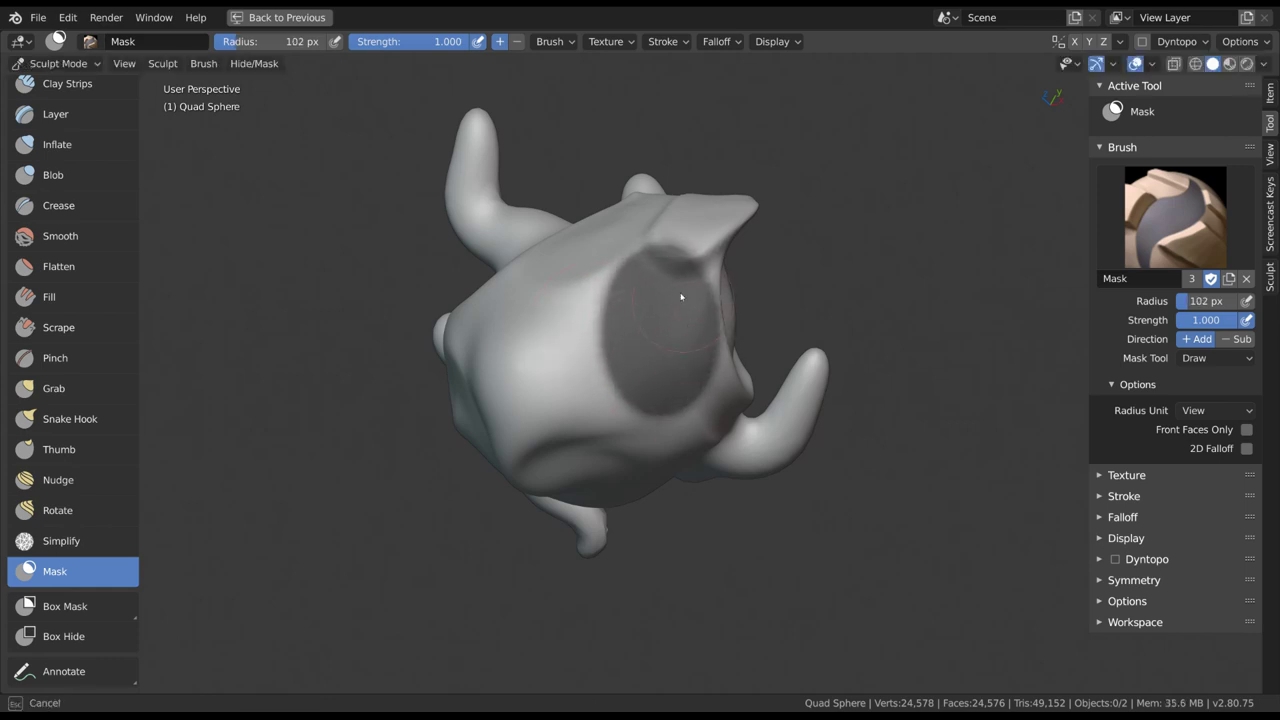
pyautogui.moveTo(670, 281); pyautogui.dragTo(664, 290)
pyautogui.moveTo(690, 318)
pyautogui.mouseDown(button='middle')
pyautogui.moveTo(686, 338)
pyautogui.moveTo(642, 352)
pyautogui.mouseUp(button='middle')
pyautogui.moveTo(636, 310); pyautogui.dragTo(626, 366)
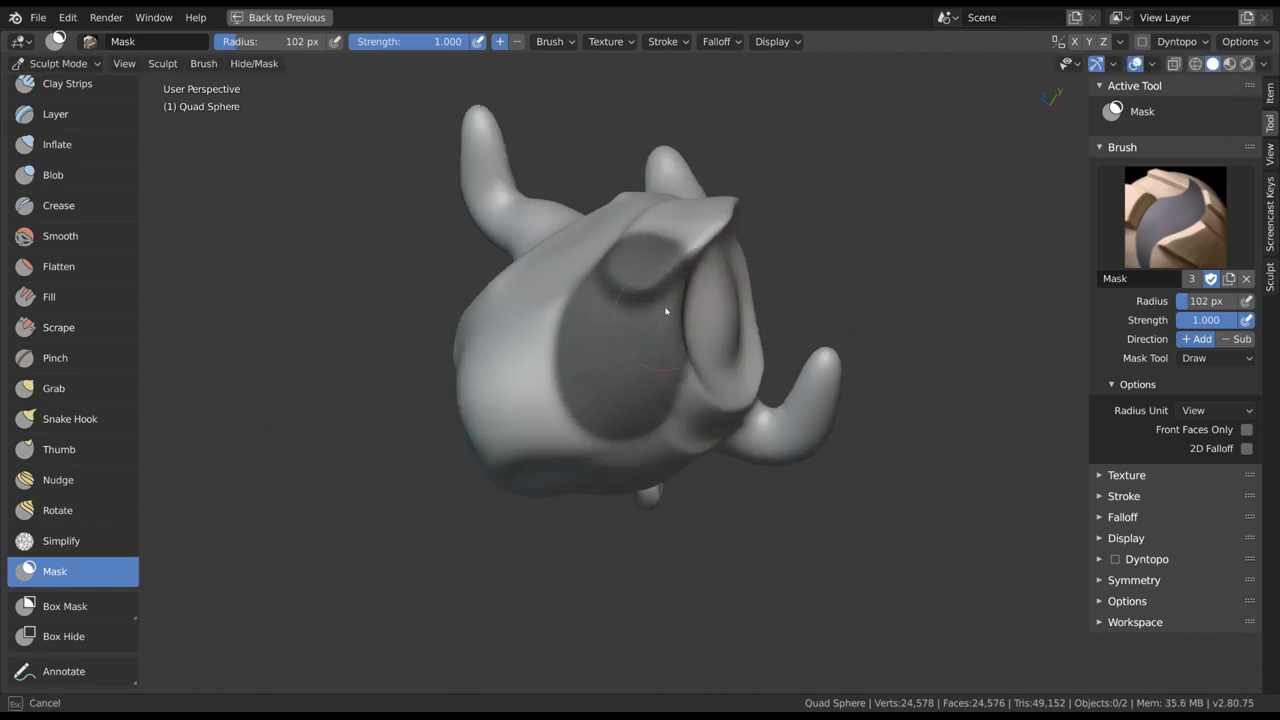
pyautogui.moveTo(659, 277); pyautogui.dragTo(631, 402, button='middle')
# Step: Switch to Grab with a 260 px radius and pull the unmasked surface around the masked area
pyautogui.moveTo(749, 354)
pyautogui.mouseDown(button='middle')
pyautogui.moveTo(689, 354)
pyautogui.moveTo(563, 394)
pyautogui.moveTo(723, 263)
pyautogui.moveTo(747, 280)
pyautogui.moveTo(717, 346)
pyautogui.moveTo(651, 306)
pyautogui.moveTo(611, 248)
pyautogui.mouseUp(button='middle')
pyautogui.press('g')
pyautogui.moveTo(642, 289); pyautogui.dragTo(634, 268, button='middle')
pyautogui.moveTo(633, 267); pyautogui.dragTo(631, 255)
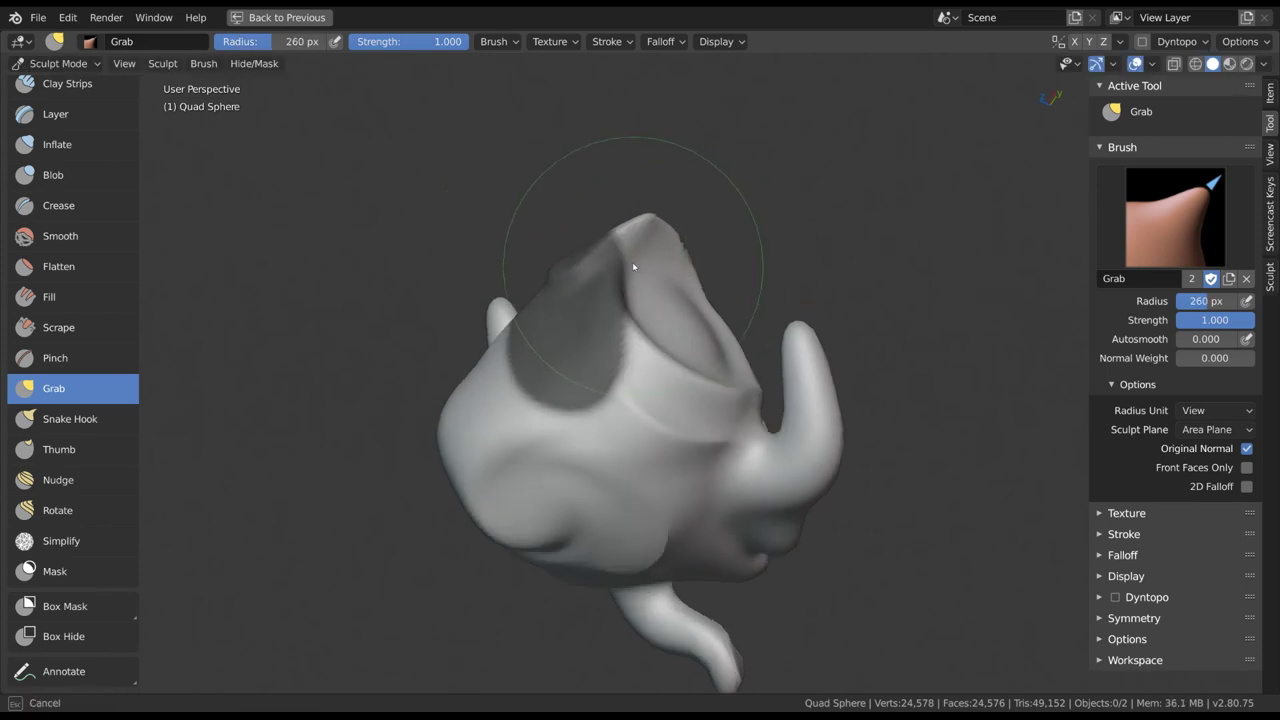
pyautogui.moveTo(611, 186)
pyautogui.mouseDown()
pyautogui.moveTo(600, 330)
pyautogui.moveTo(612, 215)
pyautogui.moveTo(720, 263)
pyautogui.moveTo(697, 234)
pyautogui.moveTo(615, 215)
pyautogui.mouseUp()
pyautogui.moveTo(615, 215)
pyautogui.mouseDown(button='middle')
pyautogui.moveTo(565, 400)
pyautogui.moveTo(631, 409)
pyautogui.moveTo(521, 245)
pyautogui.mouseUp(button='middle')
# Step: Return to the Mask tool at 94 px radius and 0.387 strength and paint additional mask patches beside the masked area
pyautogui.press('x')
pyautogui.press('m')
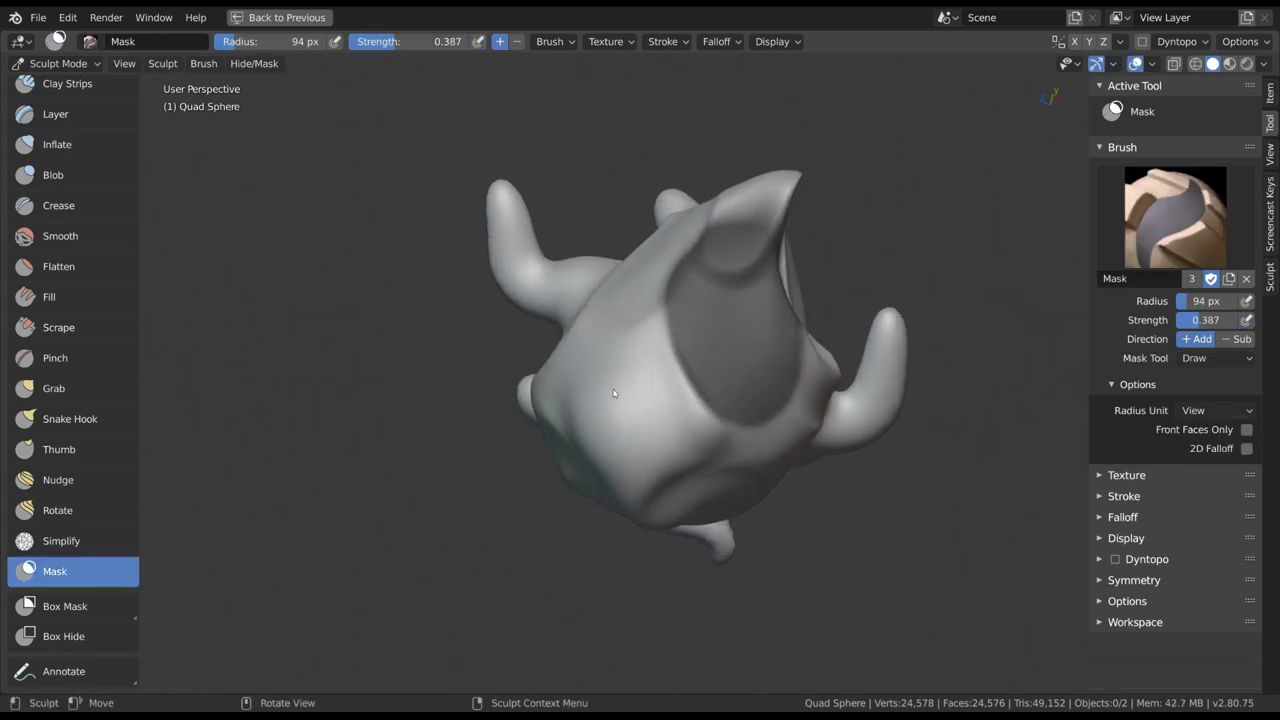
pyautogui.moveTo(619, 400)
pyautogui.mouseDown()
pyautogui.moveTo(621, 342)
pyautogui.moveTo(649, 378)
pyautogui.mouseUp()
pyautogui.moveTo(672, 376); pyautogui.dragTo(735, 400, button='middle')
pyautogui.moveTo(650, 290); pyautogui.dragTo(654, 366)
# Step: Switch to Grab with a 312 px radius and pull the newly masked region up and down to test the mask's protection
pyautogui.moveTo(417, 263)
pyautogui.mouseDown(button='middle')
pyautogui.moveTo(646, 294)
pyautogui.moveTo(628, 272)
pyautogui.mouseUp(button='middle')
pyautogui.press('g')
pyautogui.moveTo(659, 282); pyautogui.dragTo(649, 210)
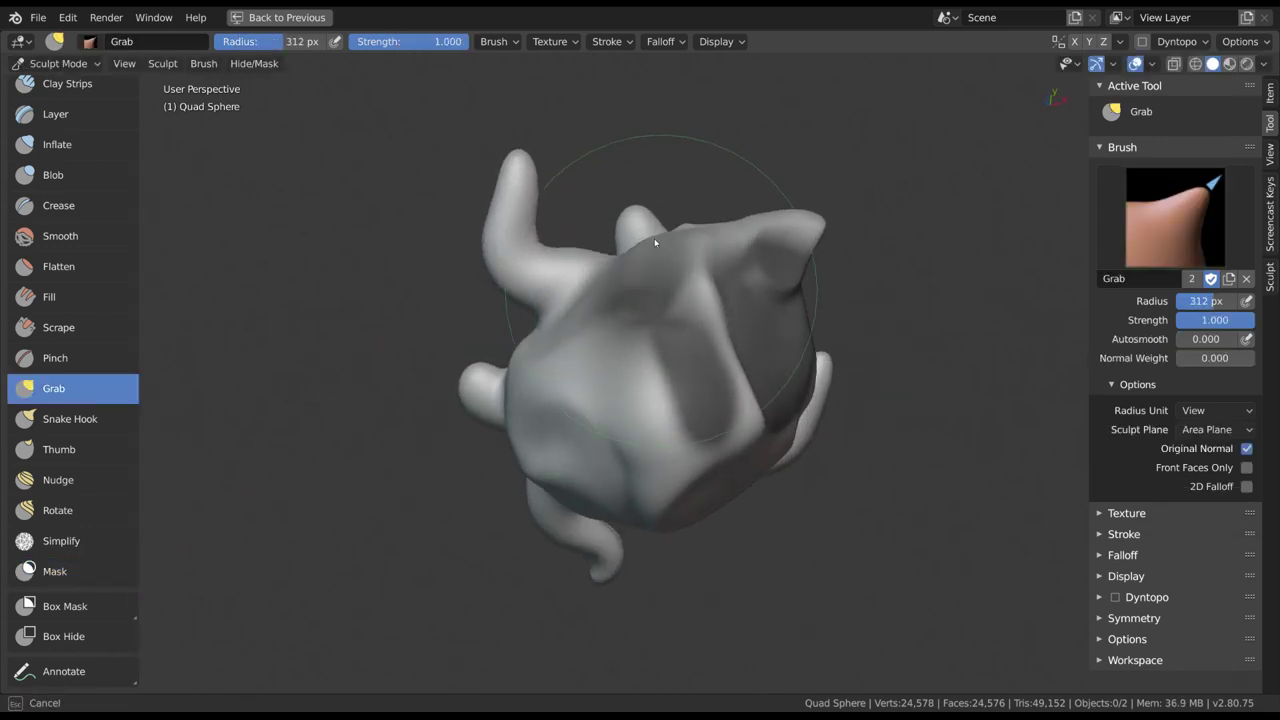
pyautogui.moveTo(657, 260)
pyautogui.mouseDown()
pyautogui.moveTo(662, 380)
pyautogui.moveTo(661, 362)
pyautogui.mouseUp()
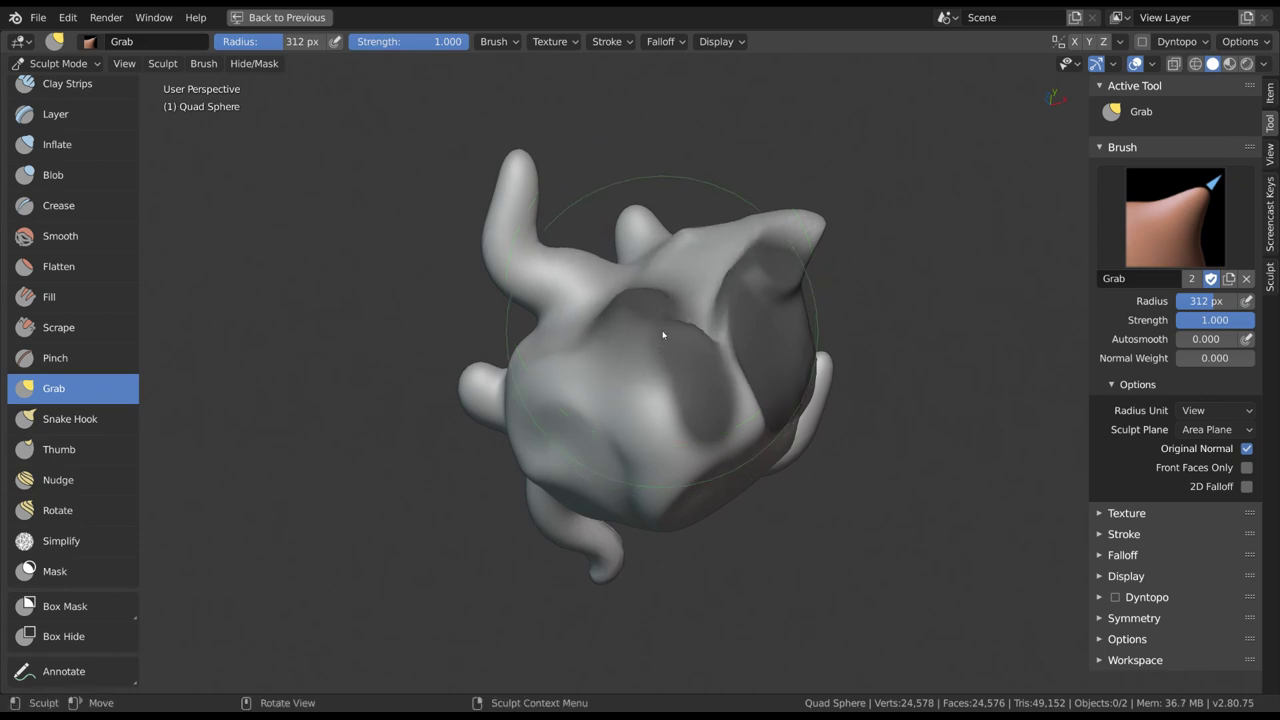
pyautogui.moveTo(663, 325); pyautogui.dragTo(691, 420, button='middle')
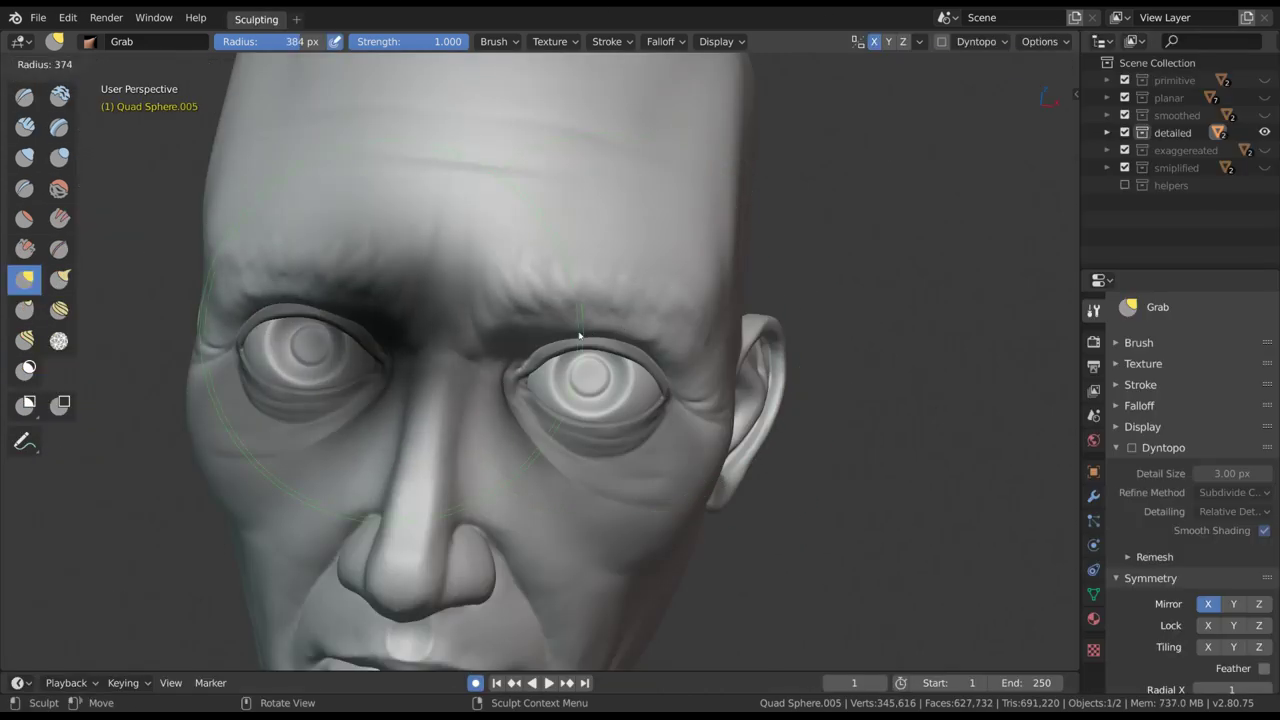
# Step: Show the detailed head sculpt and reduce the Grab radius to 148 px while examining its brow and eyes
pyautogui.click(545, 342)
pyautogui.scroll(4, 615, 369)
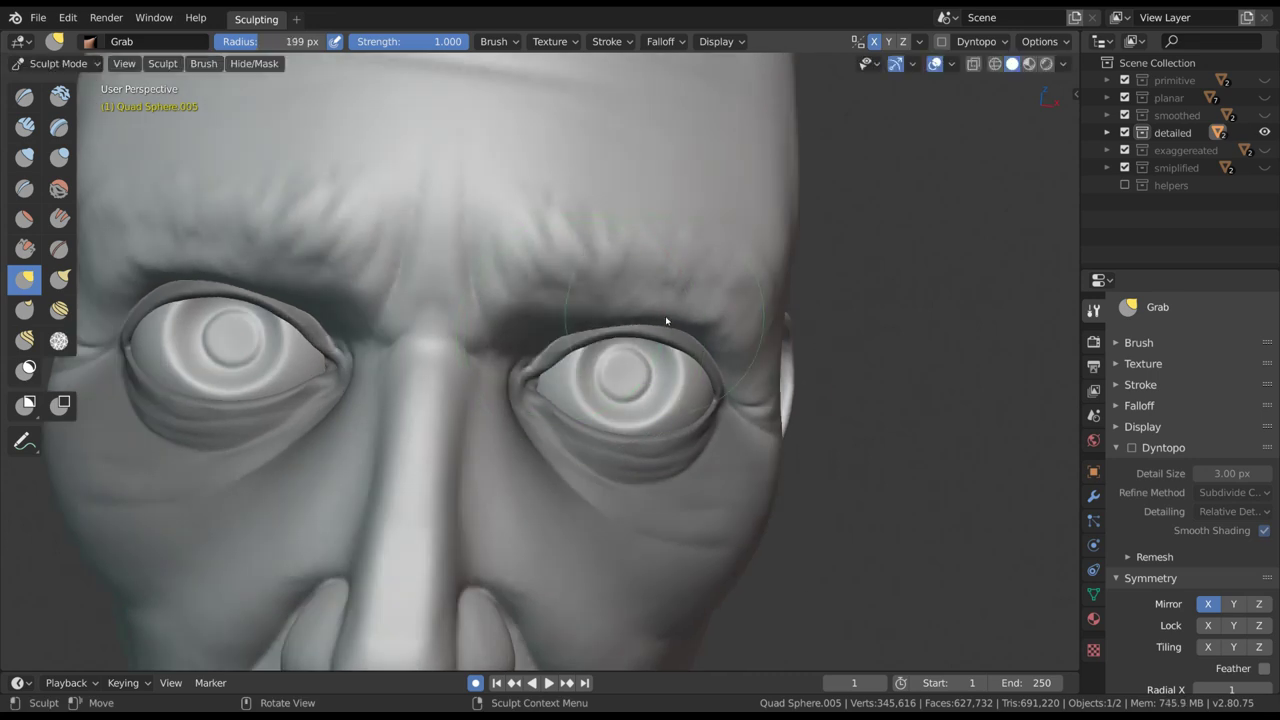
pyautogui.press('f')
pyautogui.click(701, 329)
pyautogui.moveTo(703, 331)
pyautogui.mouseDown(button='middle')
pyautogui.moveTo(729, 343)
pyautogui.moveTo(737, 327)
pyautogui.mouseUp(button='middle')
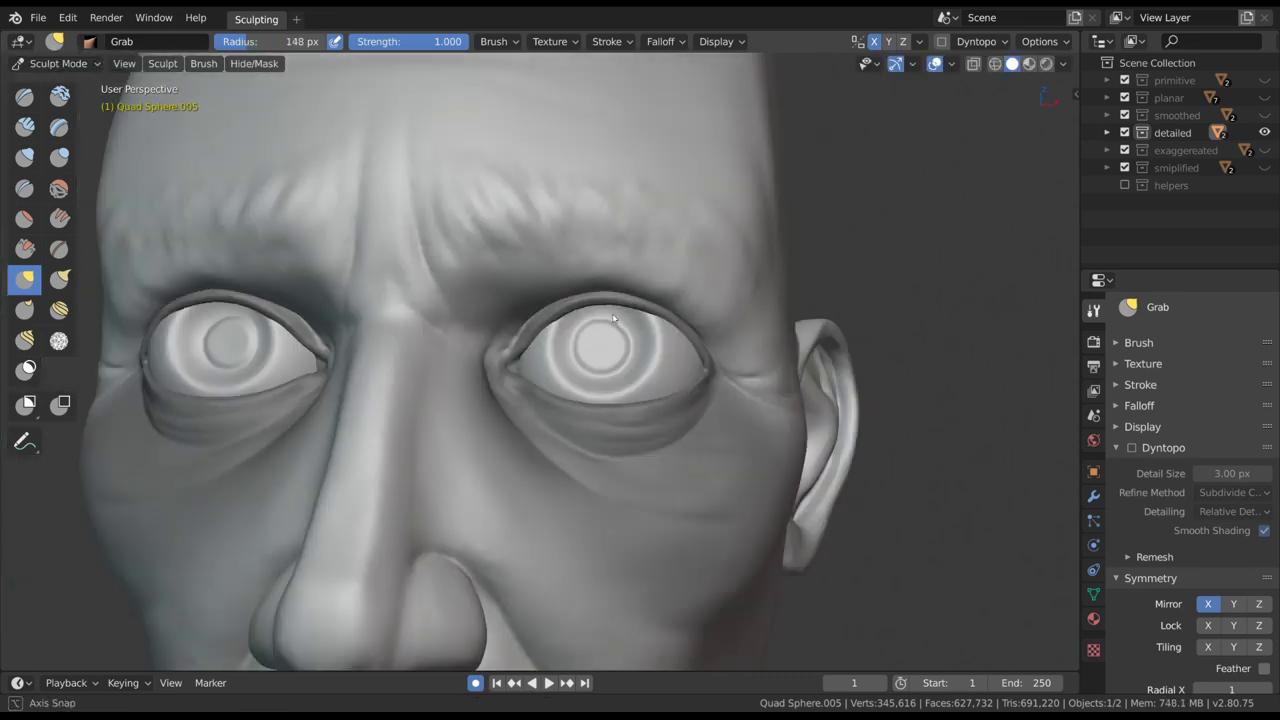
pyautogui.moveTo(450, 300); pyautogui.dragTo(534, 306, button='middle')
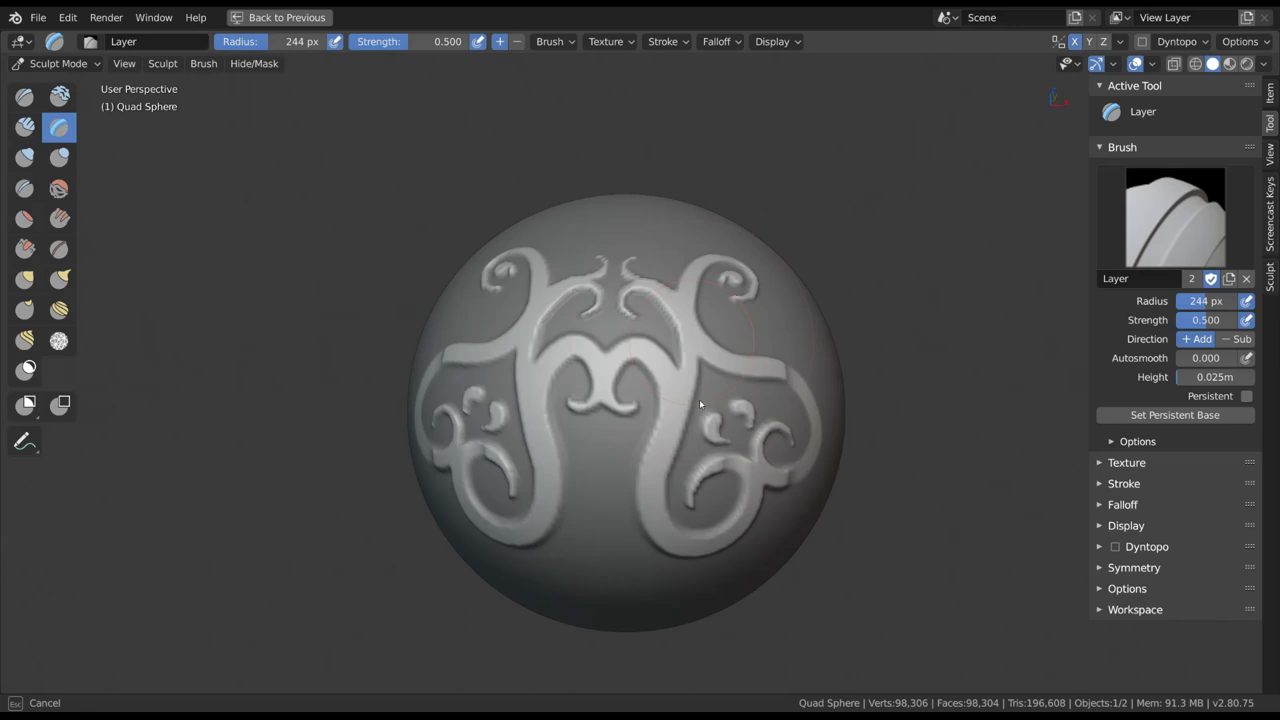
# Step: Return to the horned form with the Mask tool and set the mask overlay opacity to 0.507
pyautogui.moveTo(699, 404)
pyautogui.mouseDown(button='middle')
pyautogui.moveTo(749, 251)
pyautogui.moveTo(737, 449)
pyautogui.moveTo(703, 413)
pyautogui.moveTo(769, 406)
pyautogui.mouseUp(button='middle')
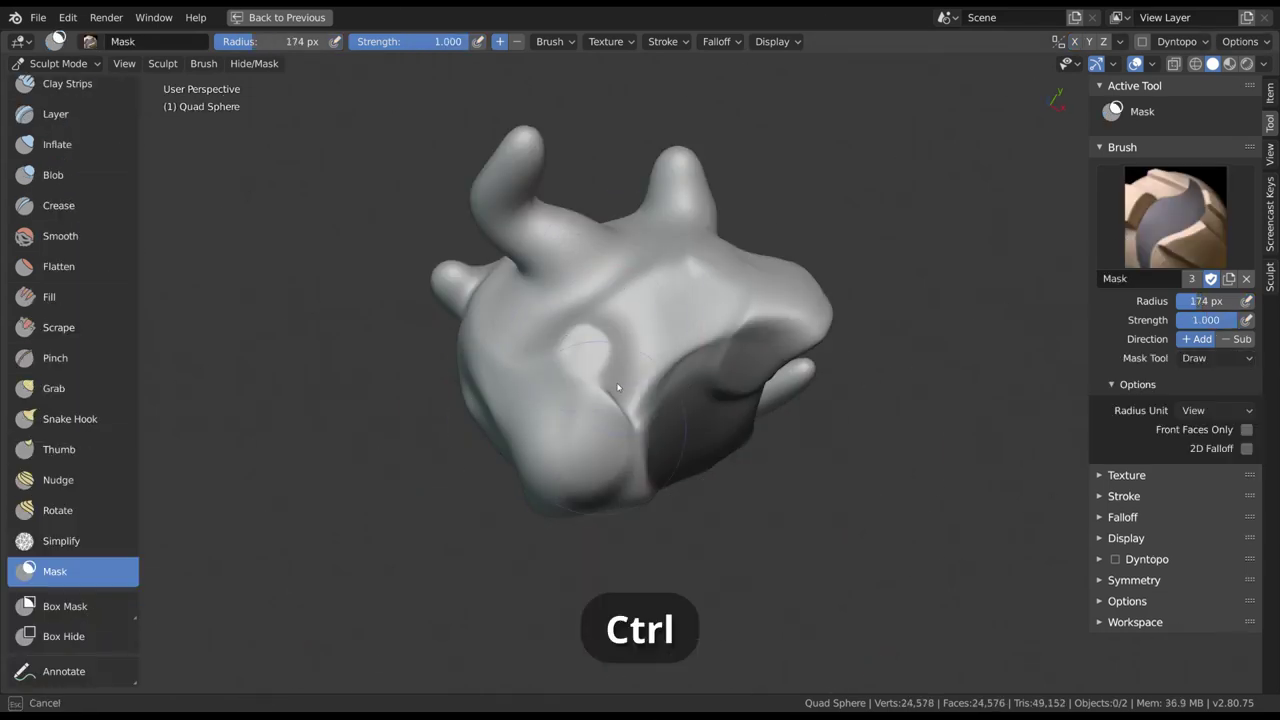
pyautogui.moveTo(638, 326); pyautogui.dragTo(633, 309, button='middle')
pyautogui.moveTo(680, 420)
pyautogui.mouseDown(button='middle')
pyautogui.moveTo(667, 429)
pyautogui.moveTo(694, 463)
pyautogui.moveTo(703, 366)
pyautogui.moveTo(740, 320)
pyautogui.moveTo(698, 248)
pyautogui.moveTo(640, 400)
pyautogui.moveTo(749, 386)
pyautogui.moveTo(625, 430)
pyautogui.mouseUp(button='middle')
pyautogui.click(1153, 64)
pyautogui.moveTo(1175, 455)
pyautogui.mouseDown()
pyautogui.moveTo(1260, 455)
pyautogui.moveTo(1085, 455)
pyautogui.moveTo(1152, 449)
pyautogui.mouseUp()
# Step: Set the Mask radius to 115 px and switch the mask overlay off and back on
pyautogui.moveTo(665, 388); pyautogui.dragTo(724, 367, button='middle')
pyautogui.press('f')
pyautogui.click(605, 359)
pyautogui.moveTo(605, 359); pyautogui.dragTo(660, 372, button='middle')
pyautogui.click(1152, 64)
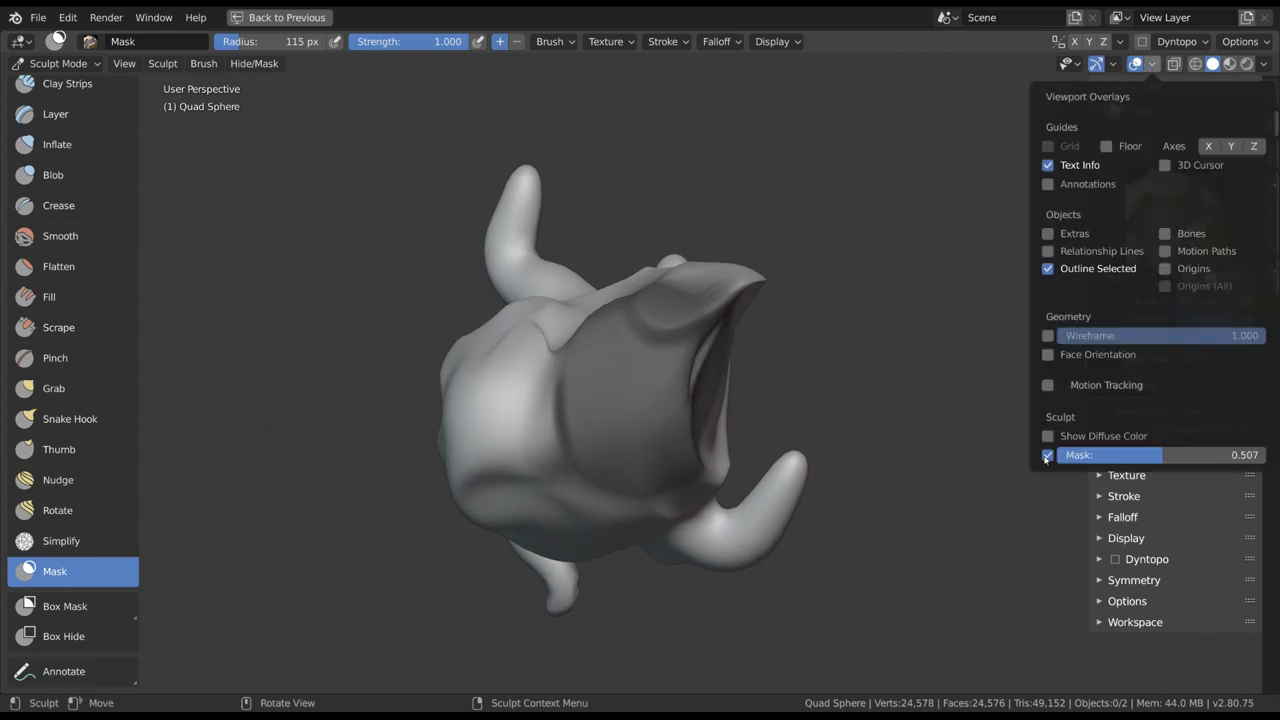
pyautogui.click(1047, 455)
pyautogui.click(1047, 455)
# Step: Toggle the mask's visibility off and on, and invert the mask and back again
pyautogui.moveTo(680, 388); pyautogui.dragTo(640, 345, button='middle')
pyautogui.hotkey('ctrl', 'm')
pyautogui.hotkey('ctrl', 'm')
pyautogui.hotkey('ctrl', 'i')
pyautogui.hotkey('ctrl', 'i')
# Step: Reduce the Mask brush radius to 69 px
pyautogui.moveTo(648, 420)
pyautogui.mouseDown(button='middle')
pyautogui.moveTo(654, 435)
pyautogui.moveTo(652, 384)
pyautogui.mouseUp(button='middle')
pyautogui.press('f')
pyautogui.click(611, 386)
pyautogui.scroll(-1, 627, 386)
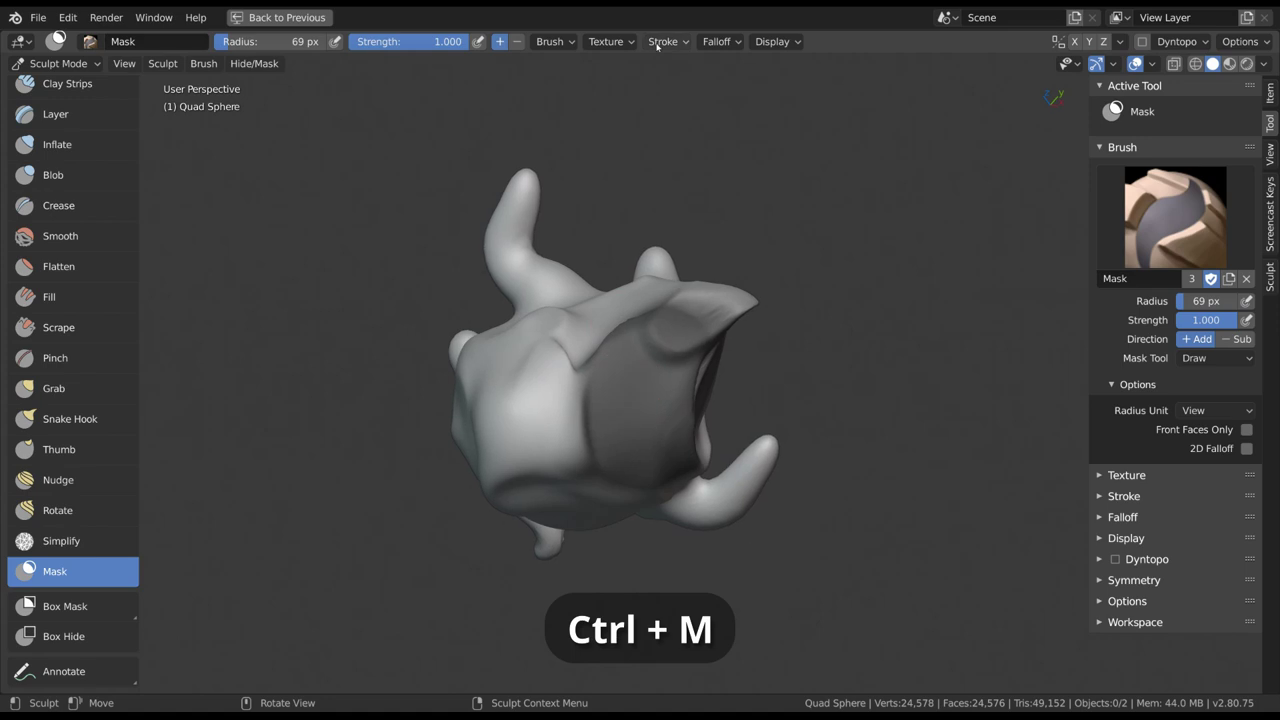
# Step: Invert the mask back and forth, and clear it from the whole mesh
pyautogui.hotkey('ctrl', 'i')
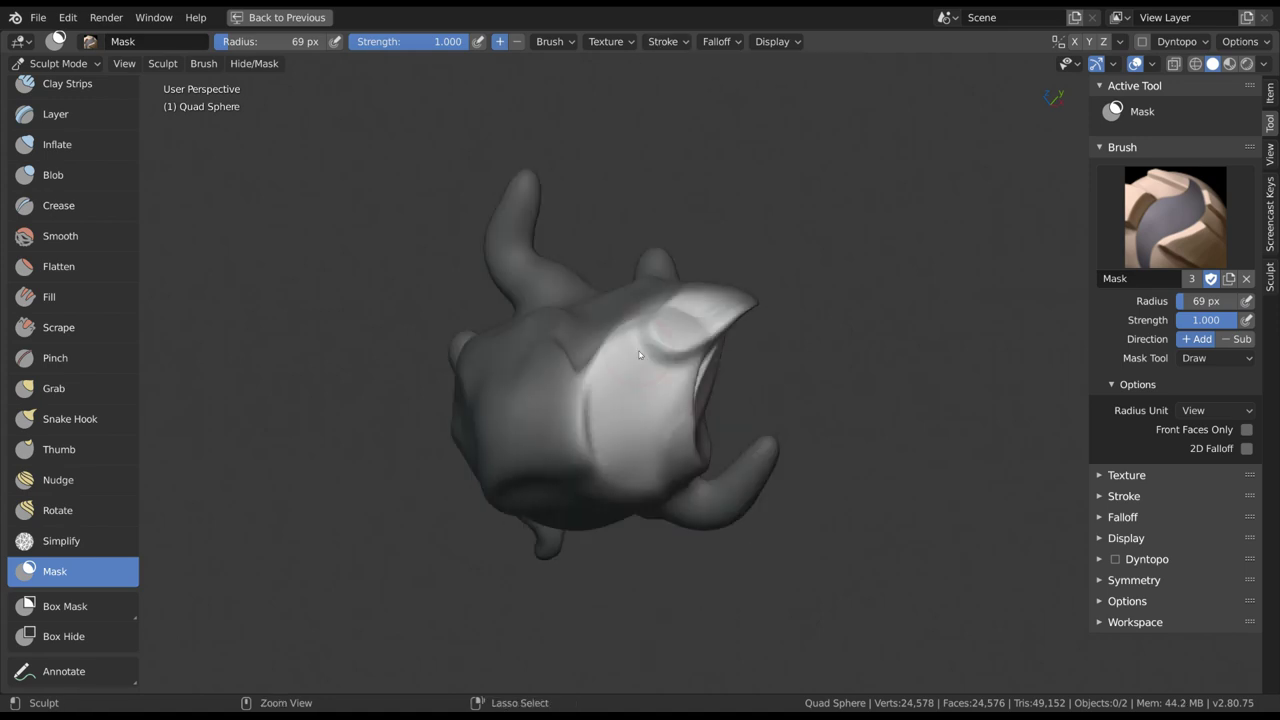
pyautogui.hotkey('ctrl', 'i')
pyautogui.hotkey('ctrl', 'i')
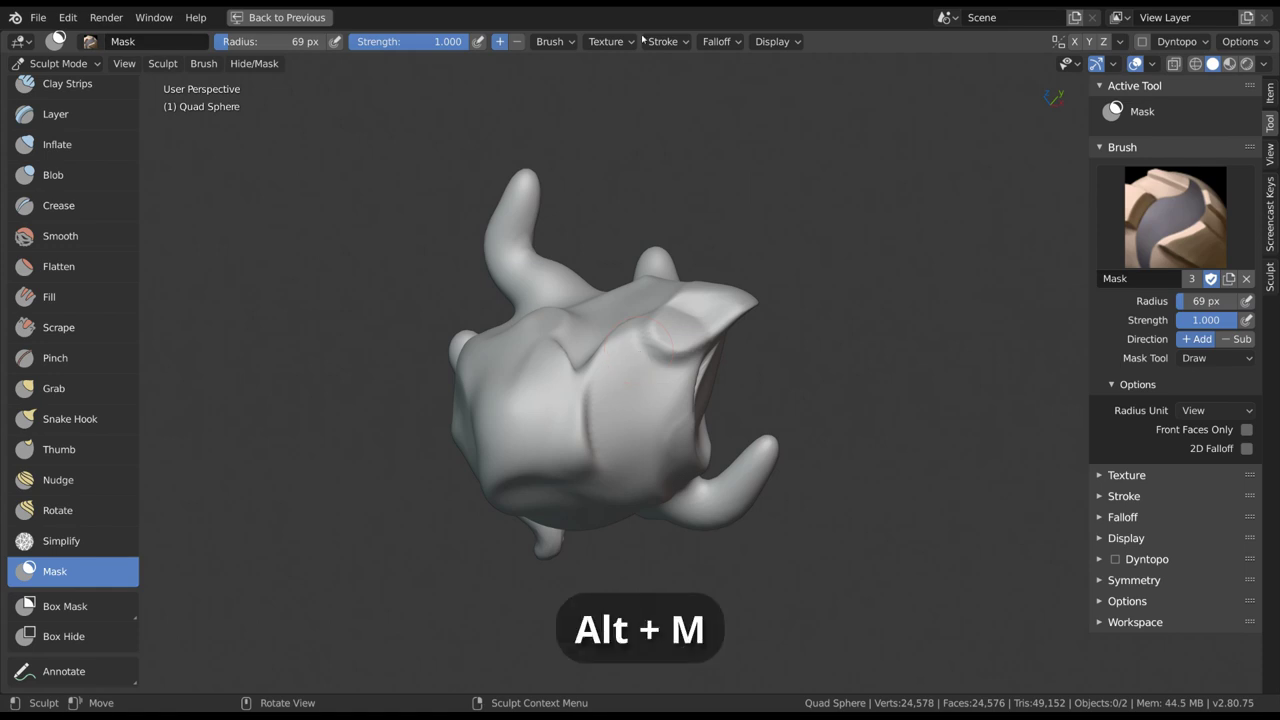
# Step: Reduce the Mask brush radius to 48 px over the unmasked surface
pyautogui.moveTo(688, 400); pyautogui.dragTo(641, 375, button='middle')
pyautogui.press('f')
pyautogui.click(624, 378)
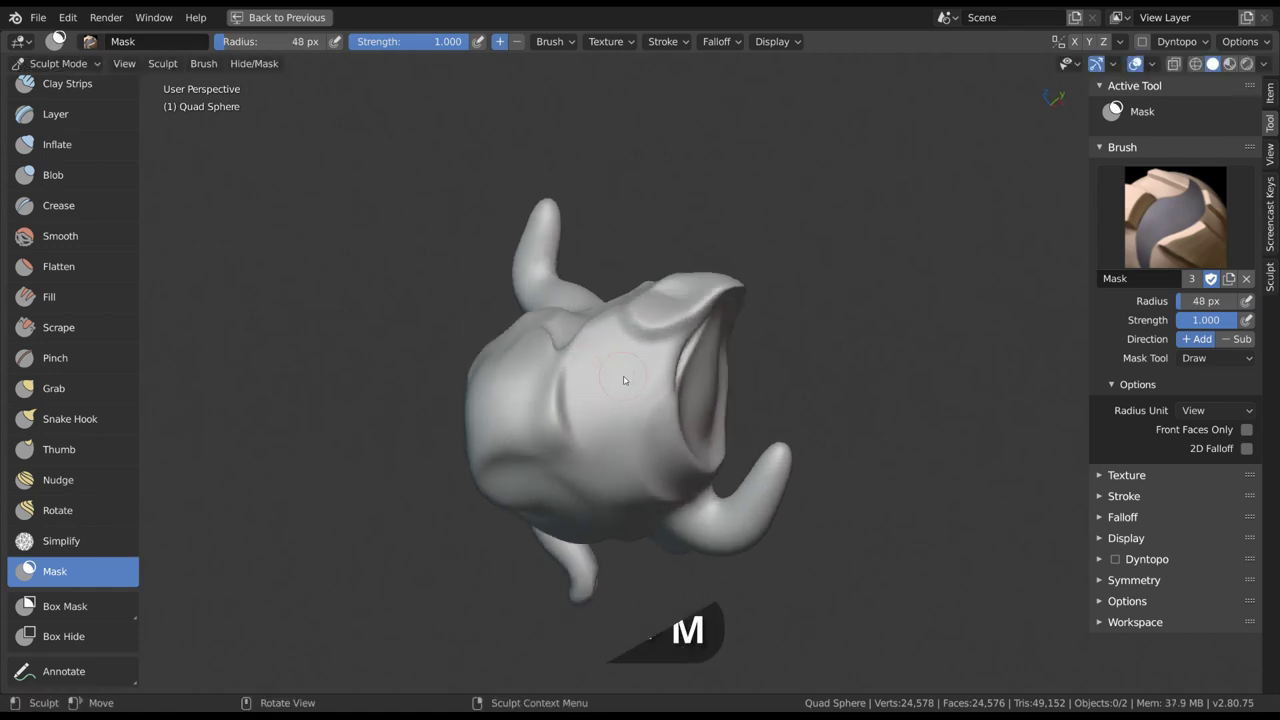
# Step: Activate the Box Mask tool, checking its Lasso Mask variant before choosing Box Mask again
pyautogui.click(65, 606)
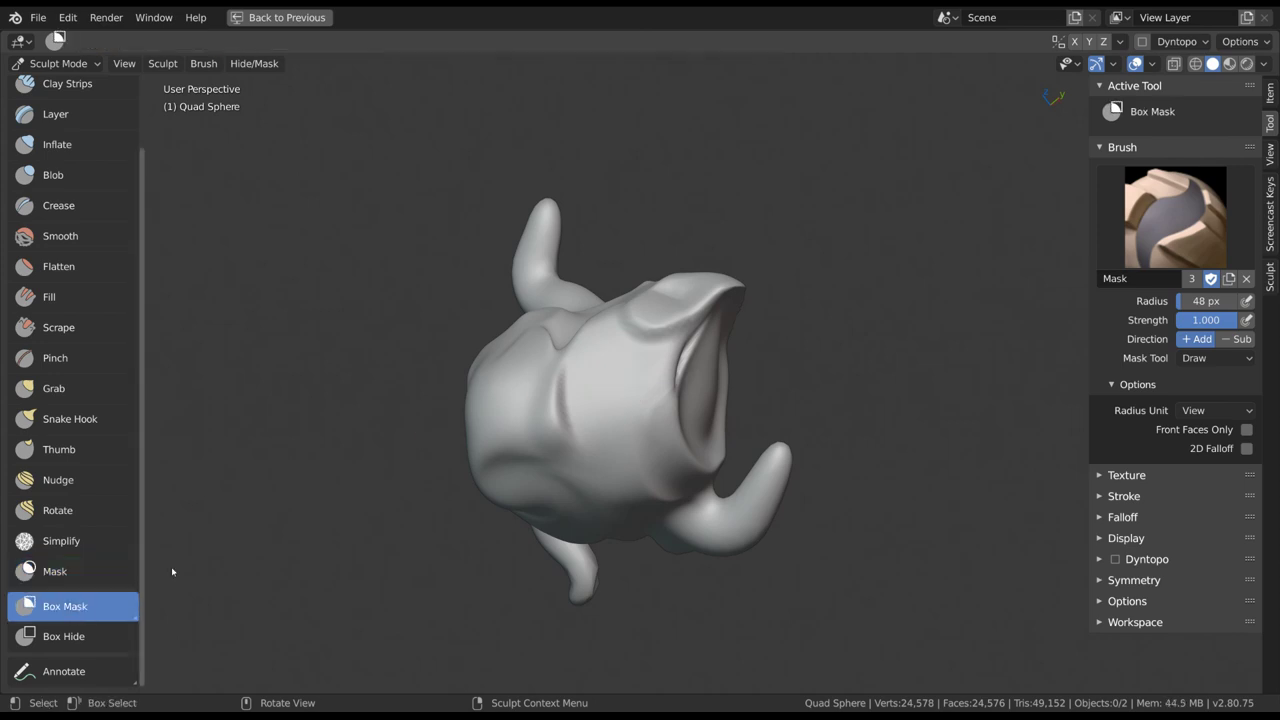
pyautogui.moveTo(500, 440); pyautogui.dragTo(535, 418, button='middle')
pyautogui.click(65, 606)
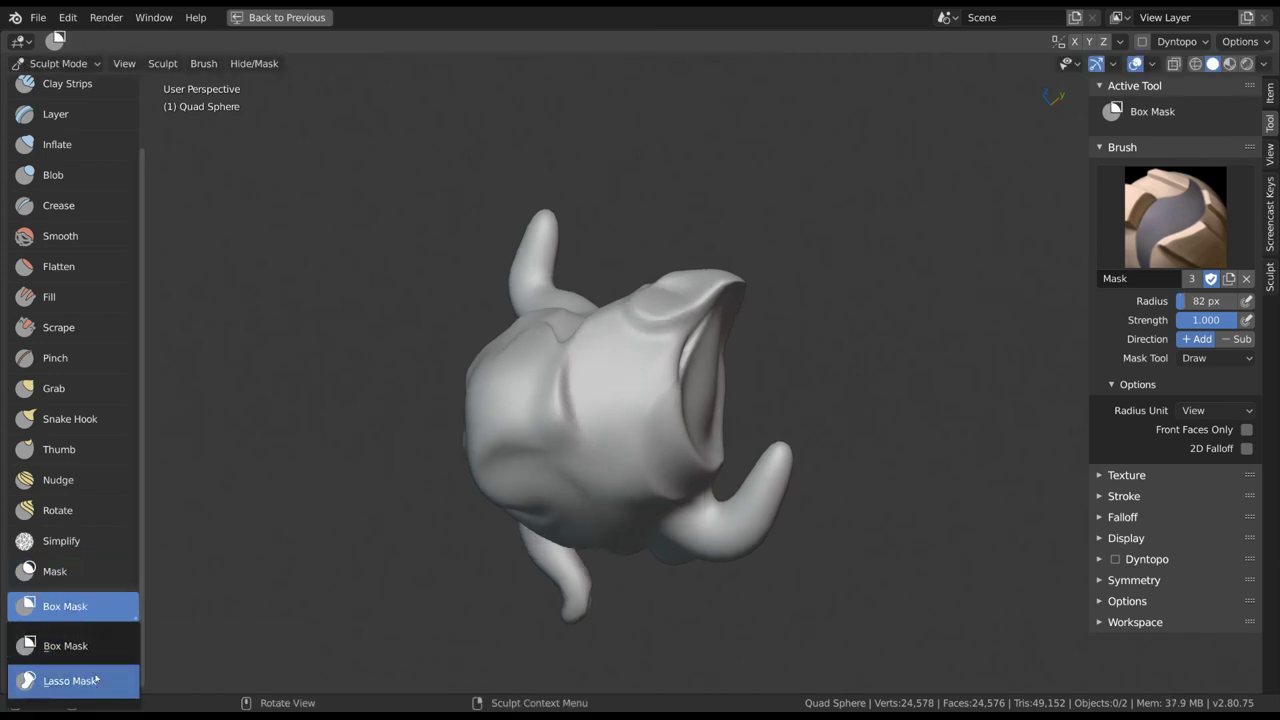
pyautogui.click(95, 654)
pyautogui.moveTo(553, 425); pyautogui.dragTo(590, 405, button='middle')
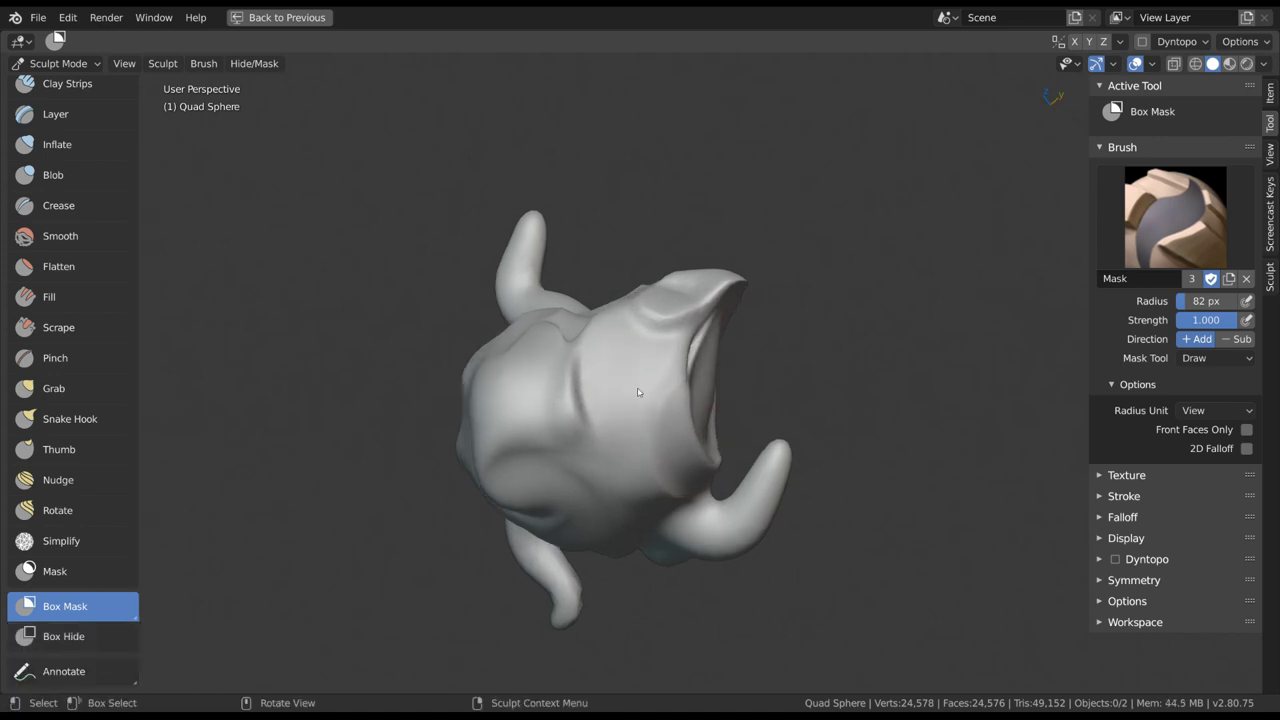
# Step: Box-mask a small area on the side of the body, undo it and clear the mask
pyautogui.moveTo(610, 336); pyautogui.dragTo(644, 390)
pyautogui.moveTo(673, 432); pyautogui.dragTo(642, 356, button='middle')
pyautogui.hotkey('ctrl', 'z')
pyautogui.hotkey('alt', 'm')
# Step: Box-mask a tall rectangular patch beside the mouth opening, inspect it and clear the mask
pyautogui.moveTo(675, 410); pyautogui.dragTo(644, 392, button='middle')
pyautogui.moveTo(612, 370); pyautogui.dragTo(676, 456)
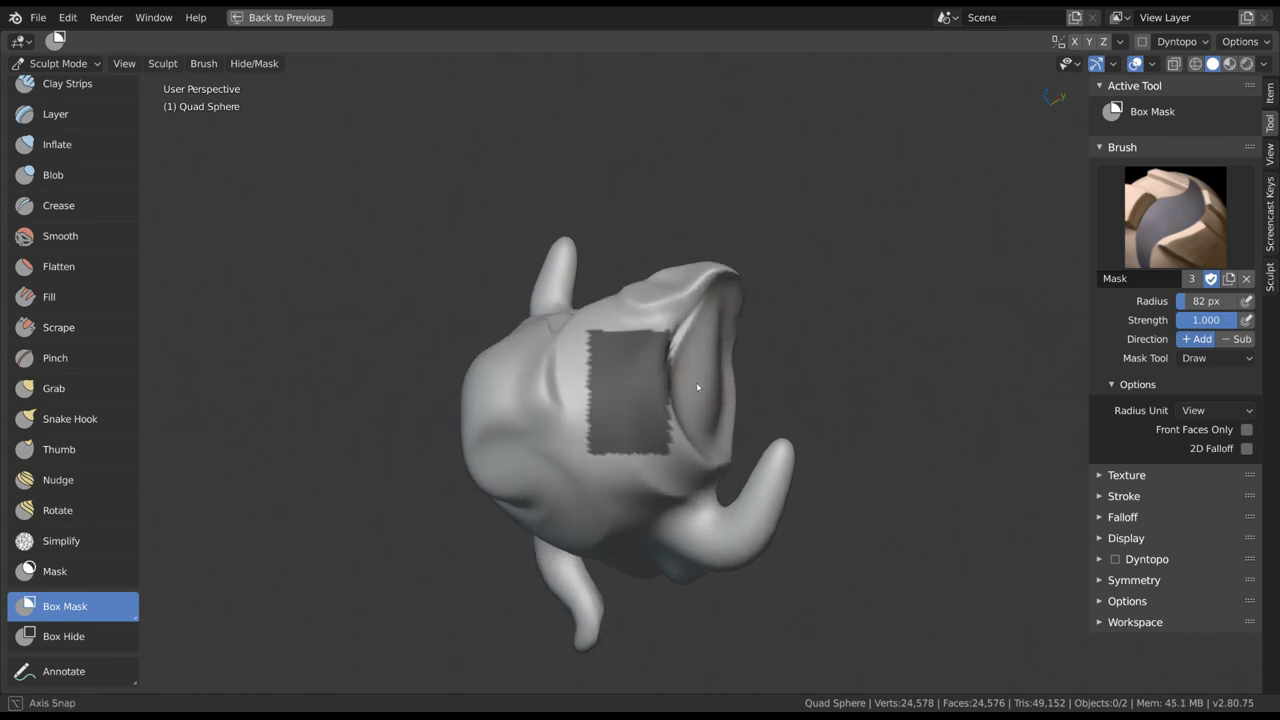
pyautogui.moveTo(691, 386); pyautogui.dragTo(615, 396, button='middle')
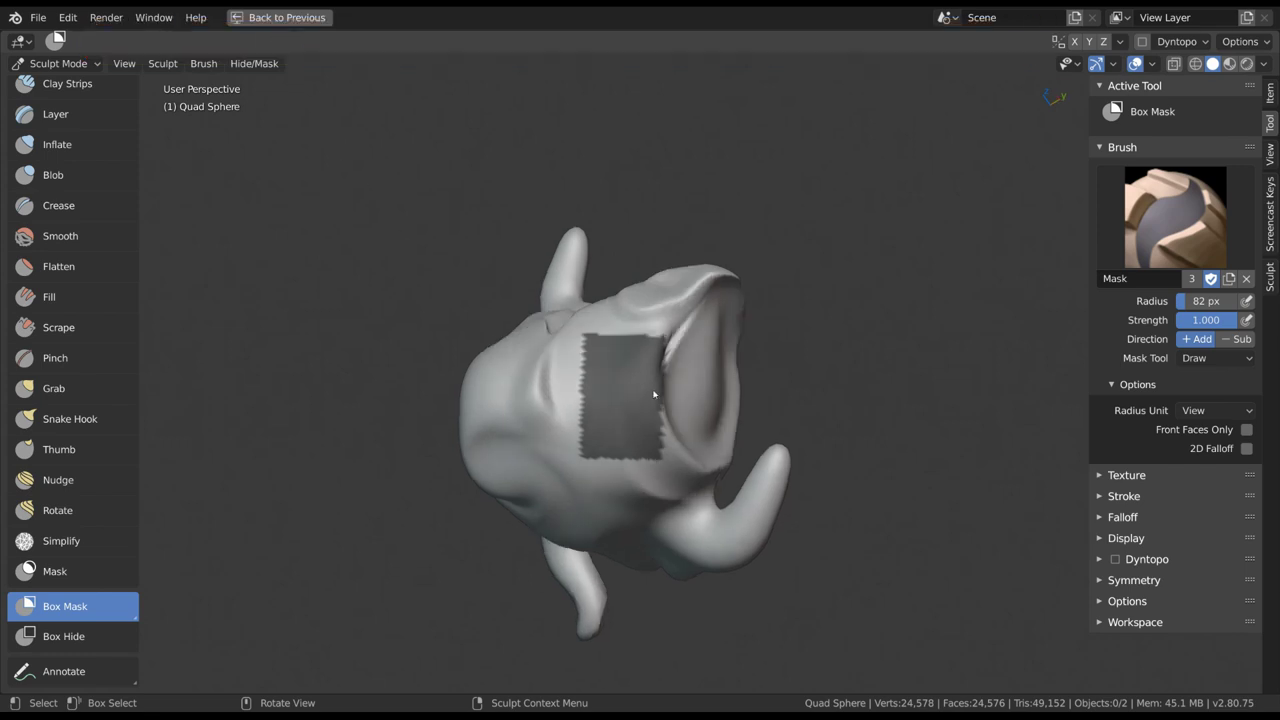
pyautogui.hotkey('alt', 'm')
pyautogui.moveTo(663, 380)
pyautogui.mouseDown(button='middle')
pyautogui.moveTo(633, 371)
pyautogui.moveTo(669, 366)
pyautogui.moveTo(625, 374)
pyautogui.moveTo(689, 343)
pyautogui.mouseUp(button='middle')
# Step: With the Mask brush active, box-mask several parts of the body and horns, and clear the mask
pyautogui.click(74, 578)
pyautogui.press('b')
pyautogui.moveTo(637, 212); pyautogui.dragTo(814, 404)
pyautogui.moveTo(786, 394); pyautogui.dragTo(589, 364, button='middle')
pyautogui.press('b')
pyautogui.moveTo(490, 250)
pyautogui.mouseDown()
pyautogui.moveTo(408, 383)
pyautogui.moveTo(572, 498)
pyautogui.moveTo(660, 256)
pyautogui.moveTo(569, 143)
pyautogui.mouseUp()
pyautogui.moveTo(655, 393)
pyautogui.mouseDown(button='middle')
pyautogui.moveTo(748, 427)
pyautogui.moveTo(797, 371)
pyautogui.moveTo(951, 378)
pyautogui.mouseUp(button='middle')
pyautogui.moveTo(834, 338); pyautogui.dragTo(666, 351, button='middle')
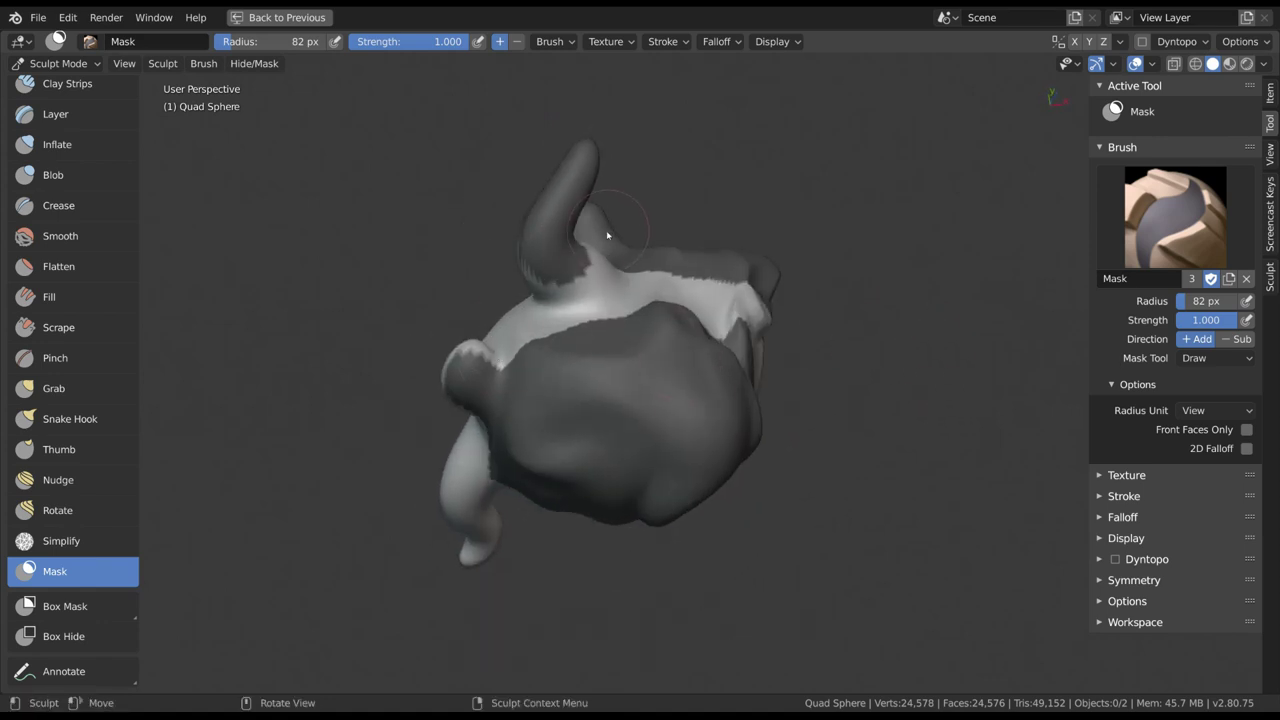
pyautogui.moveTo(781, 320)
pyautogui.mouseDown(button='middle')
pyautogui.moveTo(655, 439)
pyautogui.moveTo(648, 380)
pyautogui.mouseUp(button='middle')
pyautogui.hotkey('alt', 'm')
# Step: Lasso-mask a round area on the body below the horn, and clear the mask
pyautogui.moveTo(642, 311)
pyautogui.keyDown('ctrl'); pyautogui.keyDown('shift'); pyautogui.mouseDown()
pyautogui.moveTo(657, 427)
pyautogui.moveTo(652, 316)
pyautogui.mouseUp(); pyautogui.keyUp('shift'); pyautogui.keyUp('ctrl')
pyautogui.moveTo(663, 414); pyautogui.dragTo(847, 385, button='middle')
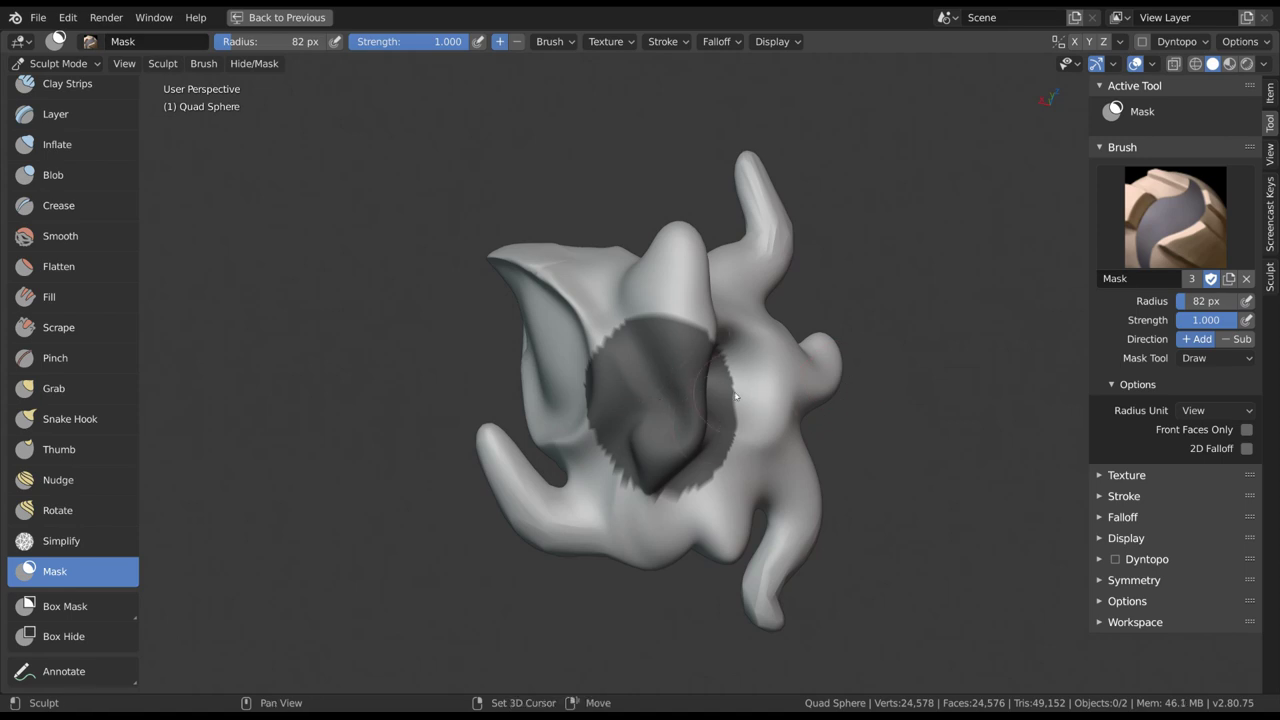
pyautogui.moveTo(731, 392)
pyautogui.mouseDown(button='middle')
pyautogui.moveTo(623, 403)
pyautogui.moveTo(674, 434)
pyautogui.moveTo(840, 409)
pyautogui.moveTo(727, 411)
pyautogui.mouseUp(button='middle')
pyautogui.hotkey('alt', 'm')
pyautogui.moveTo(612, 430)
pyautogui.mouseDown(button='middle')
pyautogui.moveTo(674, 380)
pyautogui.moveTo(587, 425)
pyautogui.mouseUp(button='middle')
# Step: Hide the mouth side of the mesh with a Box Hide selection
pyautogui.click(102, 638)
pyautogui.moveTo(664, 417); pyautogui.dragTo(686, 266, button='middle')
pyautogui.moveTo(662, 216); pyautogui.dragTo(841, 422)
pyautogui.moveTo(841, 422)
pyautogui.mouseDown(button='middle')
pyautogui.moveTo(817, 403)
pyautogui.moveTo(686, 503)
pyautogui.moveTo(711, 526)
pyautogui.moveTo(852, 498)
pyautogui.moveTo(711, 457)
pyautogui.moveTo(670, 470)
pyautogui.moveTo(753, 377)
pyautogui.moveTo(686, 400)
pyautogui.mouseUp(button='middle')
# Step: Switch to the Grab brush, set its radius to 314 px and pull the visible mesh edge upward beside the hidden region
pyautogui.press('f')
pyautogui.click(718, 332)
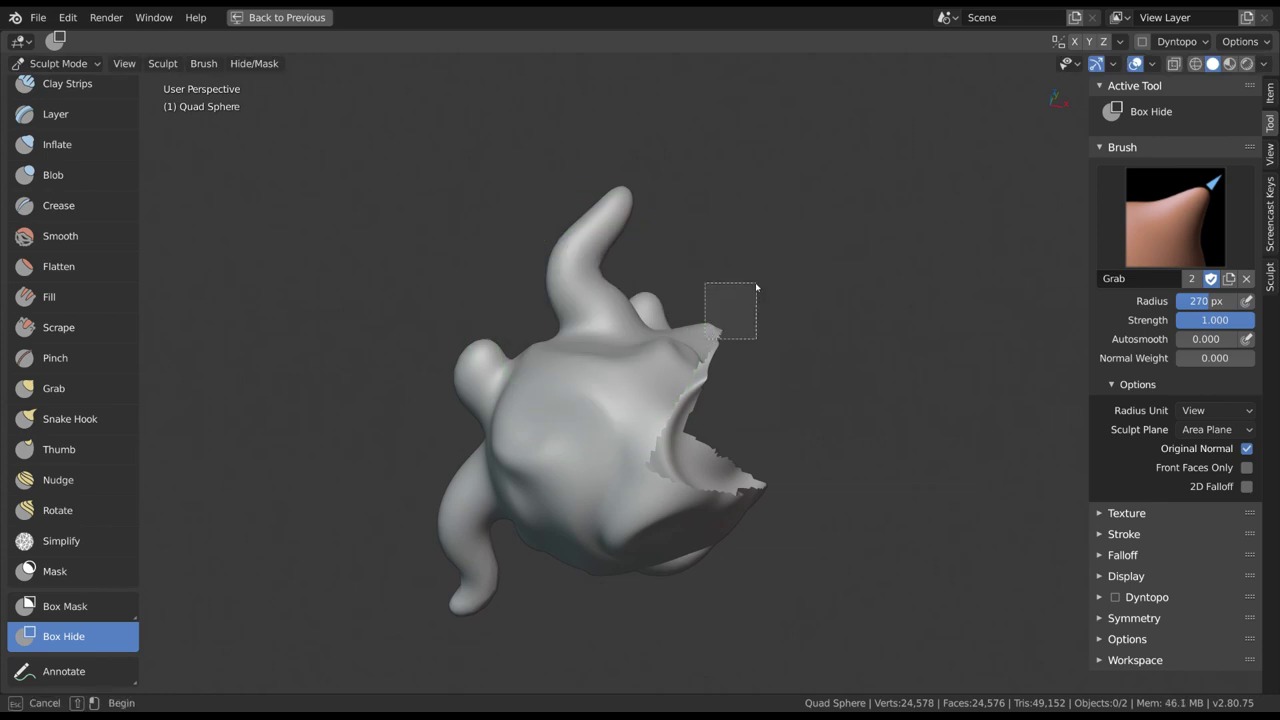
pyautogui.click(91, 338)
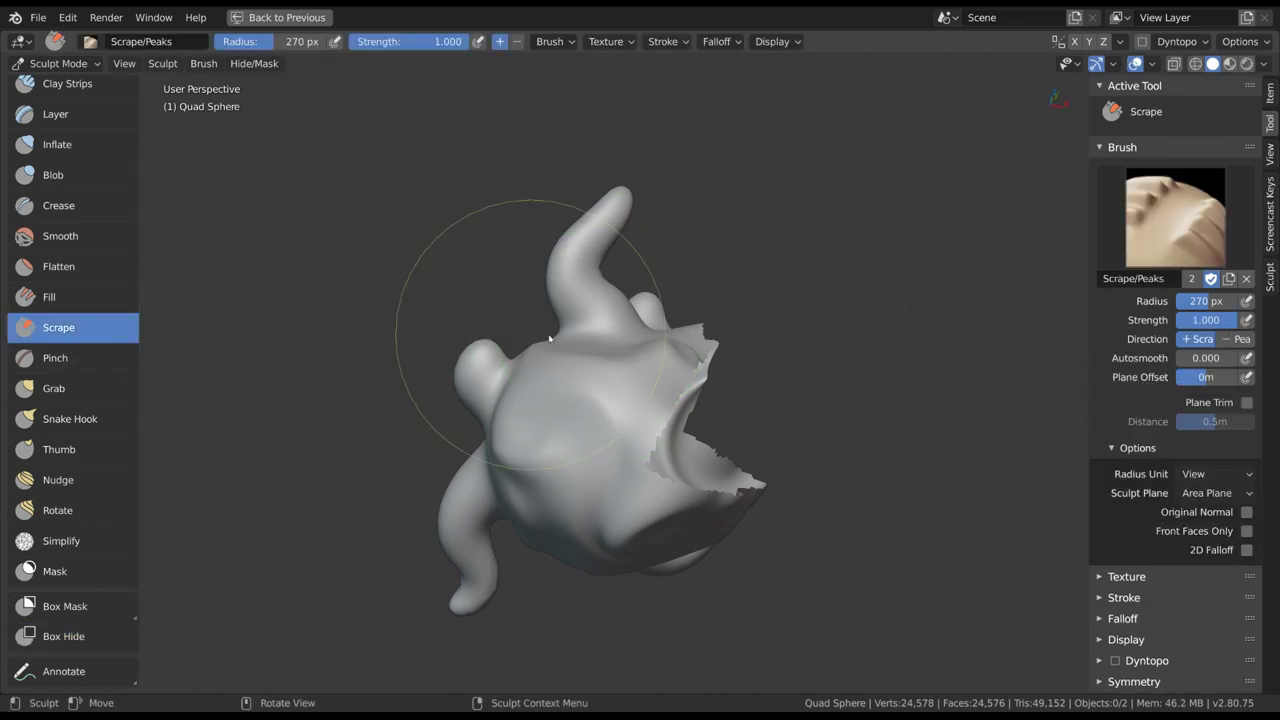
pyautogui.press('g')
pyautogui.press('f')
pyautogui.click(722, 347)
pyautogui.moveTo(700, 350)
pyautogui.mouseDown()
pyautogui.moveTo(730, 270)
pyautogui.moveTo(695, 285)
pyautogui.moveTo(740, 311)
pyautogui.moveTo(686, 292)
pyautogui.mouseUp()
# Step: Switch to Edit Mode and reveal the hidden geometry with everything deselected
pyautogui.hotkey('ctrl', 'Tab')
pyautogui.click(812, 340)
pyautogui.moveTo(821, 363); pyautogui.dragTo(760, 357, button='middle')
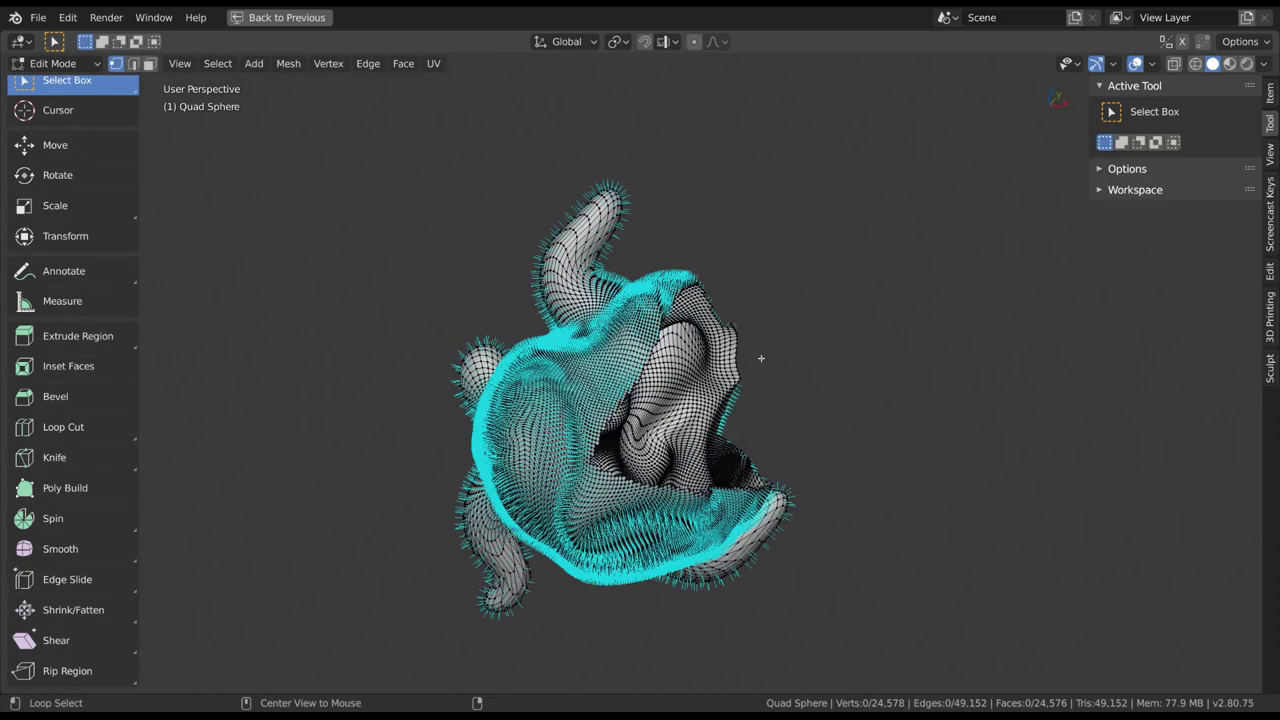
pyautogui.keyDown('alt'); pyautogui.click(765, 350); pyautogui.keyUp('alt')
pyautogui.hotkey('alt', 'a')
pyautogui.scroll(2, 700, 380)
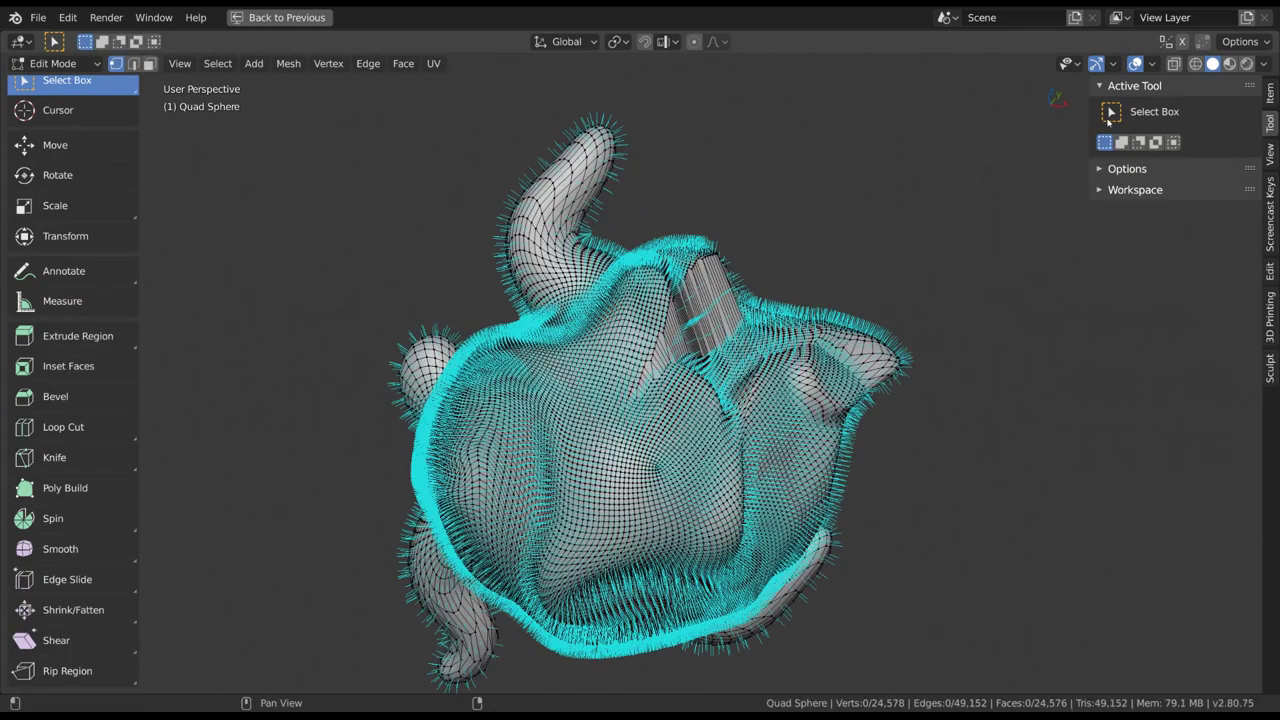
# Step: Turn off the normals overlay and circle-select an oval patch inside the mouth opening
pyautogui.click(1152, 63)
pyautogui.click(1083, 646)
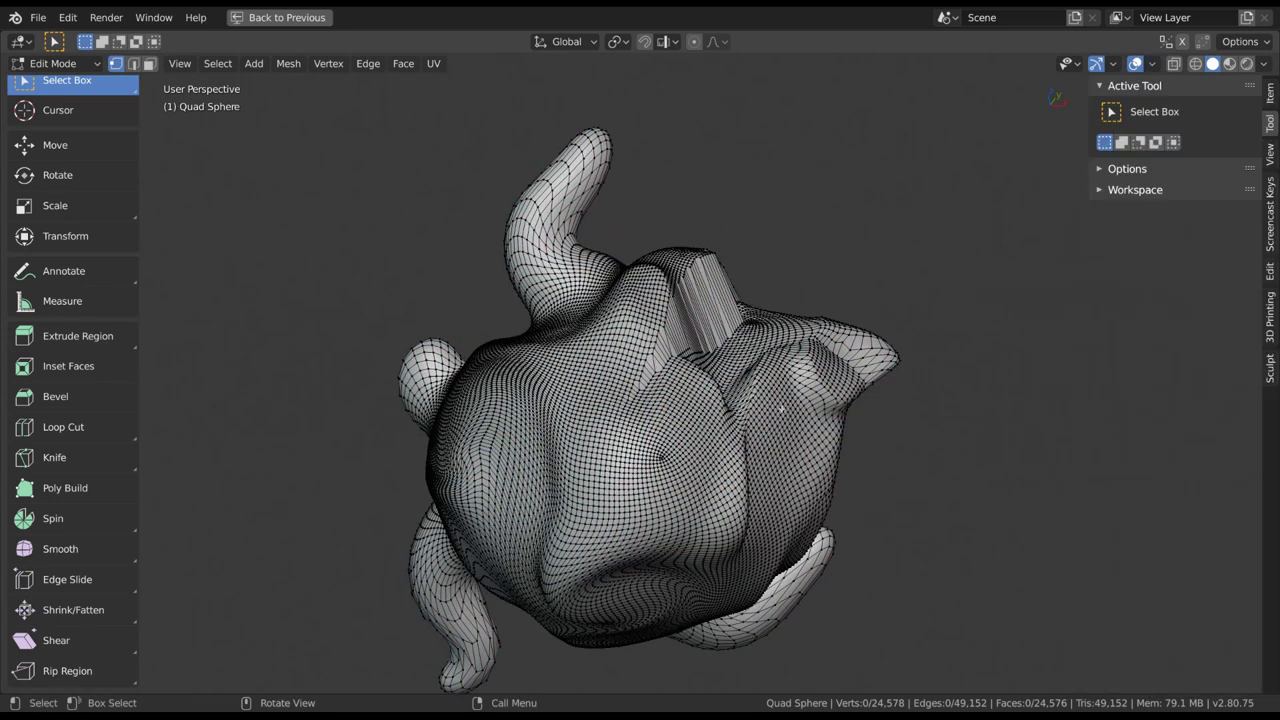
pyautogui.press('c')
pyautogui.moveTo(771, 396); pyautogui.dragTo(764, 405)
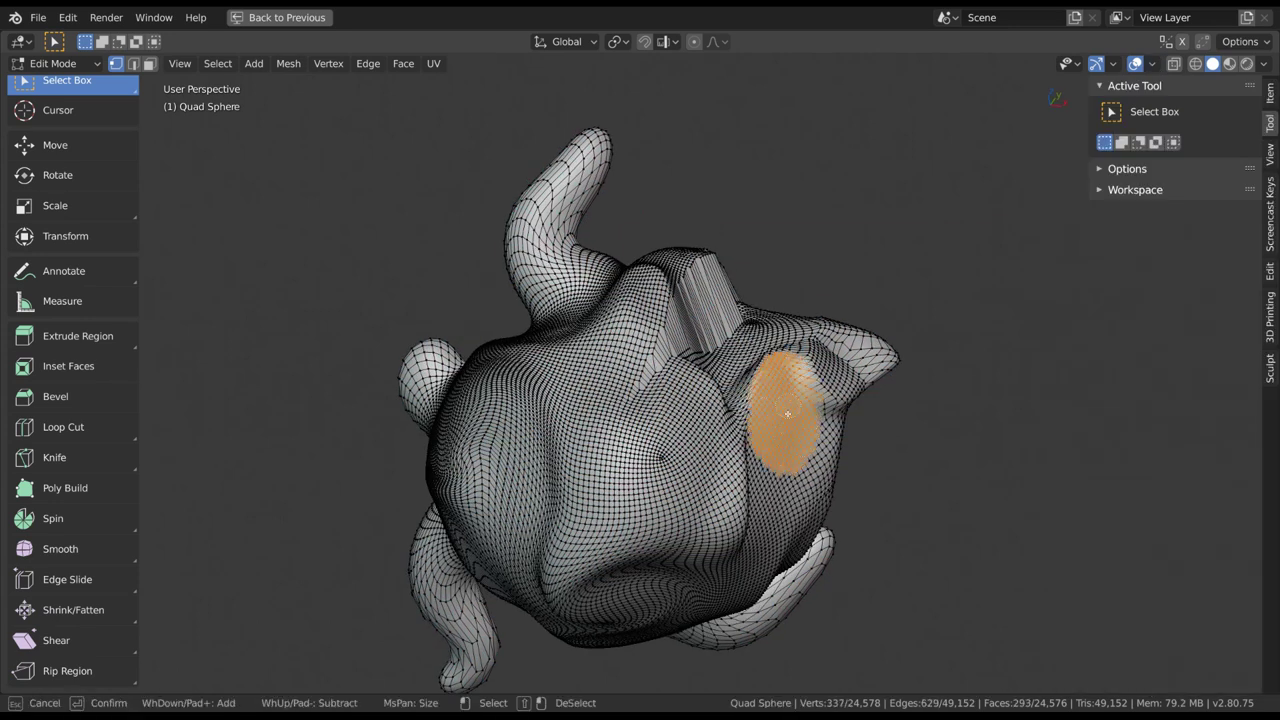
pyautogui.press('Escape')
# Step: Return to Sculpt Mode and draw a freehand annotation stroke beside the model
pyautogui.hotkey('ctrl', 'Tab')
pyautogui.click(794, 434)
pyautogui.scroll(-2, 95, 293)
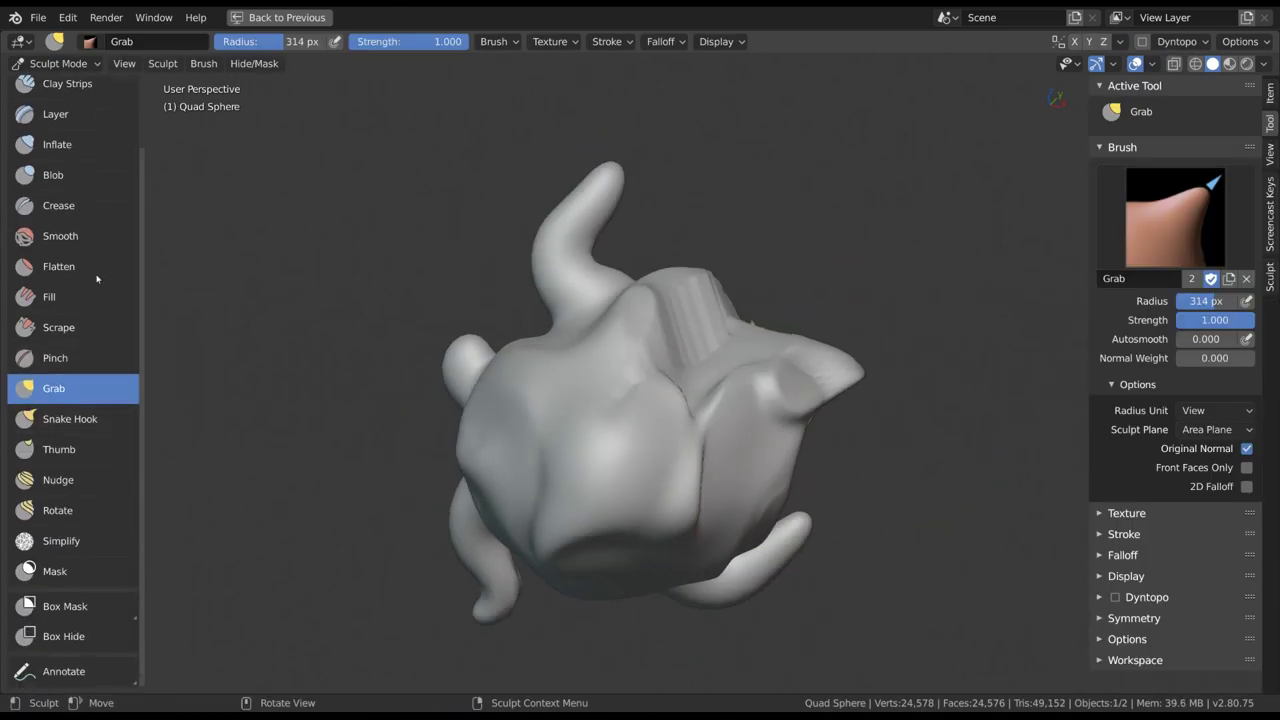
pyautogui.click(64, 671)
pyautogui.moveTo(740, 254)
pyautogui.mouseDown()
pyautogui.moveTo(746, 205)
pyautogui.moveTo(818, 212)
pyautogui.mouseUp()
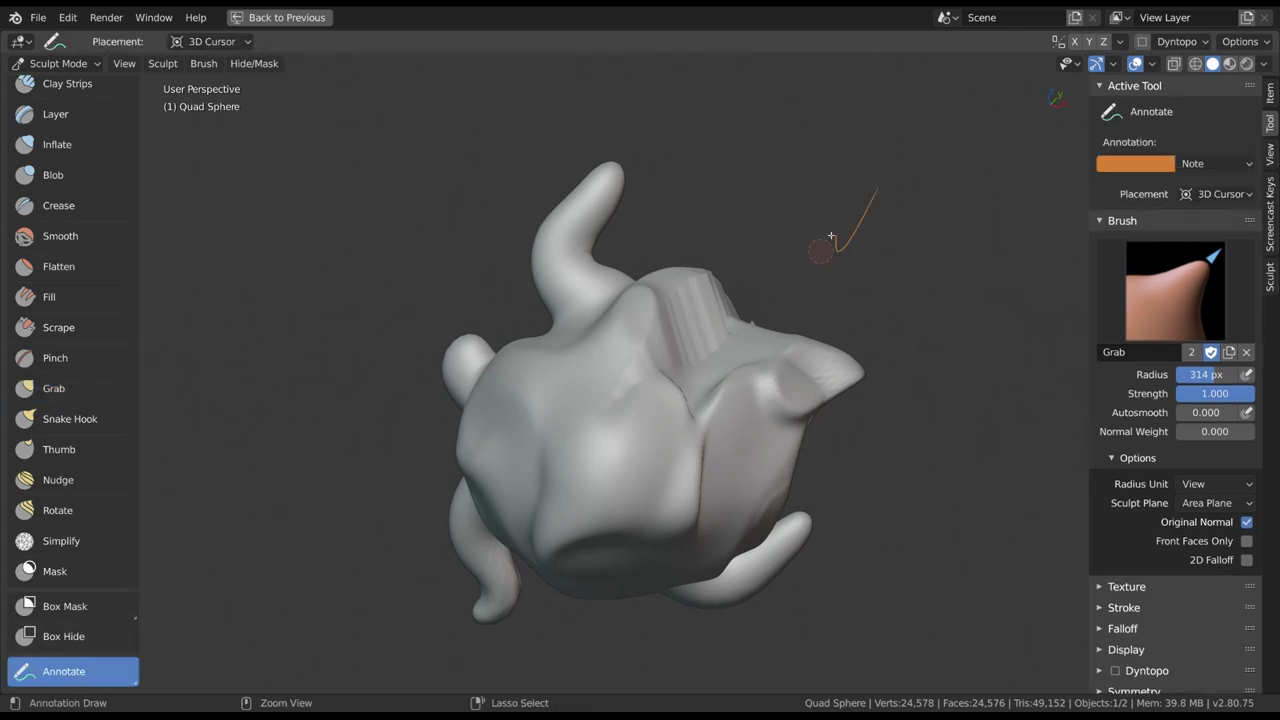
# Step: Activate the Draw brush and set its radius to 198 px
pyautogui.scroll(3, 80, 300)
pyautogui.click(91, 95)
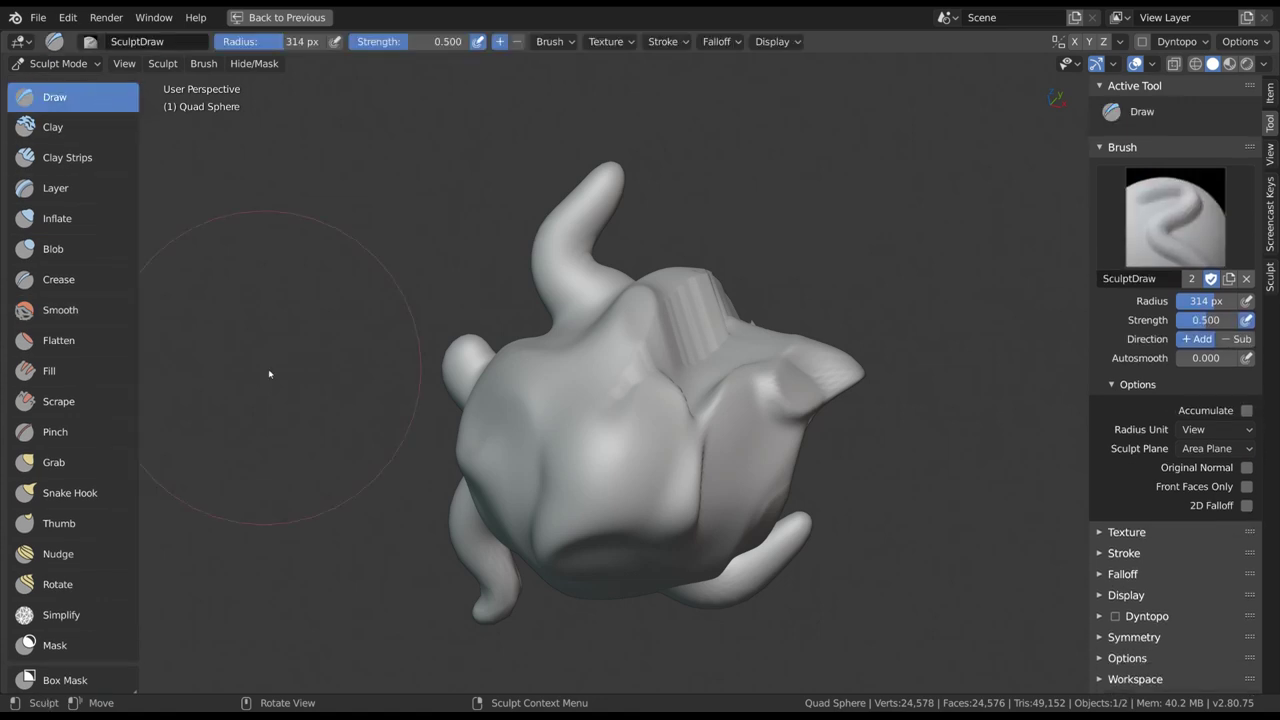
pyautogui.press('f')
pyautogui.click(686, 370)
pyautogui.moveTo(686, 370); pyautogui.dragTo(718, 368, button='middle')
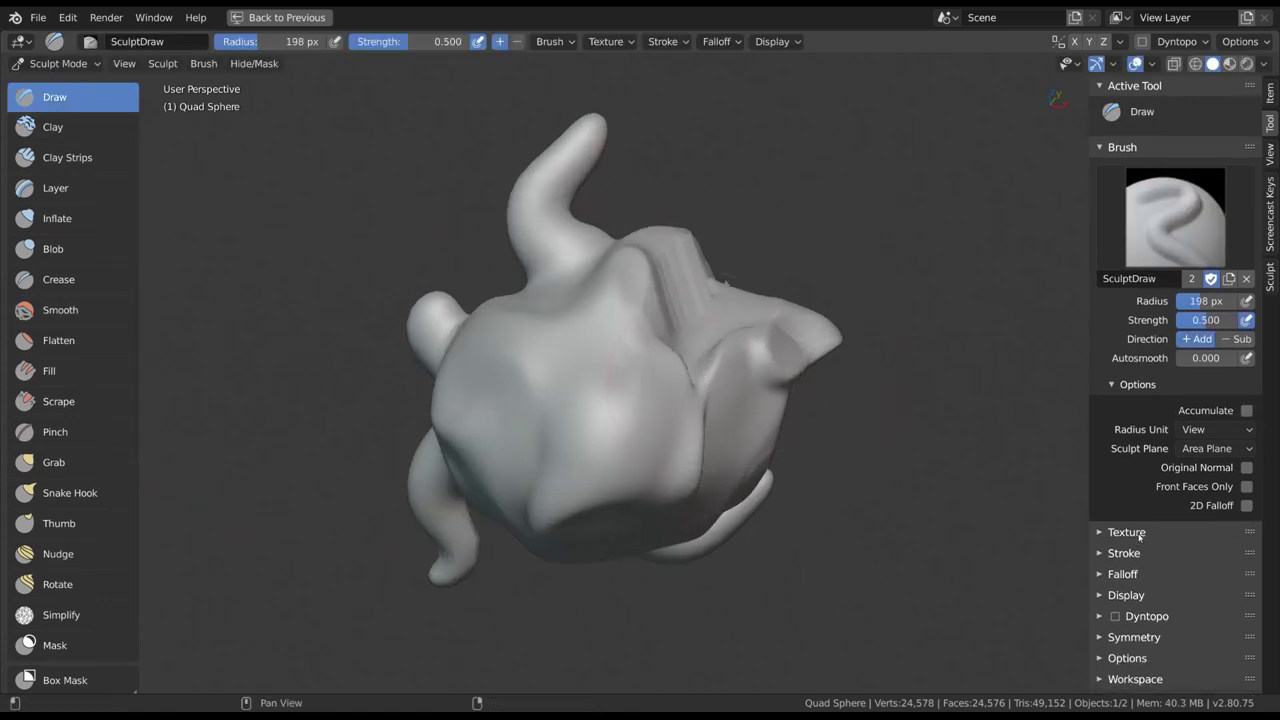
# Step: Expand and review the Draw brush's Texture, Stroke, Falloff, Display, Dyntopo, Symmetry and Options settings
pyautogui.moveTo(1153, 677); pyautogui.dragTo(1157, 497)
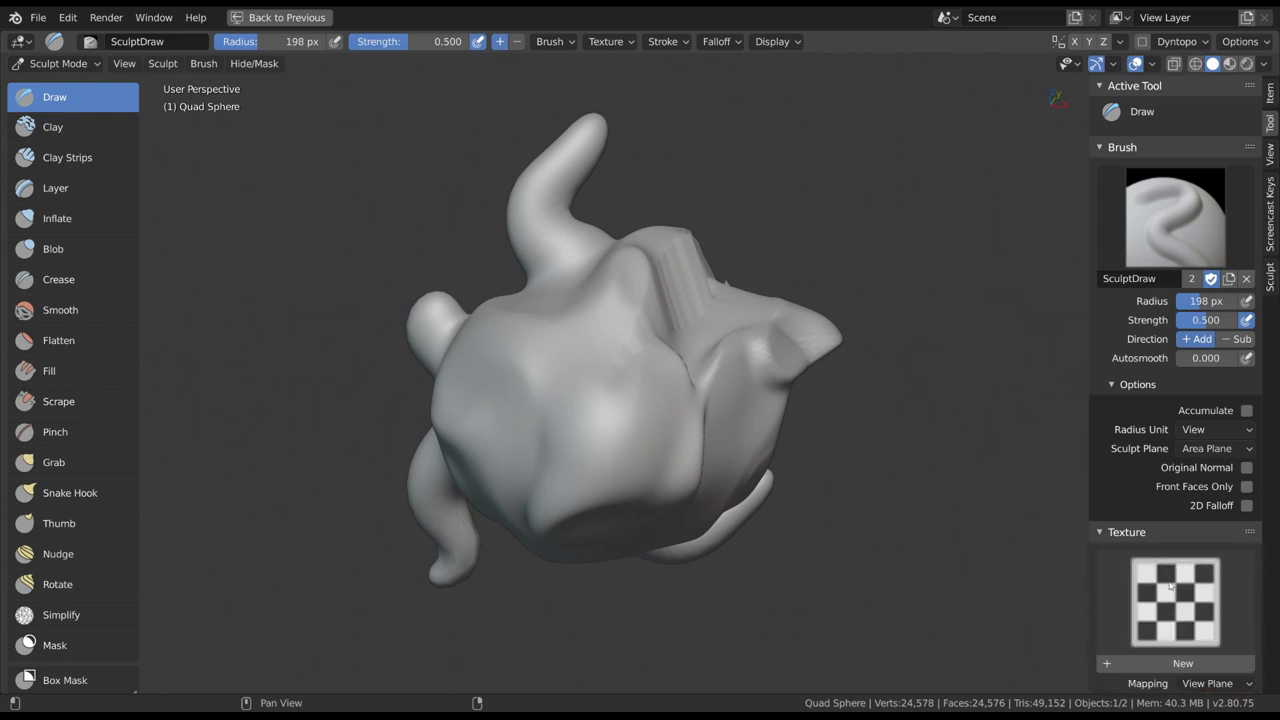
pyautogui.moveTo(1178, 573); pyautogui.dragTo(1177, 395, button='middle')
pyautogui.scroll(-9, 1176, 395)
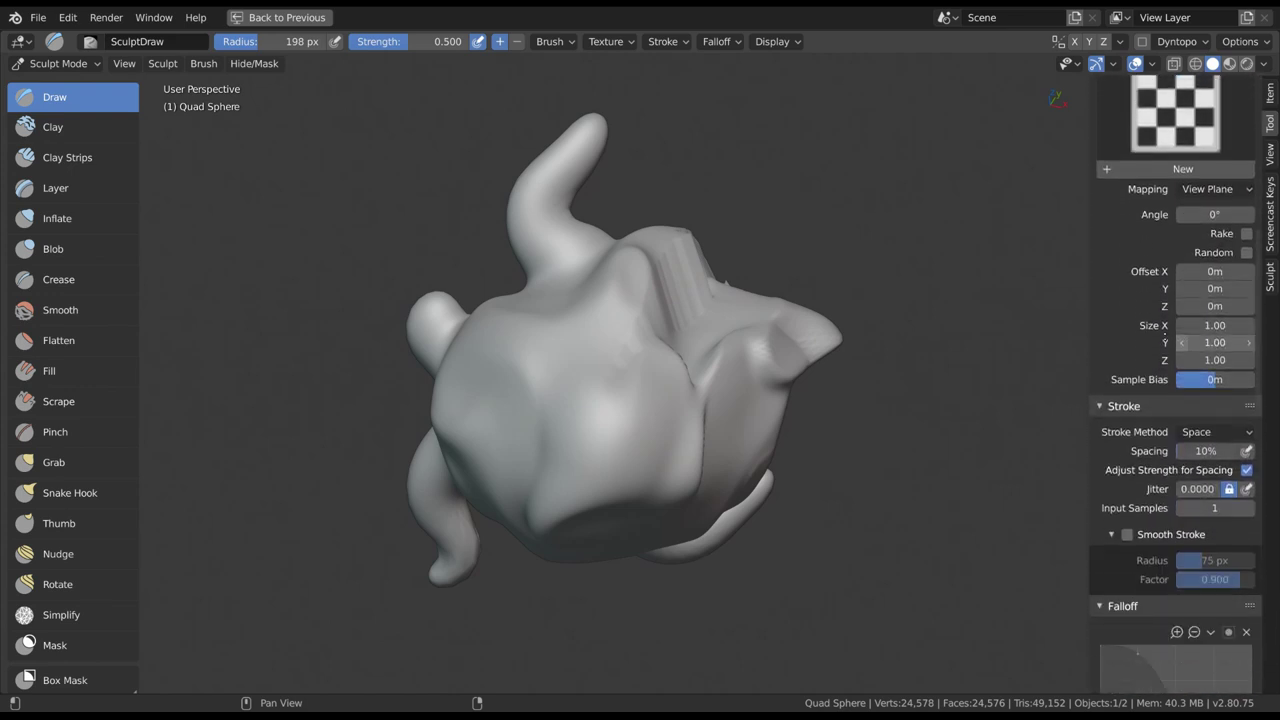
pyautogui.scroll(-8, 1183, 264)
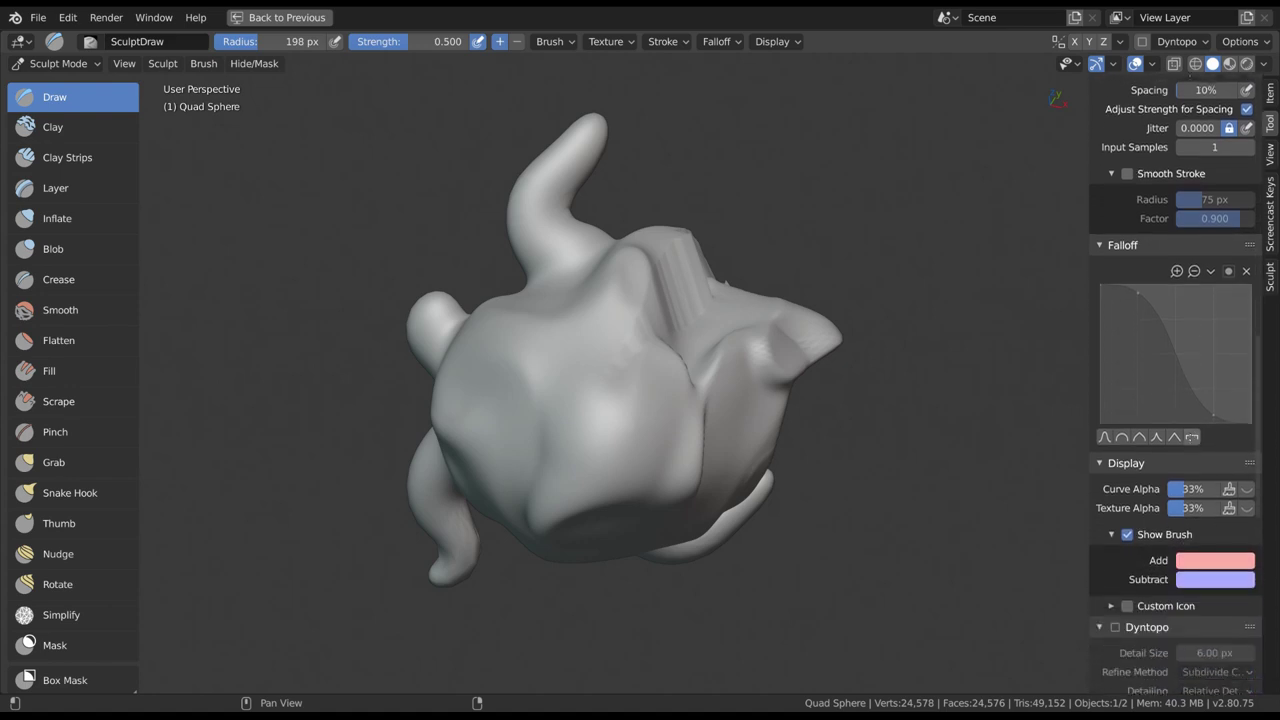
pyautogui.scroll(-10, 1183, 383)
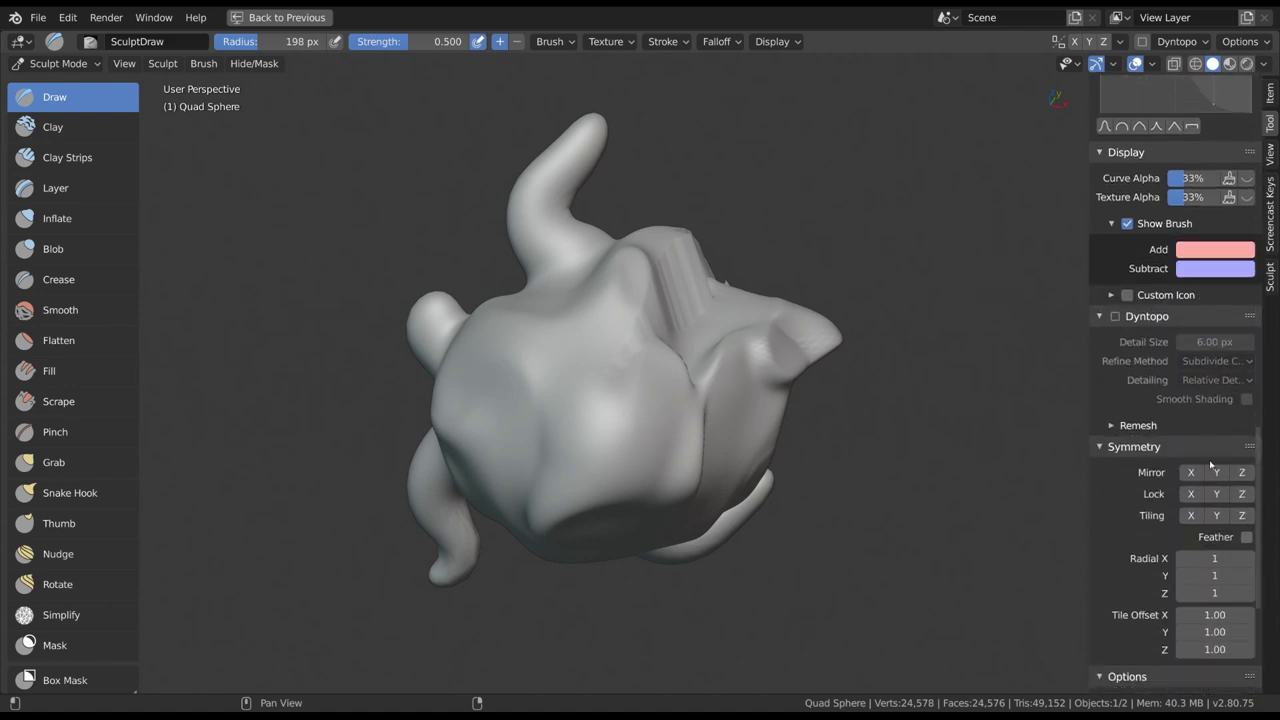
pyautogui.scroll(-2, 1204, 326)
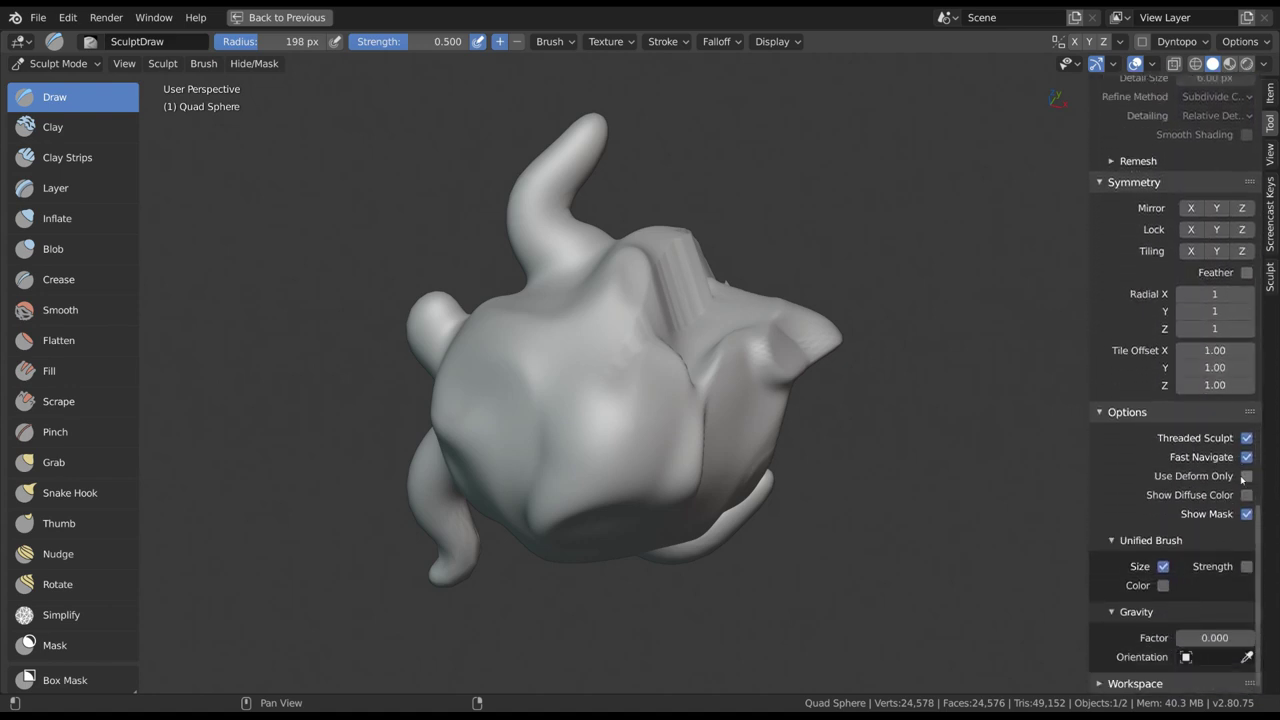
pyautogui.rightClick(1205, 476)
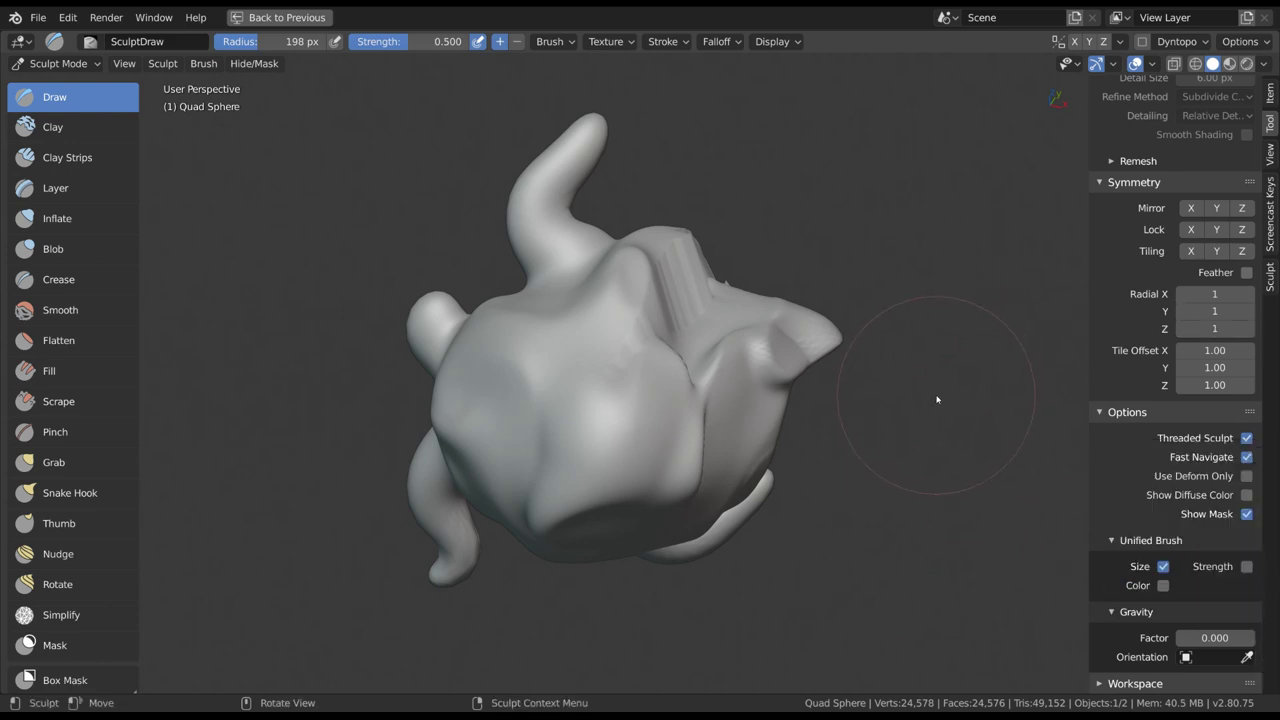
# Step: Review the Brush, Stroke and Falloff settings offered in the tool header
pyautogui.click(546, 41)
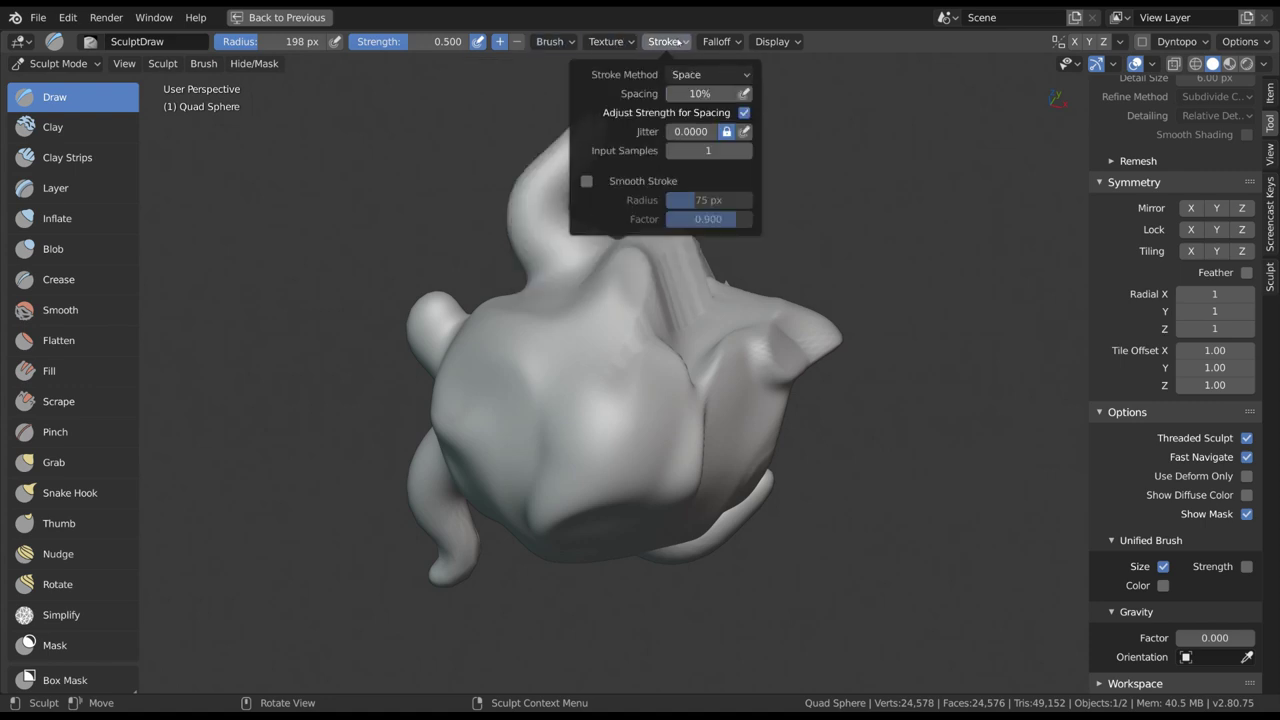
pyautogui.click(717, 43)
pyautogui.scroll(15, 1121, 313)
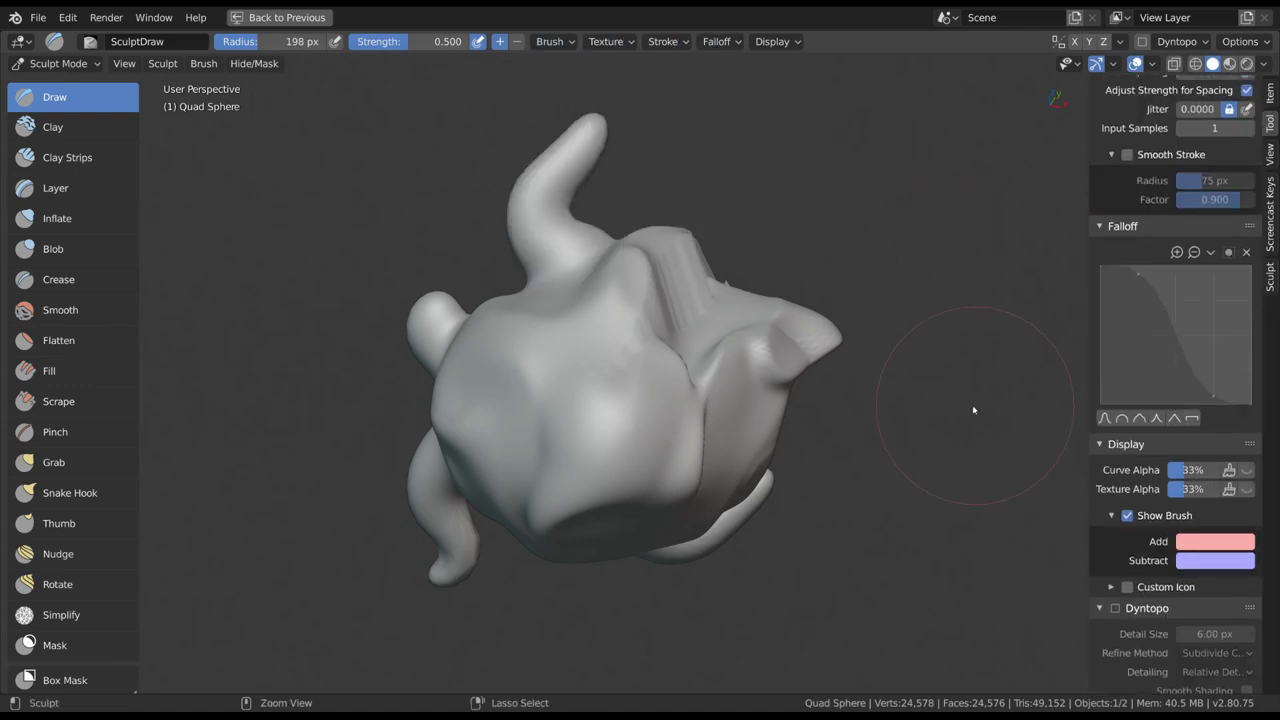
# Step: Restore the full Sculpting workspace layout and expand the Draw tool settings in the Properties editor
pyautogui.hotkey('ctrl', 'space')
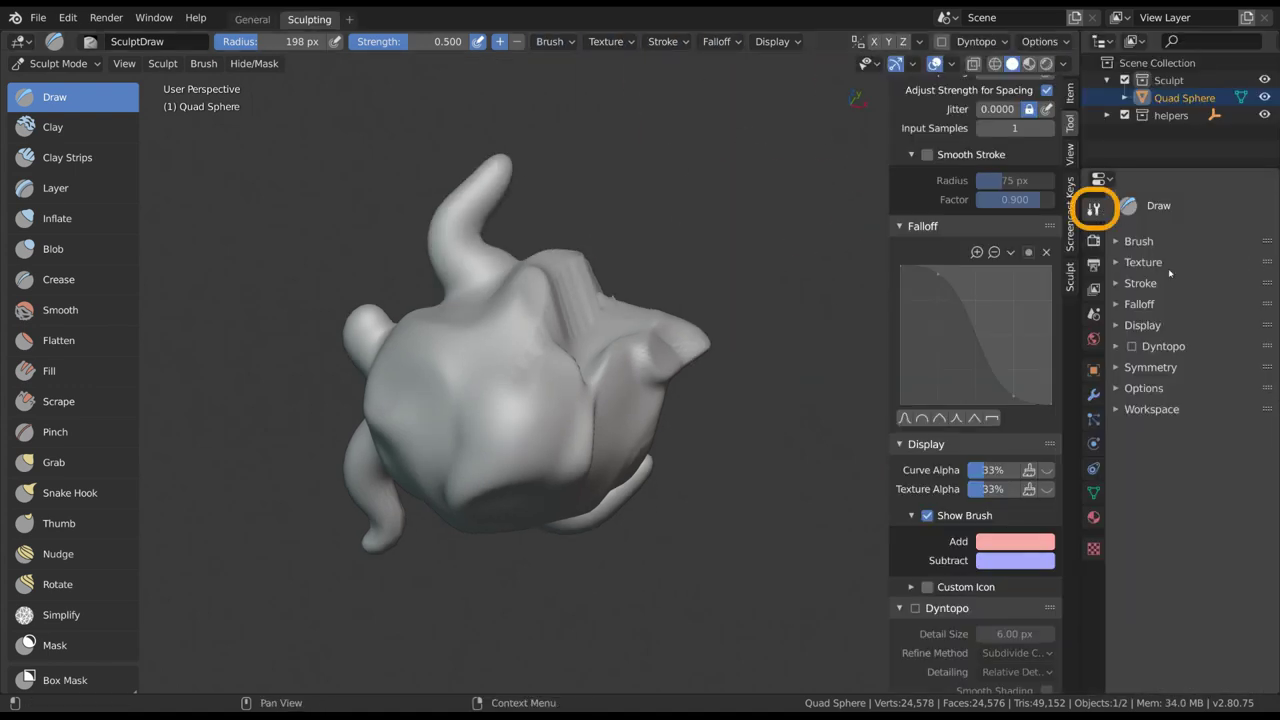
pyautogui.moveTo(1172, 409); pyautogui.dragTo(1190, 248)
pyautogui.scroll(-8, 1214, 323)
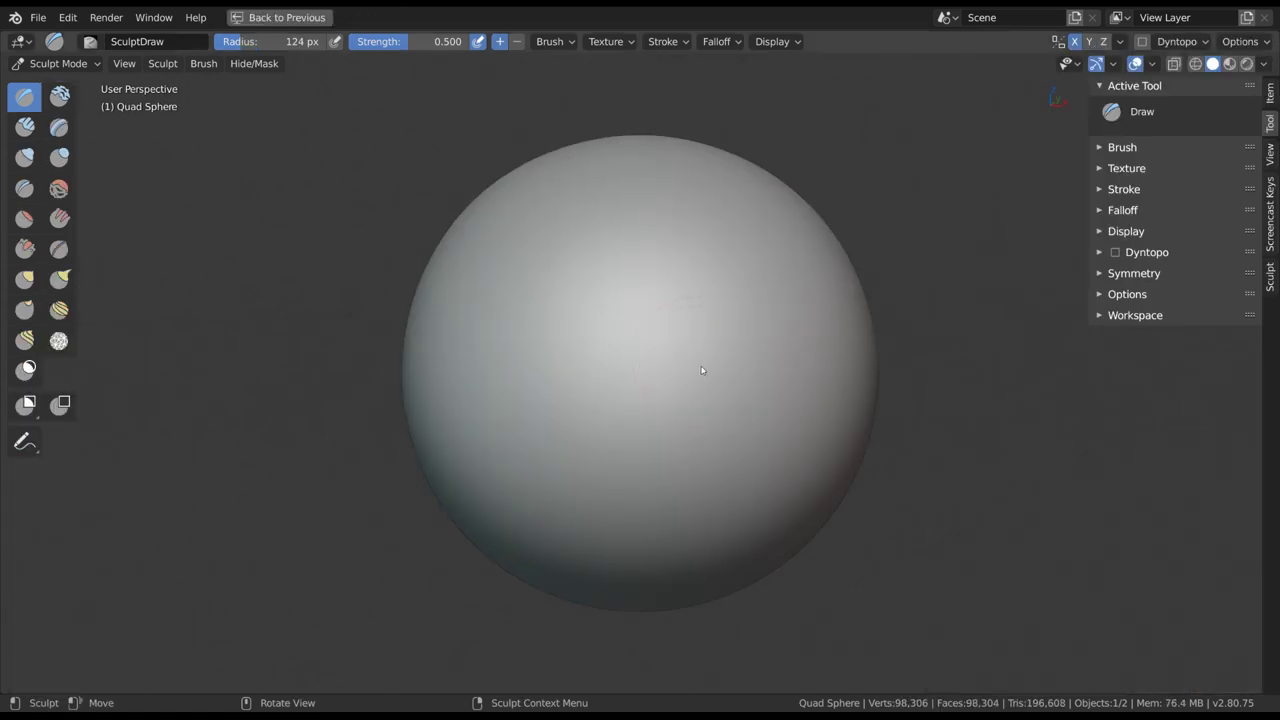
# Step: Set the Draw brush radius to 177 px and strength to 0.685, and expand the Brush settings
pyautogui.moveTo(700, 370); pyautogui.dragTo(661, 382, button='middle')
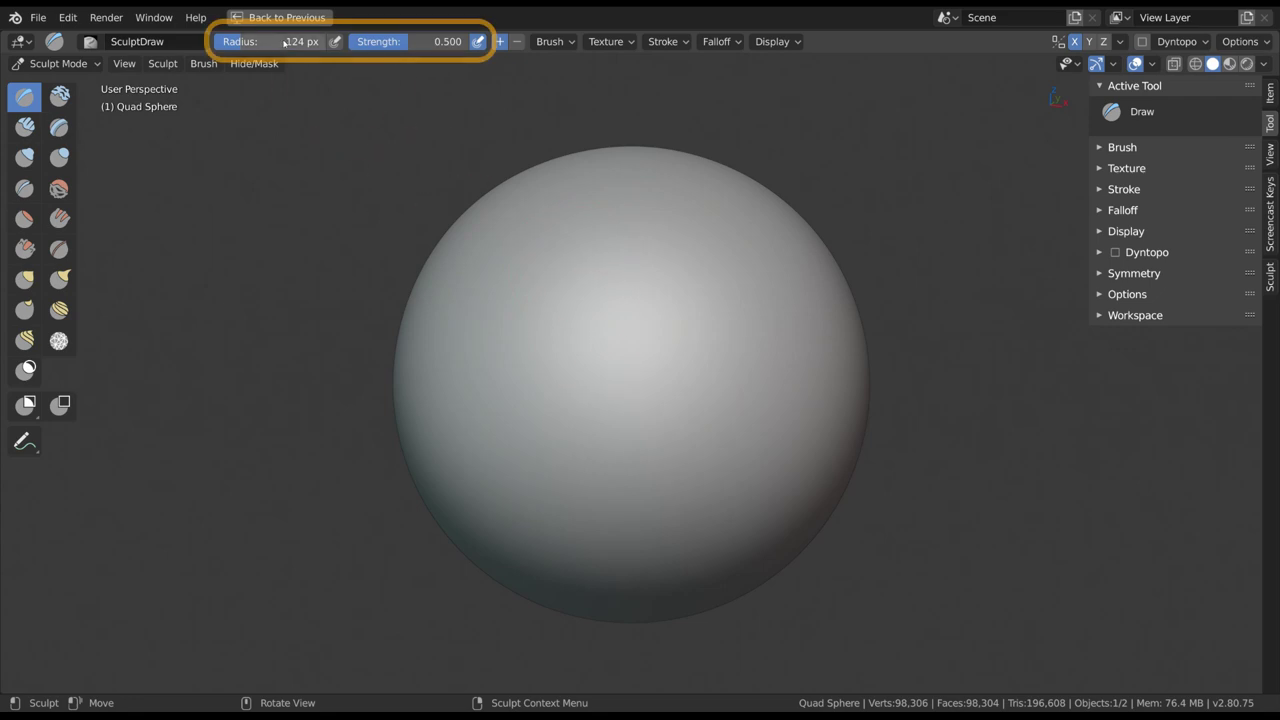
pyautogui.moveTo(306, 41); pyautogui.dragTo(390, 41)
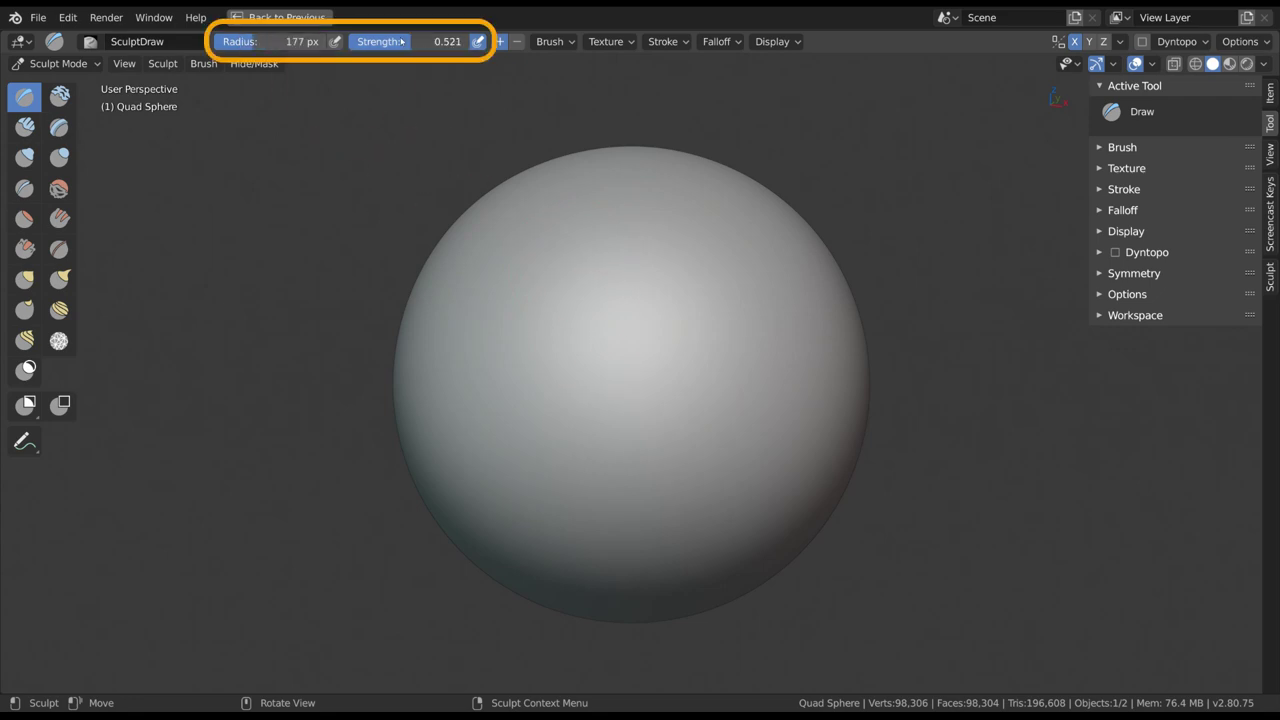
pyautogui.click(1150, 147)
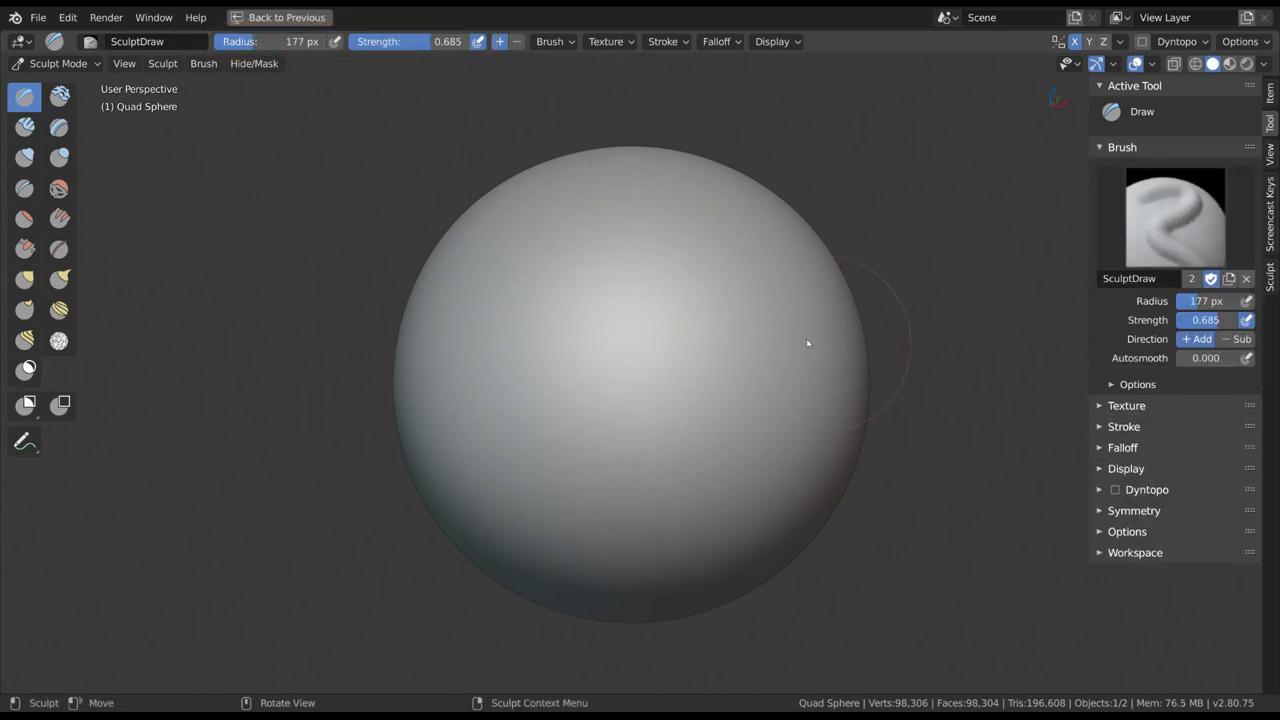
# Step: Compare the radius and strength of the Fill, Pinch and Grab brushes, and return to Draw
pyautogui.click(59, 218)
pyautogui.click(59, 249)
pyautogui.click(24, 279)
pyautogui.click(27, 96)
# Step: Resize the Draw brush over the sphere to a 138 px radius and raise its strength to 1.000
pyautogui.press('f')
pyautogui.click(628, 345)
pyautogui.hotkey('shift', 'f')
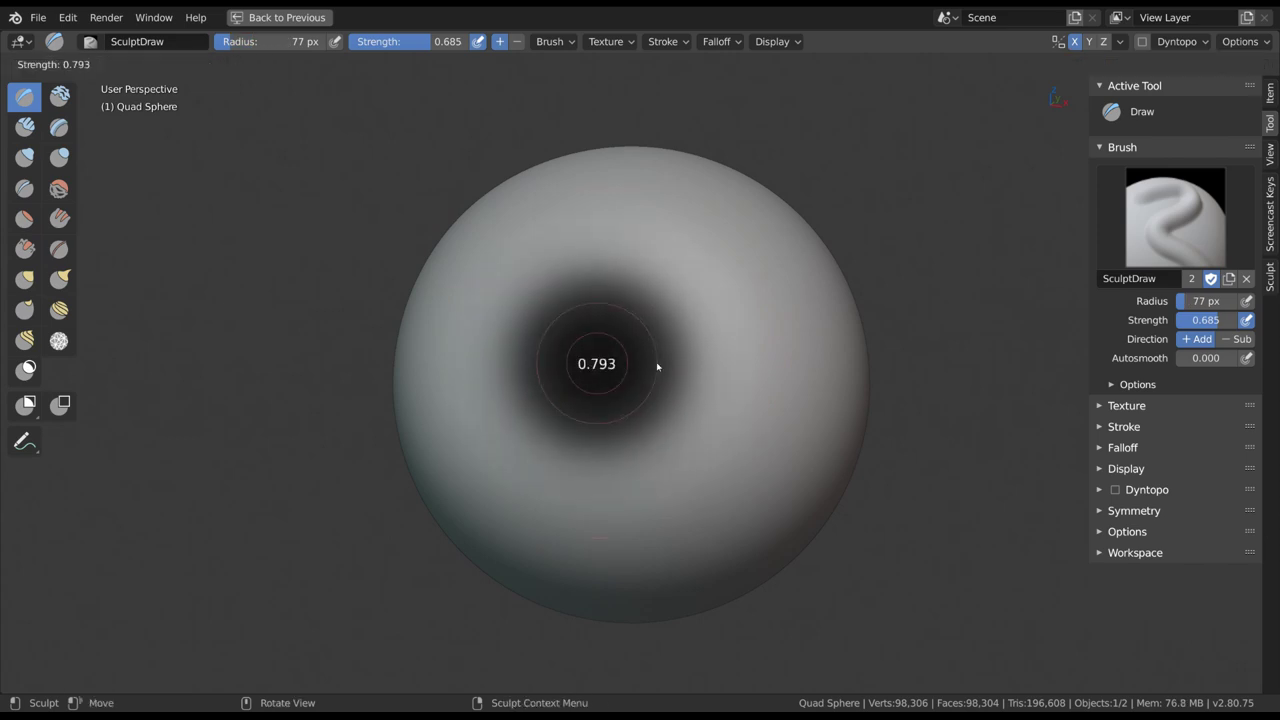
pyautogui.click(690, 367)
pyautogui.press('f')
pyautogui.click(691, 368)
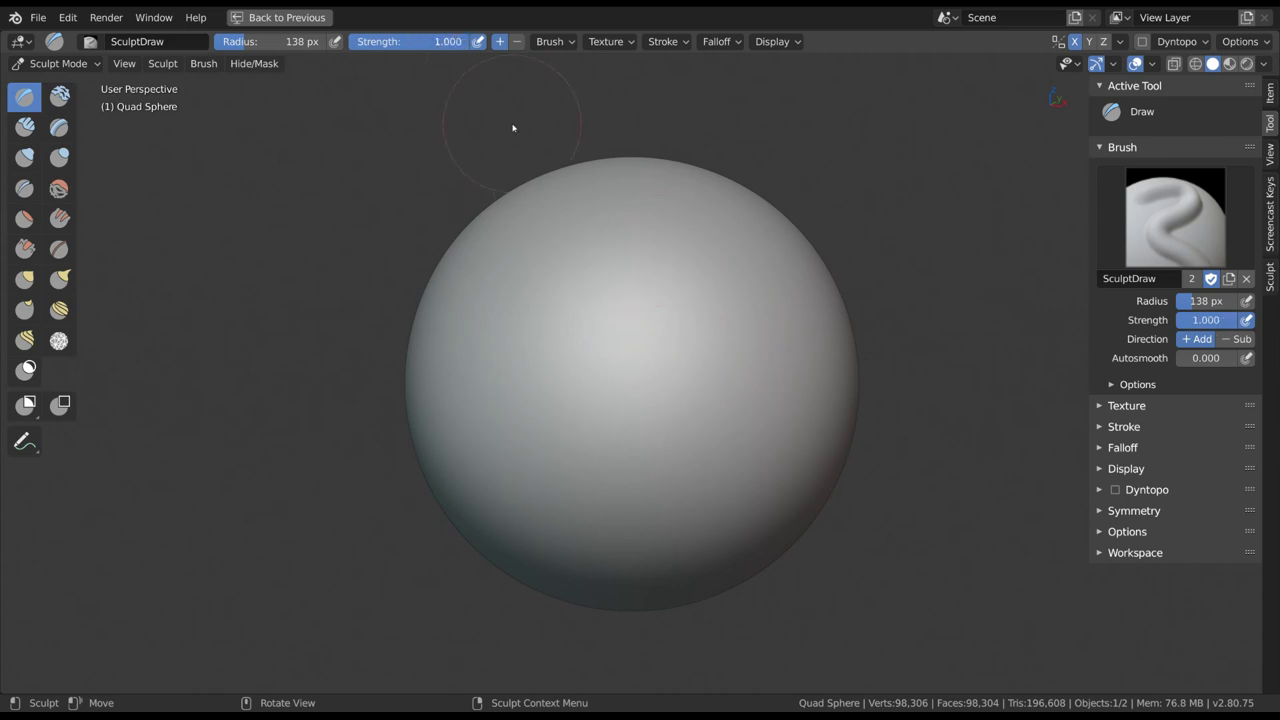
pyautogui.press('f')
pyautogui.press('Escape')
# Step: Try freehand curved Draw strokes on the sphere with X symmetry, and undo them
pyautogui.moveTo(660, 336)
pyautogui.mouseDown()
pyautogui.moveTo(624, 473)
pyautogui.moveTo(771, 443)
pyautogui.moveTo(700, 410)
pyautogui.mouseUp()
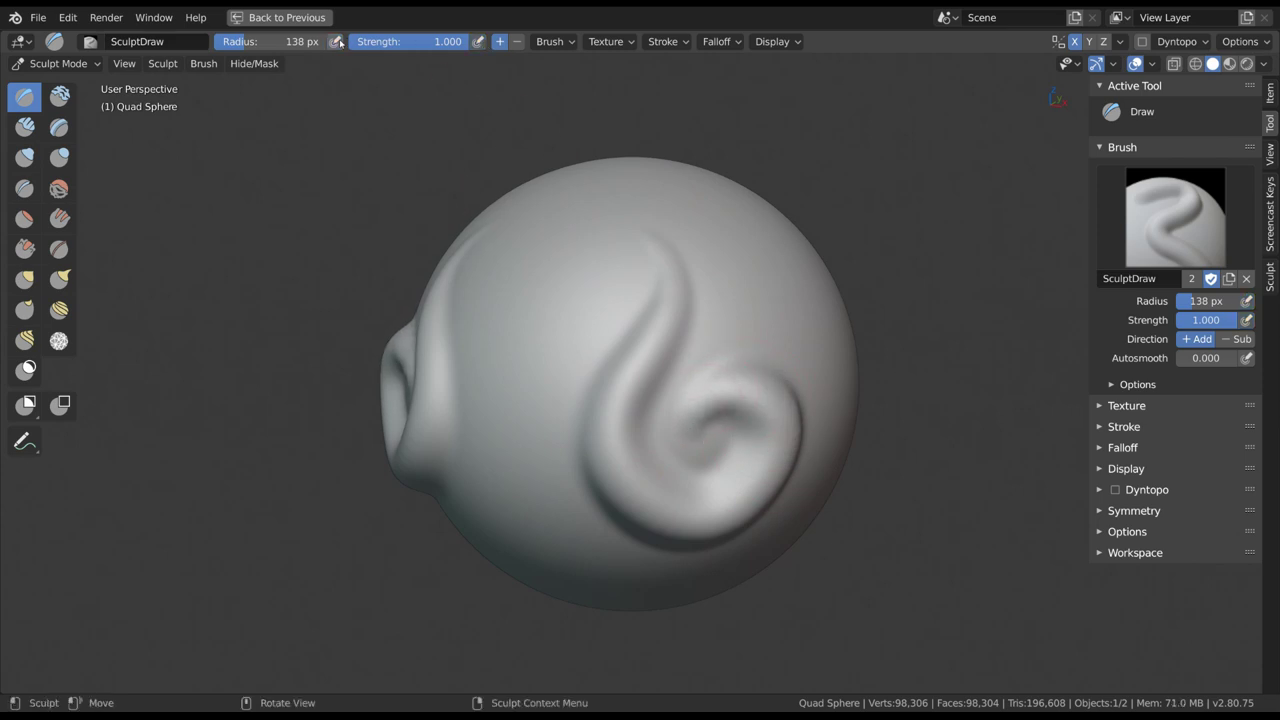
pyautogui.moveTo(732, 243)
pyautogui.mouseDown()
pyautogui.moveTo(763, 332)
pyautogui.moveTo(635, 292)
pyautogui.moveTo(565, 470)
pyautogui.mouseUp()
pyautogui.hotkey('ctrl', 'z')
pyautogui.hotkey('ctrl', 'z')
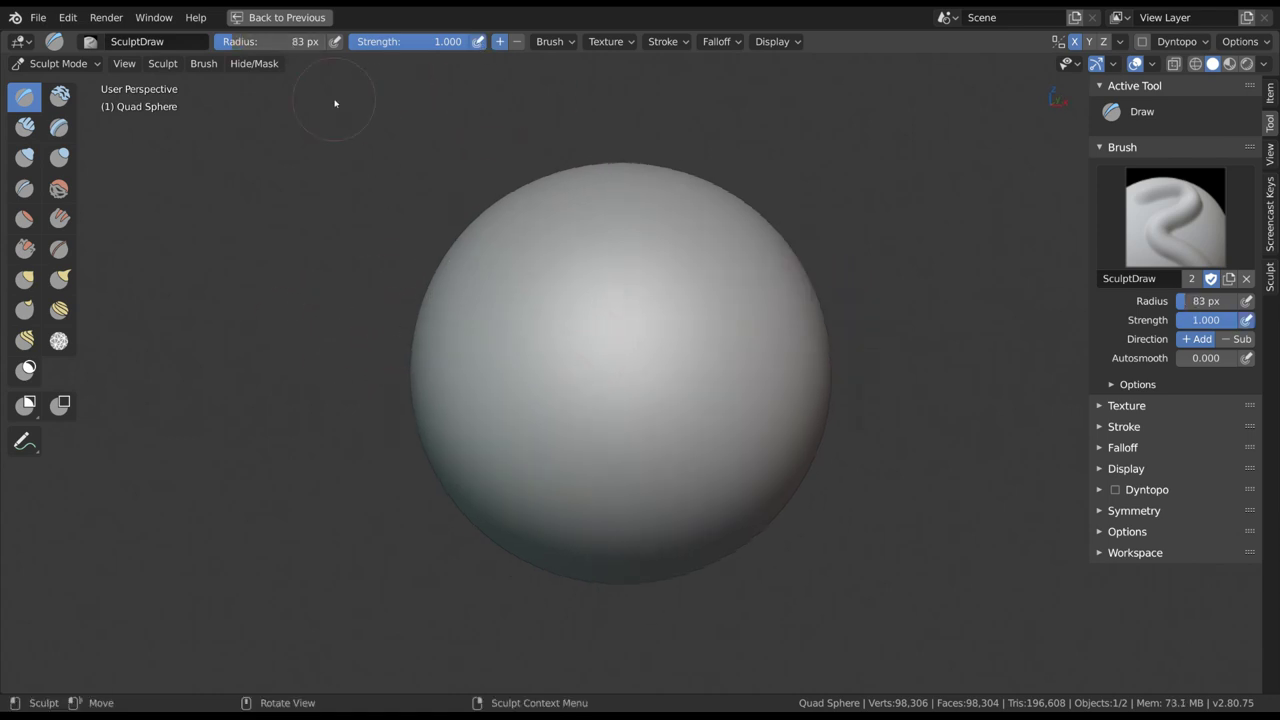
# Step: Set the Draw brush radius to 116 px and sculpt a short vertical ridge with X symmetry on the sphere
pyautogui.press('f')
pyautogui.click(591, 310)
pyautogui.moveTo(598, 293); pyautogui.dragTo(602, 362)
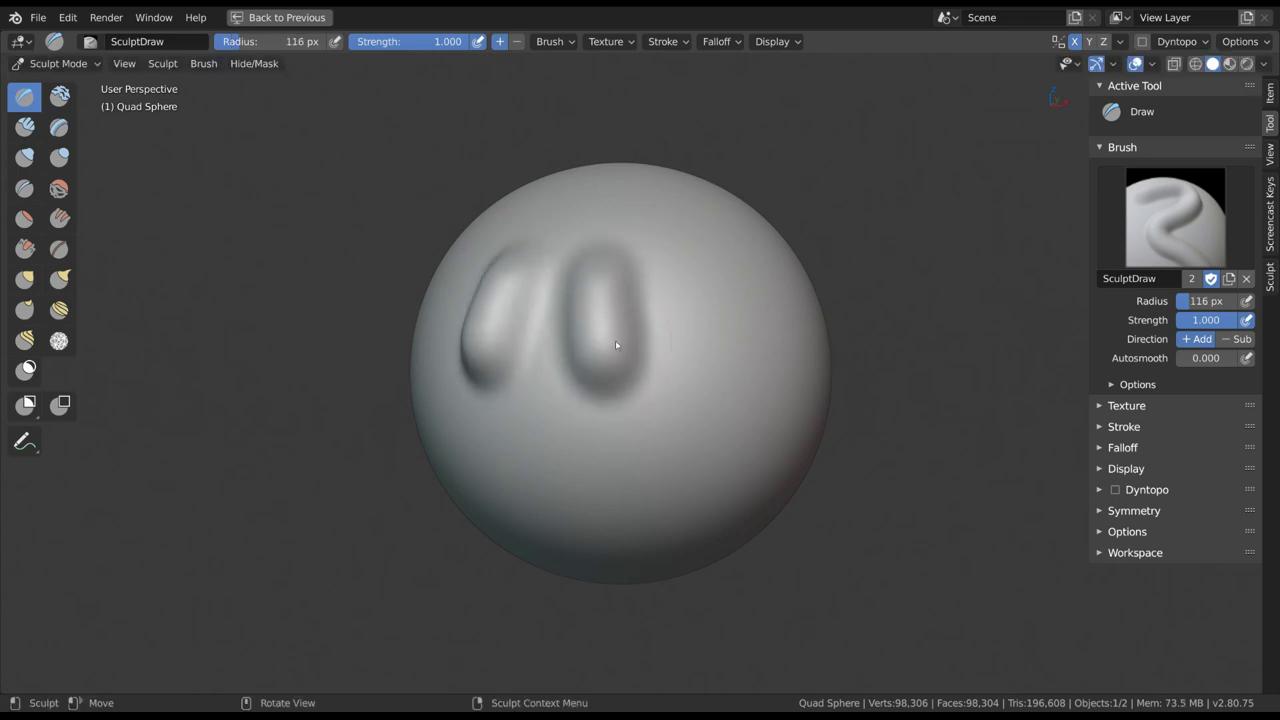
# Step: Carve a vertical groove beside the ridge on the sphere with the Draw effect inverted, and set the brush direction to Add
pyautogui.moveTo(680, 283); pyautogui.dragTo(676, 359)
pyautogui.moveTo(668, 308); pyautogui.dragTo(646, 311, button='middle')
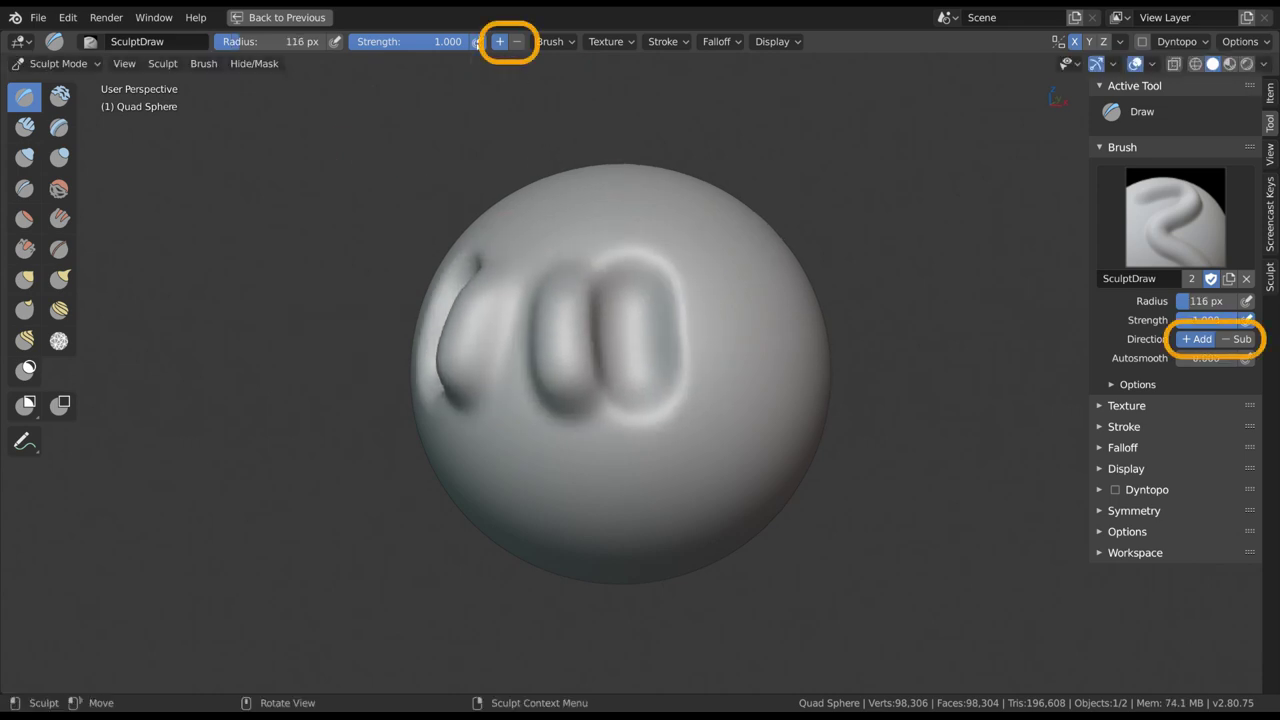
pyautogui.click(499, 41)
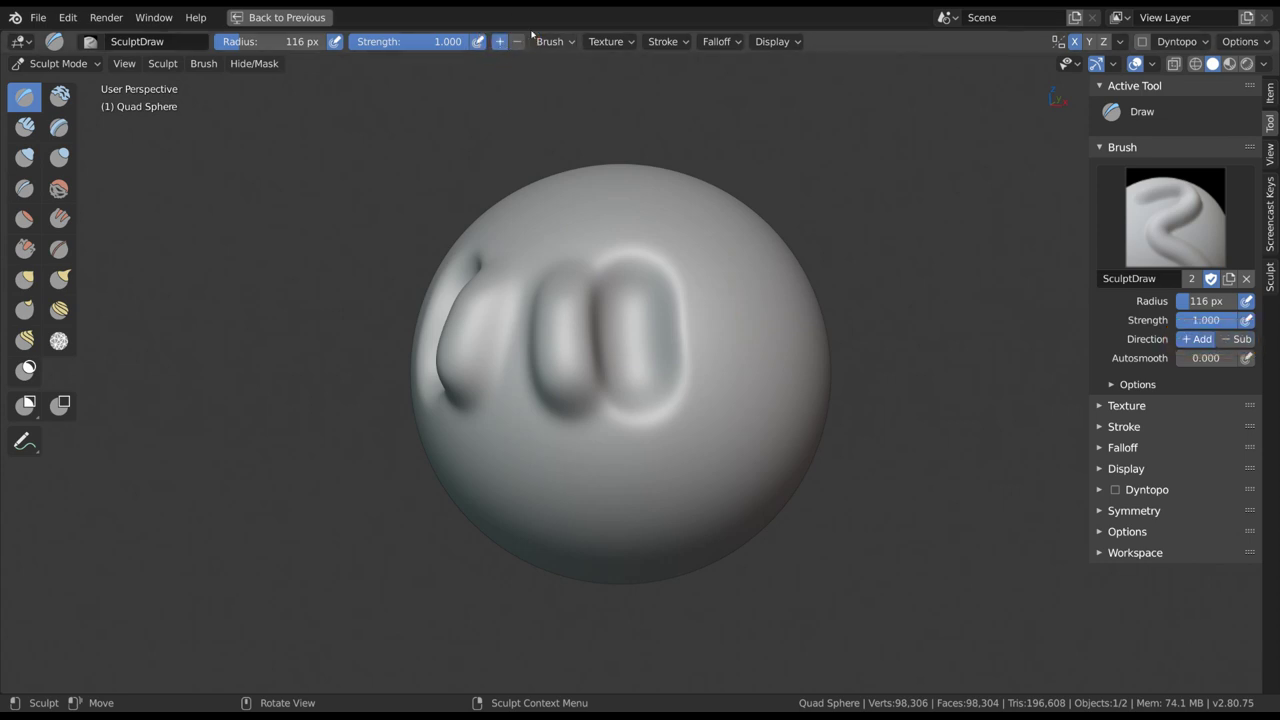
# Step: Enlarge the Draw brush and sculpt further vertical strokes along the side of the sphere beside the groove
pyautogui.moveTo(695, 330)
pyautogui.mouseDown(button='middle')
pyautogui.moveTo(707, 335)
pyautogui.moveTo(670, 367)
pyautogui.mouseUp(button='middle')
pyautogui.press(']')
pyautogui.press(']')
pyautogui.press(']')
pyautogui.press(']')
pyautogui.moveTo(671, 303); pyautogui.dragTo(681, 407)
pyautogui.moveTo(700, 346); pyautogui.dragTo(674, 350, button='middle')
pyautogui.moveTo(674, 310)
pyautogui.mouseDown()
pyautogui.moveTo(674, 411)
pyautogui.moveTo(683, 345)
pyautogui.mouseUp()
# Step: Pull the sphere's side upward into large bumps using the Grab brush with a 242 px radius
pyautogui.press('g')
pyautogui.moveTo(731, 314); pyautogui.dragTo(732, 314, button='middle')
pyautogui.press(']')
pyautogui.press(']')
pyautogui.press(']')
pyautogui.press(']')
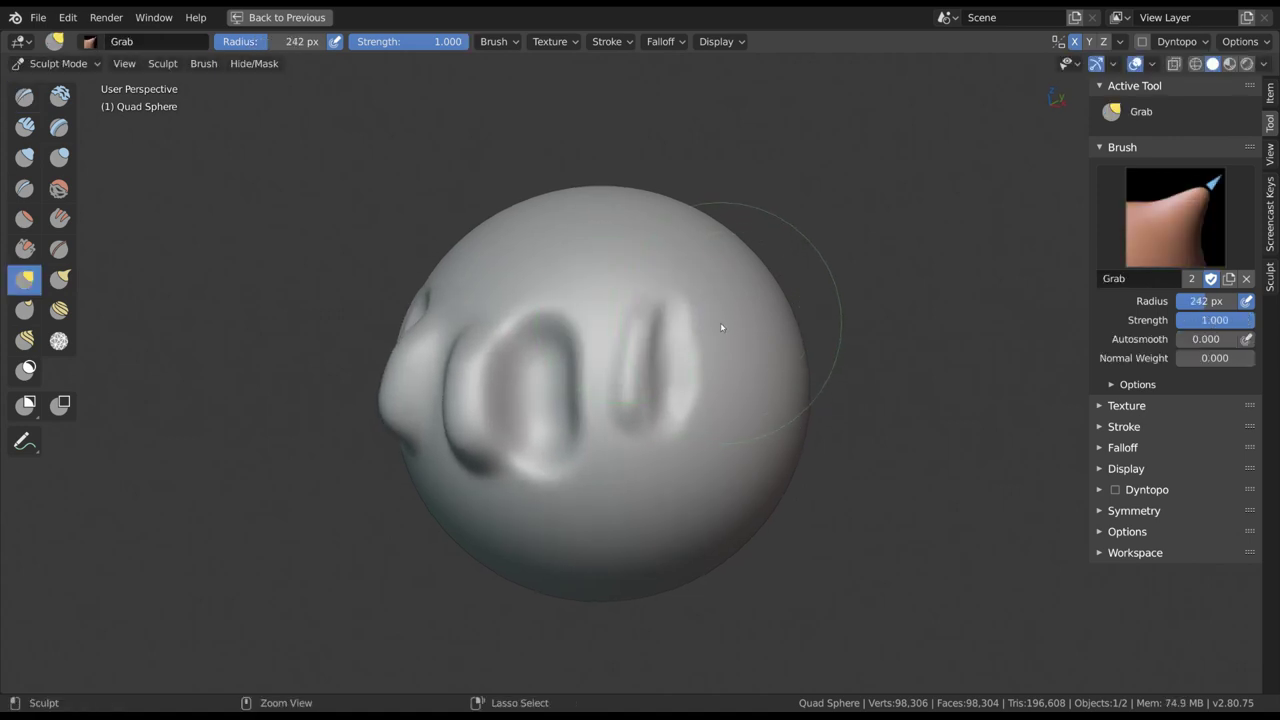
pyautogui.moveTo(722, 326)
pyautogui.mouseDown()
pyautogui.moveTo(717, 360)
pyautogui.moveTo(697, 340)
pyautogui.moveTo(710, 357)
pyautogui.moveTo(749, 285)
pyautogui.moveTo(786, 145)
pyautogui.moveTo(755, 185)
pyautogui.mouseUp()
pyautogui.moveTo(699, 447); pyautogui.dragTo(722, 390)
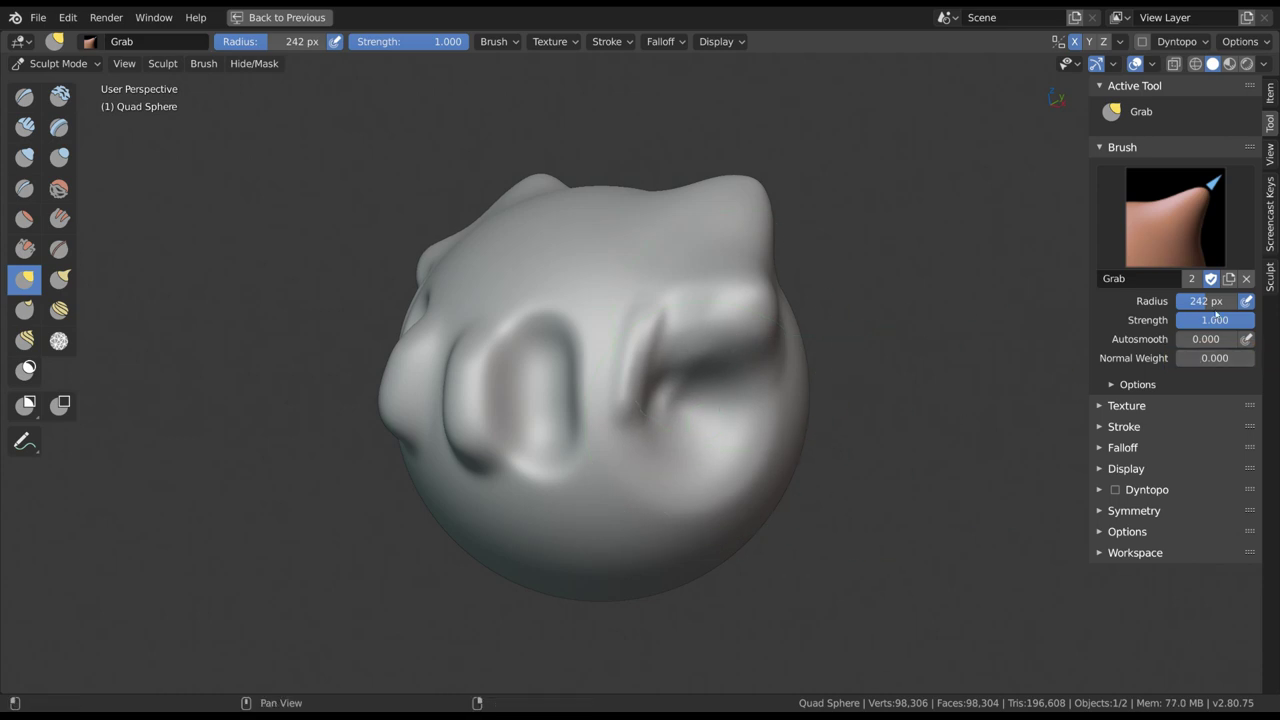
# Step: Check the Grab brush options, and set Clay Strips to a 109 px radius with 0.800 autosmooth
pyautogui.click(497, 41)
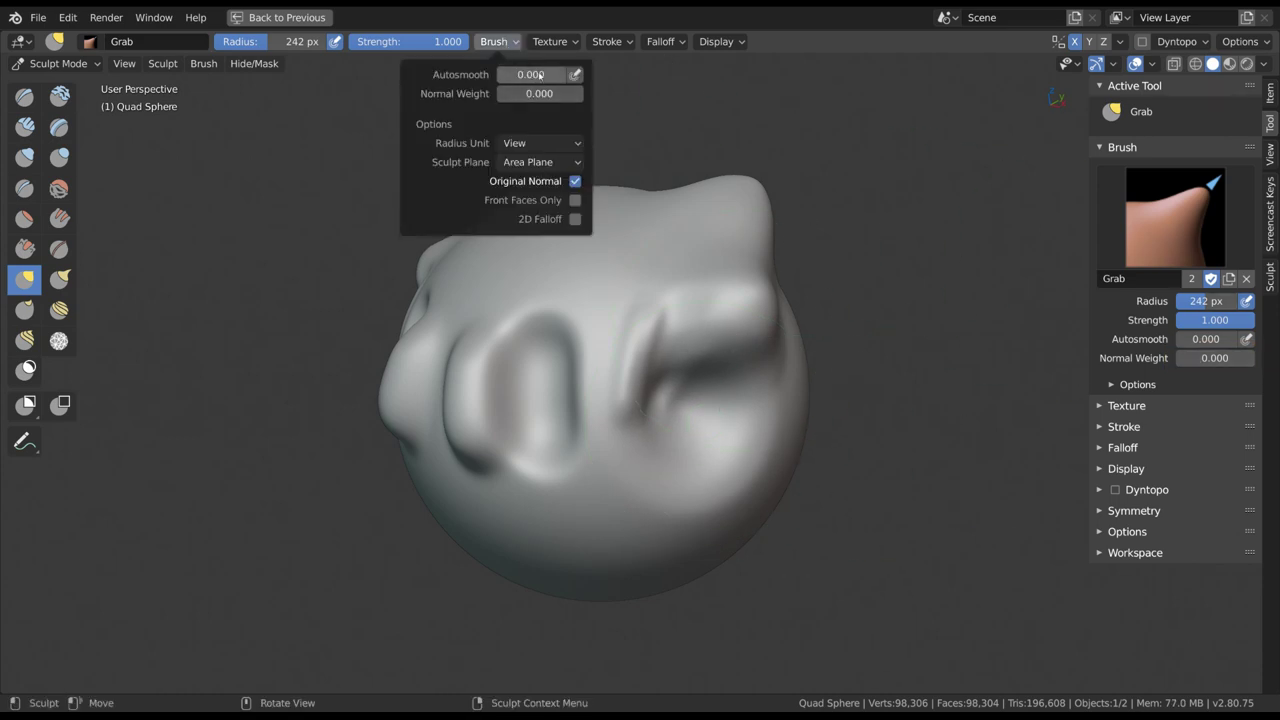
pyautogui.press('c')
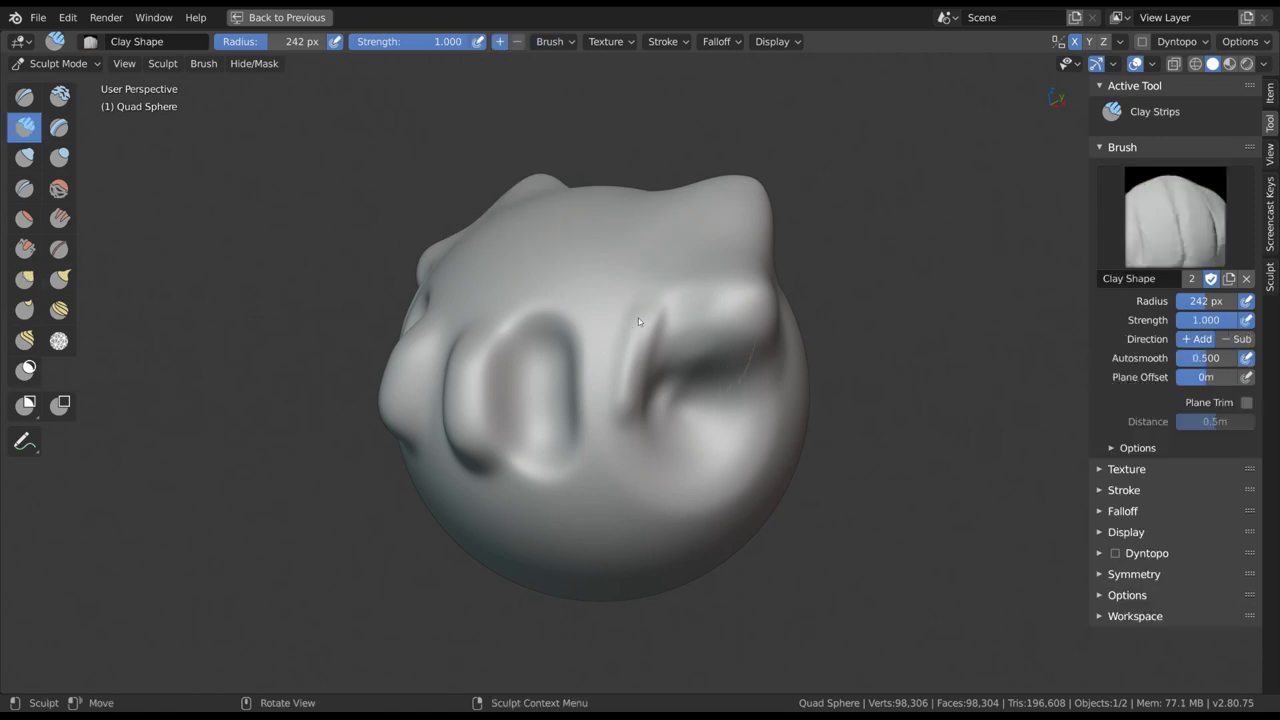
pyautogui.press('f')
pyautogui.click(572, 325)
pyautogui.keyDown('shift'); pyautogui.moveTo(620, 288); pyautogui.dragTo(604, 315, button='middle'); pyautogui.keyUp('shift')
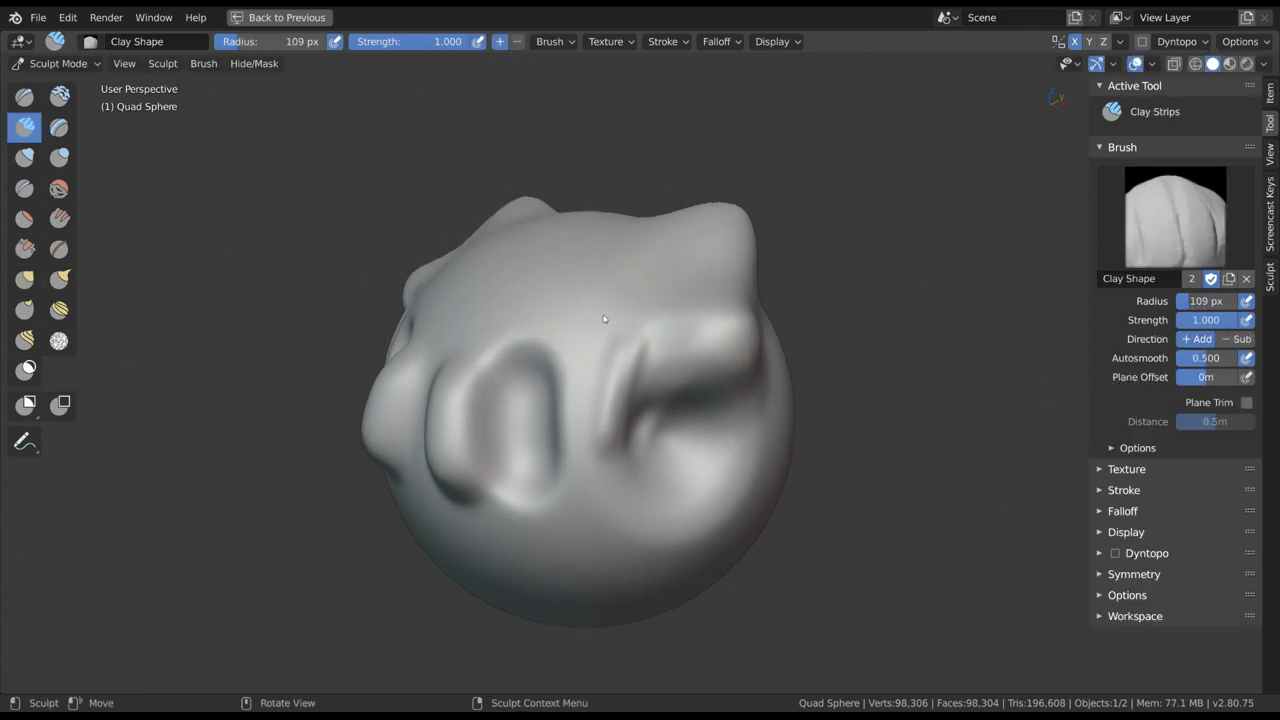
pyautogui.click(563, 42)
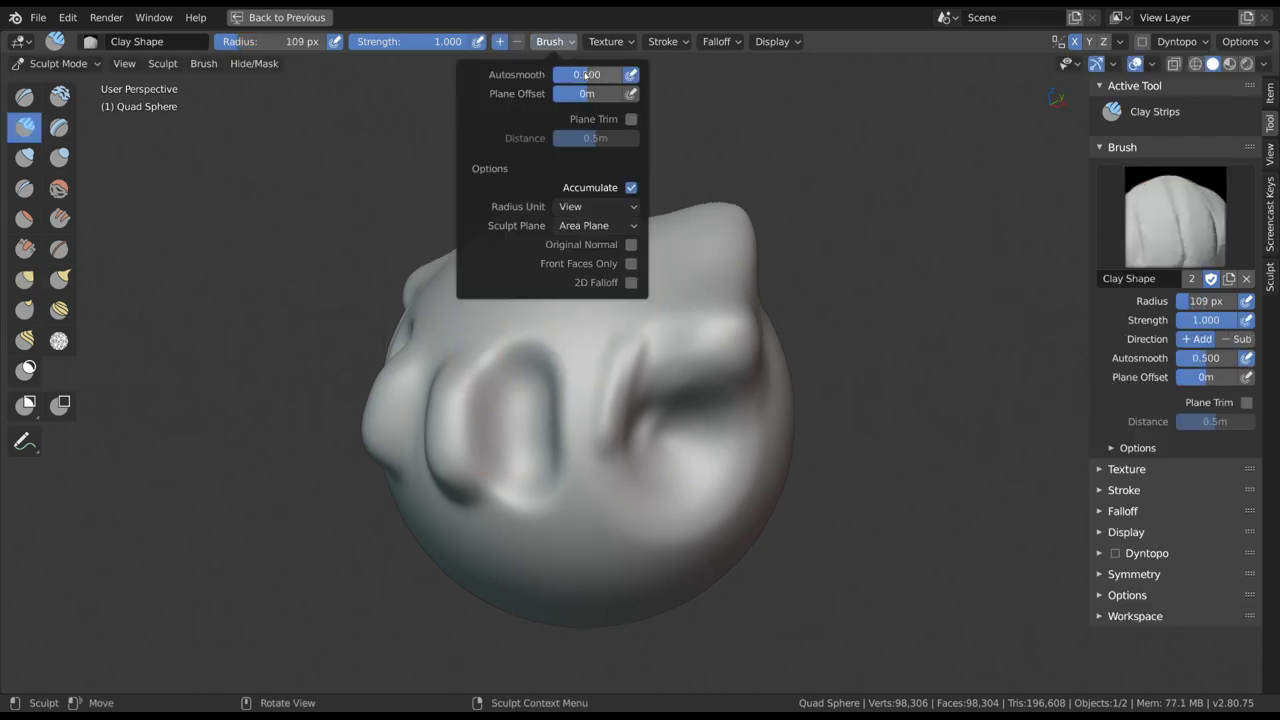
pyautogui.moveTo(601, 74); pyautogui.dragTo(617, 73)
# Step: Resize the Clay Strips brush and sculpt a strip across the upper part of the sphere
pyautogui.moveTo(584, 251)
pyautogui.mouseDown(button='middle')
pyautogui.moveTo(603, 397)
pyautogui.moveTo(586, 358)
pyautogui.mouseUp(button='middle')
pyautogui.press('f')
pyautogui.click(606, 361)
pyautogui.moveTo(591, 341)
pyautogui.mouseDown()
pyautogui.moveTo(591, 392)
pyautogui.moveTo(599, 285)
pyautogui.moveTo(598, 400)
pyautogui.moveTo(628, 306)
pyautogui.moveTo(620, 373)
pyautogui.mouseUp()
# Step: Set the Clay Strips radius to 244 px and sculpt another strip over the top of the form
pyautogui.press('f')
pyautogui.click(630, 322)
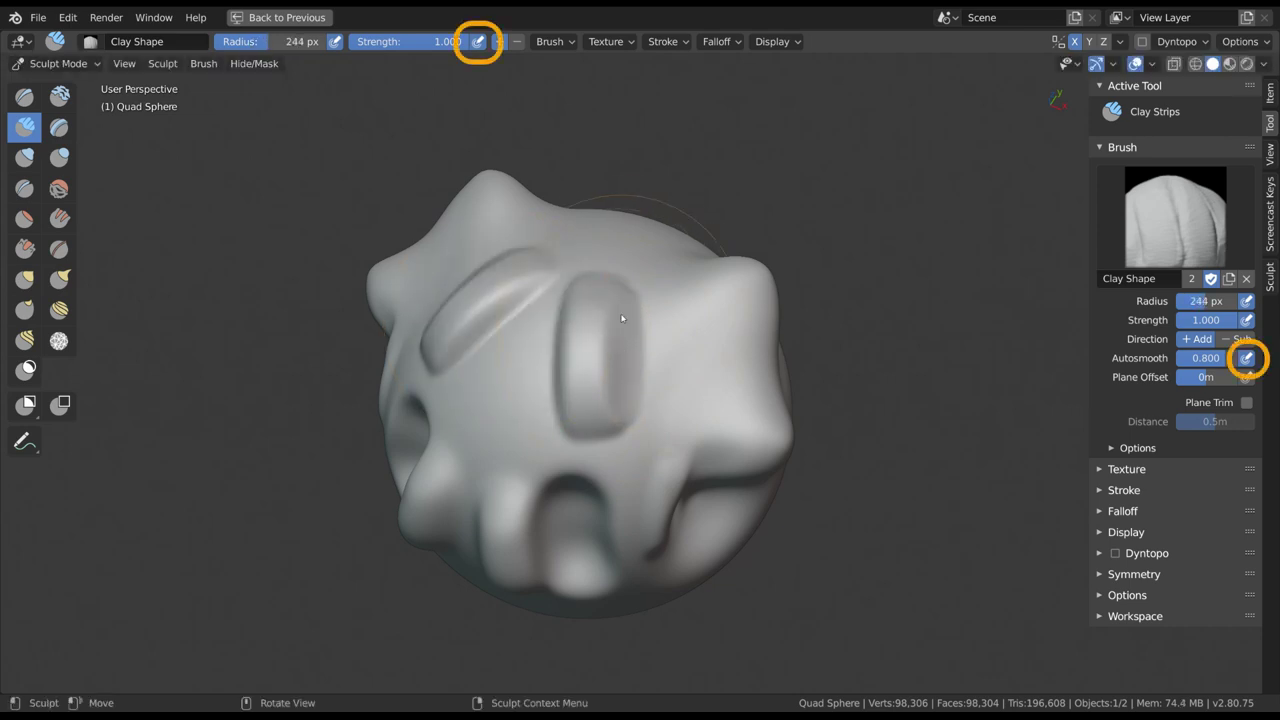
pyautogui.click(555, 42)
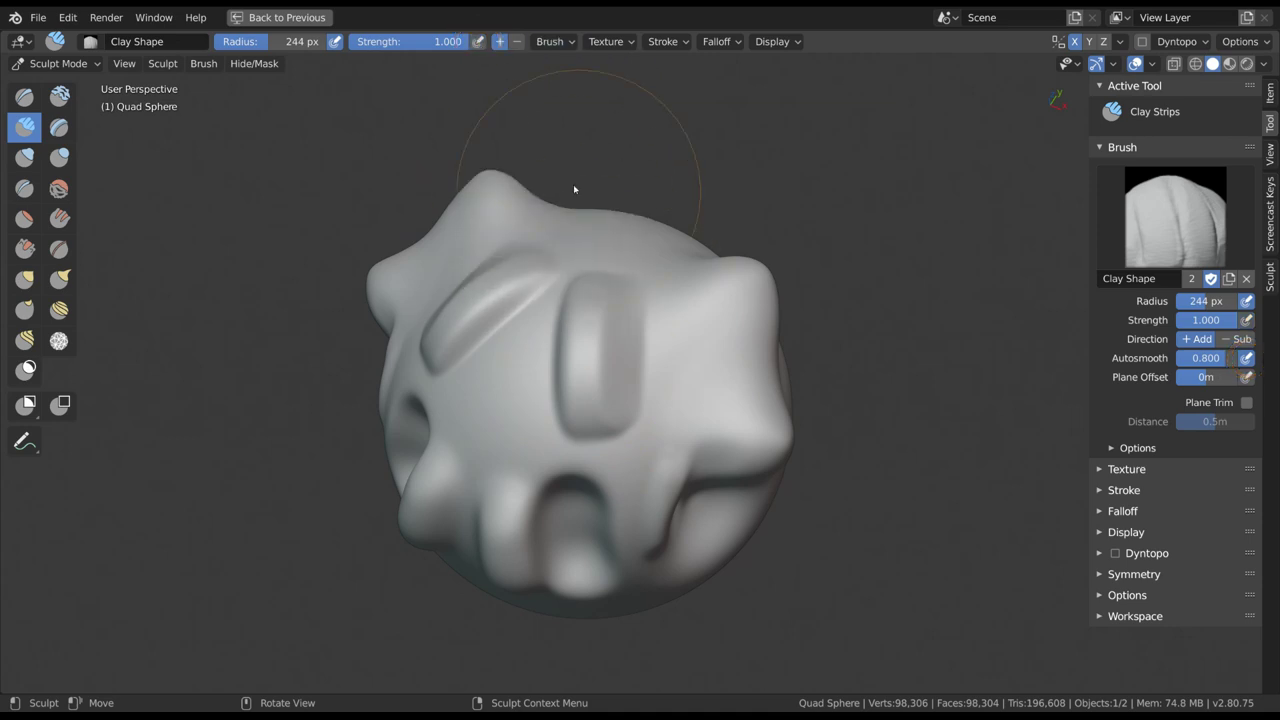
pyautogui.moveTo(630, 276); pyautogui.dragTo(636, 343, button='middle')
pyautogui.moveTo(612, 326)
pyautogui.mouseDown()
pyautogui.moveTo(634, 250)
pyautogui.moveTo(616, 287)
pyautogui.mouseUp()
pyautogui.moveTo(618, 287); pyautogui.dragTo(645, 374, button='middle')
# Step: Reduce the Clay Strips radius to 214 px and build up strips over the top and side bumps
pyautogui.press('f')
pyautogui.click(633, 377)
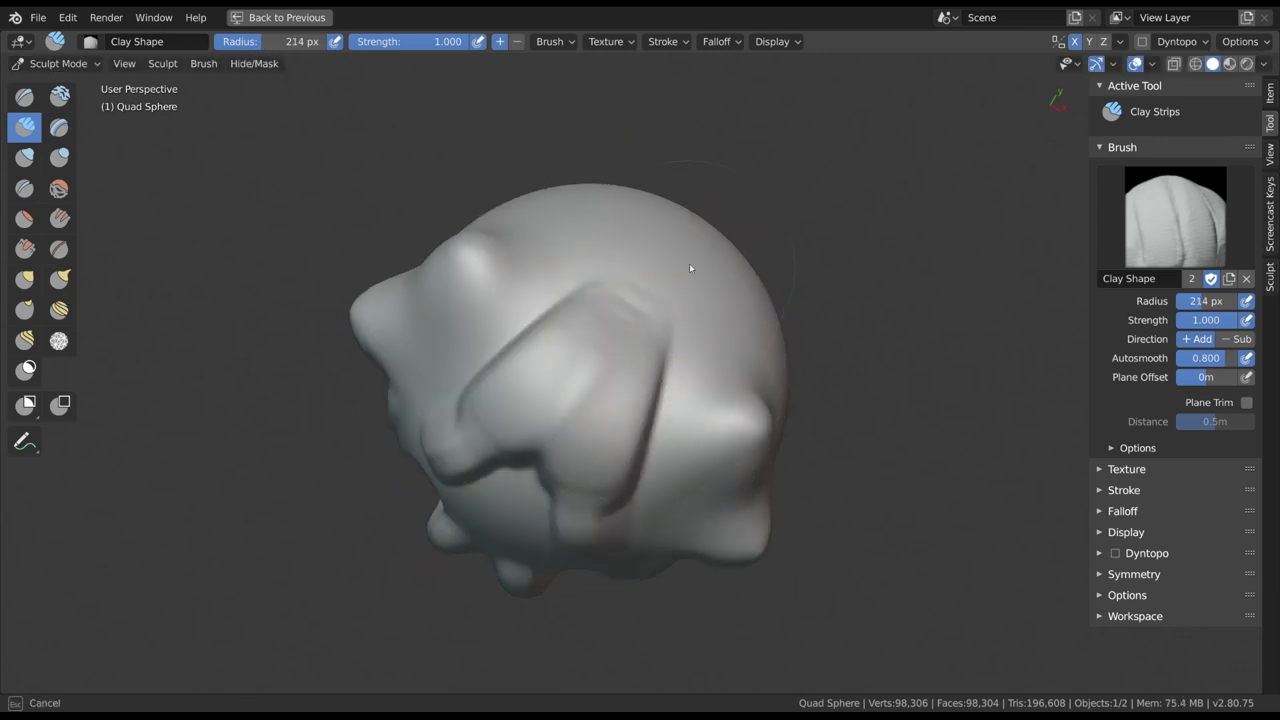
pyautogui.moveTo(693, 262); pyautogui.dragTo(686, 357)
pyautogui.moveTo(686, 357); pyautogui.dragTo(654, 343, button='middle')
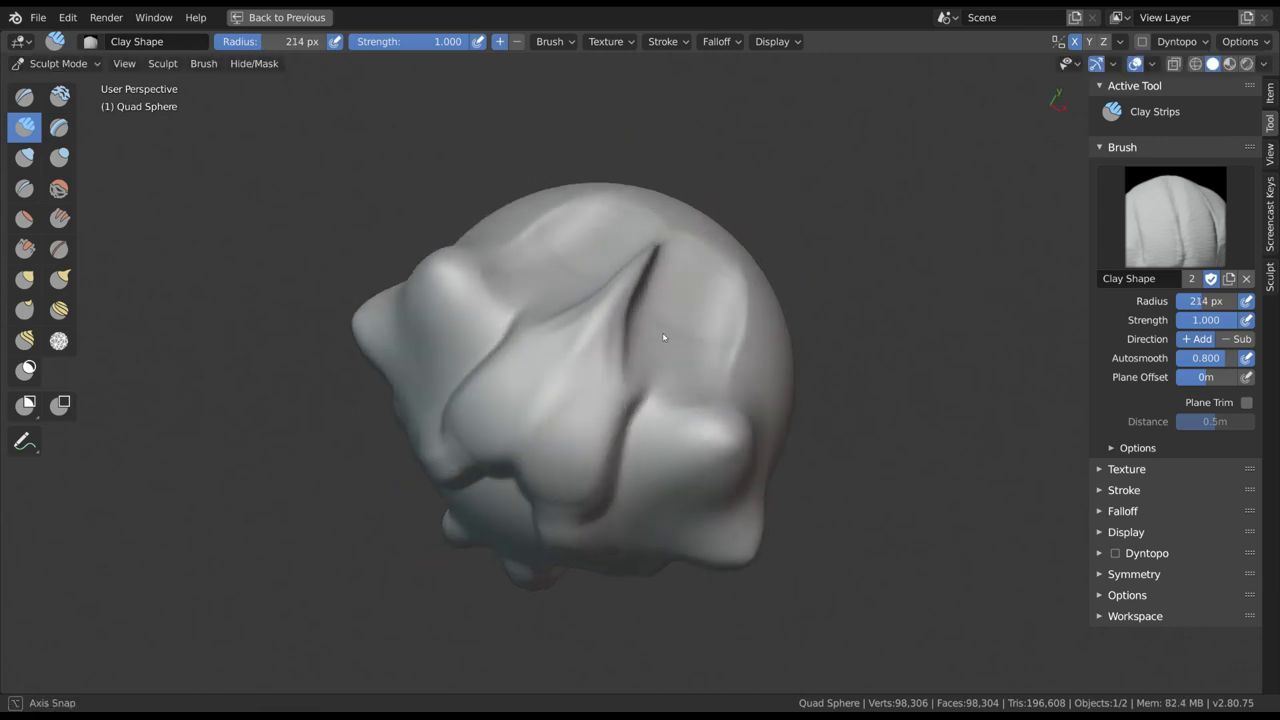
pyautogui.moveTo(654, 343)
pyautogui.mouseDown()
pyautogui.moveTo(633, 345)
pyautogui.moveTo(634, 363)
pyautogui.moveTo(634, 286)
pyautogui.moveTo(686, 400)
pyautogui.moveTo(708, 377)
pyautogui.moveTo(710, 247)
pyautogui.moveTo(671, 299)
pyautogui.moveTo(614, 462)
pyautogui.mouseUp()
# Step: Enlarge the Clay Strips radius to 319 px and fill the area between the sculpted strips with a broad stroke
pyautogui.press('f')
pyautogui.click(642, 271)
pyautogui.moveTo(614, 462); pyautogui.dragTo(639, 366, button='middle')
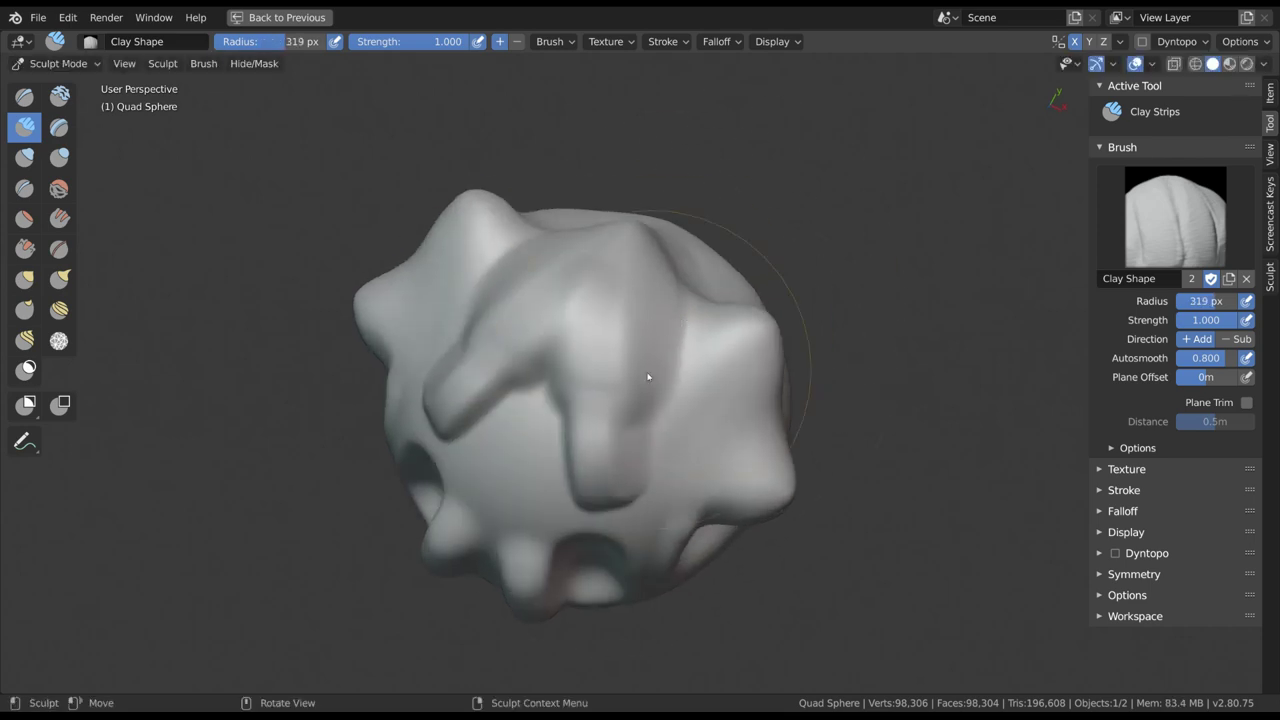
pyautogui.moveTo(639, 366)
pyautogui.mouseDown()
pyautogui.moveTo(602, 410)
pyautogui.moveTo(589, 511)
pyautogui.mouseUp()
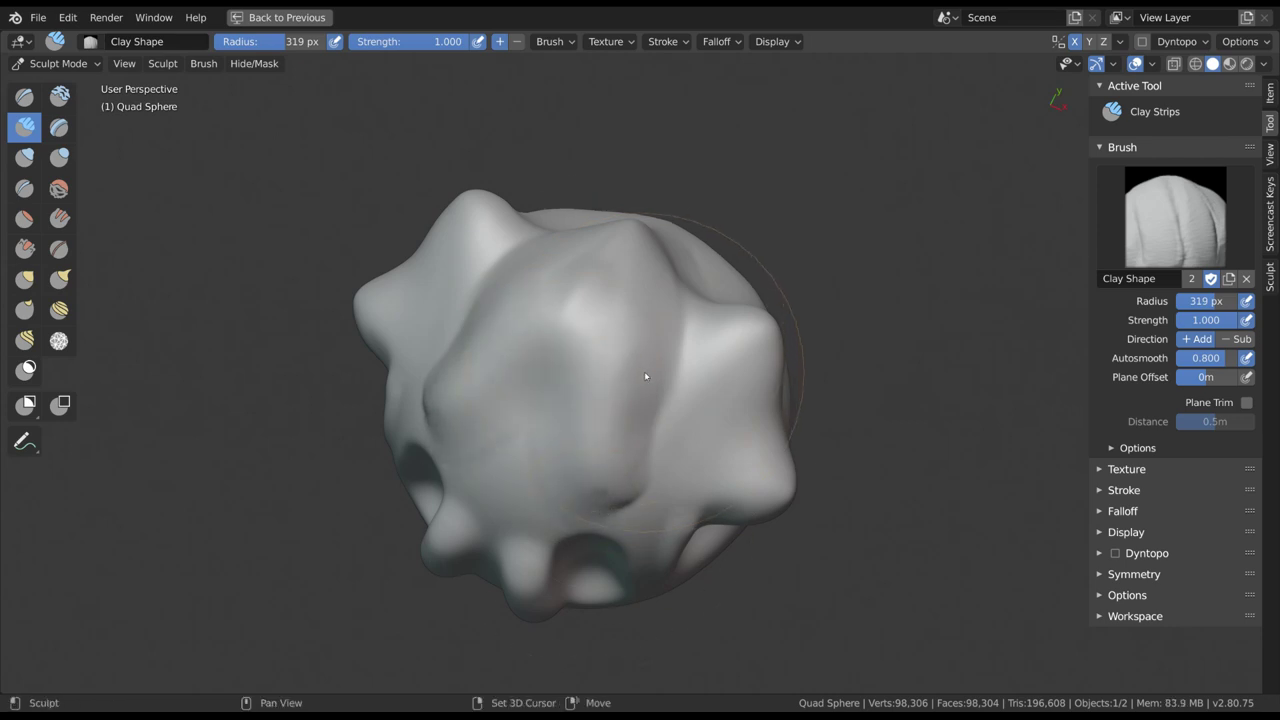
# Step: Resize the Clay Strips brush and lower its plane offset
pyautogui.hotkey('shift', 'c')
pyautogui.press('f')
pyautogui.click(590, 410)
pyautogui.moveTo(1227, 377); pyautogui.dragTo(1216, 377)
pyautogui.moveTo(790, 370); pyautogui.dragTo(700, 355, button='middle')
# Step: Switch to the Draw brush, resize it, and sculpt a stroke on the form
pyautogui.press('x')
pyautogui.moveTo(354, 240)
pyautogui.mouseDown(button='middle')
pyautogui.moveTo(614, 457)
pyautogui.moveTo(706, 397)
pyautogui.mouseUp(button='middle')
pyautogui.press('f')
pyautogui.click(691, 396)
pyautogui.moveTo(691, 396); pyautogui.dragTo(716, 338)
pyautogui.moveTo(716, 338)
pyautogui.mouseDown(button='middle')
pyautogui.moveTo(737, 383)
pyautogui.moveTo(770, 390)
pyautogui.moveTo(671, 403)
pyautogui.mouseUp(button='middle')
# Step: Turn on Accumulate for the Draw brush, adjust its radius, and build up strokes on the surface
pyautogui.click(1140, 386)
pyautogui.click(1246, 411)
pyautogui.press('f')
pyautogui.click(692, 400)
pyautogui.moveTo(684, 346)
pyautogui.mouseDown()
pyautogui.moveTo(661, 428)
pyautogui.moveTo(688, 366)
pyautogui.mouseUp()
pyautogui.moveTo(688, 366)
pyautogui.mouseDown(button='middle')
pyautogui.moveTo(828, 307)
pyautogui.moveTo(712, 480)
pyautogui.mouseUp(button='middle')
pyautogui.press('f')
pyautogui.click(652, 335)
pyautogui.moveTo(654, 322)
pyautogui.mouseDown()
pyautogui.moveTo(642, 375)
pyautogui.moveTo(645, 358)
pyautogui.moveTo(711, 354)
pyautogui.moveTo(748, 371)
pyautogui.mouseUp()
# Step: Set the Draw radius to 235 px and build tall protrusions with repeated accumulating strokes
pyautogui.press('f')
pyautogui.click(830, 357)
pyautogui.moveTo(749, 372); pyautogui.dragTo(800, 330, button='middle')
pyautogui.press('x')
pyautogui.moveTo(535, 312)
pyautogui.mouseDown()
pyautogui.moveTo(628, 434)
pyautogui.moveTo(656, 500)
pyautogui.mouseUp()
pyautogui.moveTo(656, 498); pyautogui.dragTo(677, 400, button='middle')
pyautogui.moveTo(578, 430)
pyautogui.mouseDown()
pyautogui.moveTo(606, 503)
pyautogui.moveTo(521, 604)
pyautogui.moveTo(560, 660)
pyautogui.moveTo(584, 631)
pyautogui.mouseUp()
pyautogui.moveTo(735, 500)
pyautogui.mouseDown(button='middle')
pyautogui.moveTo(697, 448)
pyautogui.moveTo(606, 410)
pyautogui.mouseUp(button='middle')
pyautogui.moveTo(620, 391); pyautogui.dragTo(705, 461)
pyautogui.moveTo(436, 398); pyautogui.dragTo(582, 409, button='middle')
pyautogui.moveTo(540, 380); pyautogui.dragTo(488, 534)
pyautogui.moveTo(764, 407); pyautogui.dragTo(700, 400, button='middle')
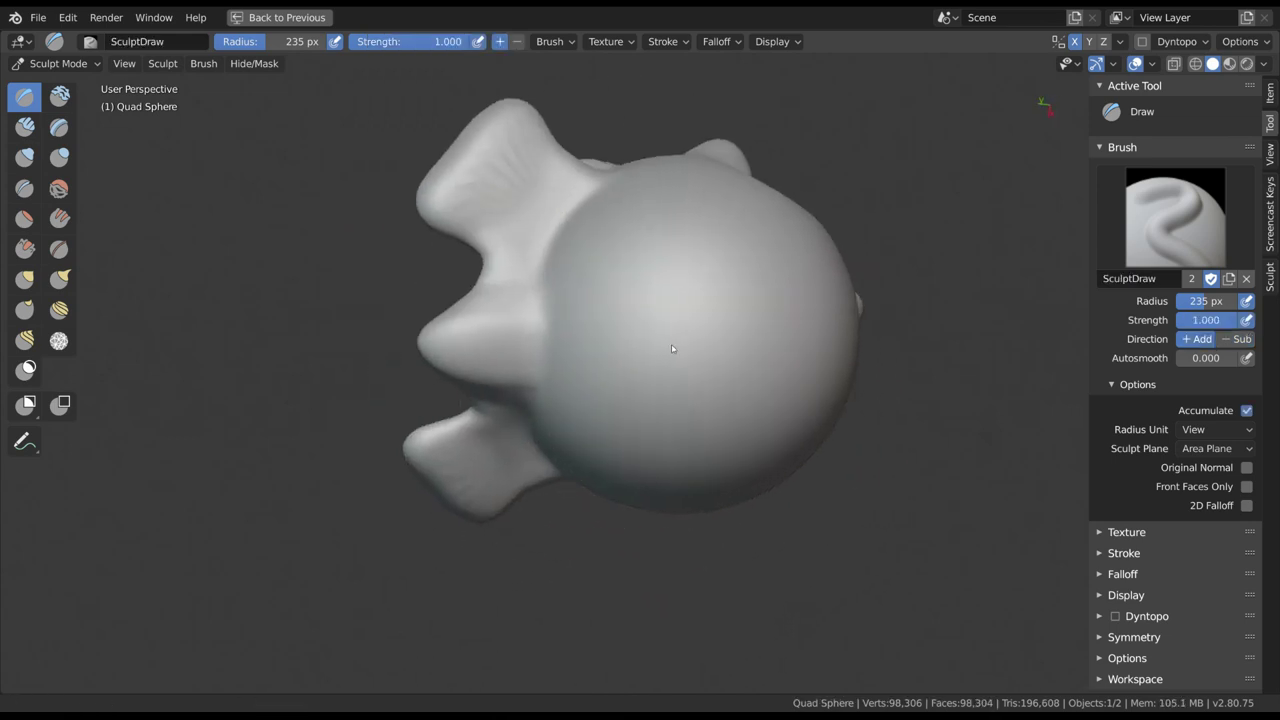
# Step: Look through the existing brush textures and create a new texture for the Draw brush
pyautogui.moveTo(672, 348); pyautogui.dragTo(650, 250, button='middle')
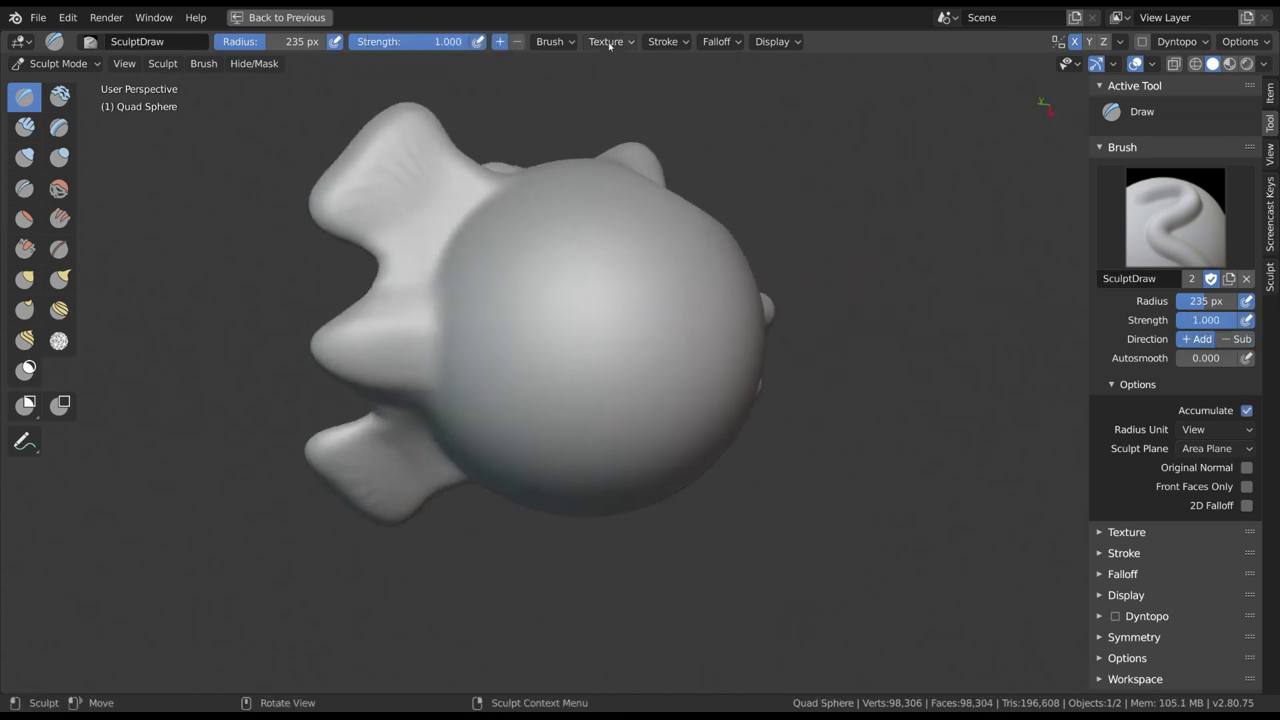
pyautogui.click(608, 41)
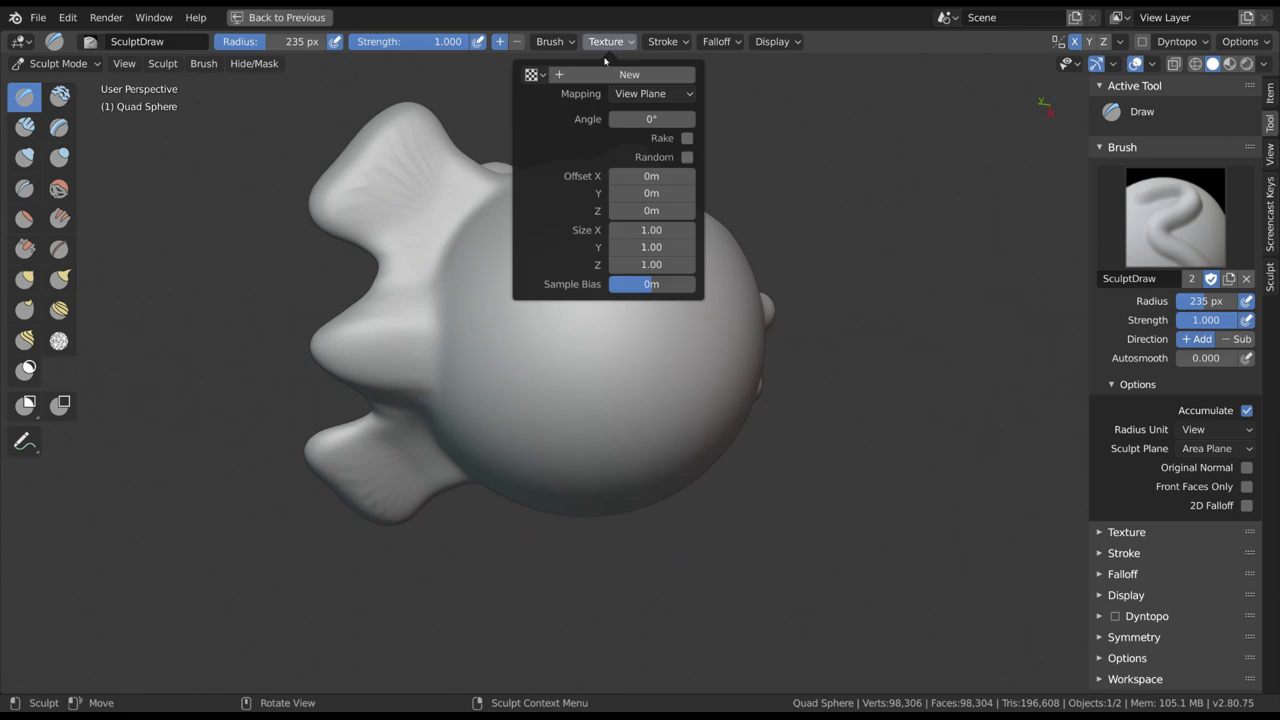
pyautogui.click(534, 75)
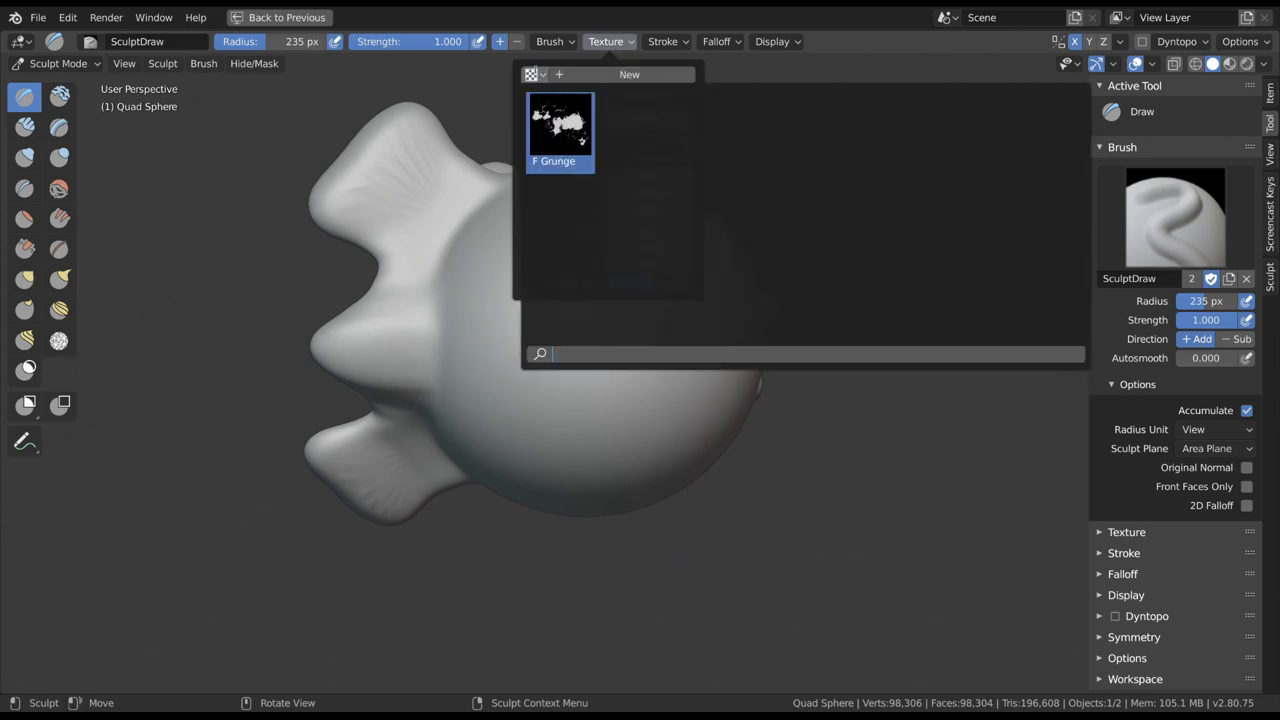
pyautogui.click(577, 75)
pyautogui.click(537, 75)
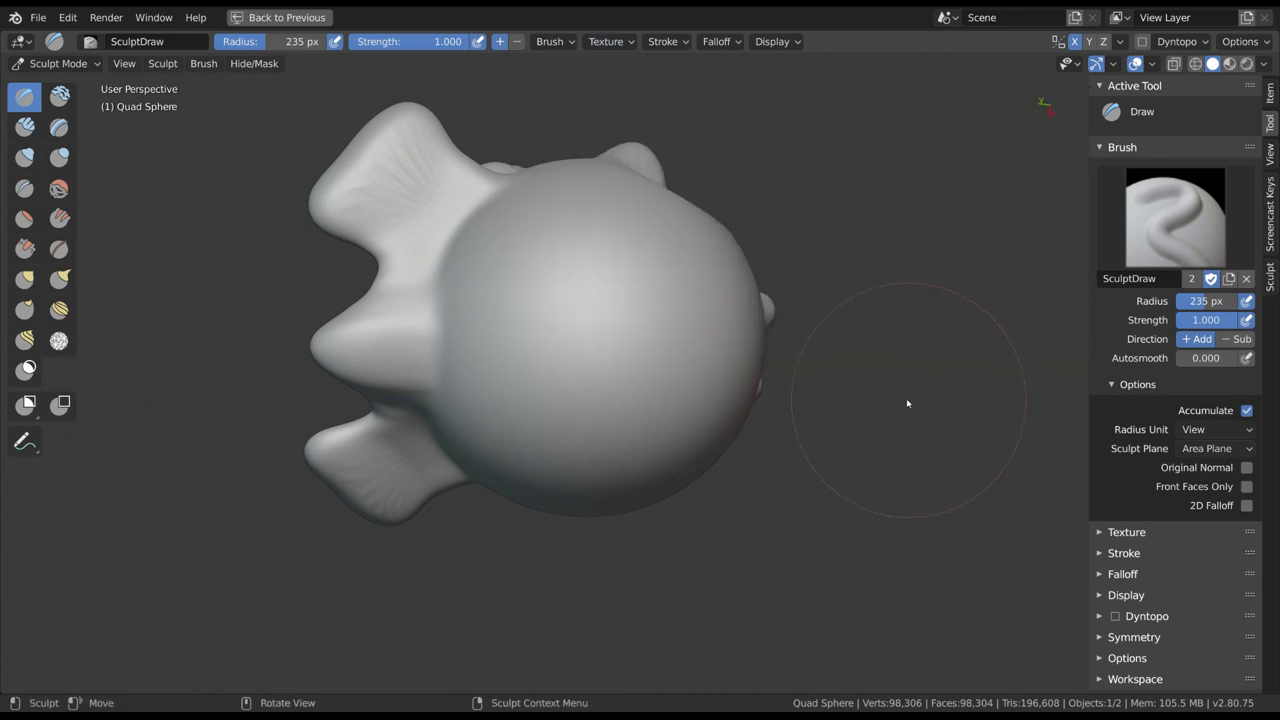
# Step: Restore the full workspace and assign the existing cracked image to the new brush texture in its texture properties
pyautogui.hotkey('ctrl', 'space')
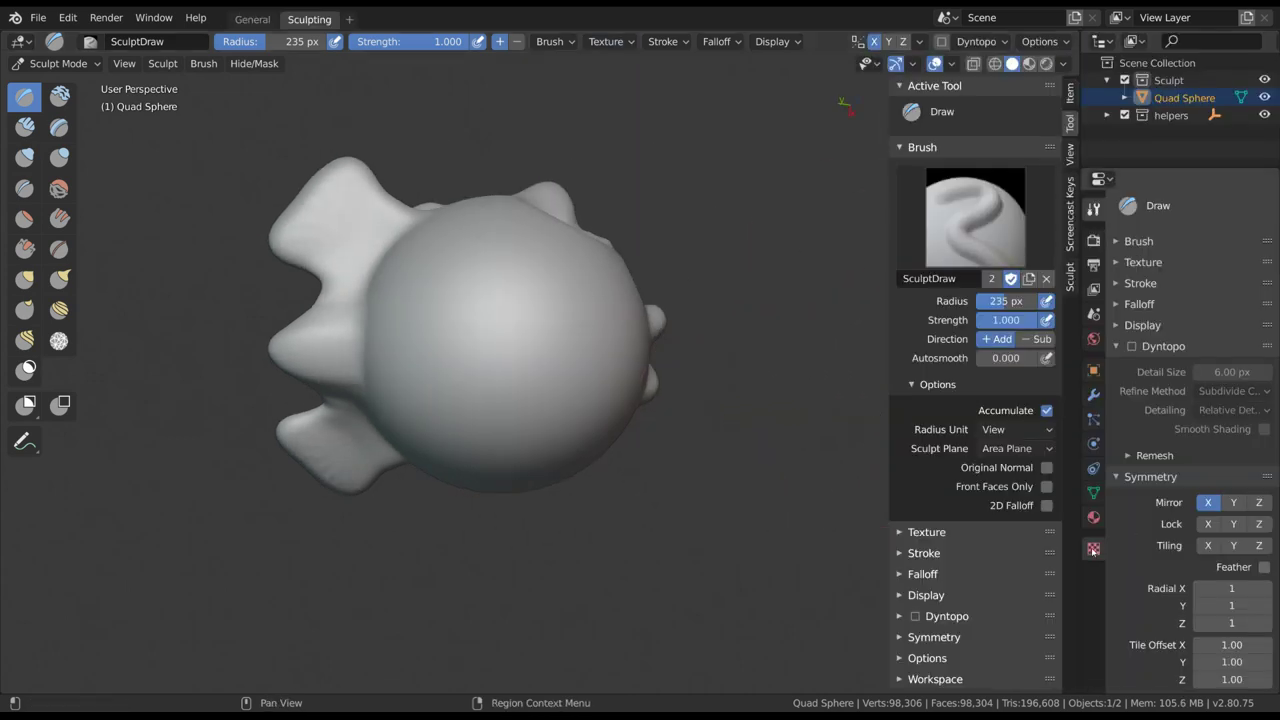
pyautogui.click(1093, 549)
pyautogui.click(1190, 458)
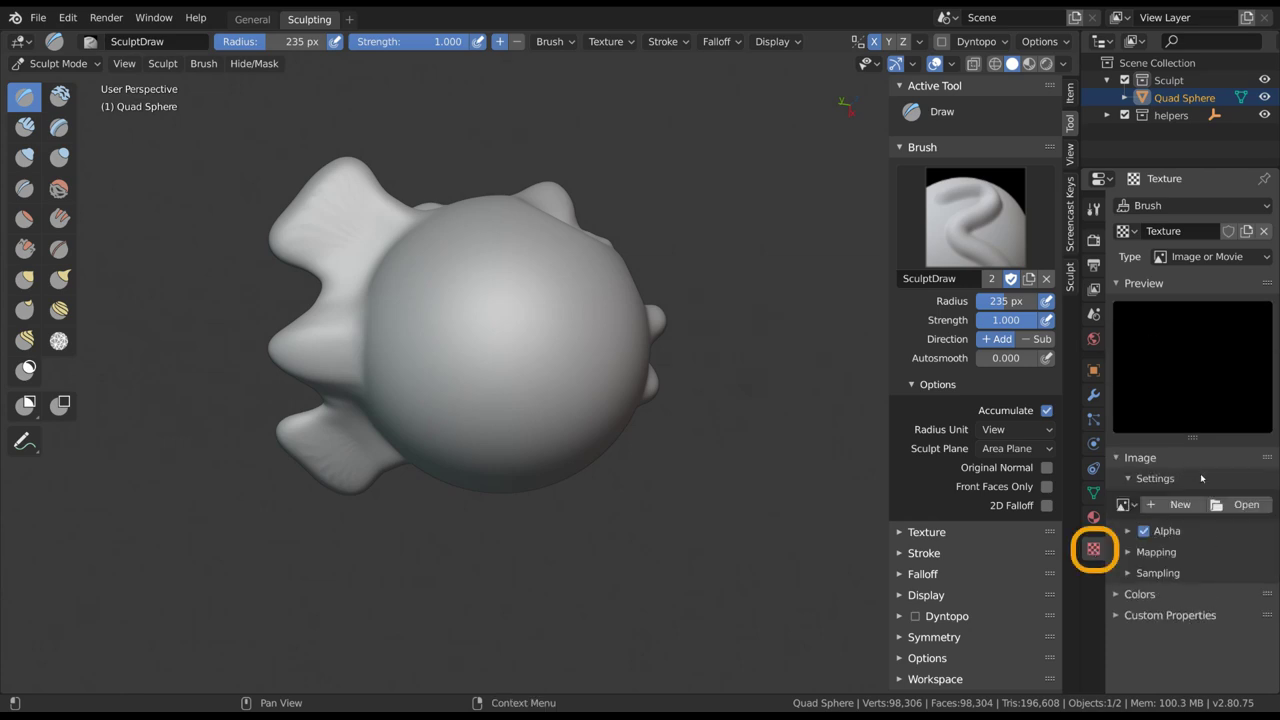
pyautogui.click(1125, 505)
pyautogui.click(1041, 330)
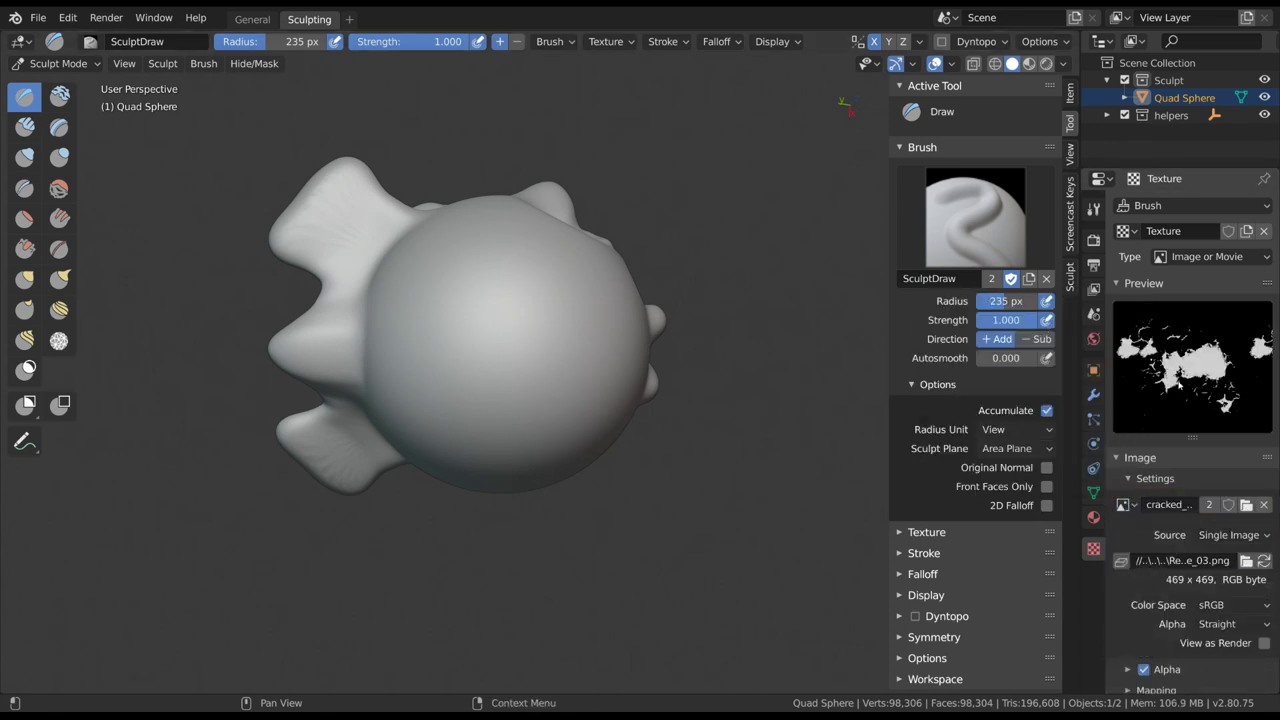
pyautogui.scroll(-1, 1188, 545)
pyautogui.click(1176, 445)
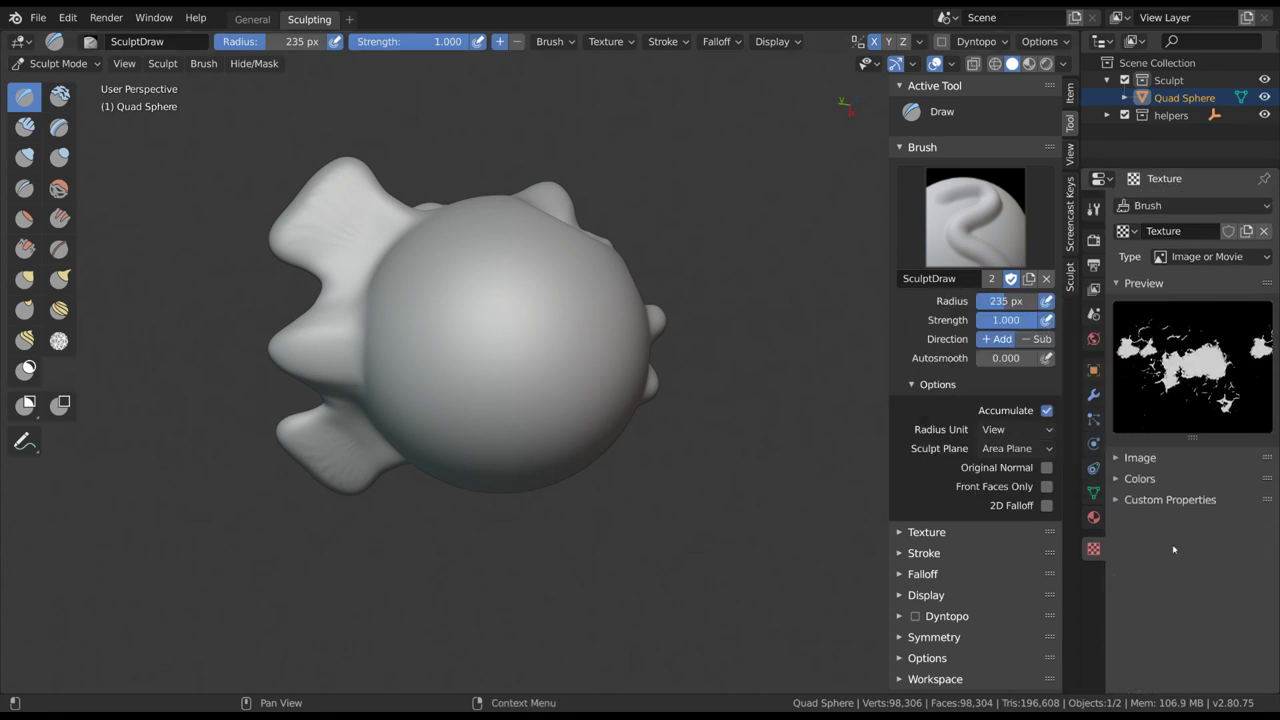
# Step: Rename the brush texture as grunge 2 and maximize the 3D viewport
pyautogui.doubleClick(1165, 231)
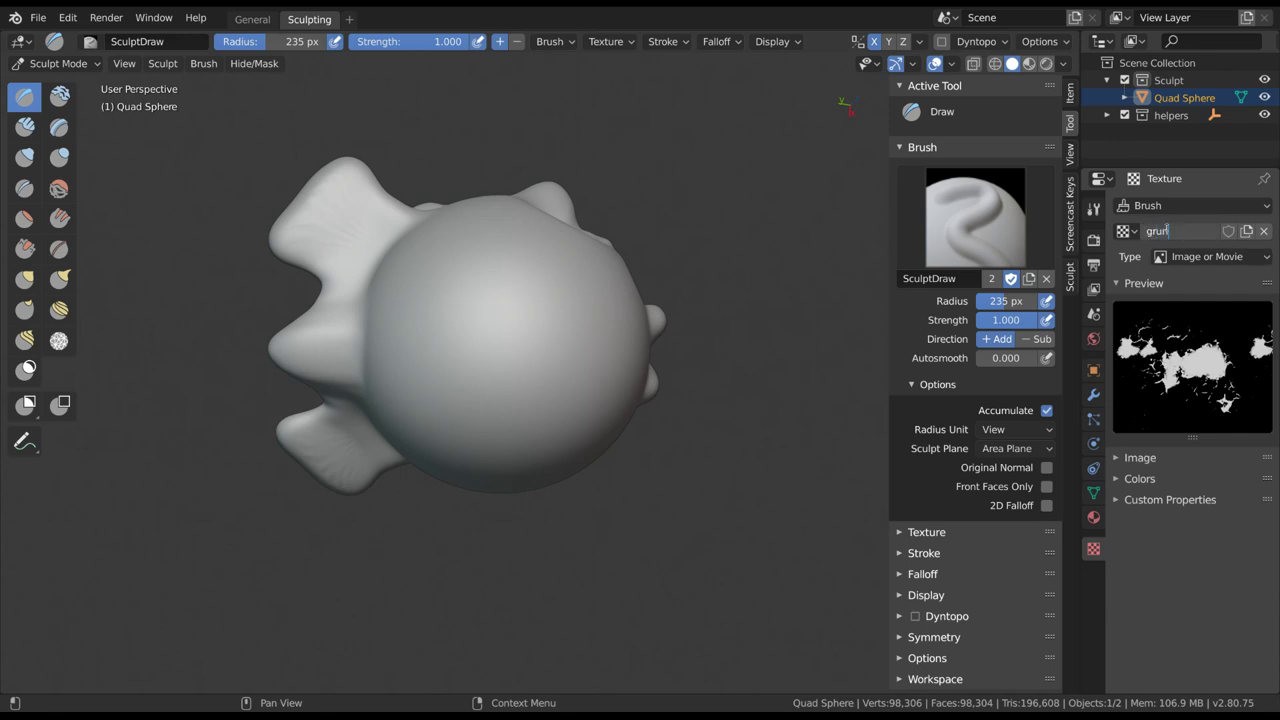
pyautogui.press('Return')
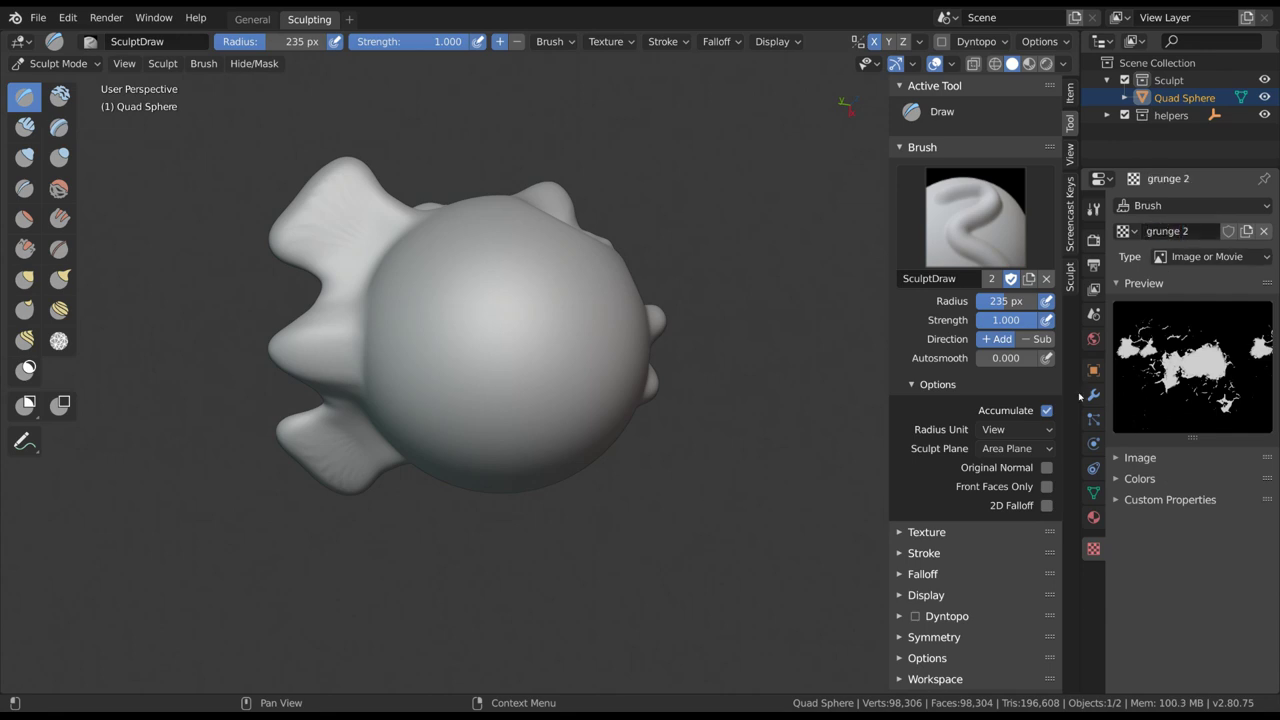
pyautogui.hotkey('ctrl', 'space')
# Step: Set the Draw radius to 113 px and the grunge 2 texture to Area Plane mapping with a 7.6° angle
pyautogui.press('f')
pyautogui.click(595, 313)
pyautogui.click(607, 41)
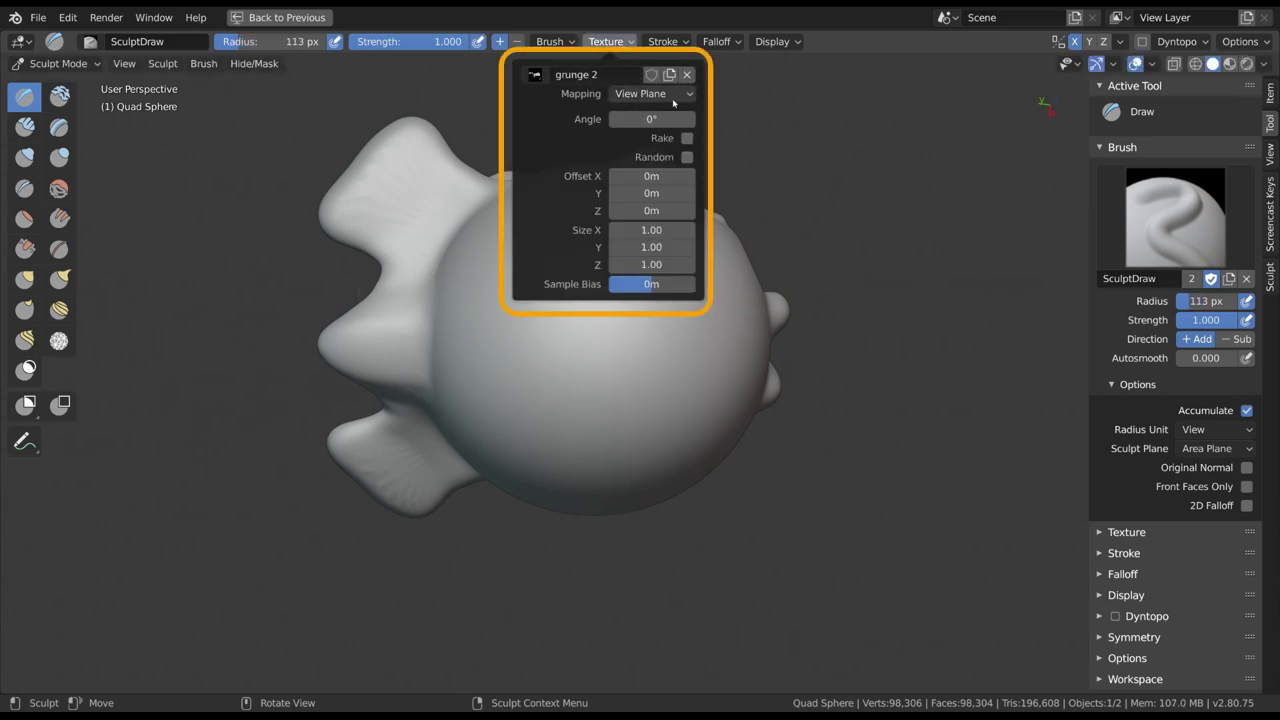
pyautogui.click(660, 94)
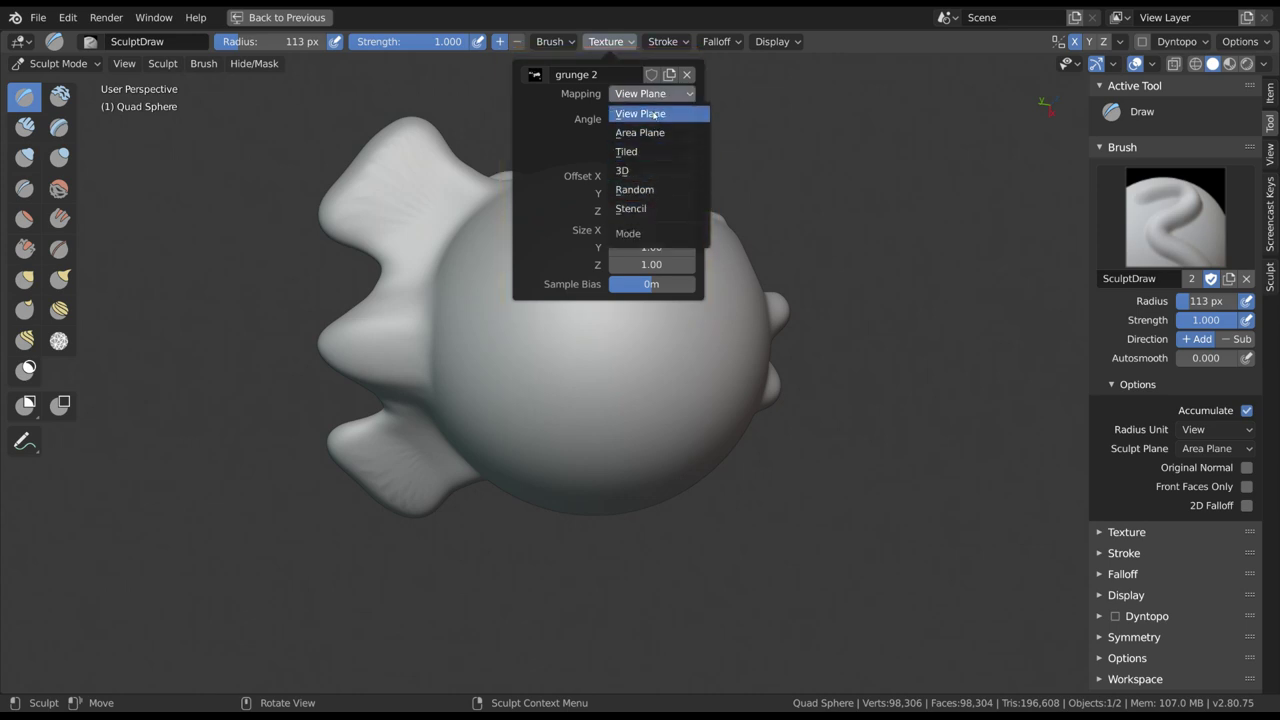
pyautogui.click(657, 115)
pyautogui.click(652, 93)
pyautogui.click(640, 132)
pyautogui.moveTo(661, 120); pyautogui.dragTo(665, 120)
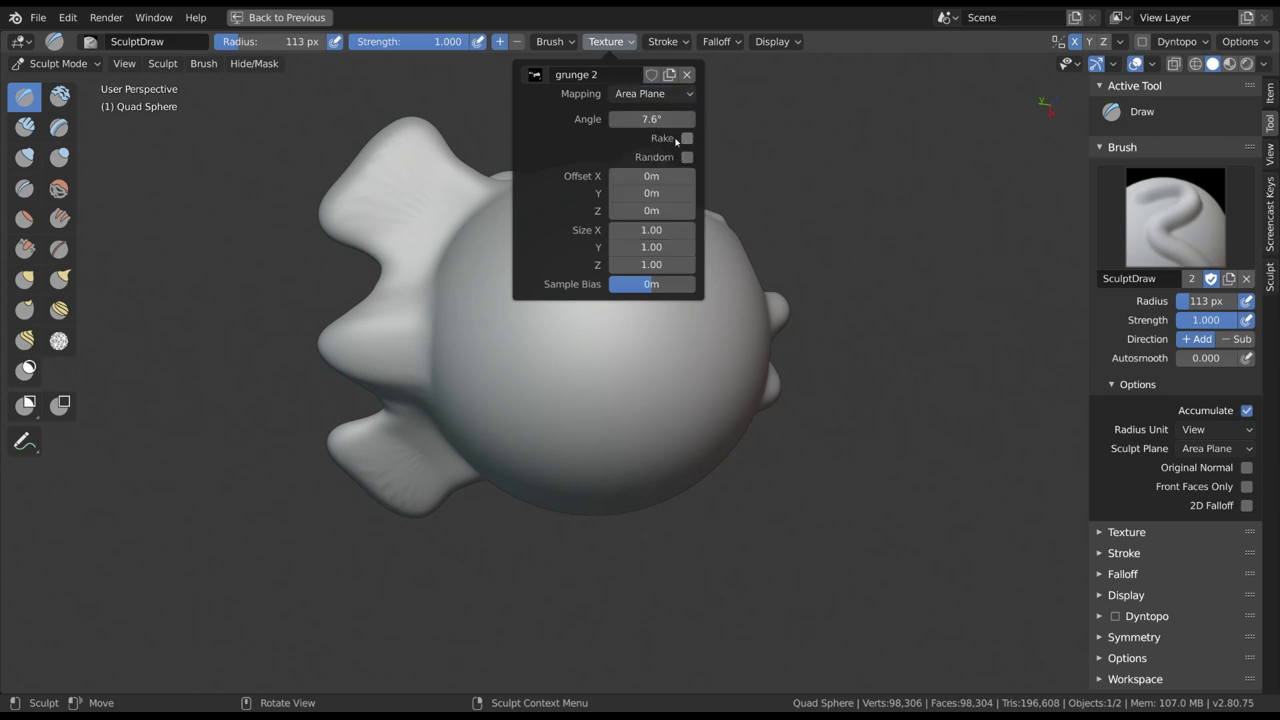
# Step: Try textured Draw strokes on the smooth side of the sphere, and undo them
pyautogui.moveTo(565, 222)
pyautogui.mouseDown()
pyautogui.moveTo(592, 226)
pyautogui.moveTo(667, 301)
pyautogui.moveTo(615, 395)
pyautogui.moveTo(510, 320)
pyautogui.moveTo(555, 250)
pyautogui.mouseUp()
pyautogui.hotkey('ctrl', 'z')
pyautogui.moveTo(643, 238); pyautogui.dragTo(655, 396)
pyautogui.hotkey('ctrl', 'z')
# Step: Set the Draw brush's stroke method to Space with 131% spacing
pyautogui.click(627, 42)
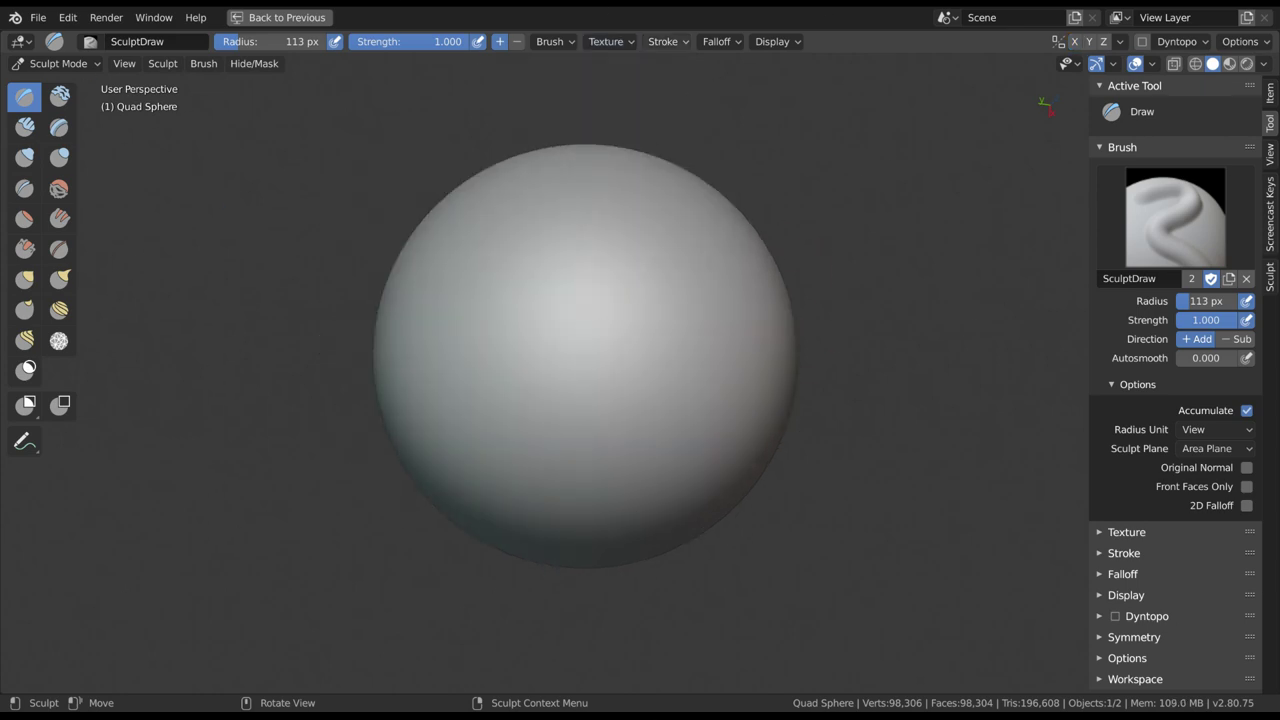
pyautogui.click(665, 41)
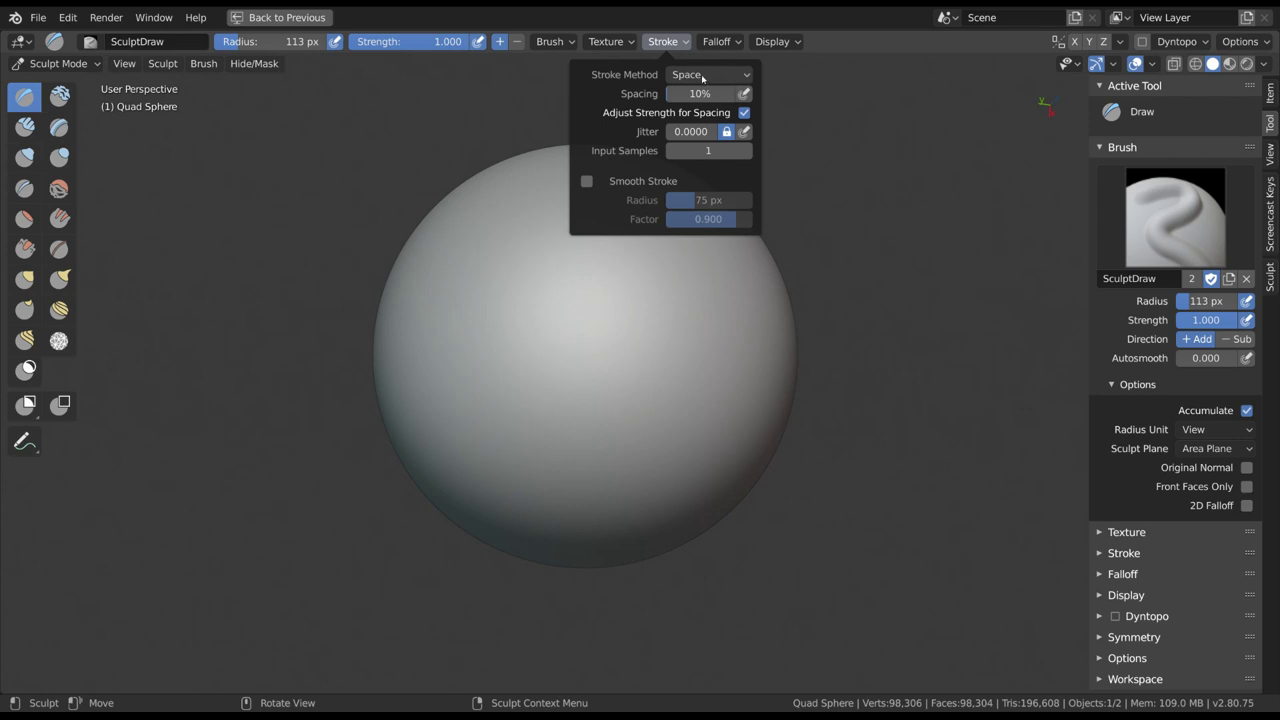
pyautogui.click(703, 75)
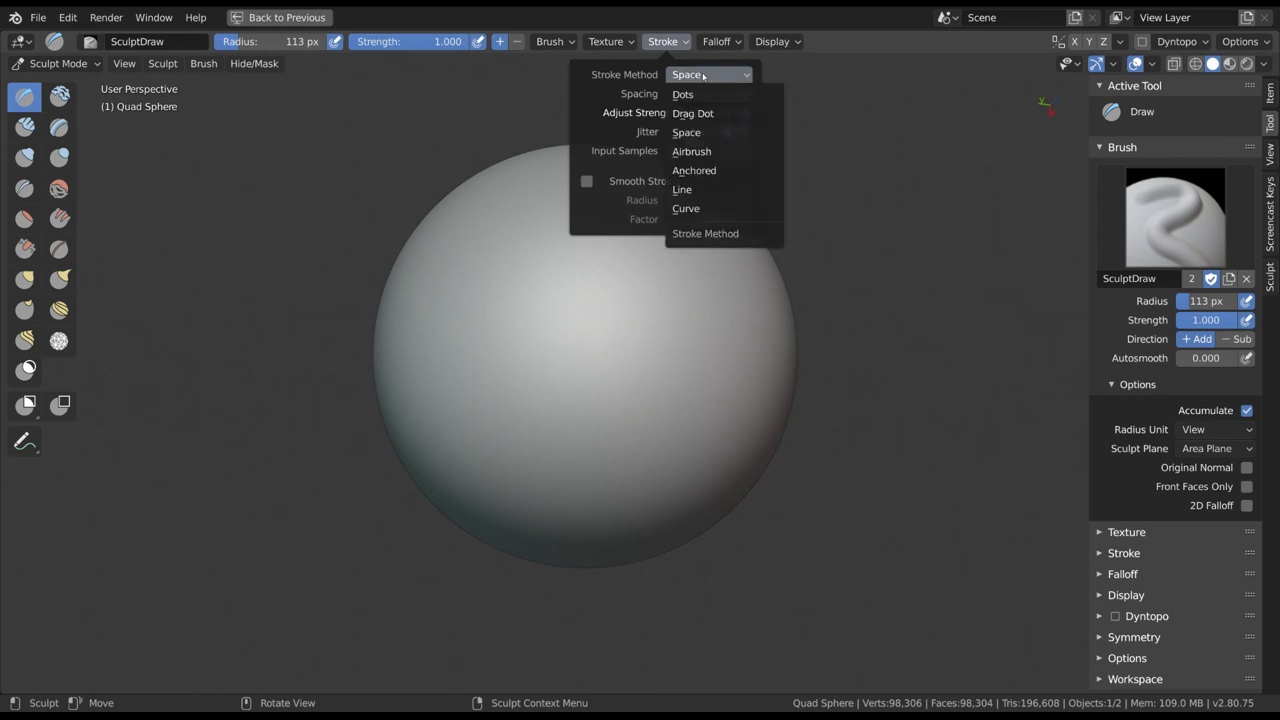
pyautogui.click(704, 133)
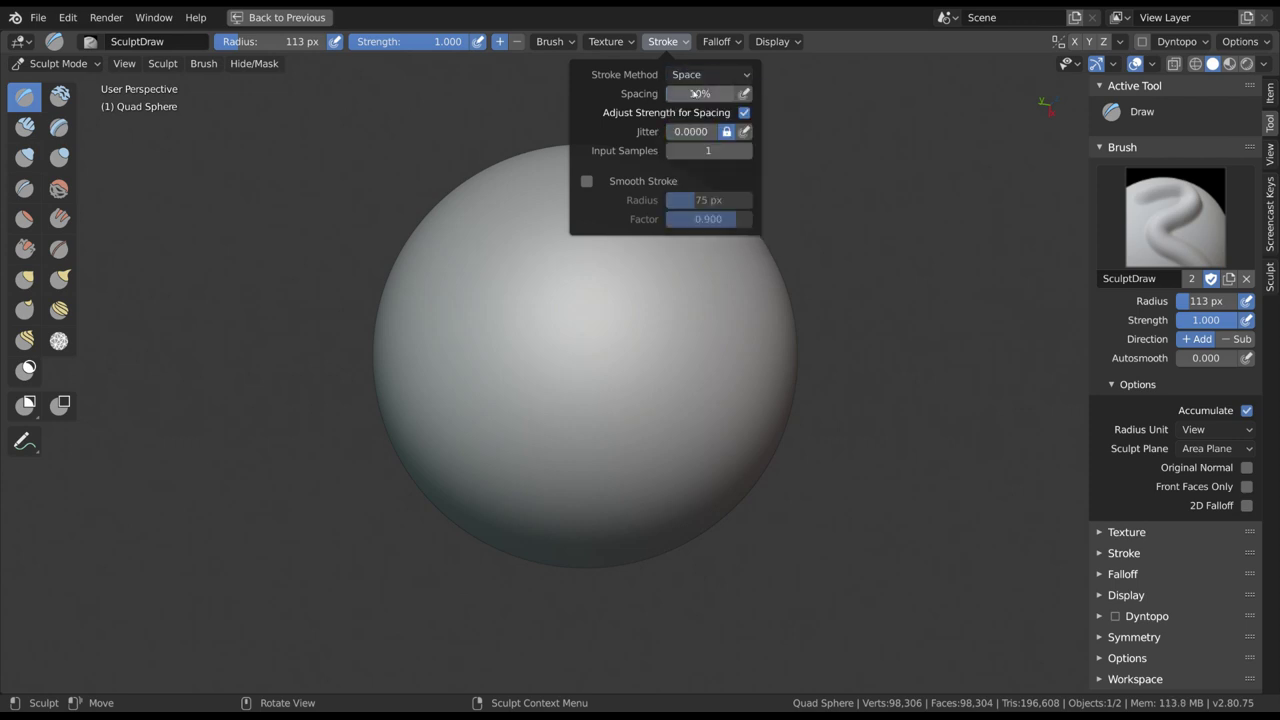
pyautogui.moveTo(686, 94); pyautogui.dragTo(690, 93)
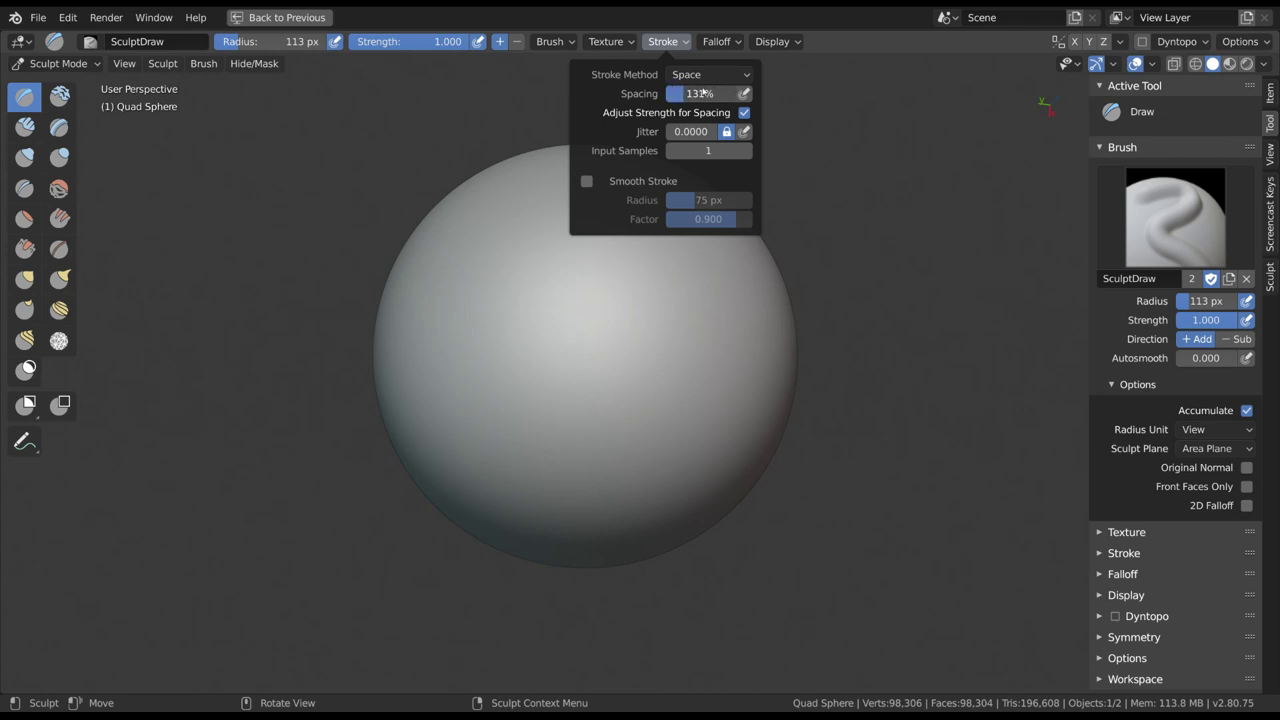
# Step: Turn off strength pressure, set the strength to 0.502, and stamp spaced texture patches across the sphere
pyautogui.click(479, 46)
pyautogui.moveTo(458, 44); pyautogui.dragTo(400, 44)
pyautogui.moveTo(581, 188); pyautogui.dragTo(600, 201)
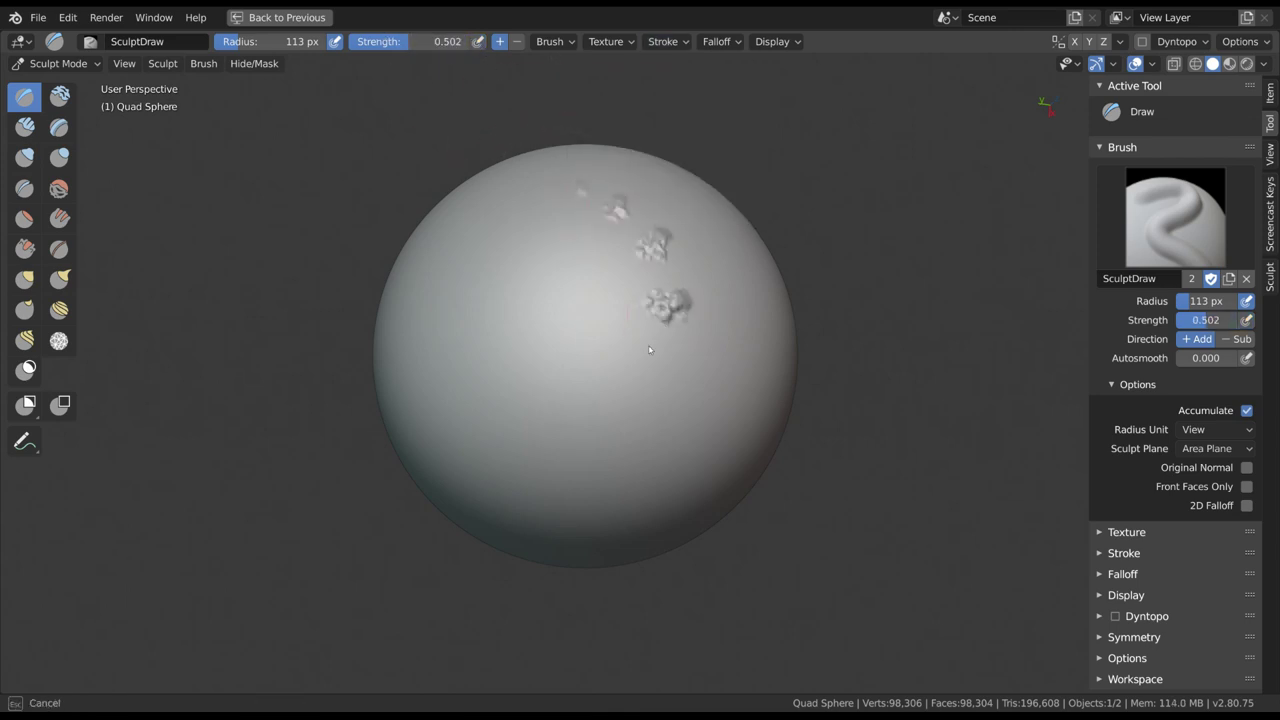
pyautogui.moveTo(640, 358)
pyautogui.mouseDown()
pyautogui.moveTo(624, 496)
pyautogui.moveTo(721, 358)
pyautogui.moveTo(525, 298)
pyautogui.moveTo(532, 234)
pyautogui.moveTo(472, 260)
pyautogui.moveTo(500, 452)
pyautogui.moveTo(604, 257)
pyautogui.moveTo(646, 418)
pyautogui.moveTo(736, 310)
pyautogui.moveTo(724, 278)
pyautogui.mouseUp()
# Step: Review the stroke settings and reset the Draw brush to its defaults
pyautogui.click(663, 41)
pyautogui.moveTo(724, 278); pyautogui.dragTo(764, 294, button='middle')
pyautogui.click(210, 64)
pyautogui.click(240, 145)
pyautogui.moveTo(306, 200); pyautogui.dragTo(586, 216, button='middle')
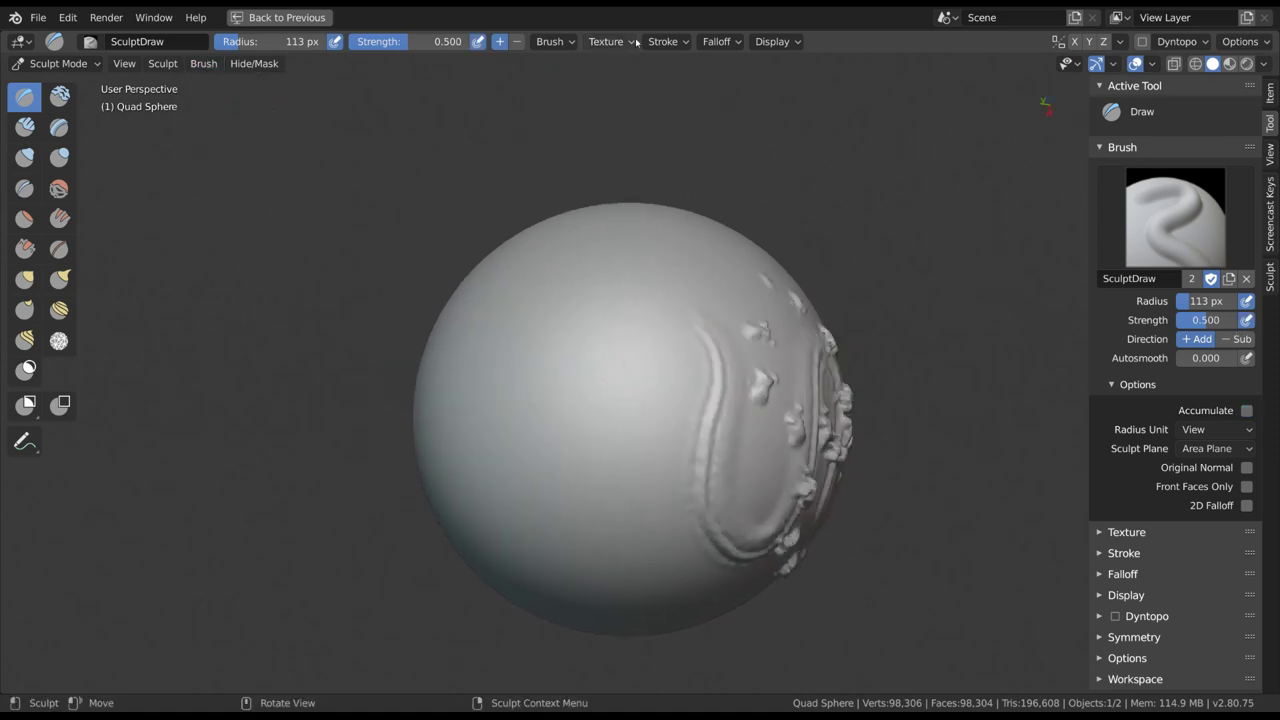
# Step: Enable Smooth Stroke for the Draw brush and sculpt a stroke on the smooth side of the sphere
pyautogui.click(646, 41)
pyautogui.click(587, 181)
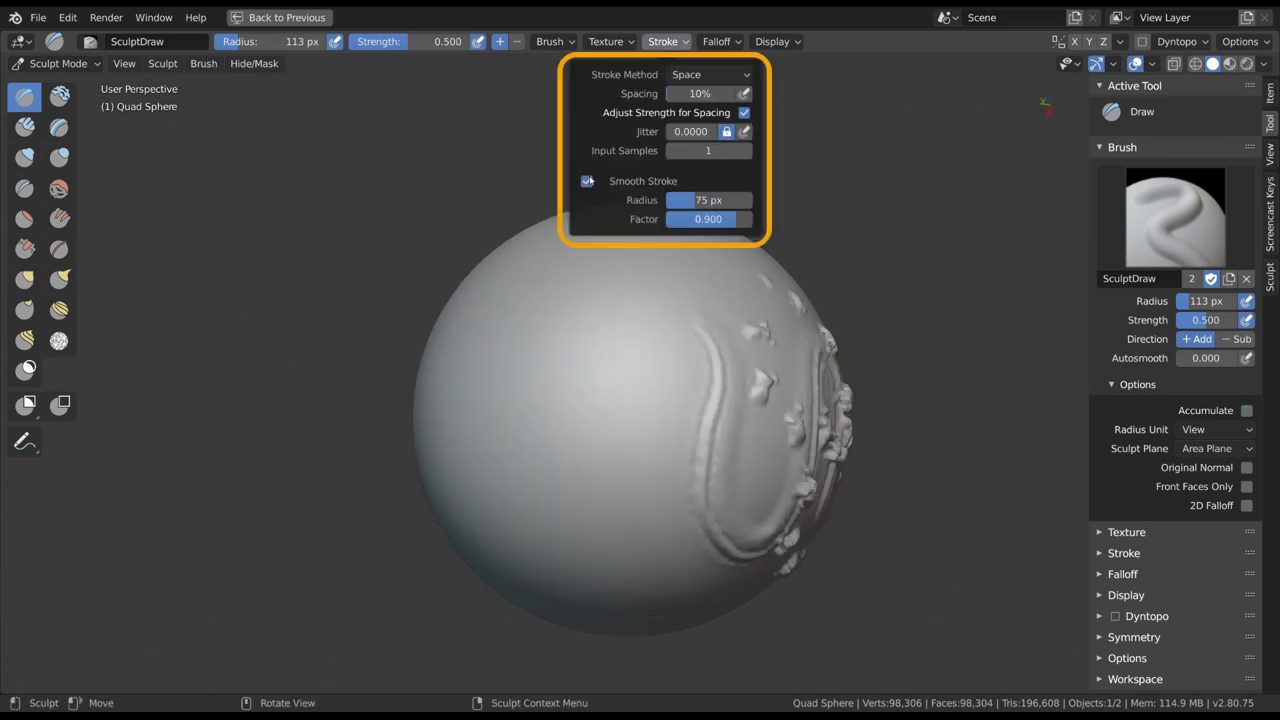
pyautogui.click(587, 181)
pyautogui.moveTo(578, 311); pyautogui.dragTo(646, 287, button='middle')
pyautogui.moveTo(646, 287)
pyautogui.mouseDown()
pyautogui.moveTo(554, 449)
pyautogui.moveTo(594, 614)
pyautogui.moveTo(749, 443)
pyautogui.moveTo(648, 278)
pyautogui.mouseUp()
# Step: Set the brush strength to 1.000 and the Smooth Stroke radius to 36 px, and sculpt looping strokes on the sphere
pyautogui.moveTo(436, 42); pyautogui.dragTo(497, 42)
pyautogui.moveTo(565, 306); pyautogui.dragTo(608, 300, button='middle')
pyautogui.click(663, 41)
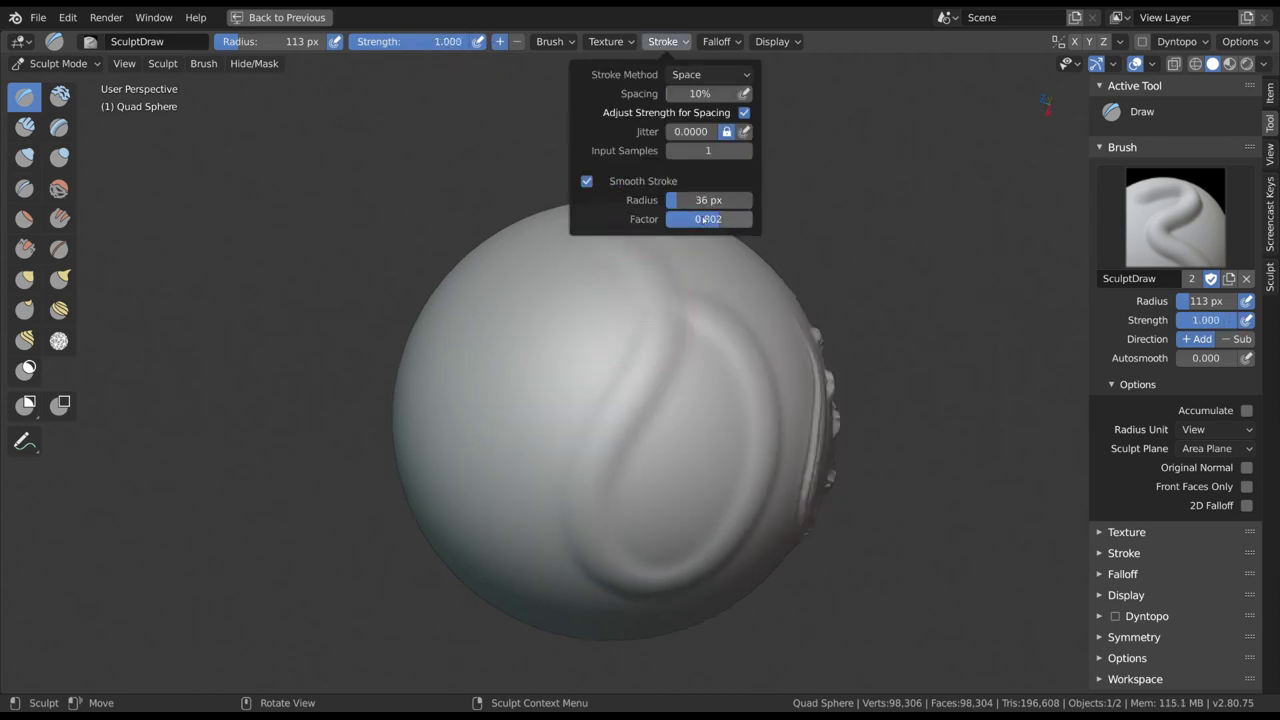
pyautogui.moveTo(576, 245)
pyautogui.mouseDown()
pyautogui.moveTo(504, 474)
pyautogui.moveTo(674, 543)
pyautogui.moveTo(655, 300)
pyautogui.moveTo(772, 344)
pyautogui.moveTo(735, 470)
pyautogui.mouseUp()
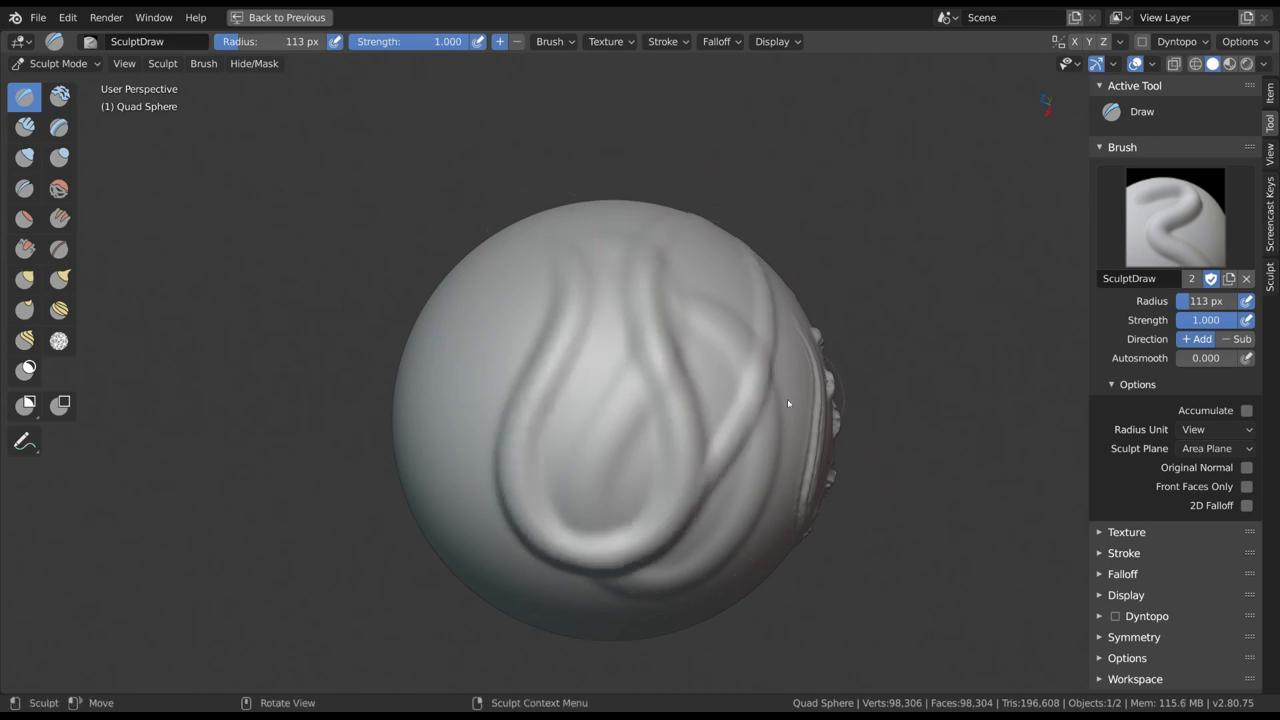
# Step: Look at the falloff curve, and sculpt an S-shaped ridge with a 141 px brush on the sphere's smooth side
pyautogui.click(726, 42)
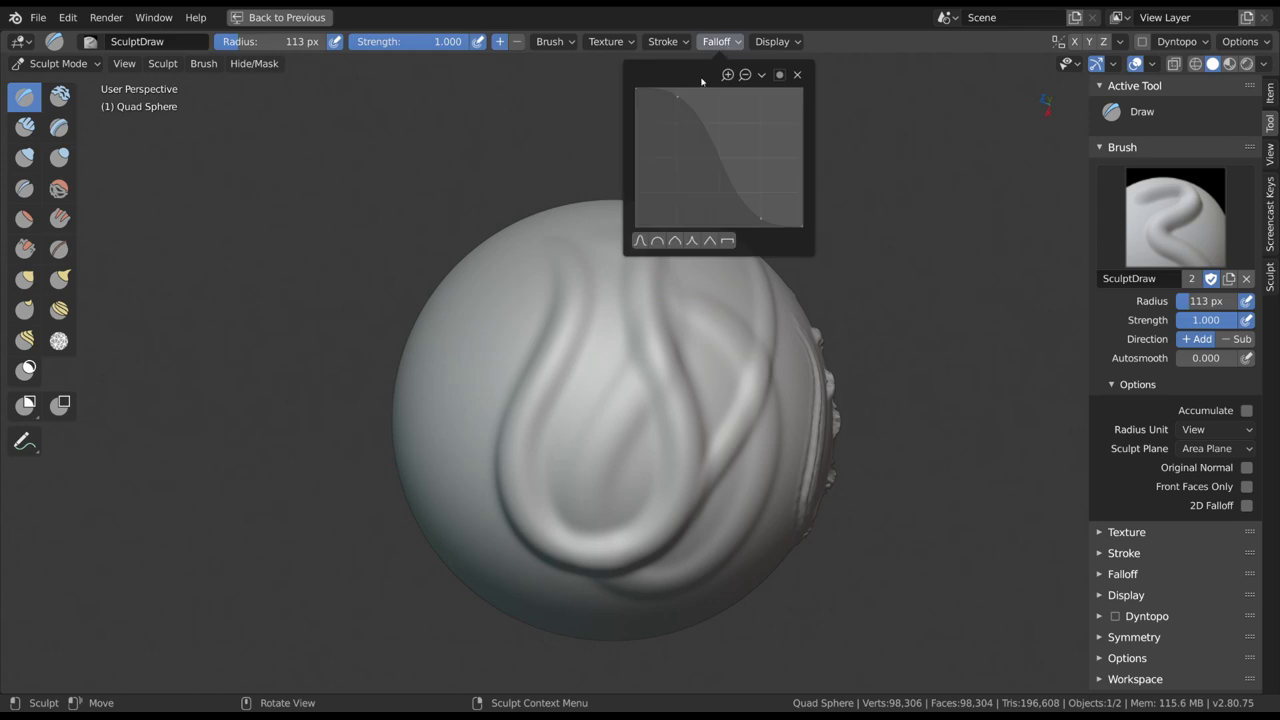
pyautogui.moveTo(520, 326); pyautogui.dragTo(608, 334, button='middle')
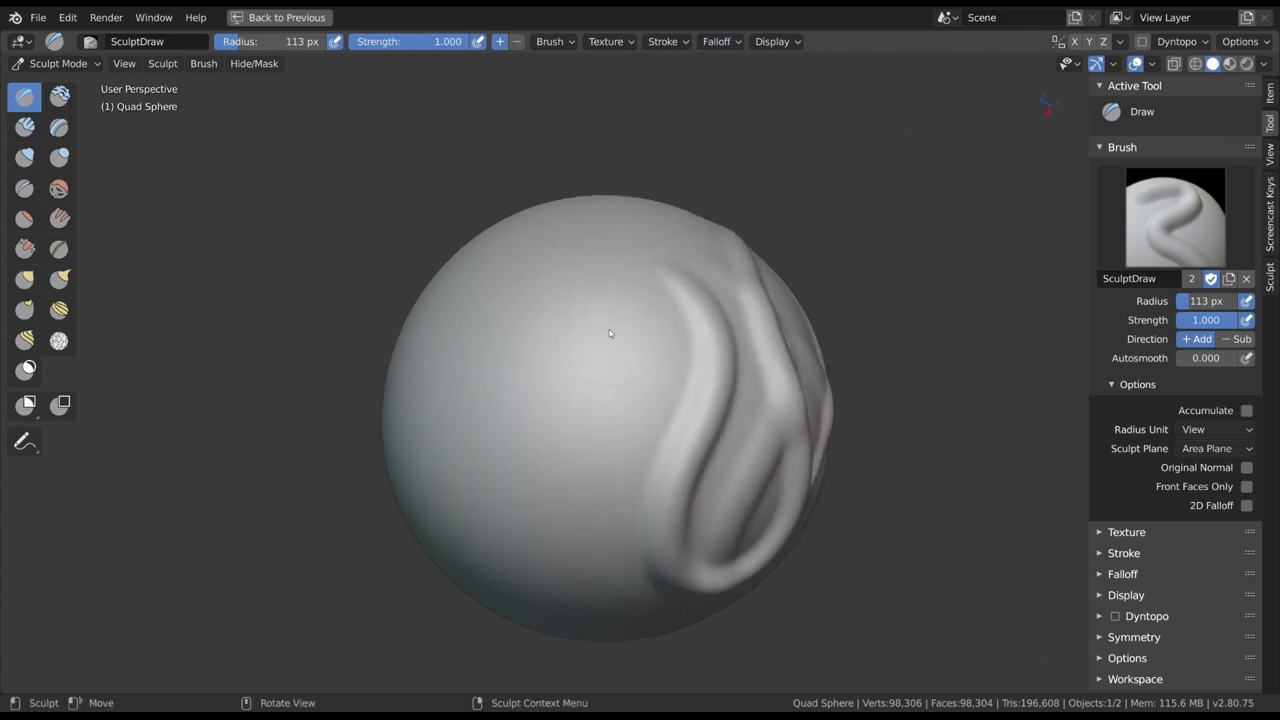
pyautogui.moveTo(595, 264); pyautogui.dragTo(563, 535)
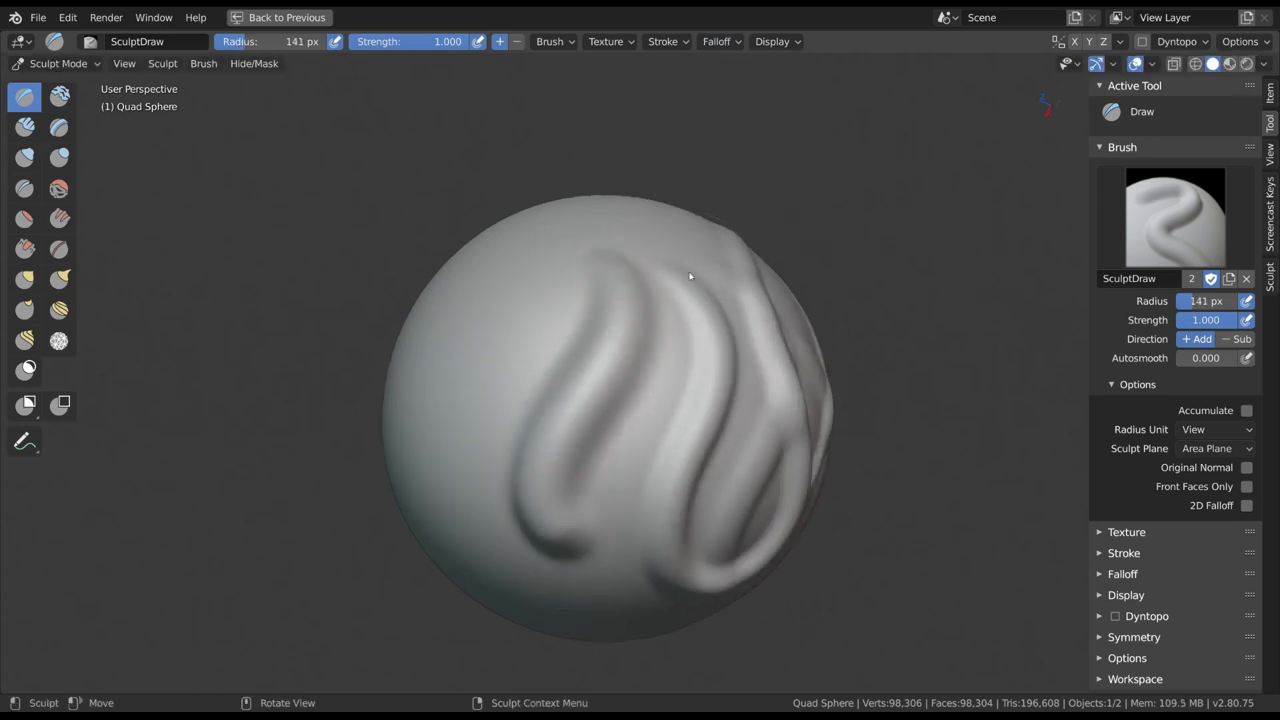
pyautogui.moveTo(695, 268); pyautogui.dragTo(714, 85, button='middle')
# Step: Examine the falloff curve and its shaded preview while adjusting the brush radius and strength, cancelling both adjustments
pyautogui.click(724, 45)
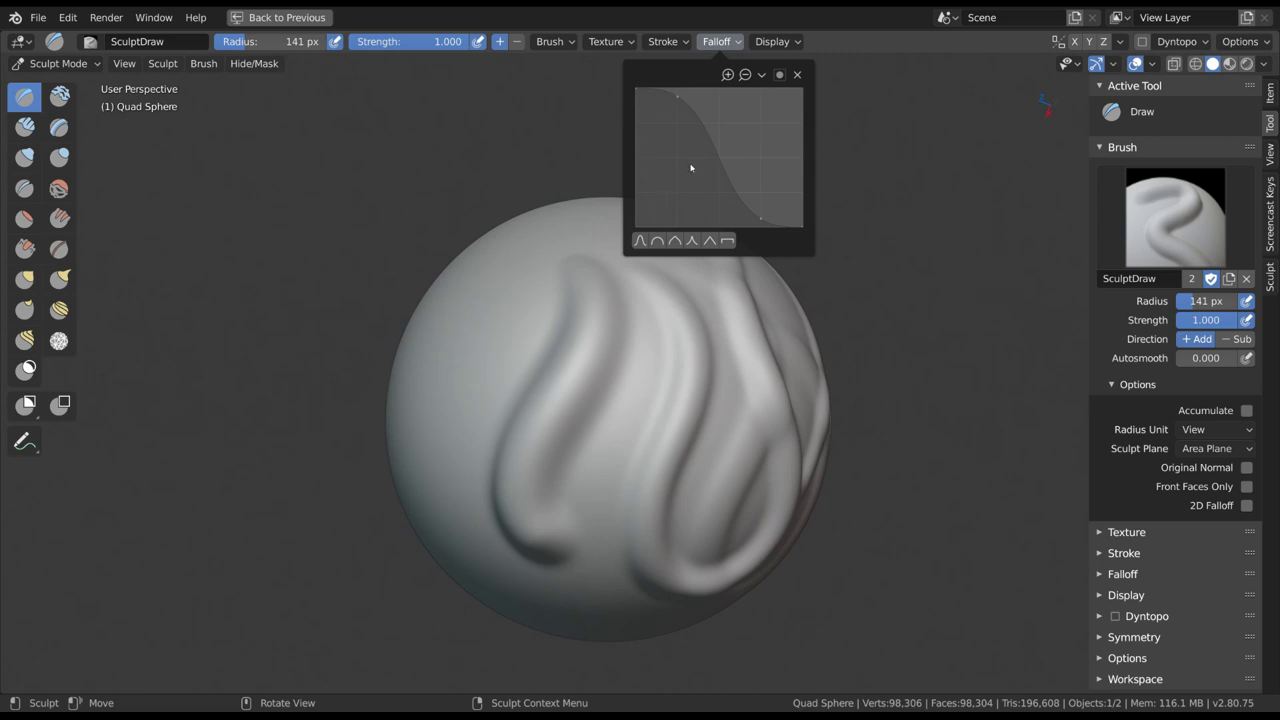
pyautogui.press('f')
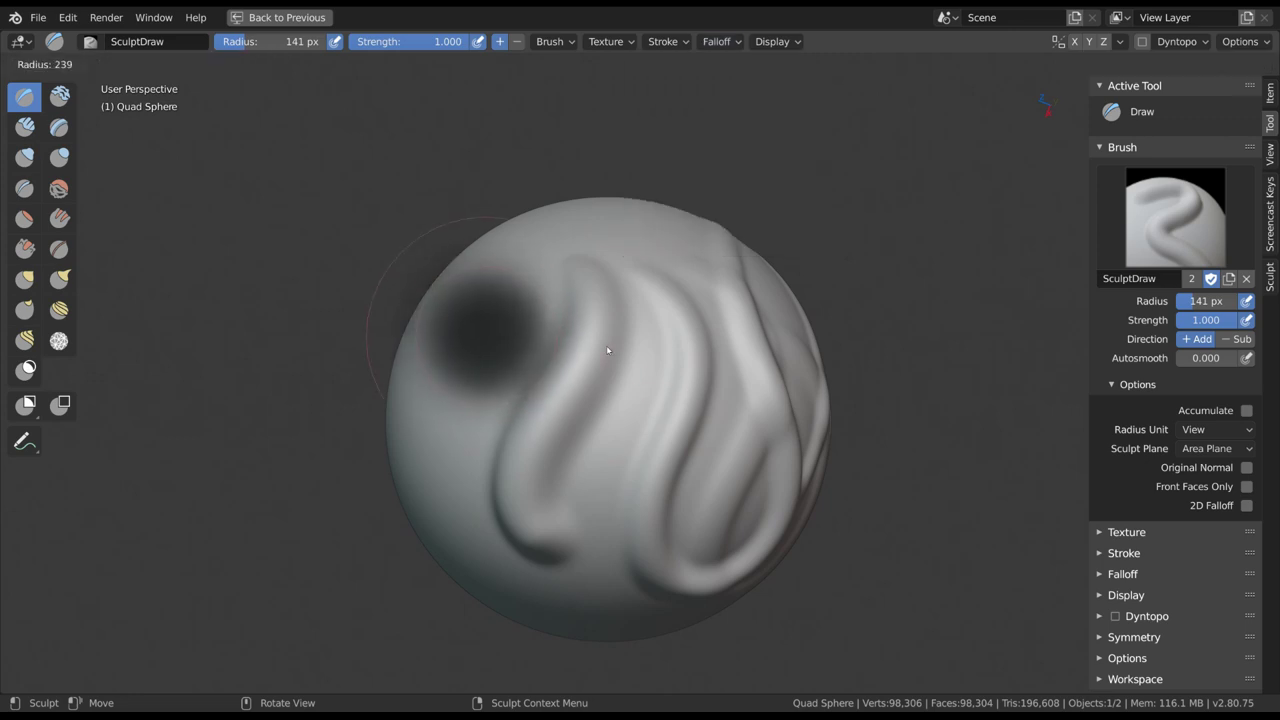
pyautogui.press('Escape')
pyautogui.hotkey('shift', 'f')
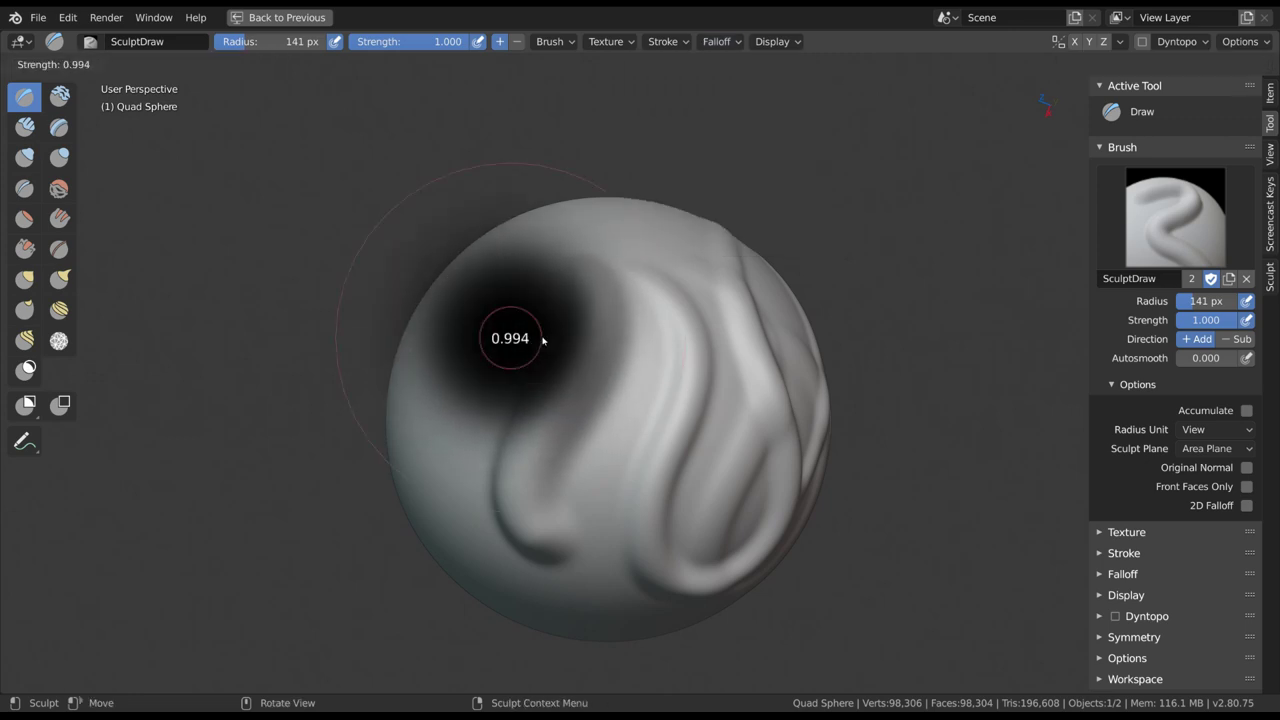
pyautogui.press('Escape')
# Step: Reshape the brush falloff curve into a wavy profile by moving its control points and adding new ones
pyautogui.click(717, 41)
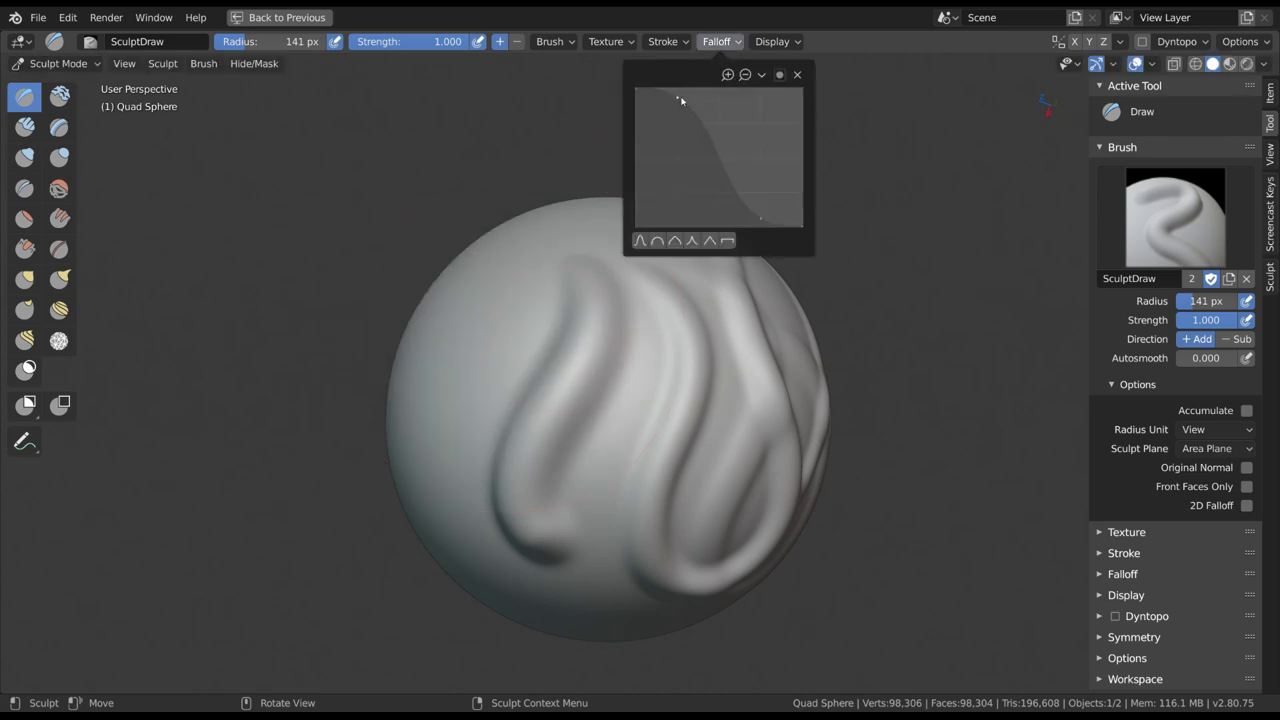
pyautogui.moveTo(681, 103); pyautogui.dragTo(662, 148)
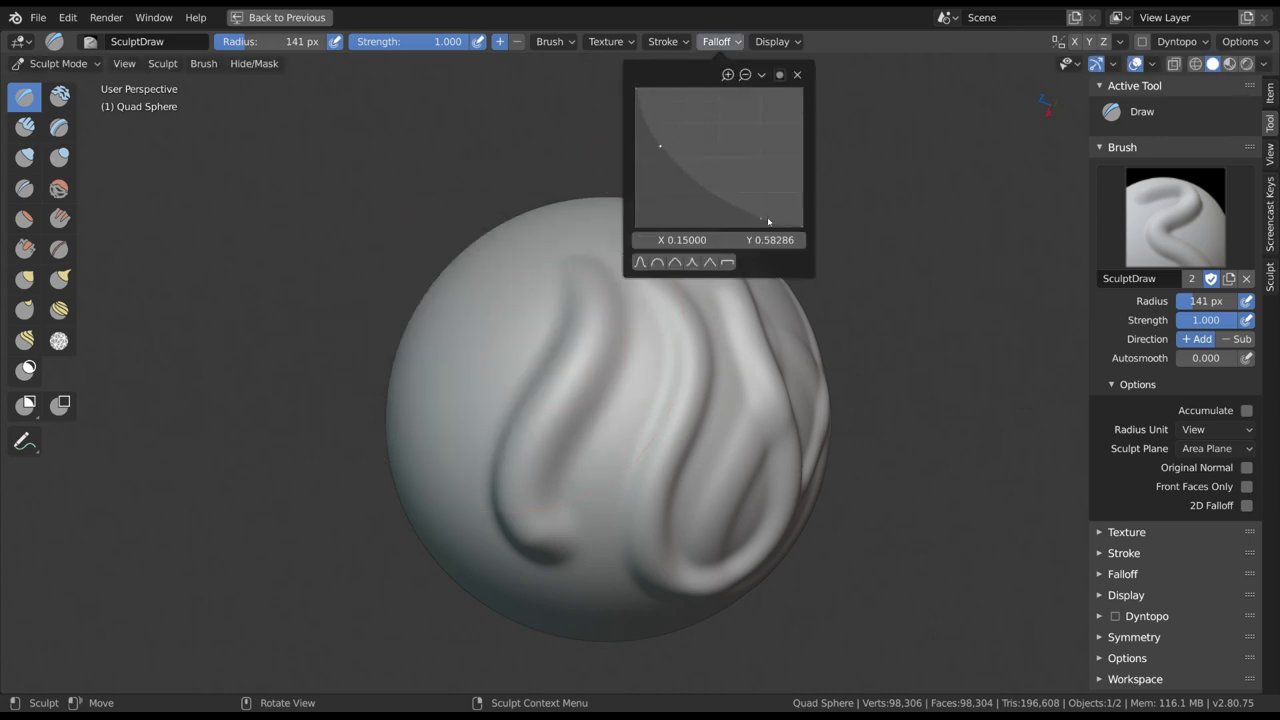
pyautogui.moveTo(767, 222); pyautogui.dragTo(697, 108)
pyautogui.moveTo(737, 151); pyautogui.dragTo(741, 214)
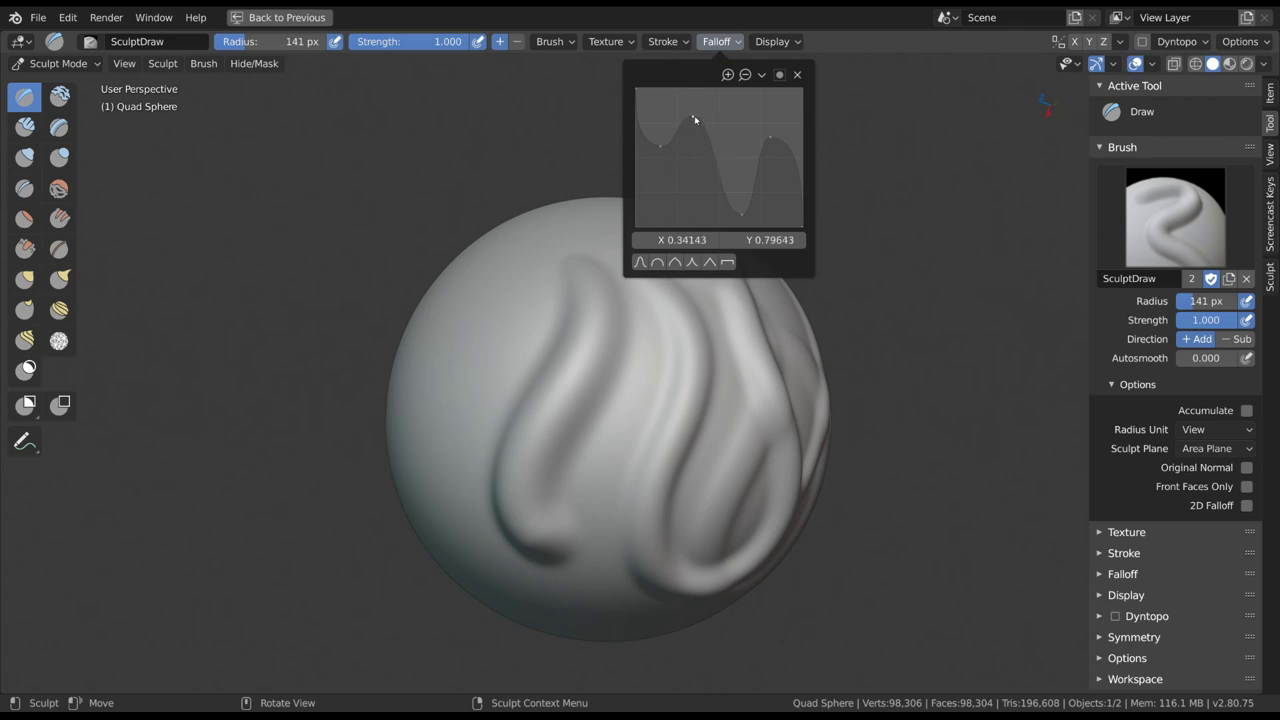
pyautogui.click(719, 161)
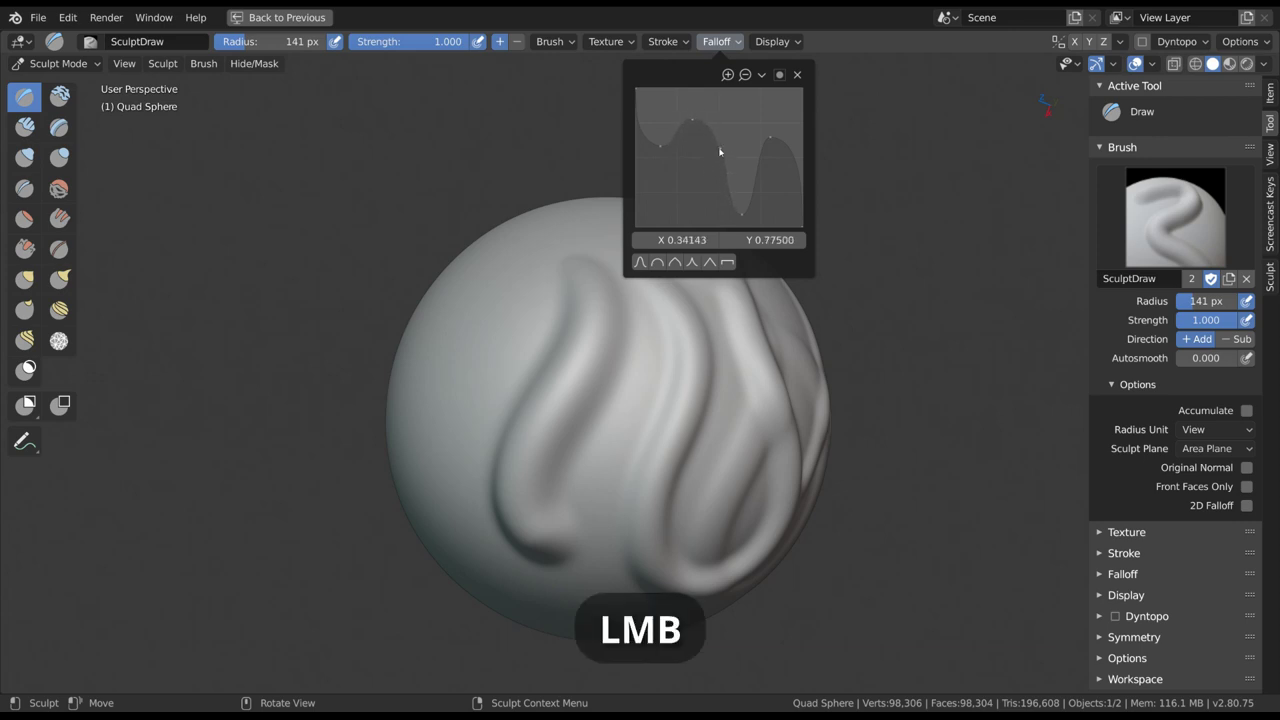
pyautogui.moveTo(716, 154); pyautogui.dragTo(732, 157)
# Step: Remove the added falloff control points and bring the curve back to the default smooth S shape
pyautogui.moveTo(691, 120); pyautogui.dragTo(637, 89)
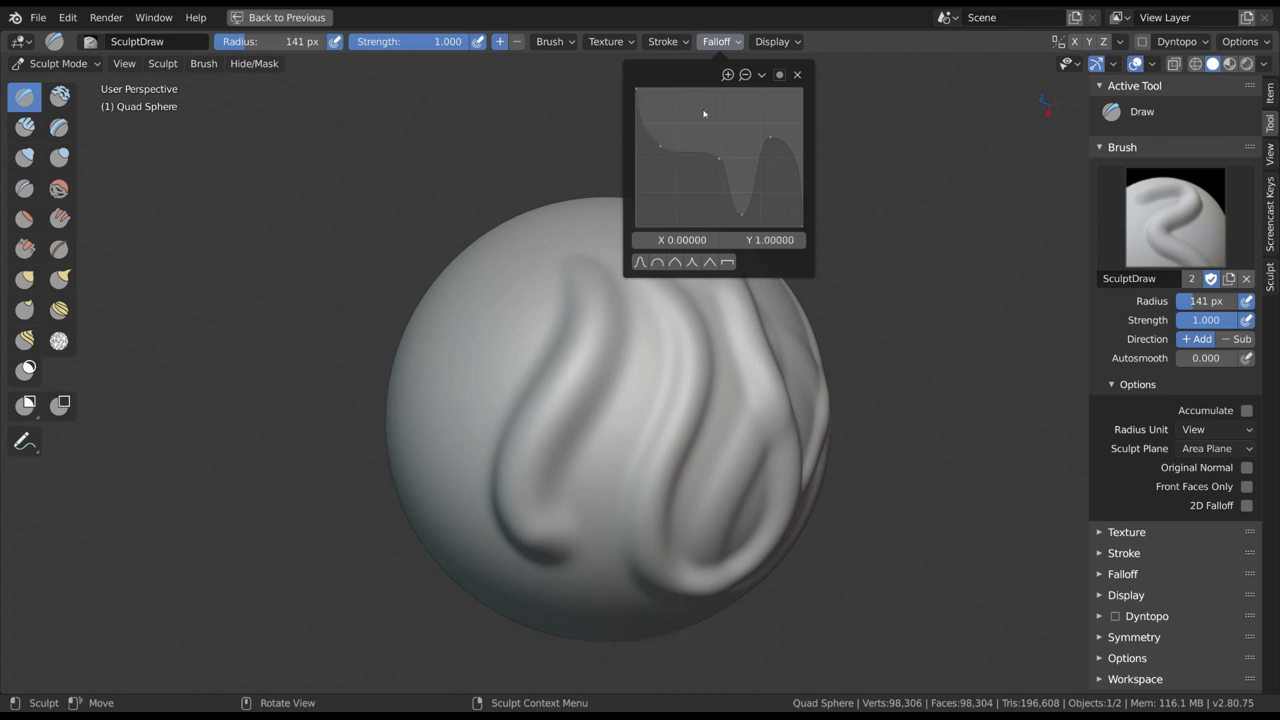
pyautogui.click(717, 157)
pyautogui.press('x')
pyautogui.moveTo(770, 143); pyautogui.dragTo(831, 257)
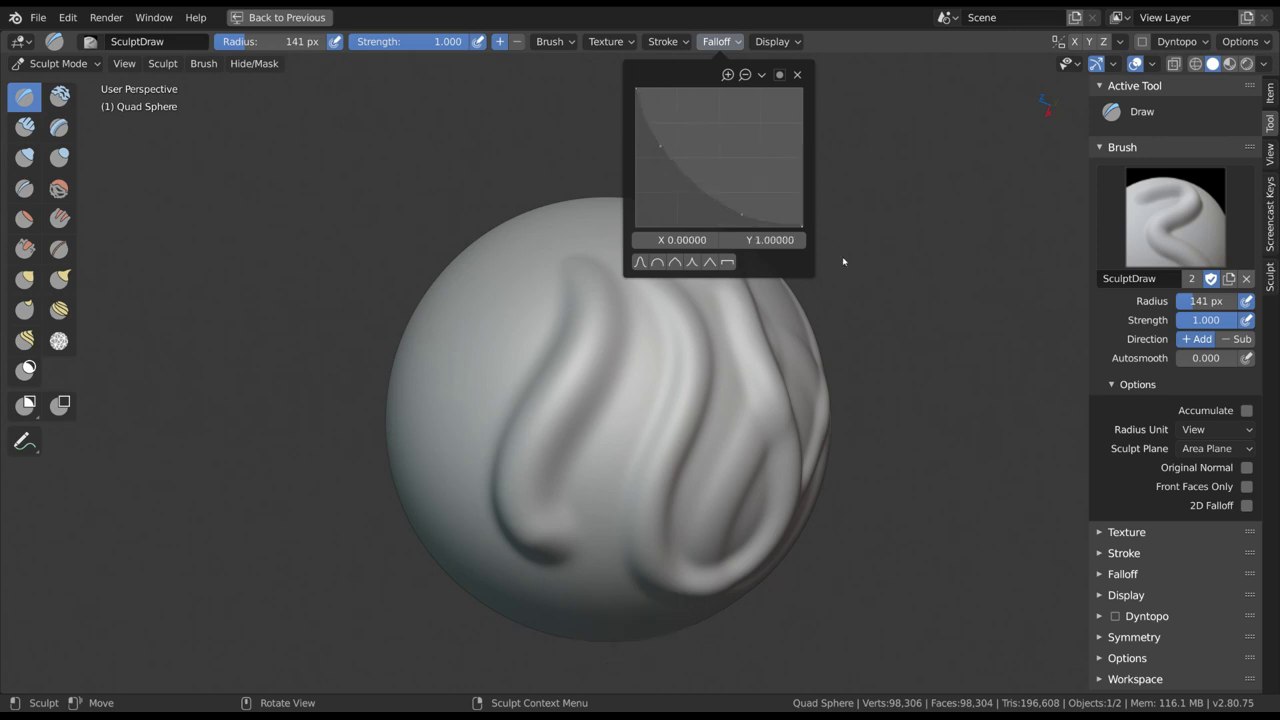
pyautogui.moveTo(743, 217); pyautogui.dragTo(768, 216)
pyautogui.moveTo(664, 142); pyautogui.dragTo(670, 106)
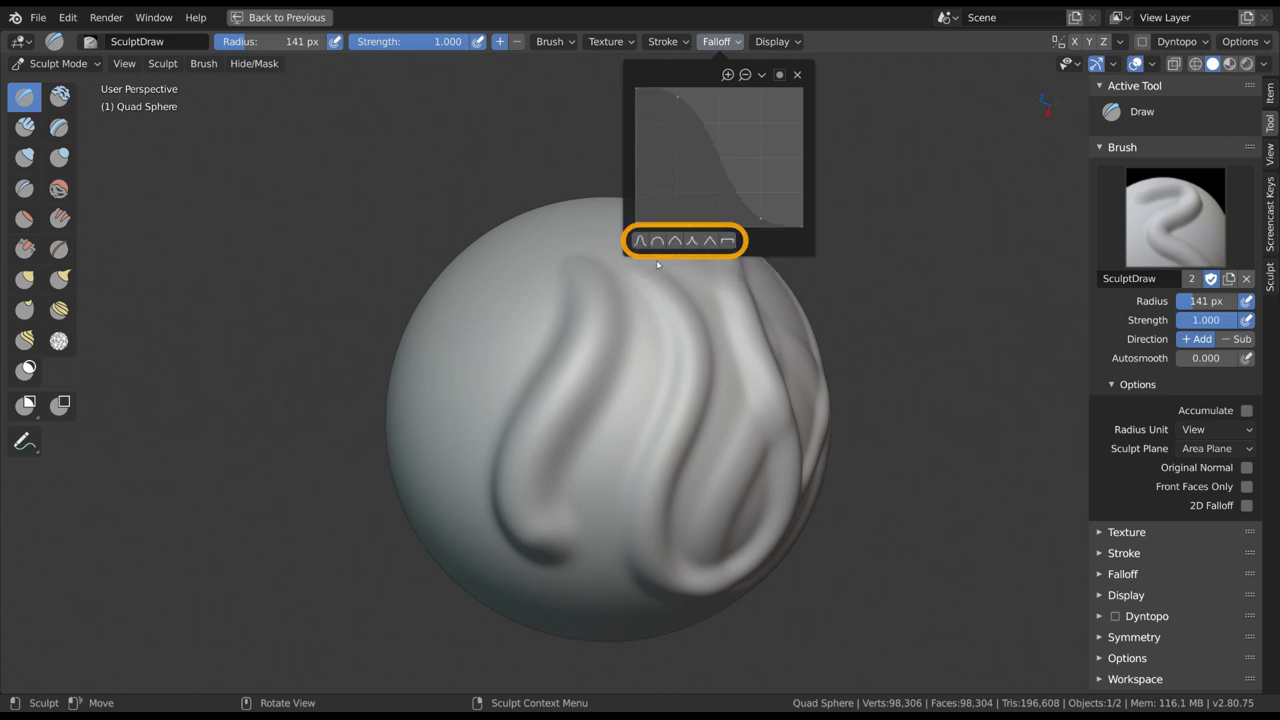
# Step: Try the round, root, sharp and linear falloff presets, return to the smooth one, and look at the brush display settings
pyautogui.click(664, 243)
pyautogui.click(675, 242)
pyautogui.click(692, 242)
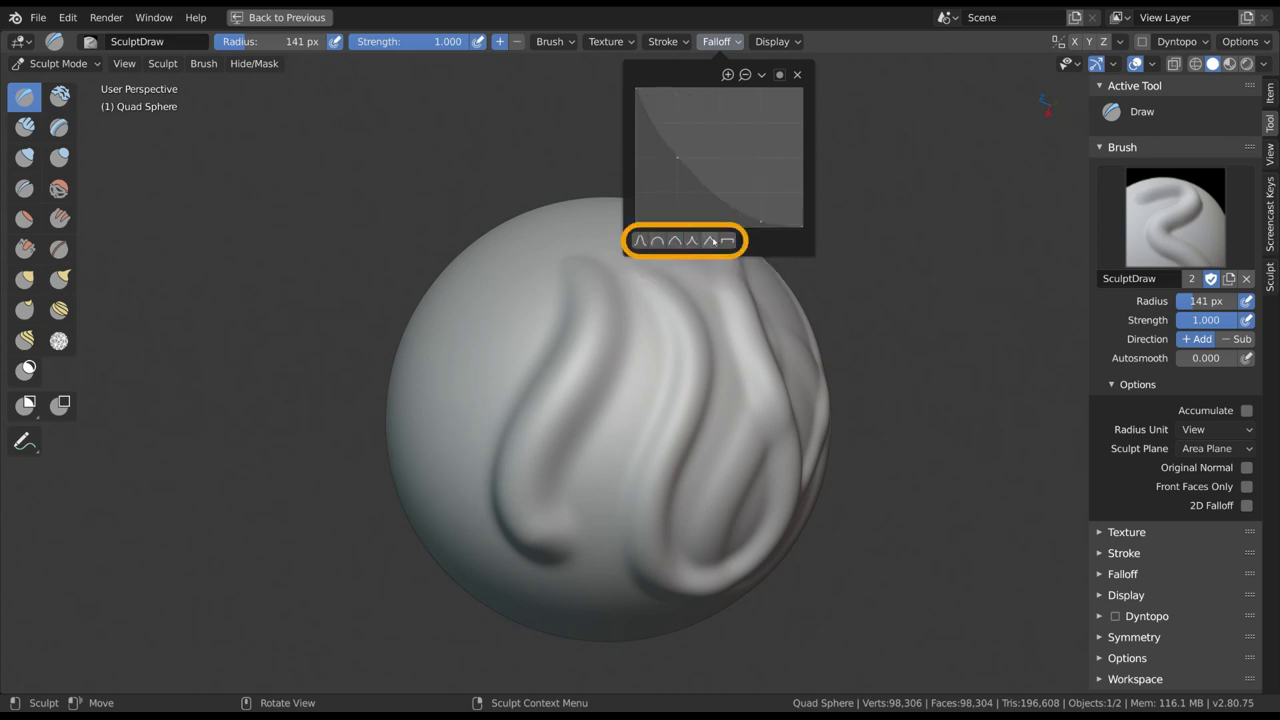
pyautogui.click(711, 242)
pyautogui.click(641, 241)
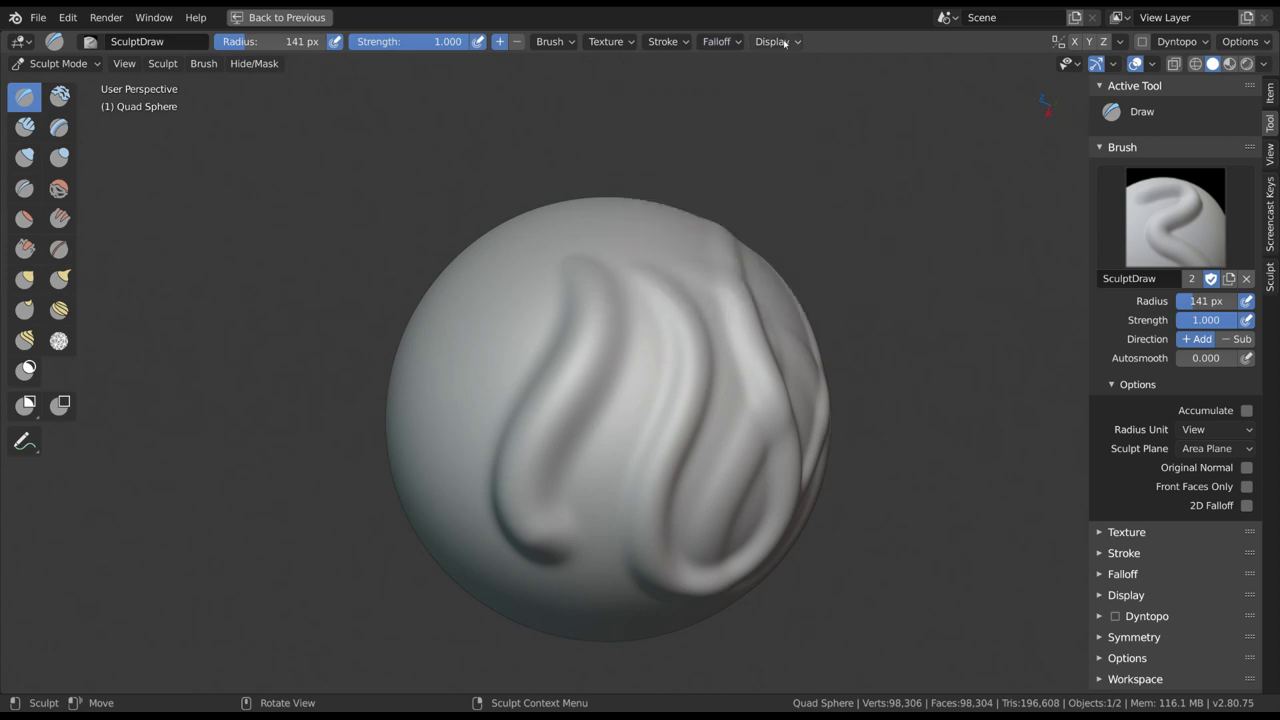
pyautogui.click(784, 42)
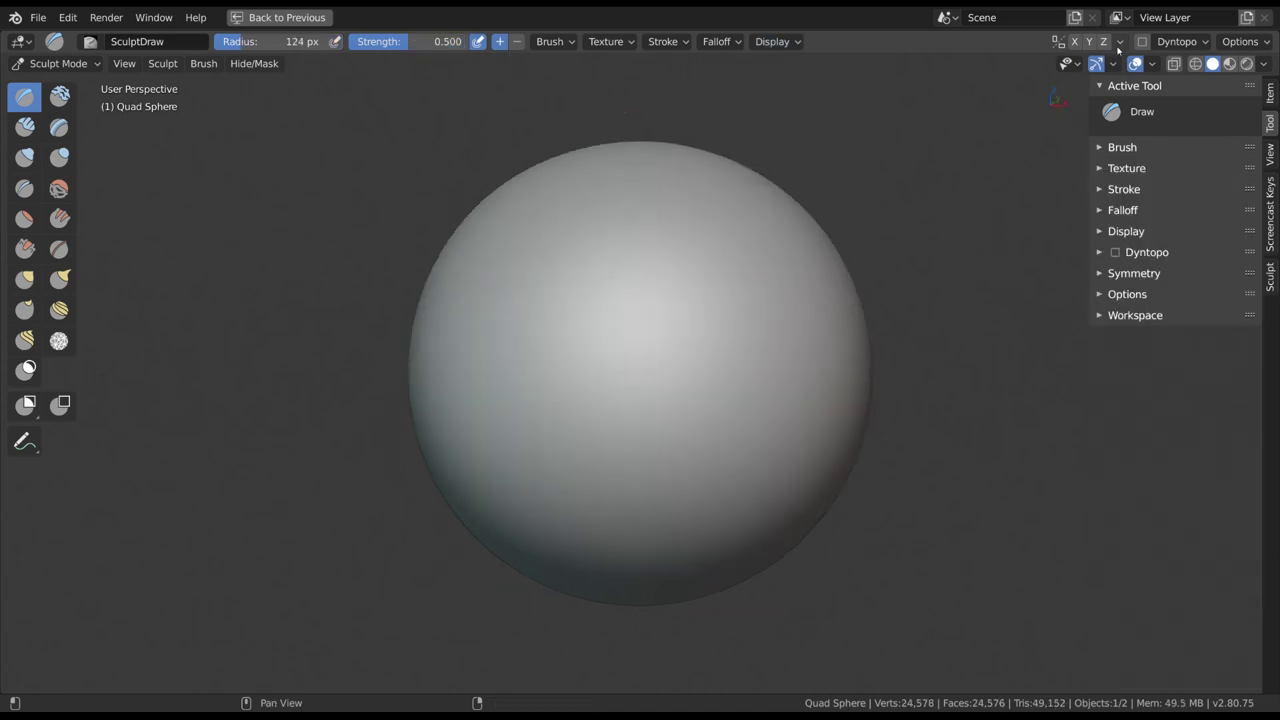
# Step: Enable X mirror symmetry and sculpt a mirrored Draw stroke on the sphere with an 86 px brush
pyautogui.click(1121, 42)
pyautogui.press('f')
pyautogui.click(670, 355)
pyautogui.moveTo(696, 284)
pyautogui.mouseDown()
pyautogui.moveTo(651, 418)
pyautogui.moveTo(690, 302)
pyautogui.mouseUp()
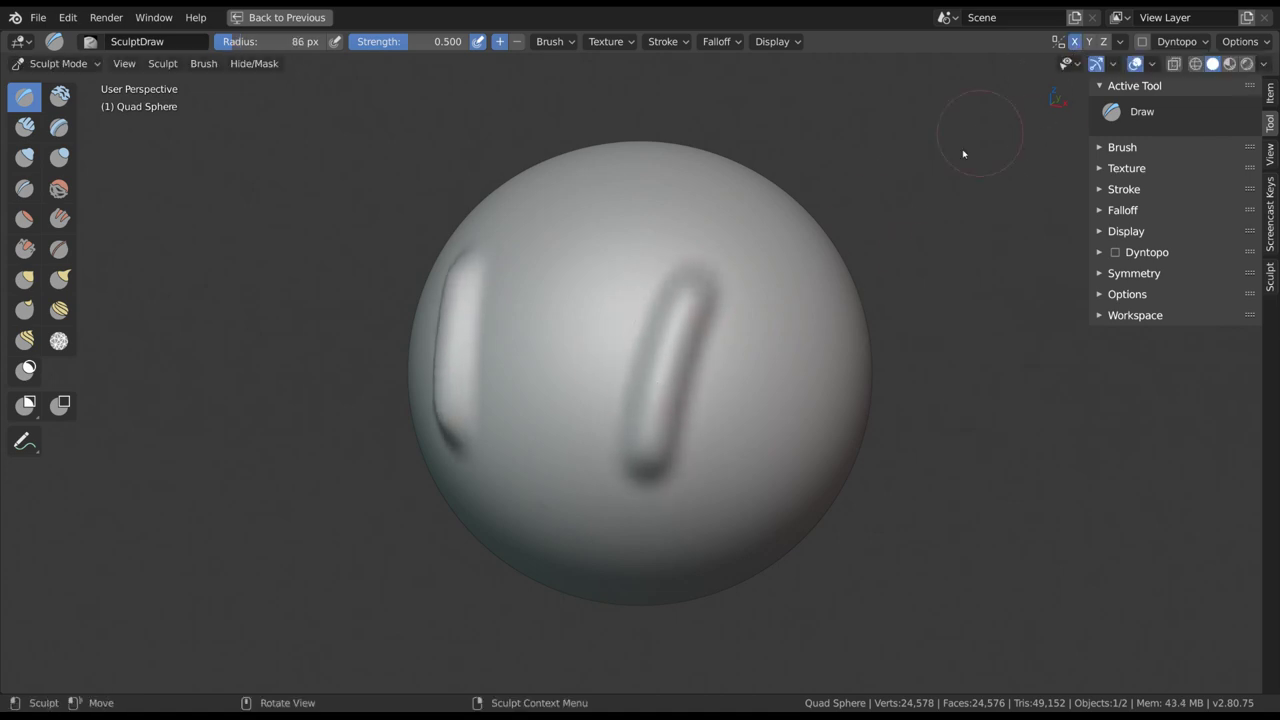
# Step: Sculpt another X-mirrored stroke with a 136 px brush, and undo the mirrored strokes
pyautogui.moveTo(805, 290); pyautogui.dragTo(840, 305, button='middle')
pyautogui.press('f')
pyautogui.click(742, 409)
pyautogui.moveTo(780, 350)
pyautogui.mouseDown()
pyautogui.moveTo(762, 504)
pyautogui.moveTo(817, 457)
pyautogui.moveTo(800, 405)
pyautogui.mouseUp()
pyautogui.hotkey('ctrl', 'z')
pyautogui.hotkey('ctrl', 'z')
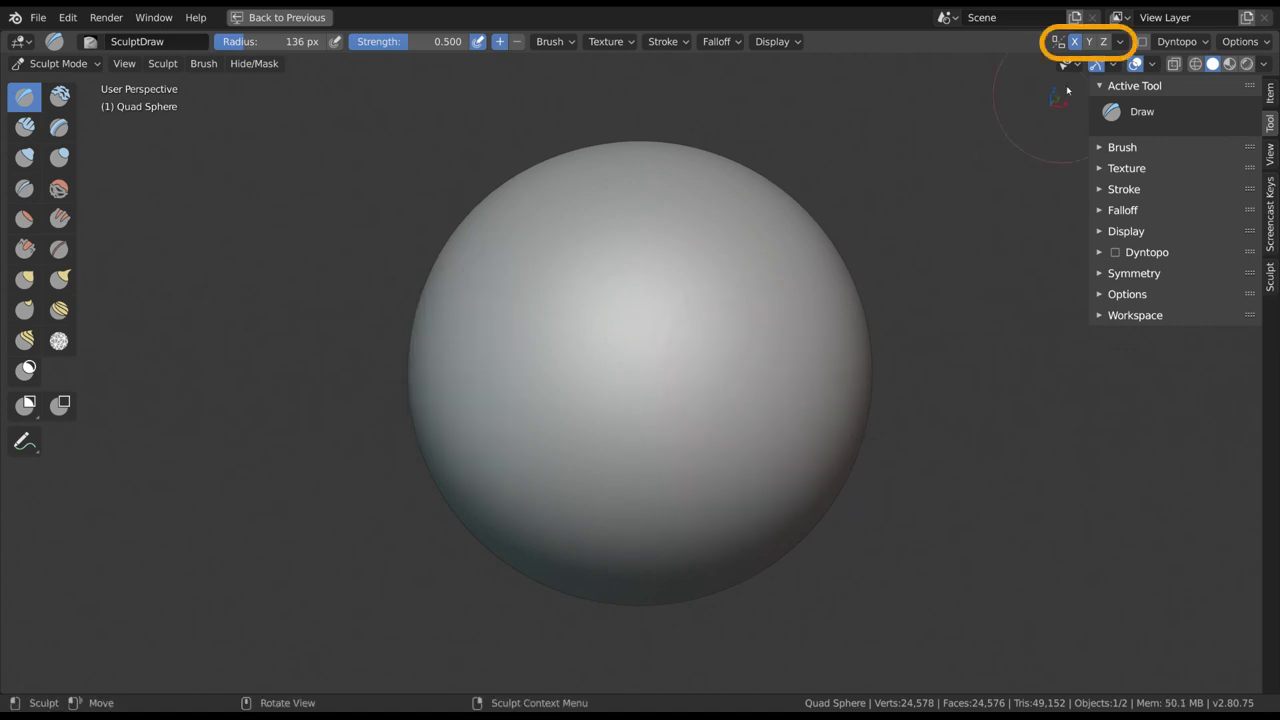
# Step: Enable mirroring on the Y and Z axes as well, and sculpt mirrored strokes with a 118 px brush
pyautogui.click(1104, 43)
pyautogui.moveTo(800, 358); pyautogui.dragTo(765, 368, button='middle')
pyautogui.moveTo(702, 352)
pyautogui.mouseDown()
pyautogui.moveTo(751, 367)
pyautogui.moveTo(694, 349)
pyautogui.moveTo(716, 362)
pyautogui.mouseUp()
pyautogui.moveTo(775, 368); pyautogui.dragTo(714, 346, button='middle')
pyautogui.press('f')
pyautogui.click(702, 346)
pyautogui.moveTo(702, 346)
pyautogui.mouseDown()
pyautogui.moveTo(706, 473)
pyautogui.moveTo(689, 351)
pyautogui.moveTo(692, 370)
pyautogui.mouseUp()
# Step: Sculpt one more stroke mirrored on all three axes, and undo the strokes along with the mirror settings
pyautogui.moveTo(700, 350); pyautogui.dragTo(820, 337, button='middle')
pyautogui.moveTo(610, 335); pyautogui.dragTo(708, 334, button='middle')
pyautogui.moveTo(708, 334)
pyautogui.mouseDown()
pyautogui.moveTo(646, 330)
pyautogui.moveTo(743, 346)
pyautogui.mouseUp()
pyautogui.moveTo(743, 346); pyautogui.dragTo(954, 229, button='middle')
pyautogui.hotkey('ctrl', 'z')
pyautogui.hotkey('ctrl', 'z')
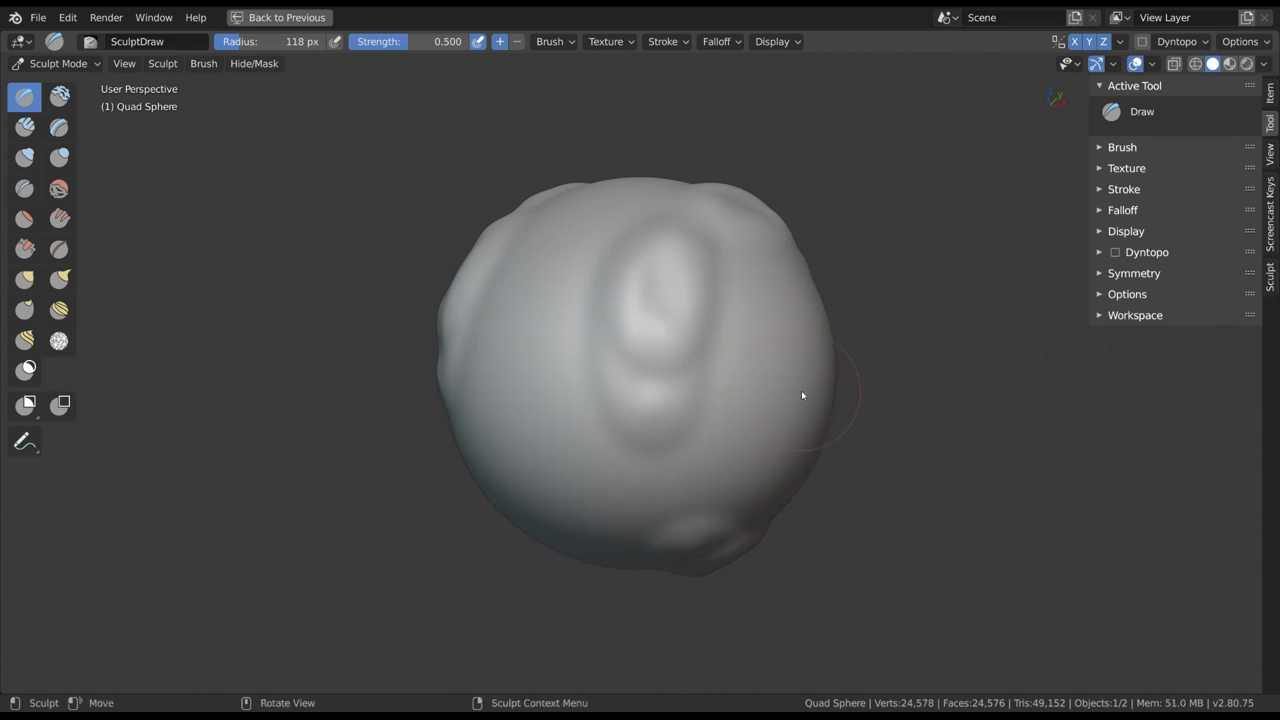
pyautogui.hotkey('ctrl', 'z')
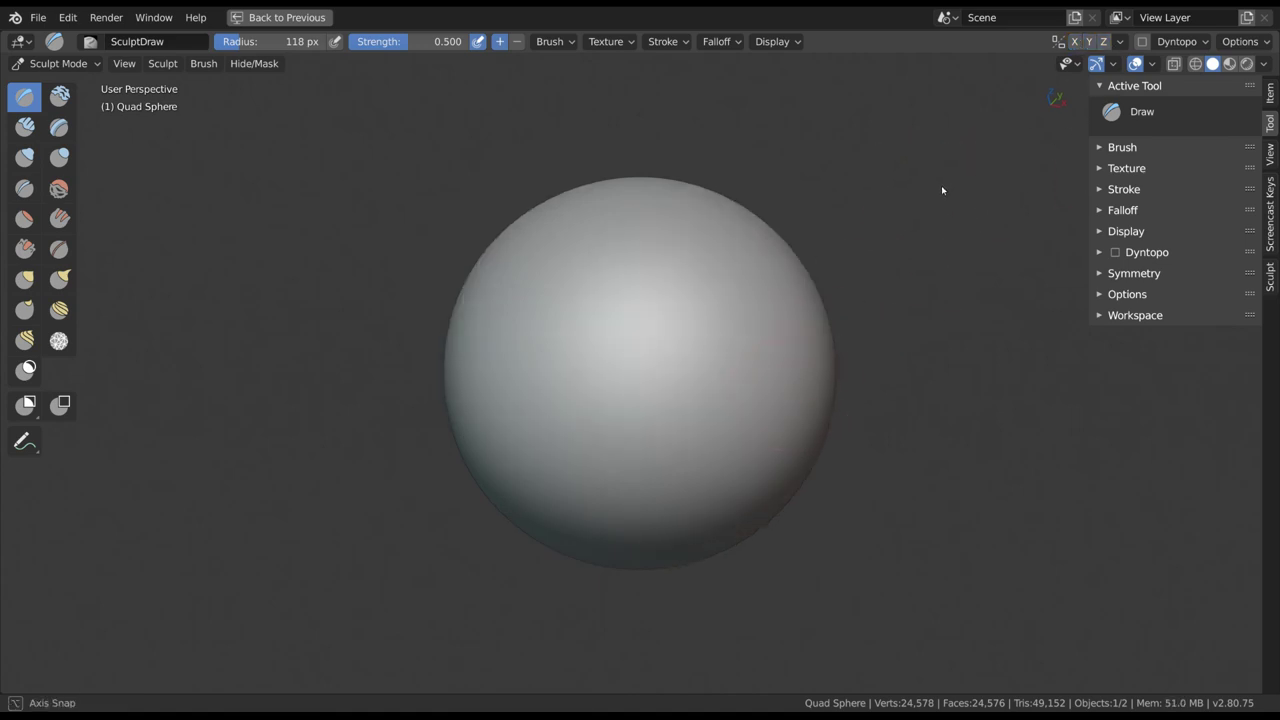
# Step: Show the X, Y and Z axis lines through the viewport overlays
pyautogui.click(1153, 63)
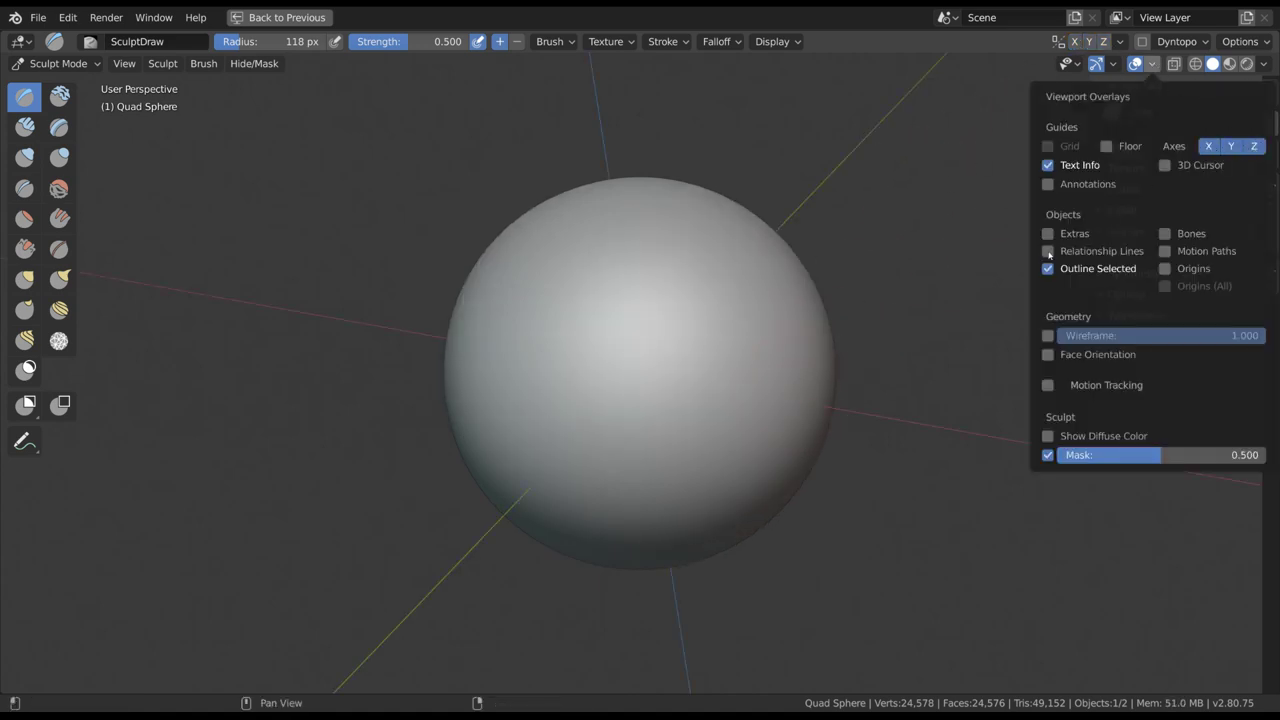
pyautogui.moveTo(1252, 147); pyautogui.dragTo(1209, 147)
pyautogui.moveTo(911, 313)
pyautogui.mouseDown(button='middle')
pyautogui.moveTo(808, 318)
pyautogui.moveTo(849, 362)
pyautogui.moveTo(681, 423)
pyautogui.moveTo(667, 381)
pyautogui.mouseUp(button='middle')
# Step: Try Draw strokes with a 97 px brush on the front of the sphere, and undo them
pyautogui.press('f')
pyautogui.click(656, 381)
pyautogui.moveTo(682, 303)
pyautogui.mouseDown()
pyautogui.moveTo(622, 361)
pyautogui.moveTo(686, 296)
pyautogui.mouseUp()
pyautogui.hotkey('ctrl', 'z')
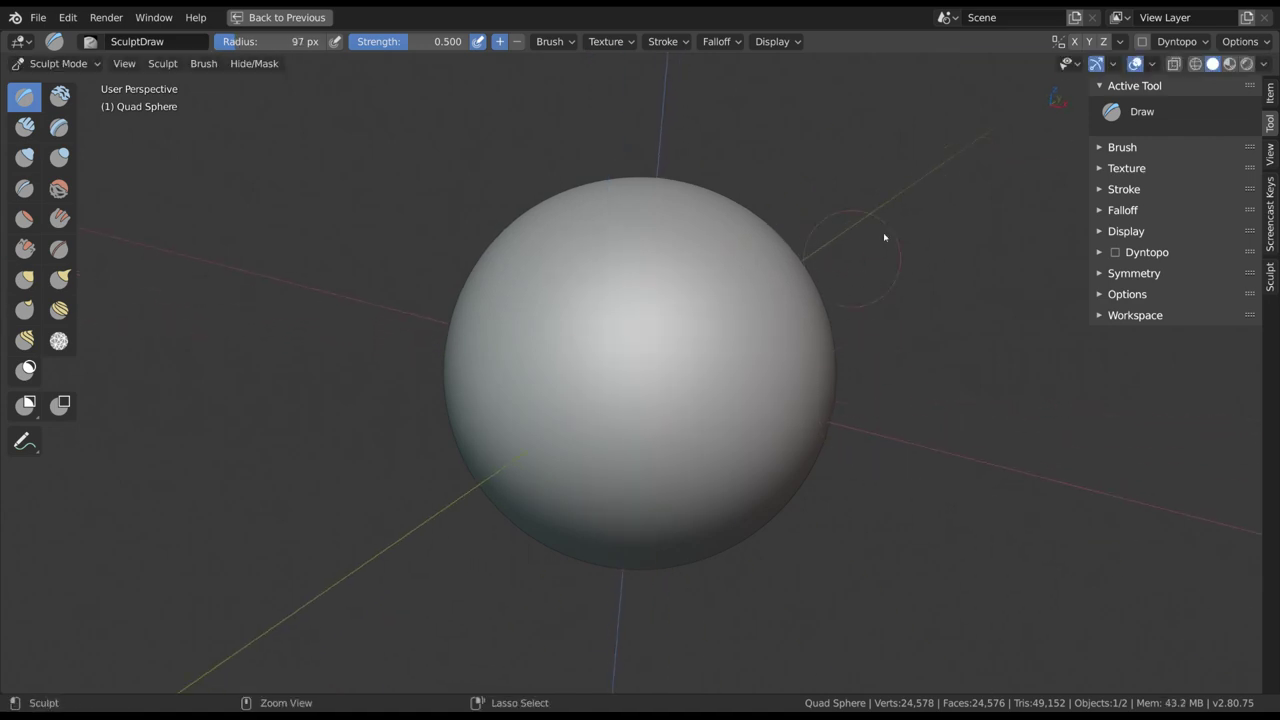
pyautogui.moveTo(638, 400); pyautogui.dragTo(683, 406, button='middle')
pyautogui.moveTo(738, 316)
pyautogui.mouseDown()
pyautogui.moveTo(636, 432)
pyautogui.moveTo(688, 350)
pyautogui.moveTo(638, 430)
pyautogui.mouseUp()
pyautogui.moveTo(680, 367); pyautogui.dragTo(655, 318, button='middle')
pyautogui.moveTo(671, 292); pyautogui.dragTo(624, 408)
pyautogui.hotkey('ctrl', 'z')
pyautogui.hotkey('ctrl', 'z')
# Step: Enable Lock and Tiling on the X axis in the symmetry settings
pyautogui.click(1124, 42)
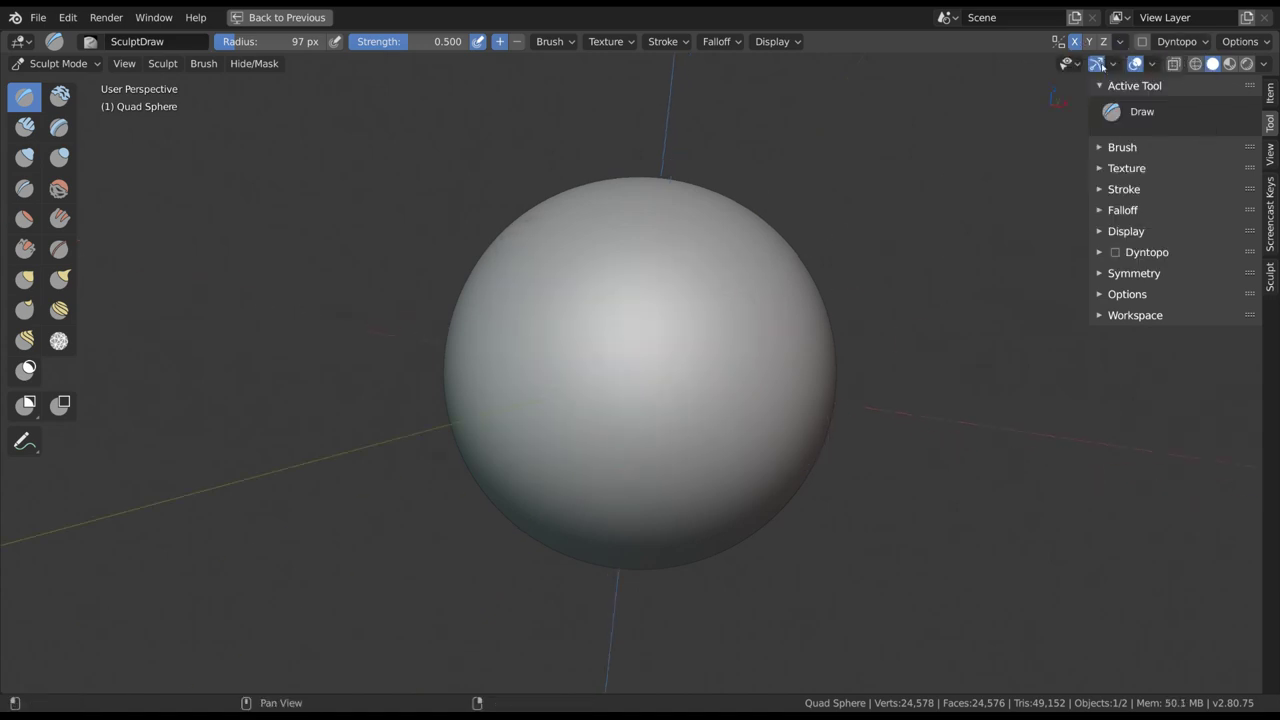
pyautogui.click(1121, 42)
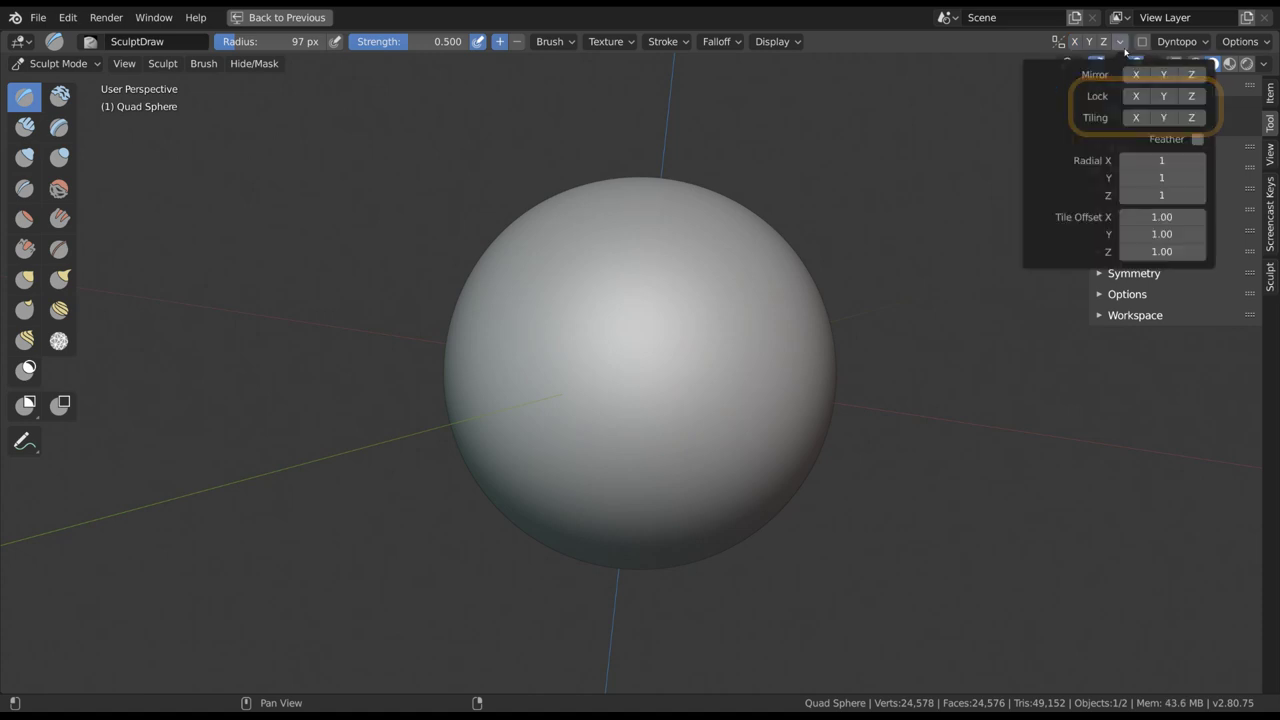
pyautogui.click(1140, 97)
pyautogui.moveTo(722, 300); pyautogui.dragTo(714, 366, button='middle')
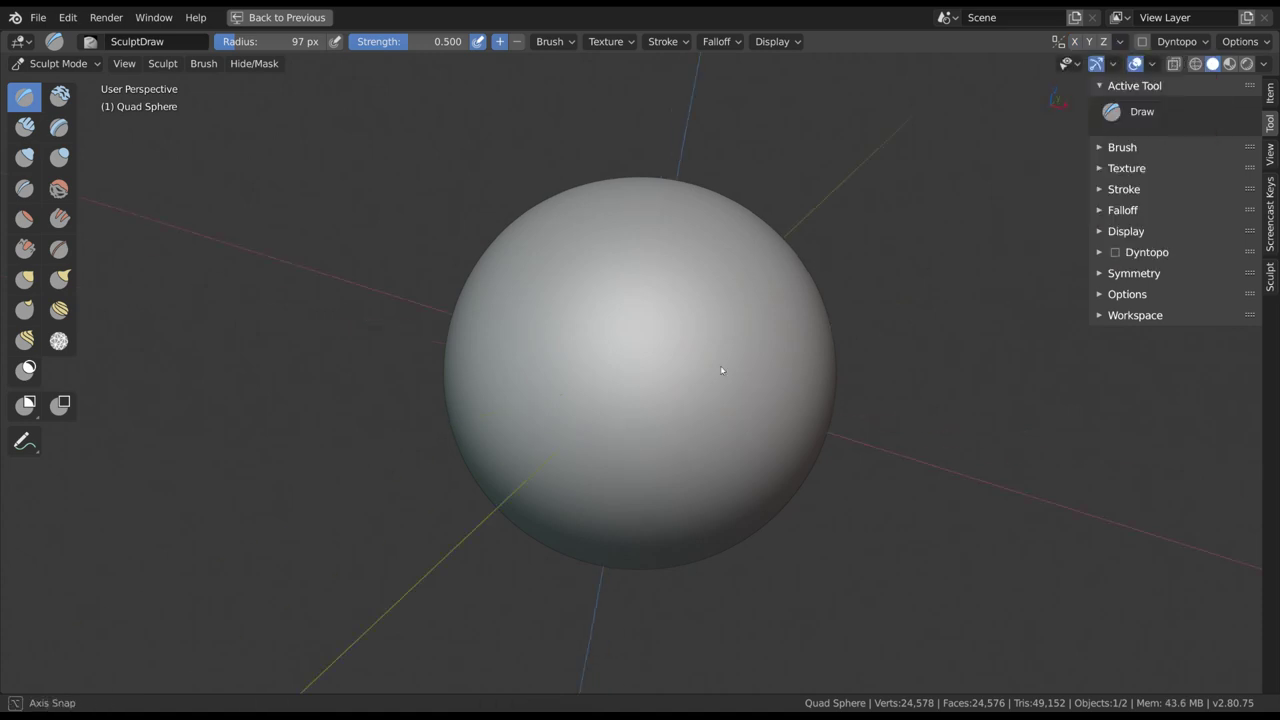
# Step: Sculpt bulging strokes with a 169 px brush under the X lock and tiling, and undo the strokes and symmetry changes
pyautogui.press('f')
pyautogui.click(790, 325)
pyautogui.moveTo(711, 266)
pyautogui.mouseDown()
pyautogui.moveTo(728, 338)
pyautogui.moveTo(708, 378)
pyautogui.moveTo(716, 290)
pyautogui.mouseUp()
pyautogui.moveTo(788, 314); pyautogui.dragTo(694, 316, button='middle')
pyautogui.moveTo(646, 370)
pyautogui.mouseDown()
pyautogui.moveTo(646, 299)
pyautogui.moveTo(646, 417)
pyautogui.mouseUp()
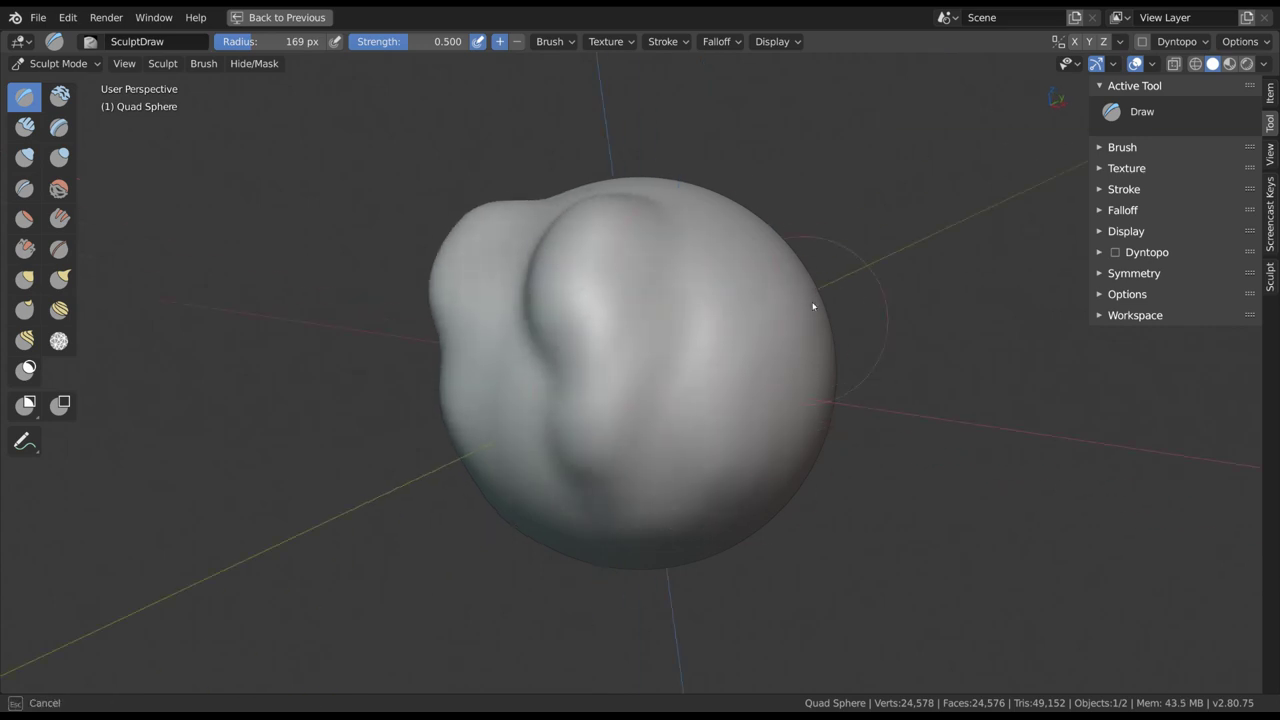
pyautogui.click(1120, 42)
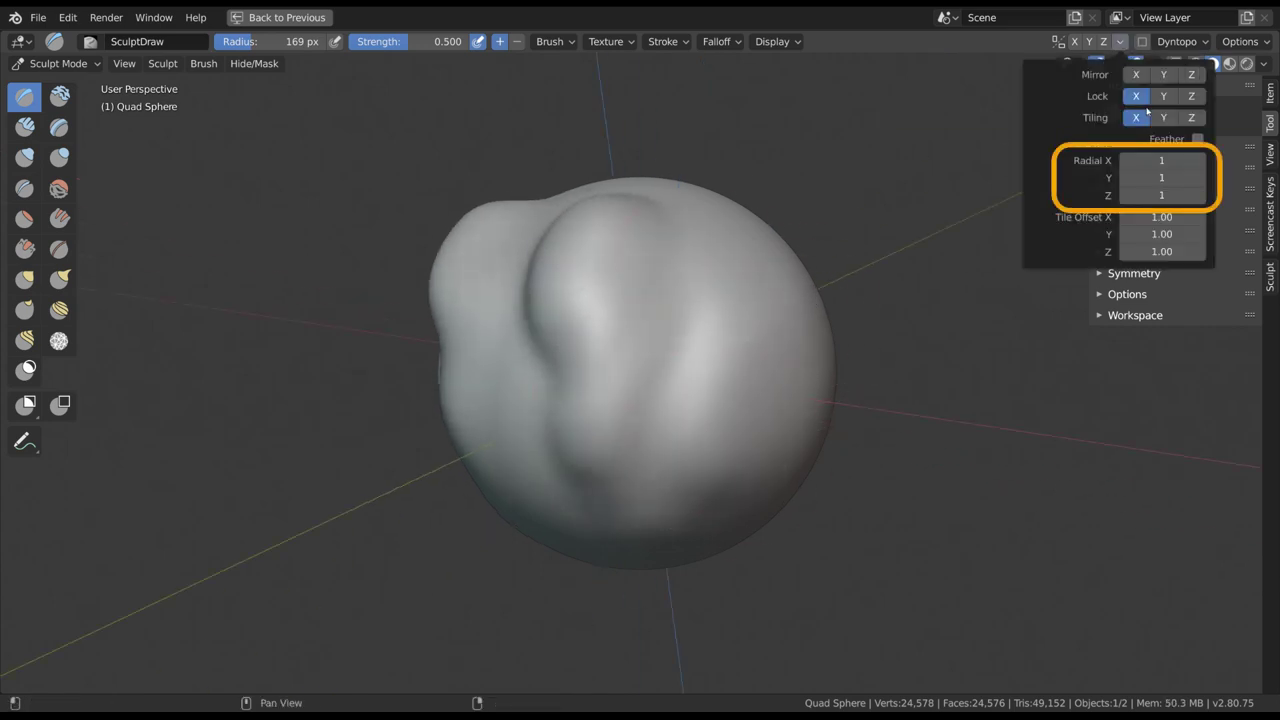
pyautogui.hotkey('ctrl', 'z')
pyautogui.hotkey('ctrl', 'z')
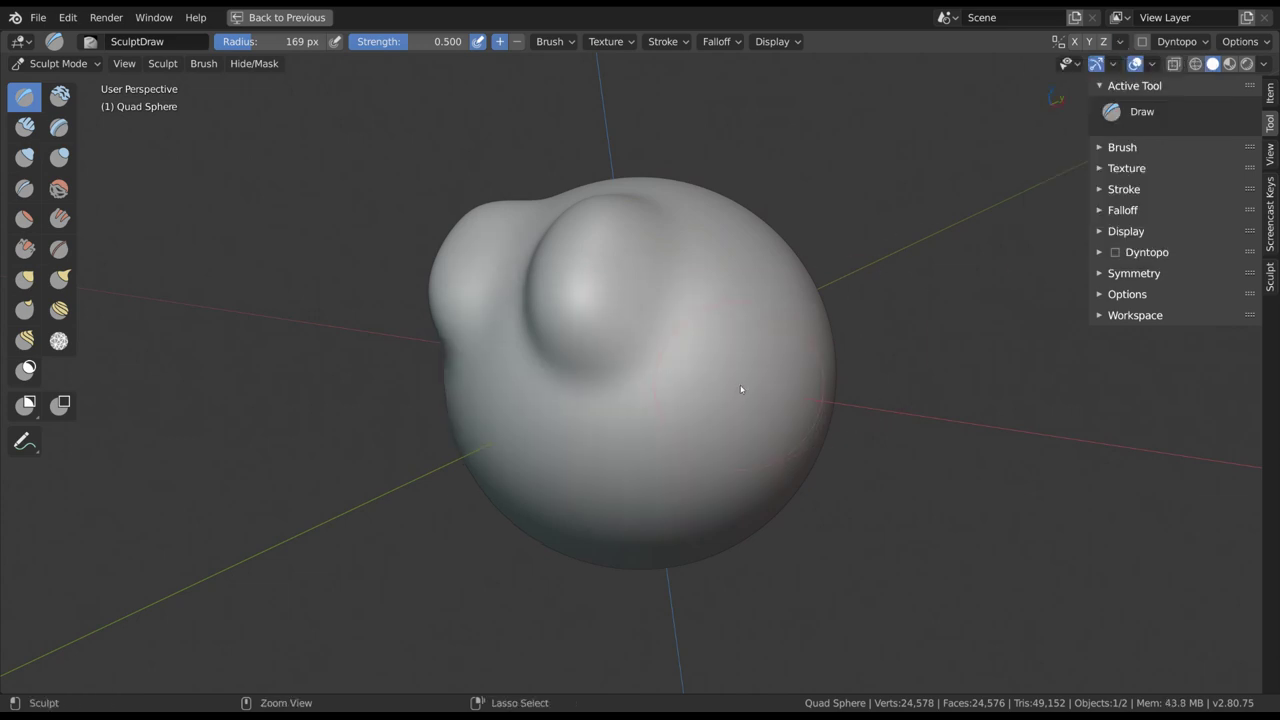
# Step: Increase the Radial X symmetry count and sculpt strokes repeated around the sphere's X axis
pyautogui.click(1122, 43)
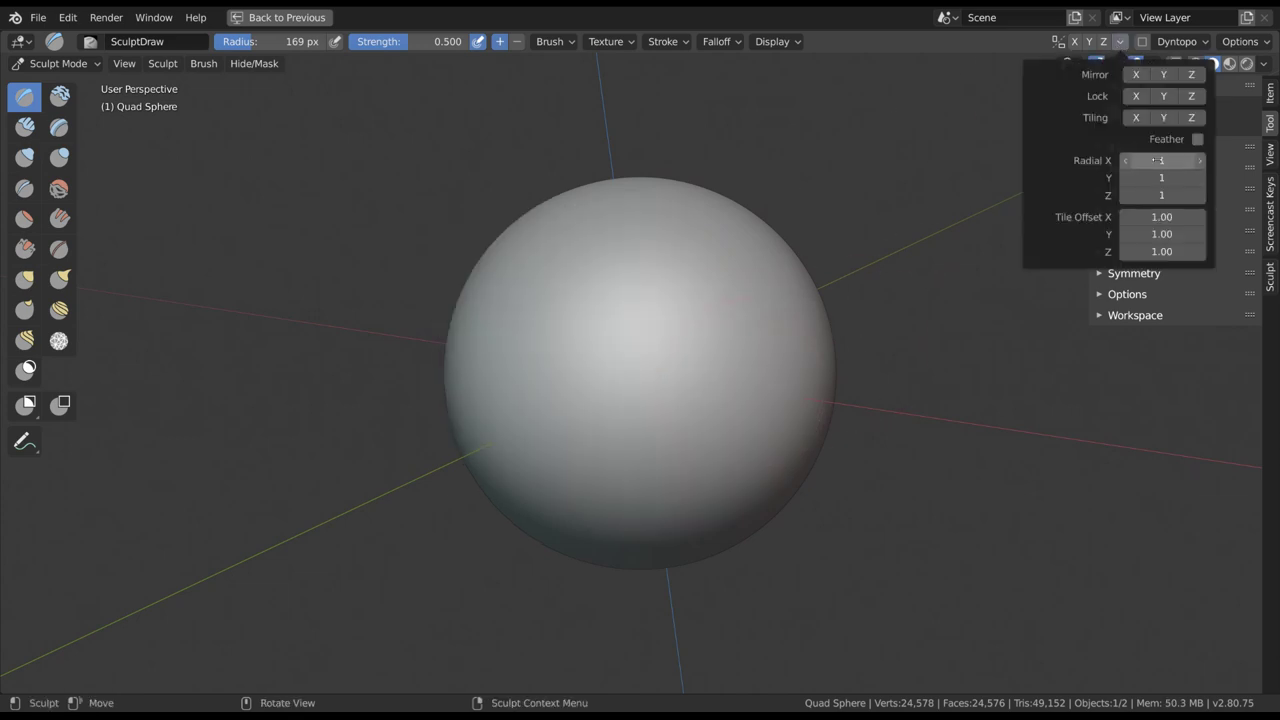
pyautogui.moveTo(744, 389); pyautogui.dragTo(762, 387, button='middle')
pyautogui.press('f')
pyautogui.click(735, 384)
pyautogui.moveTo(702, 328)
pyautogui.mouseDown()
pyautogui.moveTo(607, 444)
pyautogui.moveTo(628, 450)
pyautogui.mouseUp()
pyautogui.moveTo(628, 451); pyautogui.dragTo(714, 363, button='middle')
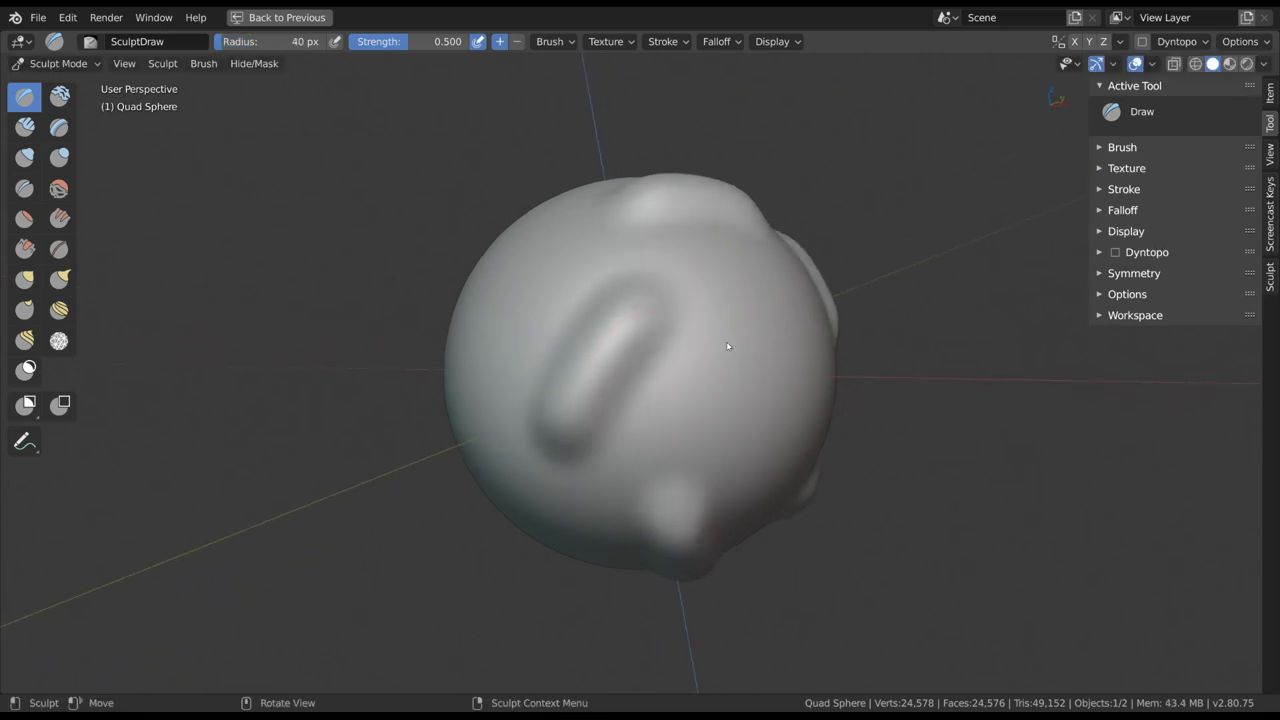
pyautogui.moveTo(736, 332); pyautogui.dragTo(688, 440)
# Step: Resize the brush and sculpt further symmetric strokes on several sides of the sphere
pyautogui.moveTo(805, 392); pyautogui.dragTo(673, 386, button='middle')
pyautogui.press('f')
pyautogui.click(694, 386)
pyautogui.moveTo(664, 364); pyautogui.dragTo(613, 412)
pyautogui.moveTo(740, 378); pyautogui.dragTo(951, 346, button='middle')
pyautogui.moveTo(650, 366)
pyautogui.mouseDown(button='middle')
pyautogui.moveTo(743, 371)
pyautogui.moveTo(563, 317)
pyautogui.moveTo(566, 304)
pyautogui.moveTo(574, 344)
pyautogui.moveTo(629, 340)
pyautogui.mouseUp(button='middle')
pyautogui.moveTo(629, 340); pyautogui.dragTo(648, 350)
pyautogui.moveTo(709, 271)
pyautogui.mouseDown(button='middle')
pyautogui.moveTo(738, 354)
pyautogui.moveTo(757, 257)
pyautogui.mouseUp(button='middle')
pyautogui.moveTo(728, 365)
pyautogui.mouseDown(button='middle')
pyautogui.moveTo(680, 411)
pyautogui.moveTo(716, 461)
pyautogui.mouseUp(button='middle')
pyautogui.moveTo(851, 427)
pyautogui.mouseDown(button='middle')
pyautogui.moveTo(697, 446)
pyautogui.moveTo(829, 423)
pyautogui.moveTo(749, 423)
pyautogui.moveTo(643, 337)
pyautogui.mouseUp(button='middle')
pyautogui.moveTo(643, 337)
pyautogui.mouseDown()
pyautogui.moveTo(672, 446)
pyautogui.moveTo(811, 328)
pyautogui.moveTo(785, 425)
pyautogui.mouseUp()
# Step: Set the brush radius to 120 px and sculpt a group of closely spaced parallel ridges on the sphere
pyautogui.moveTo(798, 385); pyautogui.dragTo(737, 362, button='middle')
pyautogui.press('f')
pyautogui.click(760, 362)
pyautogui.moveTo(728, 350); pyautogui.dragTo(748, 363)
pyautogui.moveTo(749, 363); pyautogui.dragTo(797, 383, button='middle')
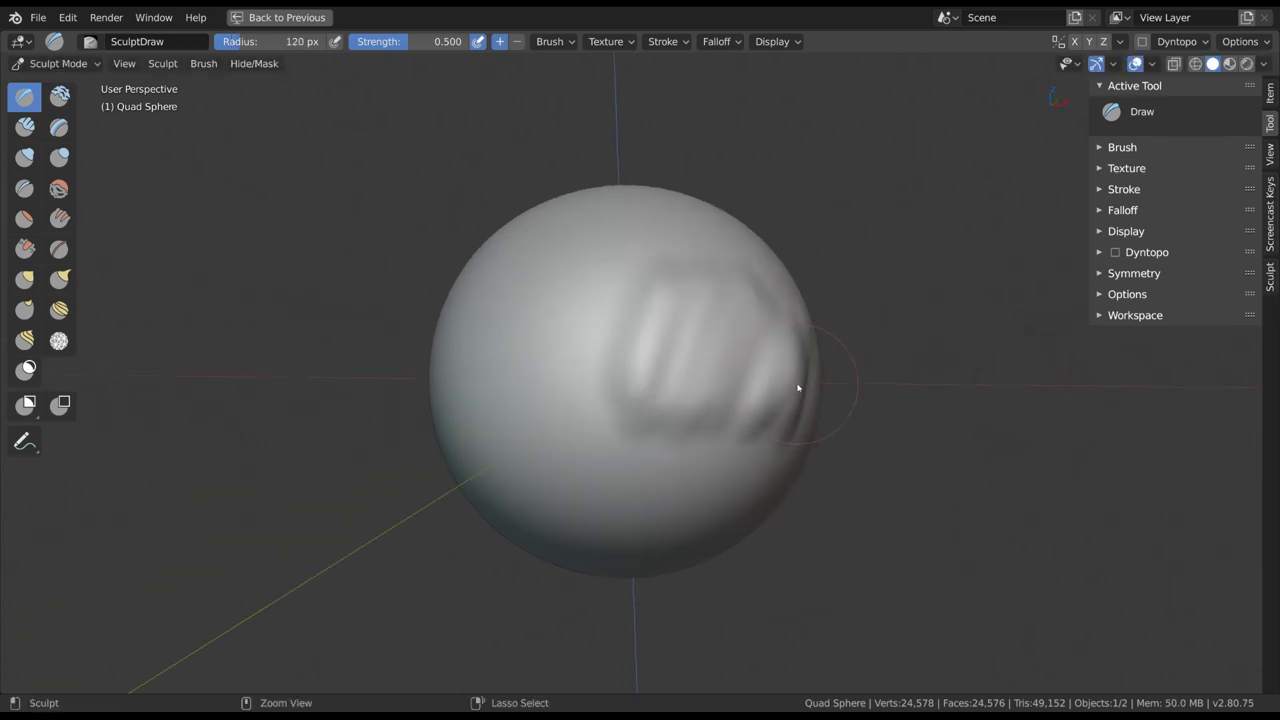
# Step: Show the Wireframe overlay on the sphere
pyautogui.click(1151, 63)
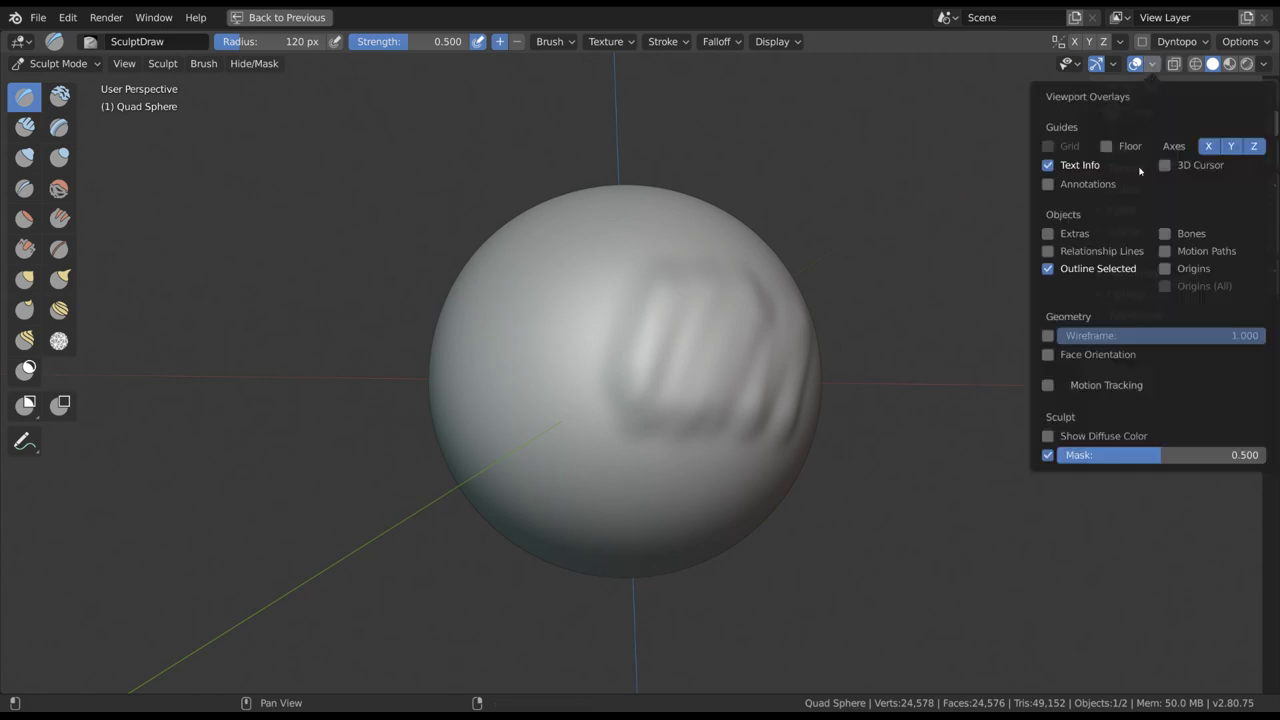
pyautogui.click(1047, 335)
pyautogui.moveTo(906, 386)
pyautogui.mouseDown(button='middle')
pyautogui.moveTo(766, 380)
pyautogui.moveTo(720, 397)
pyautogui.moveTo(698, 383)
pyautogui.mouseUp(button='middle')
# Step: Expand the Dyntopo settings and enable dynamic topology for the sphere
pyautogui.click(1181, 42)
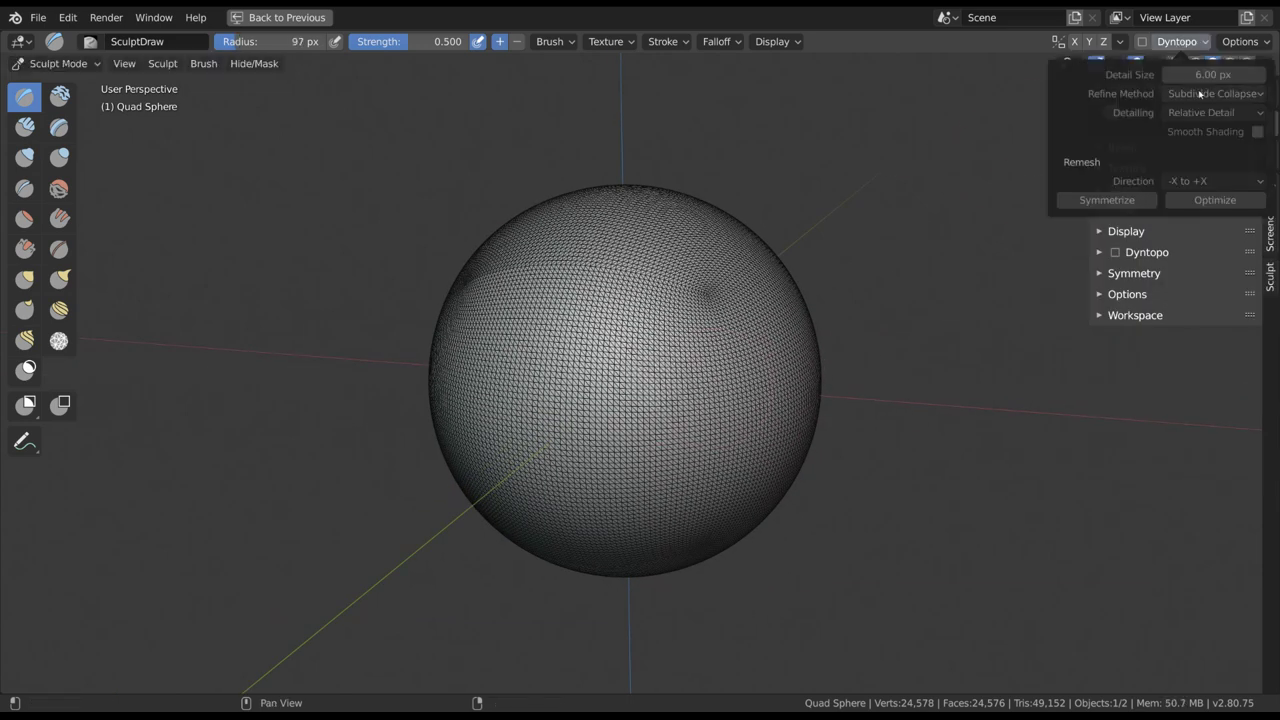
pyautogui.click(1162, 253)
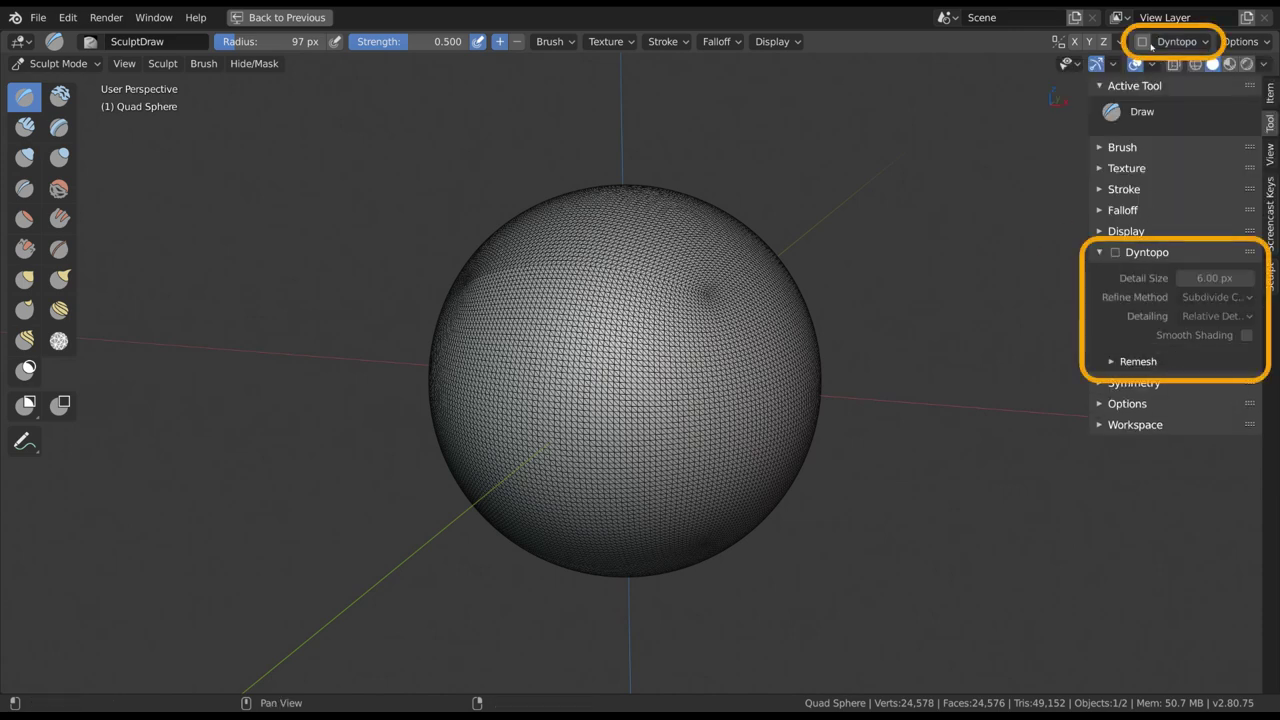
pyautogui.click(1116, 255)
pyautogui.click(1119, 256)
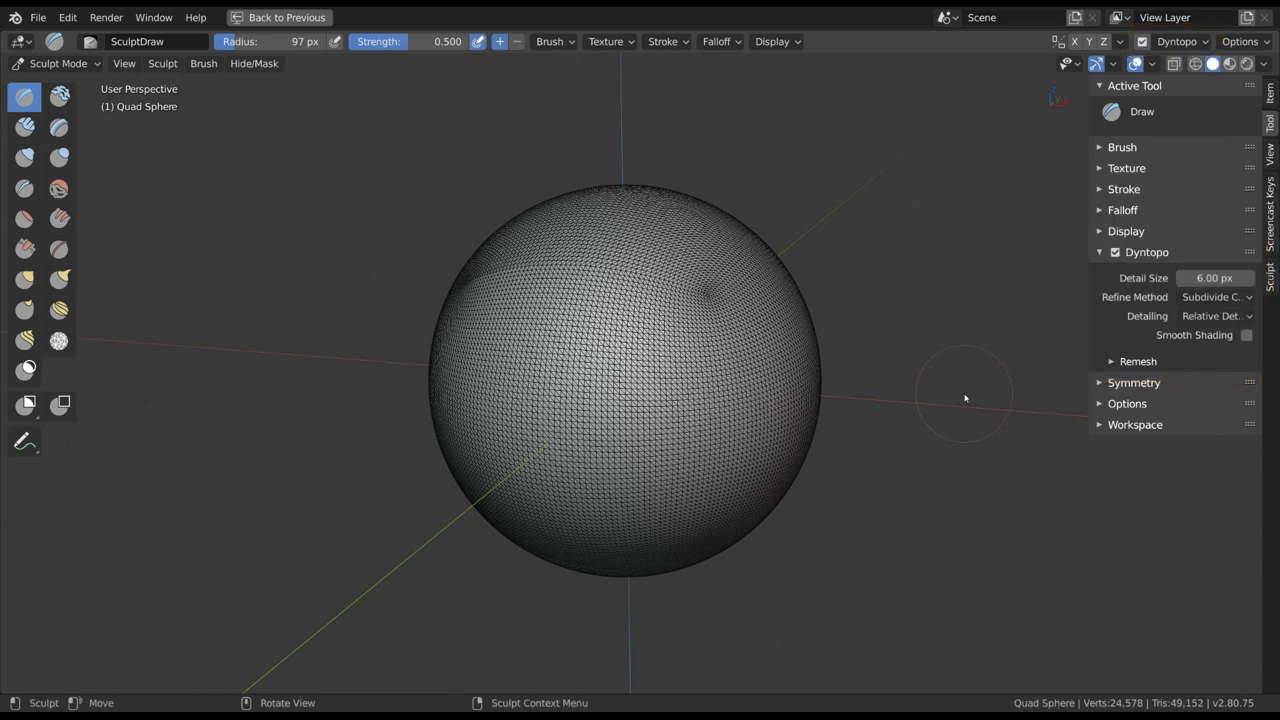
# Step: Sculpt a Draw stroke on the sphere and pull two long curved tentacles out of its side with Snake Hook
pyautogui.moveTo(648, 366)
pyautogui.mouseDown()
pyautogui.moveTo(700, 290)
pyautogui.moveTo(680, 423)
pyautogui.moveTo(622, 433)
pyautogui.moveTo(690, 362)
pyautogui.mouseUp()
pyautogui.press('k')
pyautogui.press('f')
pyautogui.click(801, 294)
pyautogui.moveTo(801, 294)
pyautogui.mouseDown()
pyautogui.moveTo(936, 261)
pyautogui.moveTo(1025, 335)
pyautogui.mouseUp()
pyautogui.keyDown('shift'); pyautogui.moveTo(819, 463); pyautogui.dragTo(770, 431, button='middle'); pyautogui.keyUp('shift')
pyautogui.press('f')
pyautogui.click(780, 431)
pyautogui.moveTo(724, 401)
pyautogui.mouseDown()
pyautogui.moveTo(831, 479)
pyautogui.moveTo(951, 426)
pyautogui.moveTo(1066, 466)
pyautogui.moveTo(1064, 484)
pyautogui.mouseUp()
# Step: Build up an irregular raised patch on the sphere's front with Clay Strips and set the brush radius to 132 px
pyautogui.moveTo(751, 491); pyautogui.dragTo(679, 395, button='middle')
pyautogui.press('c')
pyautogui.press('f')
pyautogui.click(612, 352)
pyautogui.moveTo(636, 298)
pyautogui.mouseDown()
pyautogui.moveTo(655, 302)
pyautogui.moveTo(634, 346)
pyautogui.moveTo(640, 320)
pyautogui.mouseUp()
pyautogui.press('f')
pyautogui.click(662, 300)
pyautogui.moveTo(580, 430)
pyautogui.mouseDown()
pyautogui.moveTo(574, 443)
pyautogui.moveTo(694, 350)
pyautogui.mouseUp()
pyautogui.keyDown('shift'); pyautogui.moveTo(740, 394); pyautogui.dragTo(706, 395, button='middle'); pyautogui.keyUp('shift')
pyautogui.press('f')
pyautogui.click(708, 396)
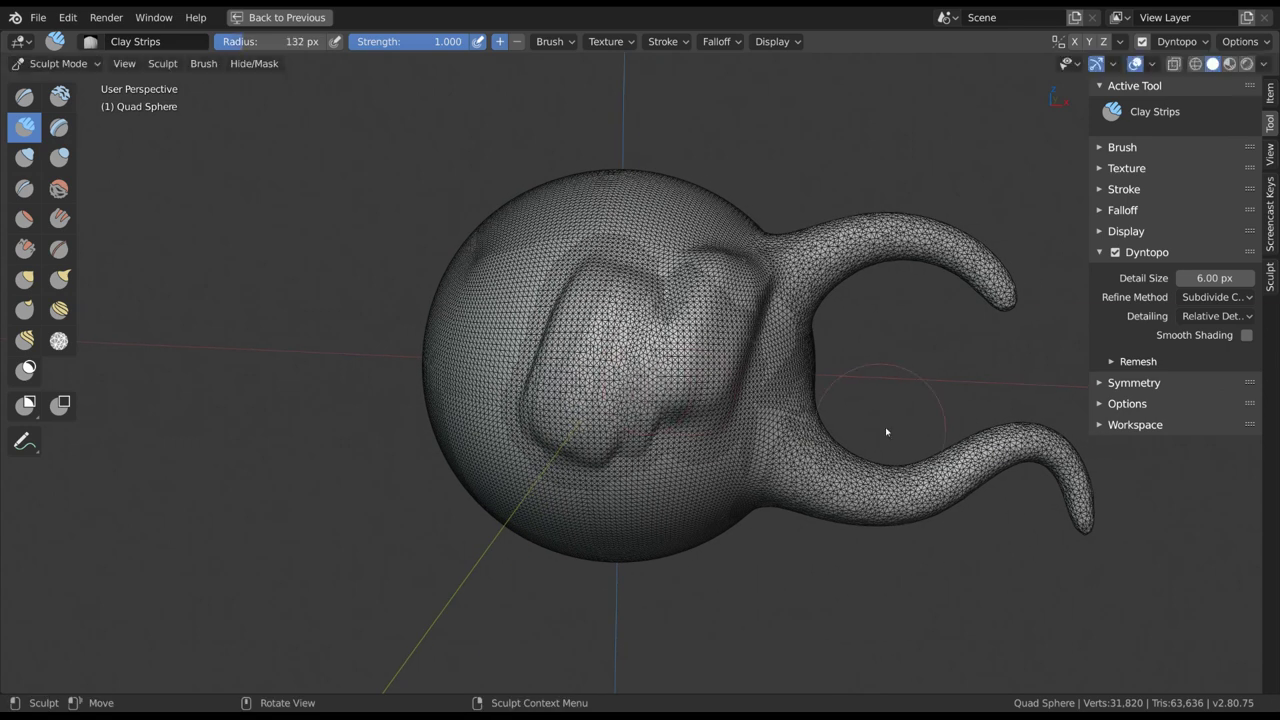
# Step: Turn Dyntopo off and back on, accepting the loss of vertex data
pyautogui.hotkey('ctrl', 'd')
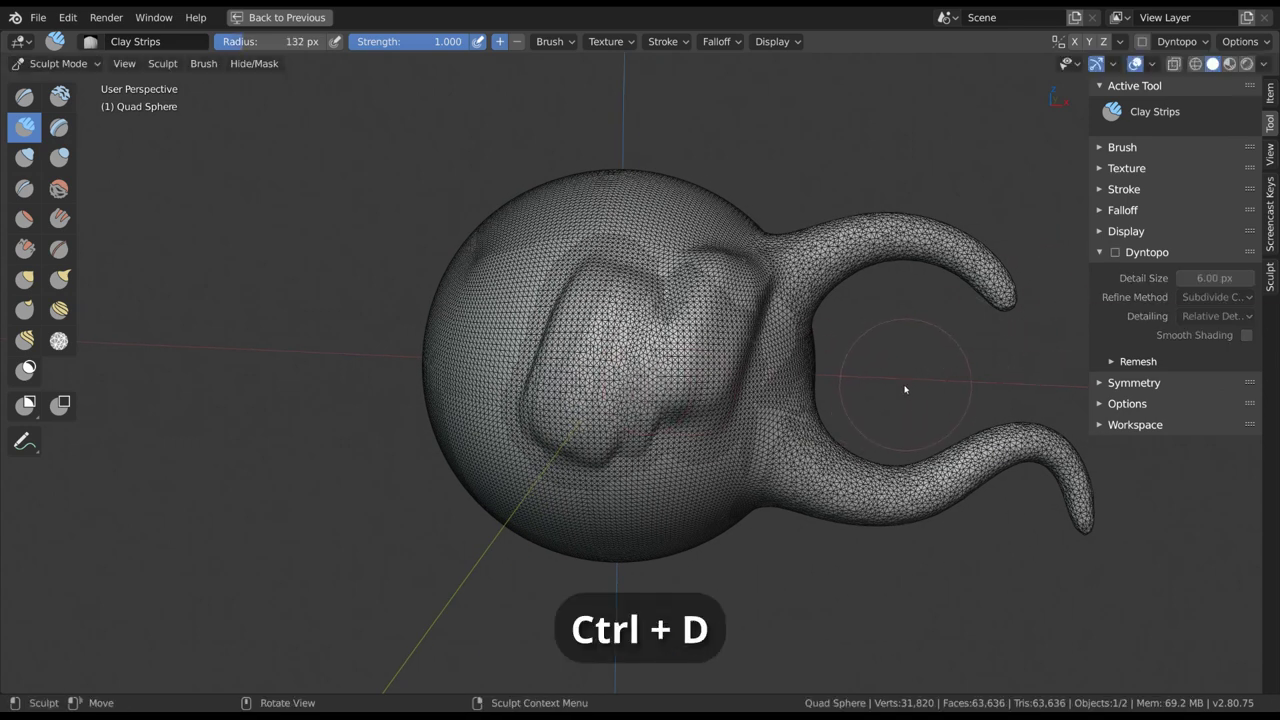
pyautogui.moveTo(880, 403); pyautogui.dragTo(757, 372, button='middle')
pyautogui.hotkey('ctrl', 'd')
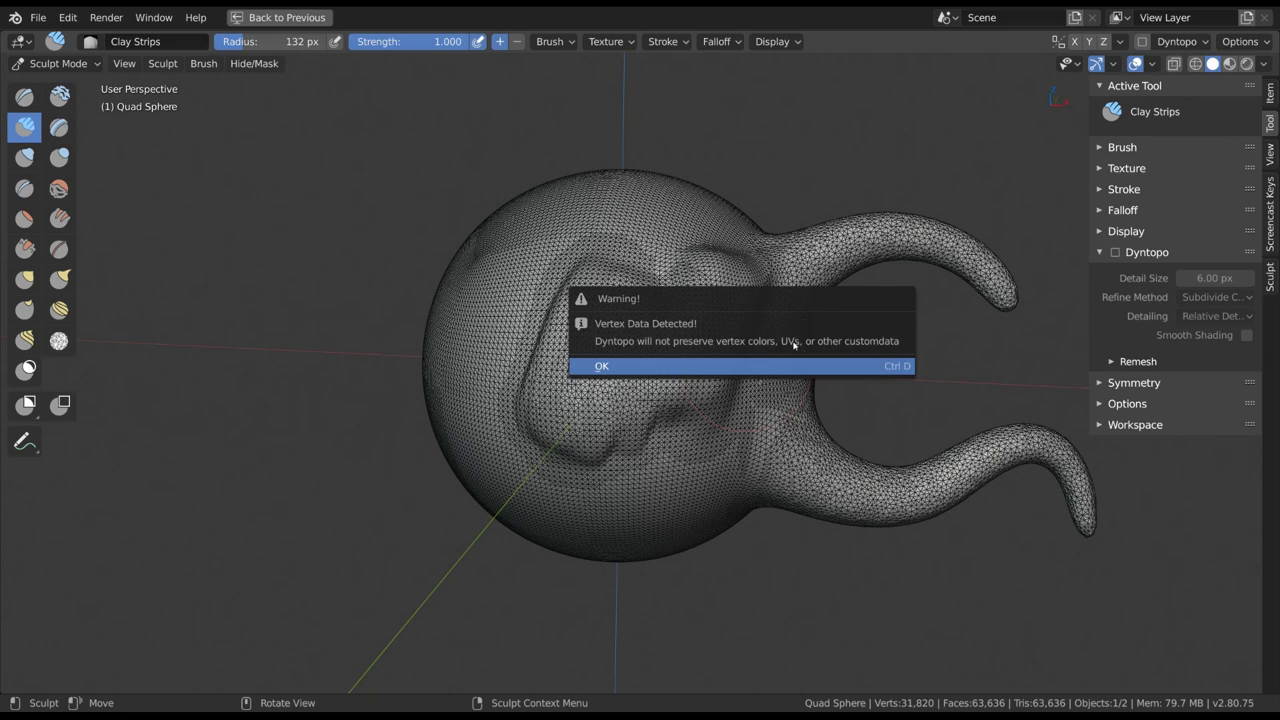
pyautogui.press('Return')
# Step: Add a Draw stroke to the sphere's front and pull bulges out of its upper side with Snake Hook at 261 px
pyautogui.moveTo(757, 343)
pyautogui.mouseDown(button='middle')
pyautogui.moveTo(677, 371)
pyautogui.moveTo(693, 448)
pyautogui.mouseUp(button='middle')
pyautogui.press('x')
pyautogui.moveTo(636, 312)
pyautogui.mouseDown()
pyautogui.moveTo(611, 348)
pyautogui.moveTo(657, 408)
pyautogui.moveTo(700, 330)
pyautogui.mouseUp()
pyautogui.scroll(-2, 671, 271)
pyautogui.press('k')
pyautogui.moveTo(686, 271); pyautogui.dragTo(715, 218)
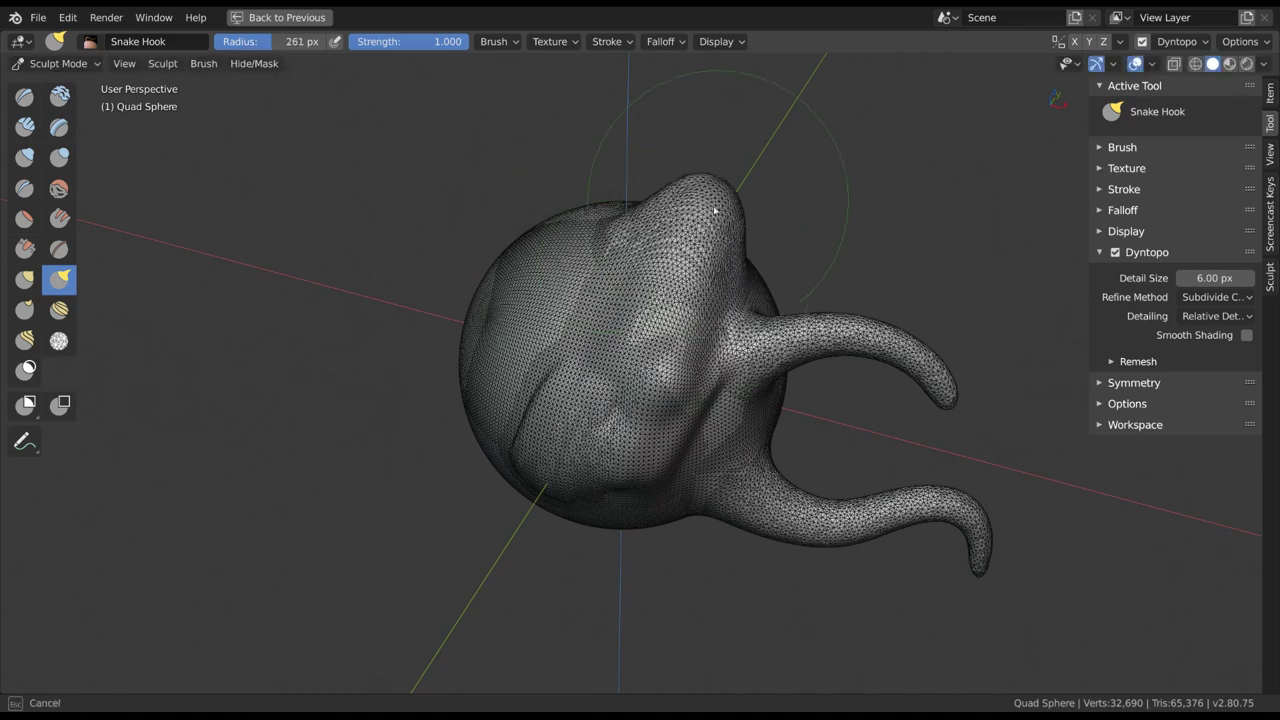
pyautogui.moveTo(742, 295); pyautogui.dragTo(769, 277)
pyautogui.moveTo(769, 277); pyautogui.dragTo(780, 267, button='middle')
# Step: Reduce the Snake Hook radius to 174 px, reshape the area between the tentacles and smooth the surface there
pyautogui.press('f')
pyautogui.click(738, 360)
pyautogui.moveTo(728, 391); pyautogui.dragTo(736, 402)
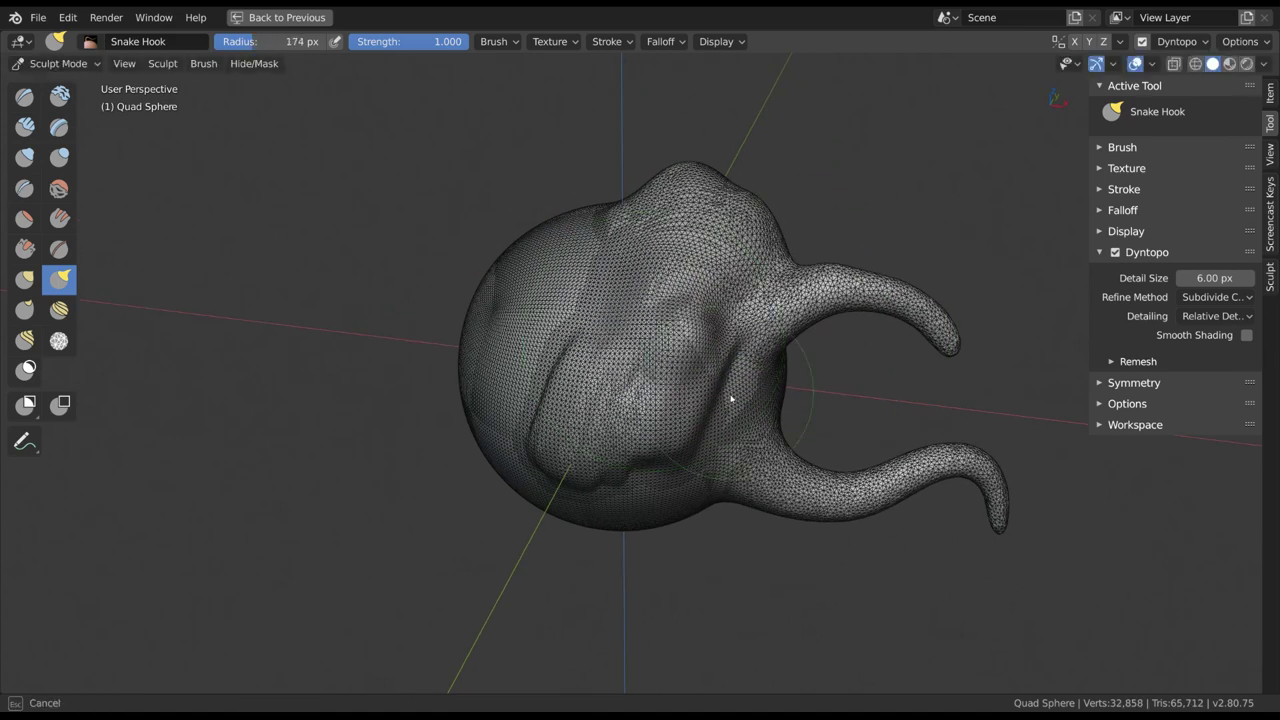
pyautogui.click(736, 402)
pyautogui.moveTo(724, 434); pyautogui.dragTo(736, 407, button='middle')
pyautogui.keyDown('shift'); pyautogui.moveTo(699, 422); pyautogui.dragTo(703, 440); pyautogui.keyUp('shift')
pyautogui.keyDown('shift'); pyautogui.moveTo(703, 440); pyautogui.dragTo(675, 409, button='middle'); pyautogui.keyUp('shift')
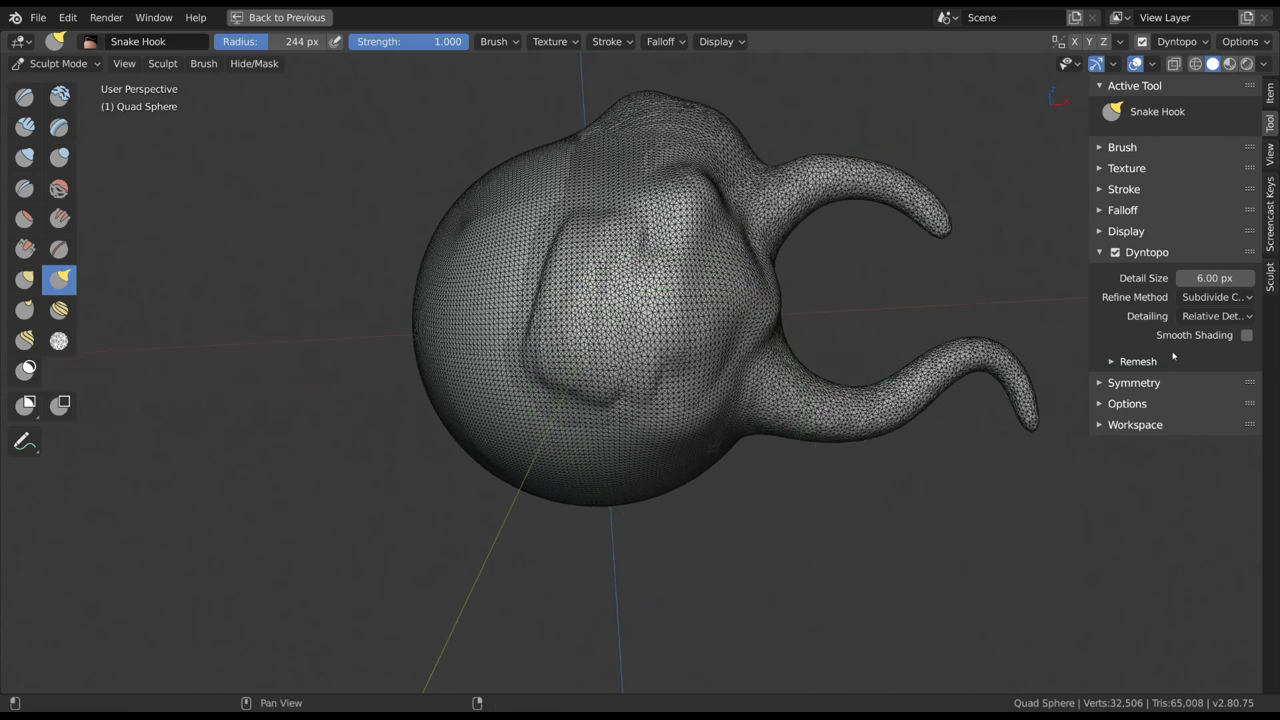
# Step: Review the Dyntopo detailing and refine method options and set Detailing to Constant Detail
pyautogui.moveTo(894, 414)
pyautogui.mouseDown(button='middle')
pyautogui.moveTo(689, 429)
pyautogui.moveTo(743, 400)
pyautogui.mouseUp(button='middle')
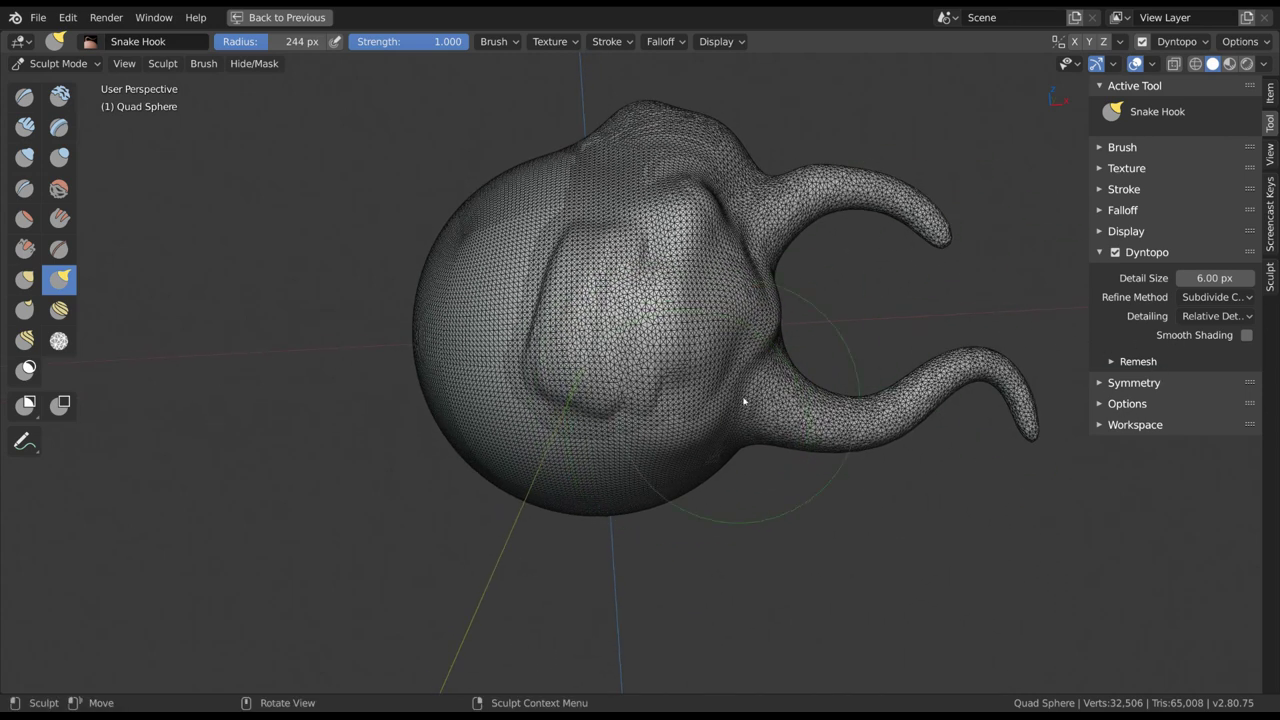
pyautogui.click(1152, 64)
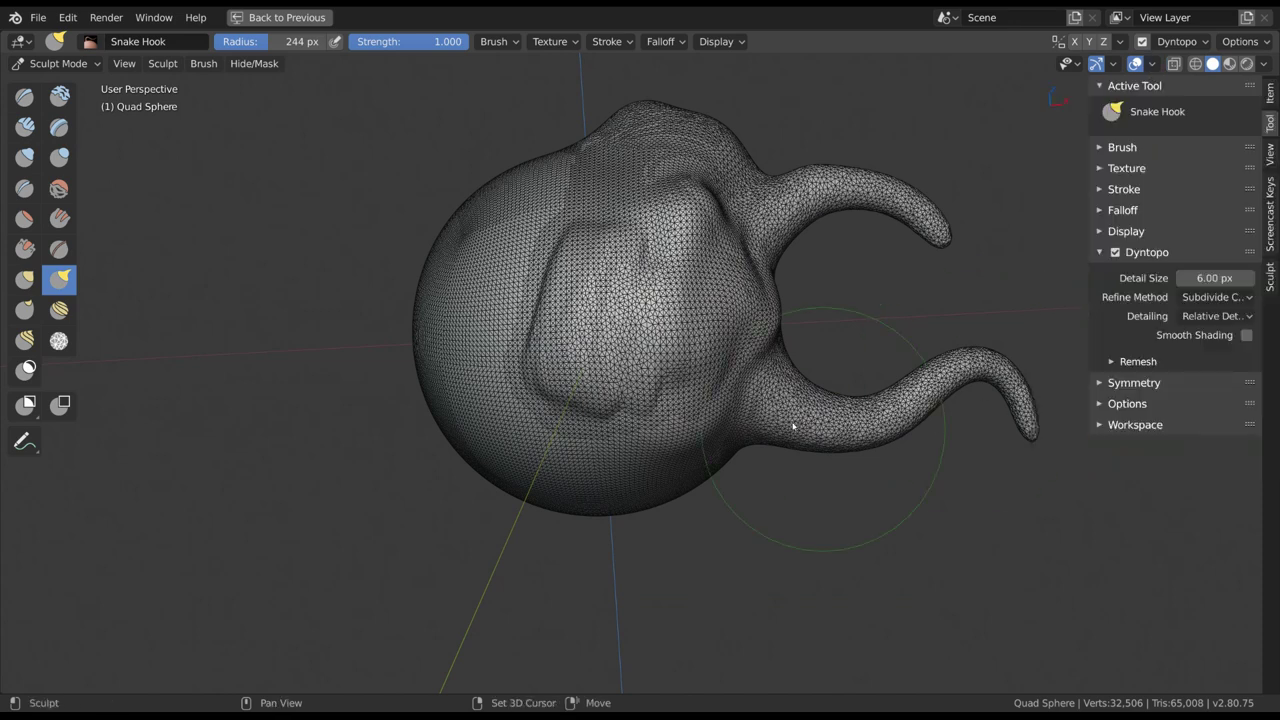
pyautogui.moveTo(760, 423)
pyautogui.mouseDown(button='middle')
pyautogui.moveTo(697, 440)
pyautogui.moveTo(777, 526)
pyautogui.mouseUp(button='middle')
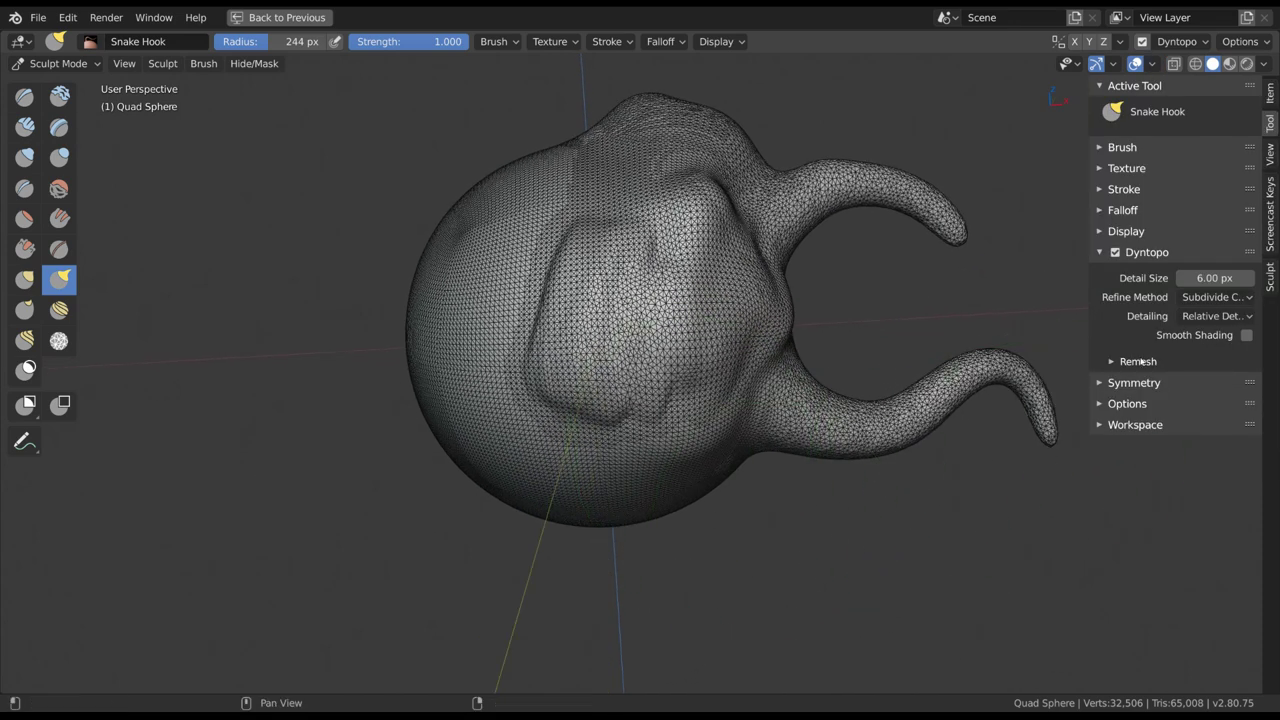
pyautogui.click(1216, 317)
pyautogui.click(1221, 313)
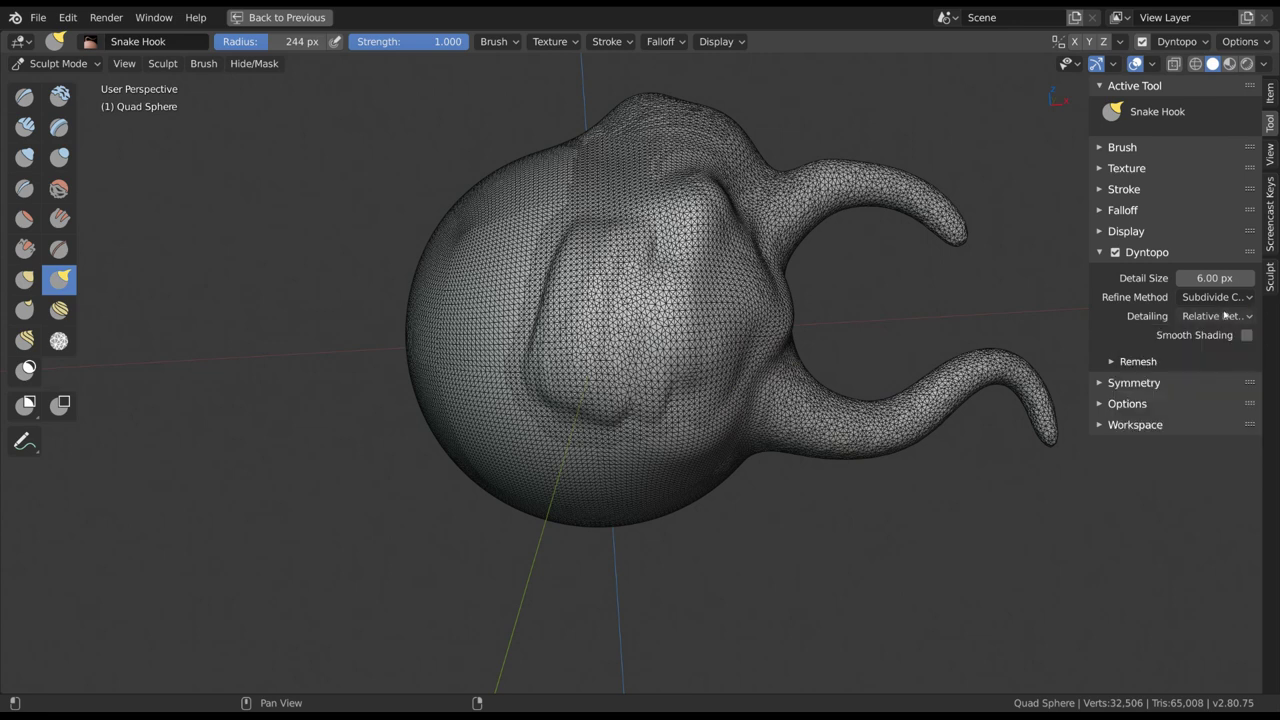
pyautogui.click(1224, 299)
pyautogui.click(1224, 298)
pyautogui.click(1228, 317)
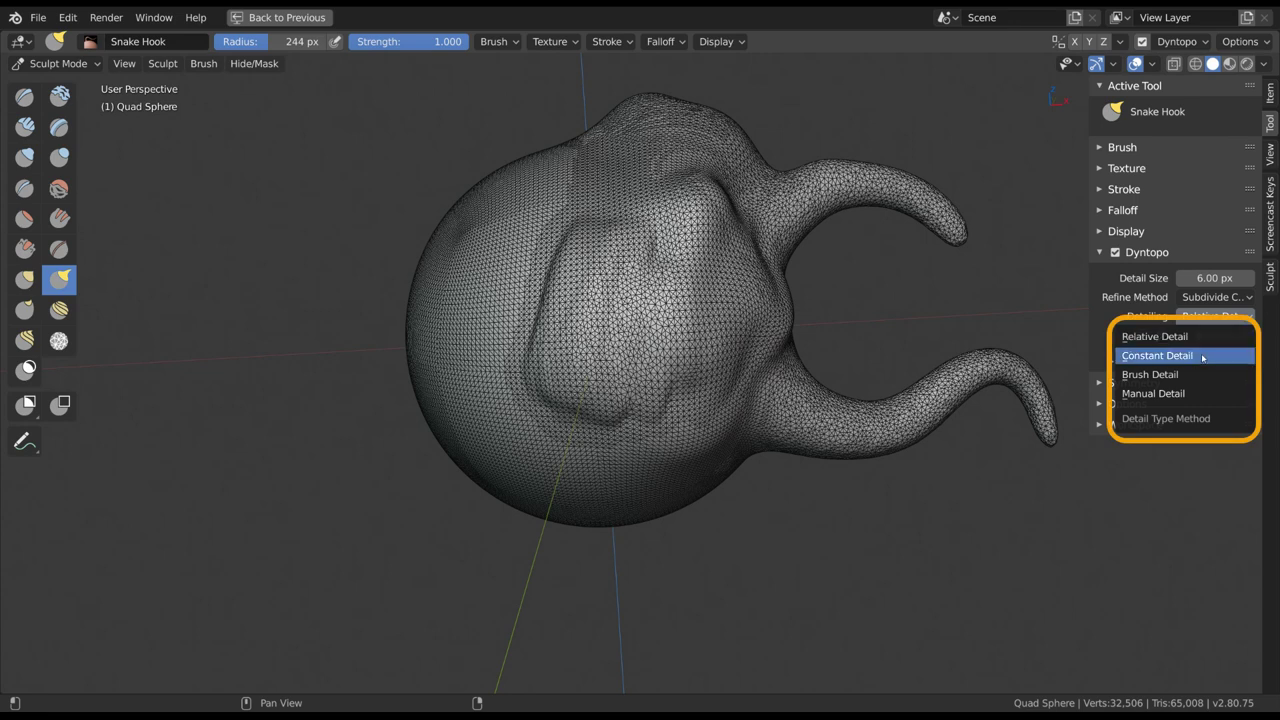
pyautogui.click(1202, 357)
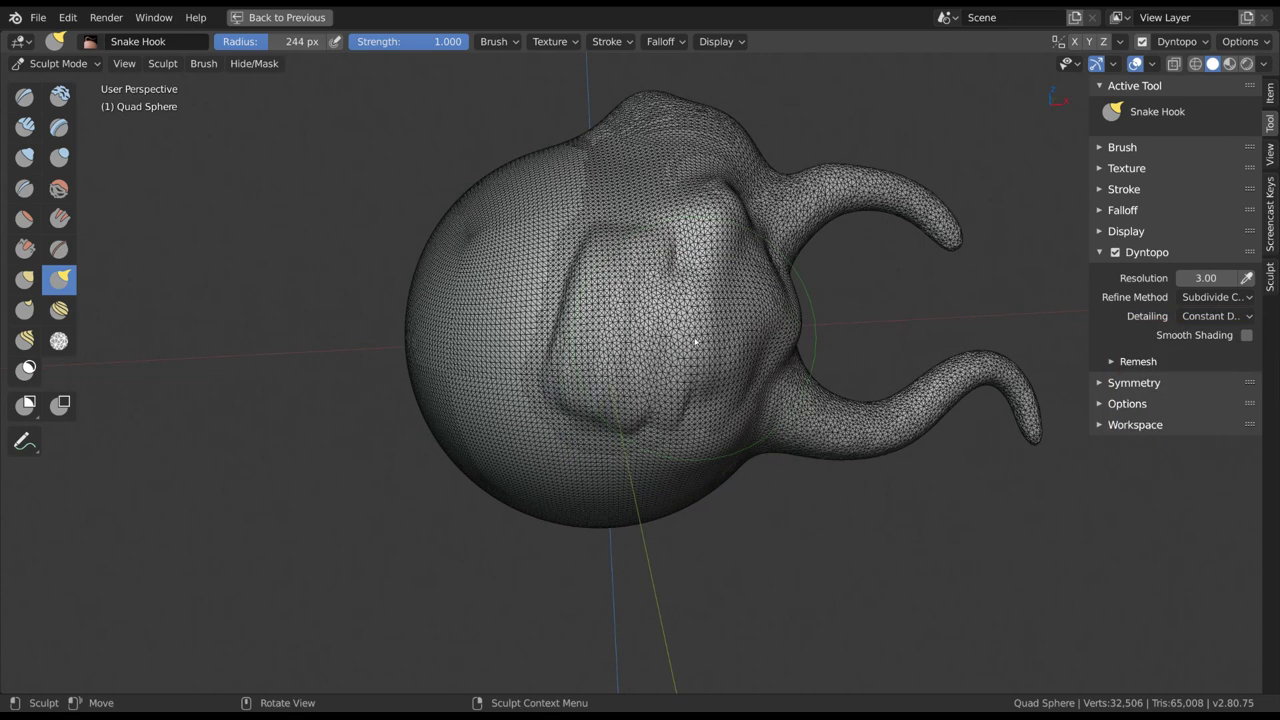
# Step: Undo a Snake Hook stroke and sculpt the sphere's front with a 192 px Clay brush at Dyntopo resolution 3.00
pyautogui.moveTo(730, 445)
pyautogui.mouseDown()
pyautogui.moveTo(690, 397)
pyautogui.moveTo(690, 320)
pyautogui.moveTo(660, 403)
pyautogui.moveTo(692, 380)
pyautogui.mouseUp()
pyautogui.hotkey('ctrl', 'z')
pyautogui.press('c')
pyautogui.press('f')
pyautogui.click(656, 341)
pyautogui.moveTo(628, 350)
pyautogui.mouseDown()
pyautogui.moveTo(637, 328)
pyautogui.moveTo(580, 370)
pyautogui.mouseUp()
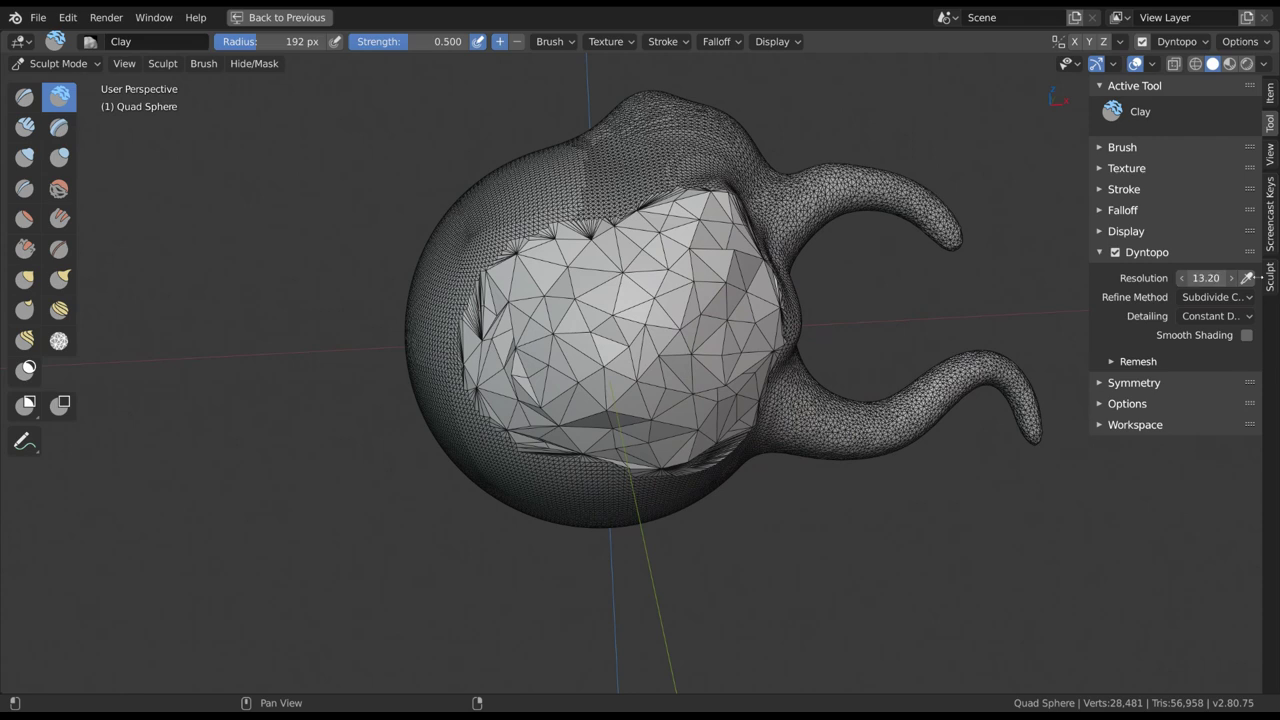
# Step: Raise the Dyntopo resolution to 26.20 and rework the coarse front area with the Clay brush at 185 px
pyautogui.moveTo(1262, 278); pyautogui.dragTo(1277, 278)
pyautogui.moveTo(690, 340)
pyautogui.mouseDown()
pyautogui.moveTo(686, 371)
pyautogui.moveTo(520, 360)
pyautogui.moveTo(692, 252)
pyautogui.moveTo(632, 262)
pyautogui.mouseUp()
pyautogui.moveTo(632, 262); pyautogui.dragTo(680, 316, button='middle')
pyautogui.press('f')
pyautogui.click(676, 300)
pyautogui.moveTo(676, 266)
pyautogui.mouseDown()
pyautogui.moveTo(590, 302)
pyautogui.moveTo(618, 303)
pyautogui.moveTo(558, 405)
pyautogui.mouseUp()
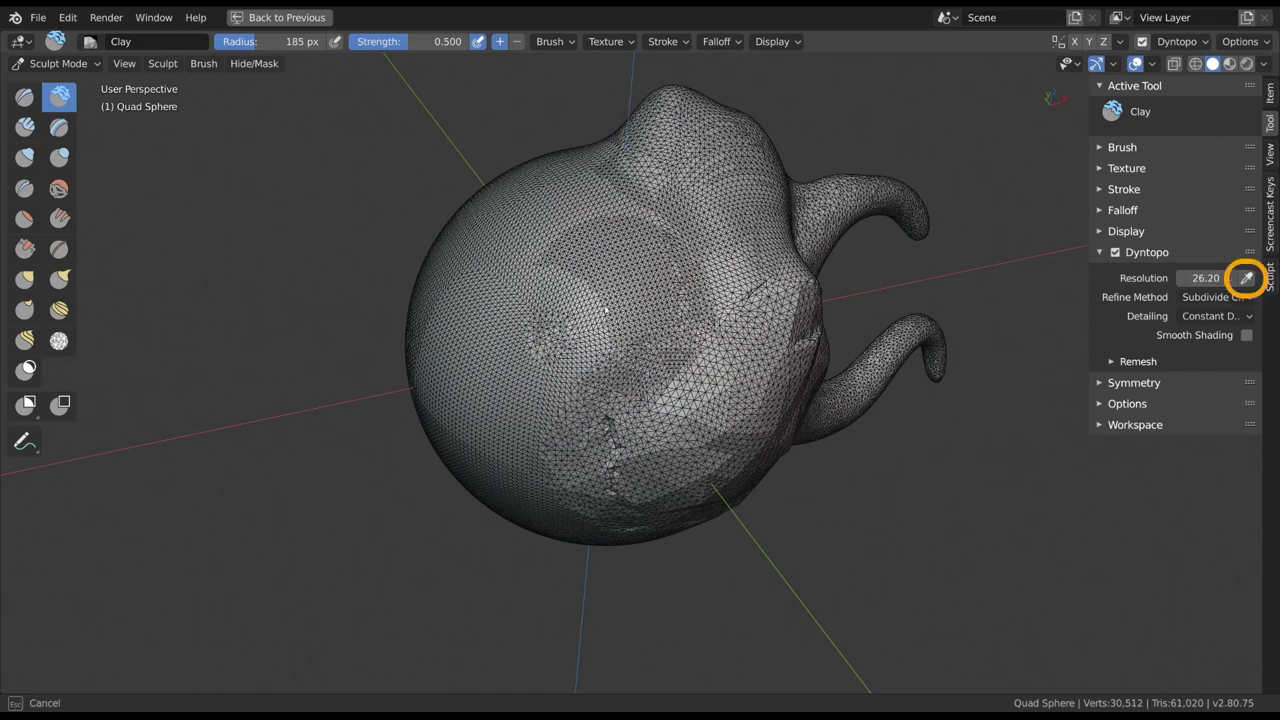
# Step: Sample the Dyntopo resolution from three differently detailed spots on the mesh
pyautogui.click(1247, 278)
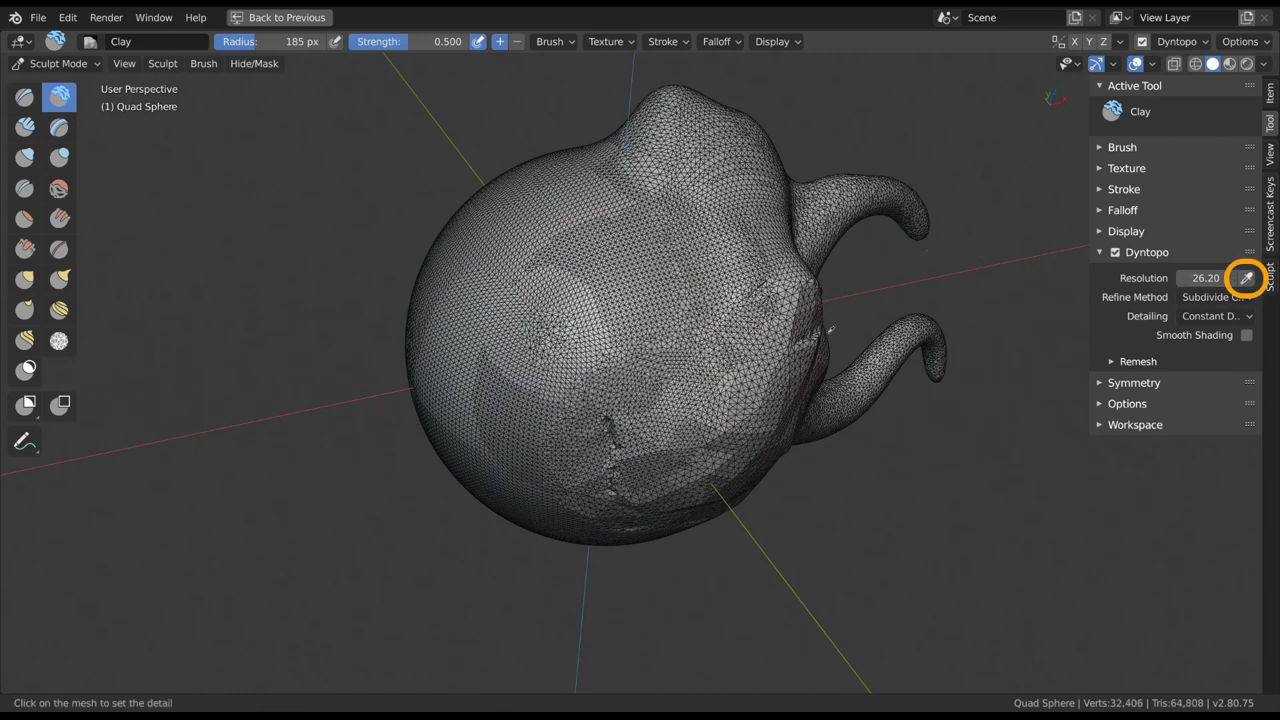
pyautogui.click(627, 362)
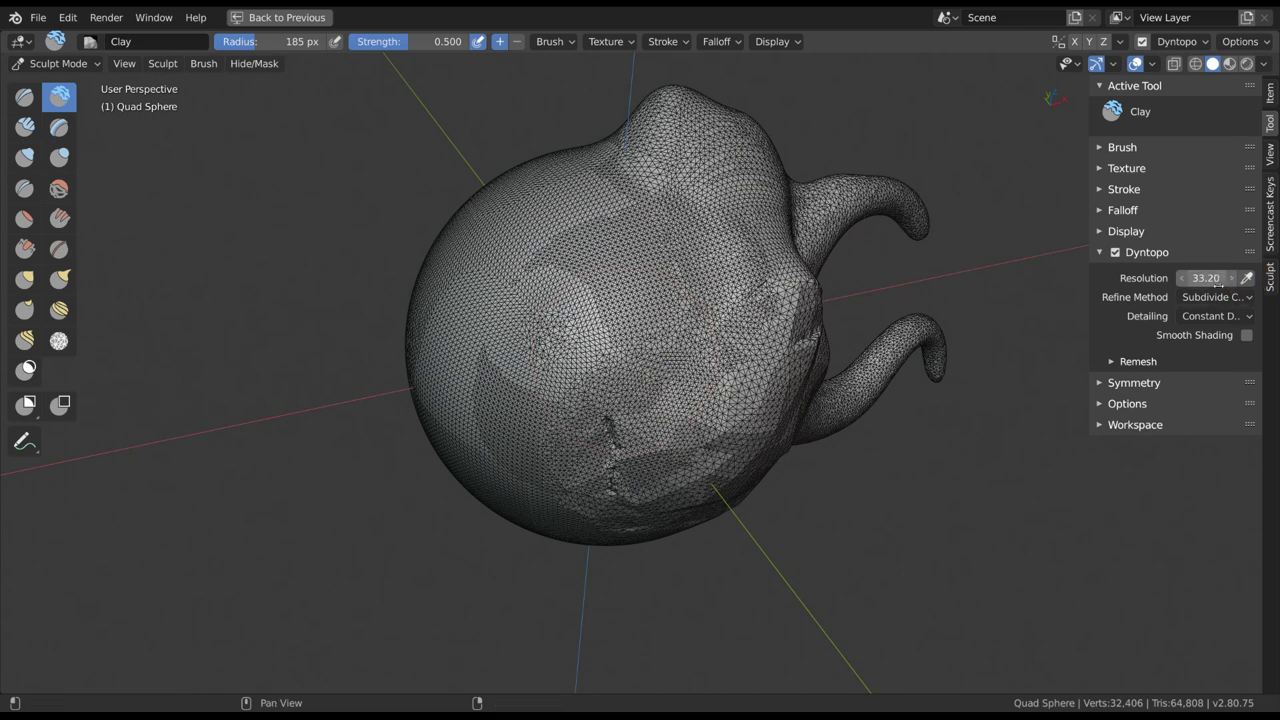
pyautogui.click(1247, 279)
pyautogui.click(715, 437)
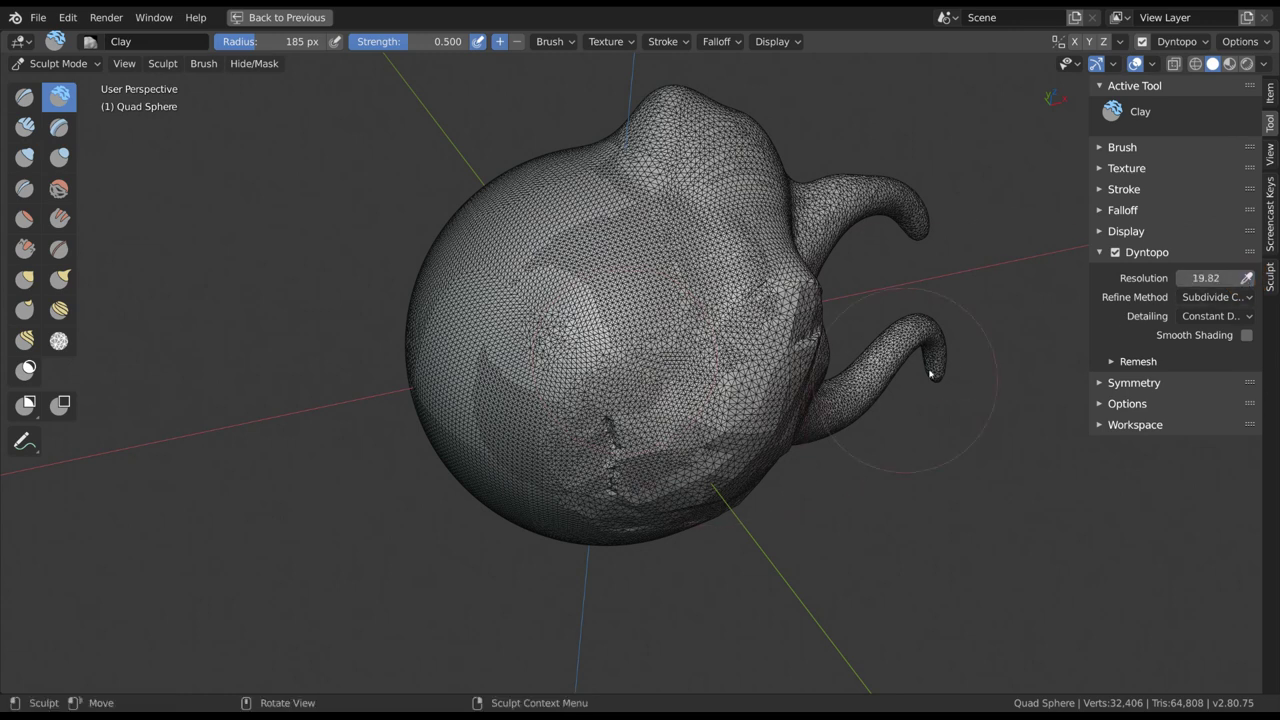
pyautogui.click(1247, 279)
pyautogui.click(596, 297)
# Step: Check the refine methods and set the Dyntopo Detailing to Relative Detail
pyautogui.click(1218, 298)
pyautogui.click(1216, 299)
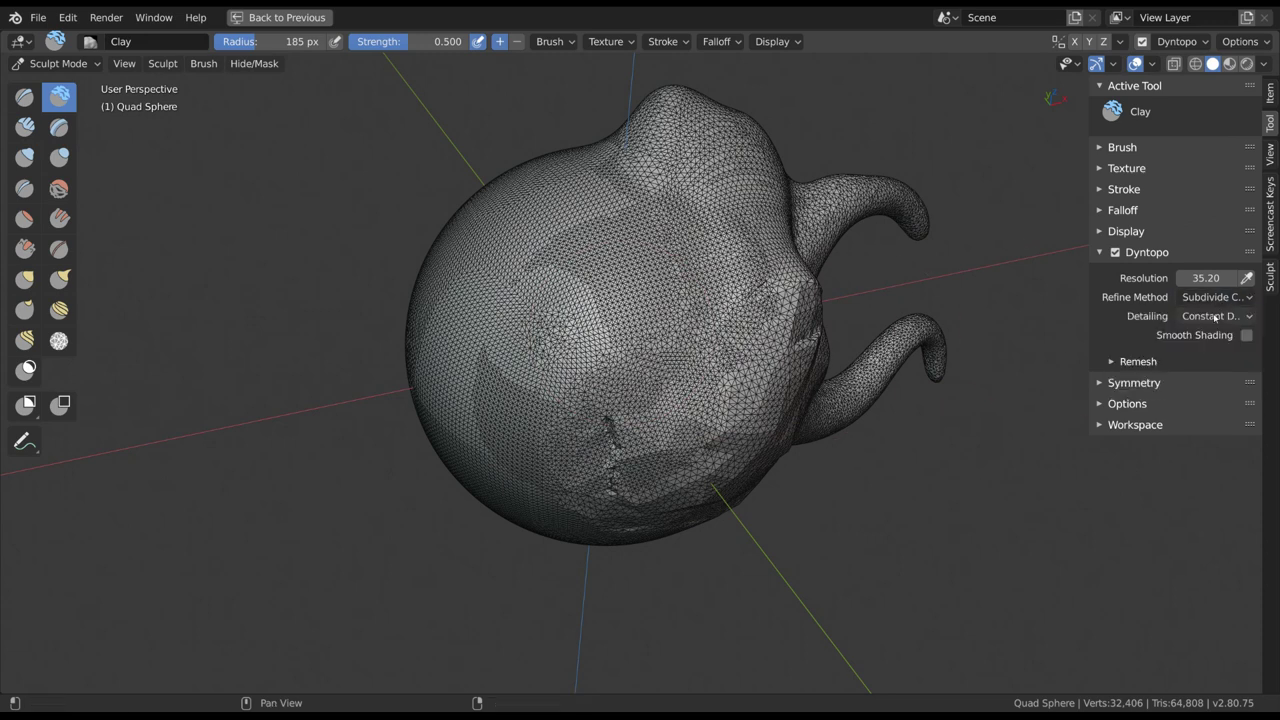
pyautogui.click(1215, 316)
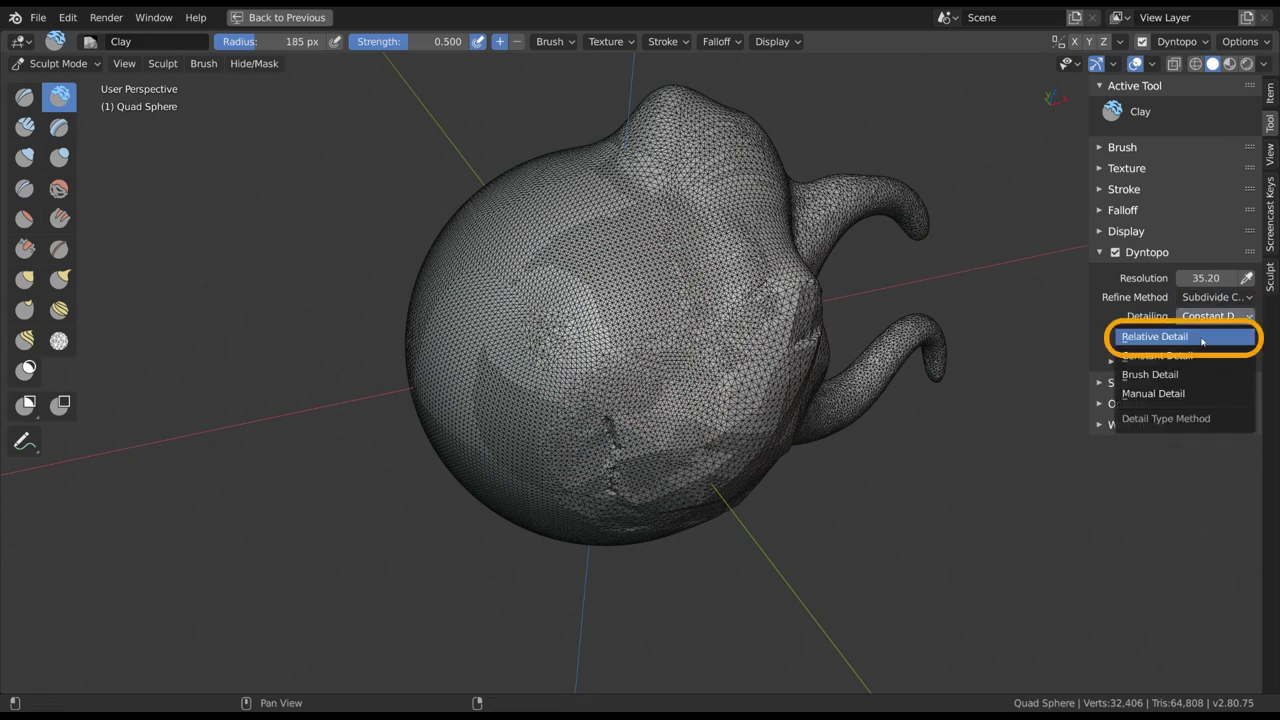
pyautogui.click(1202, 342)
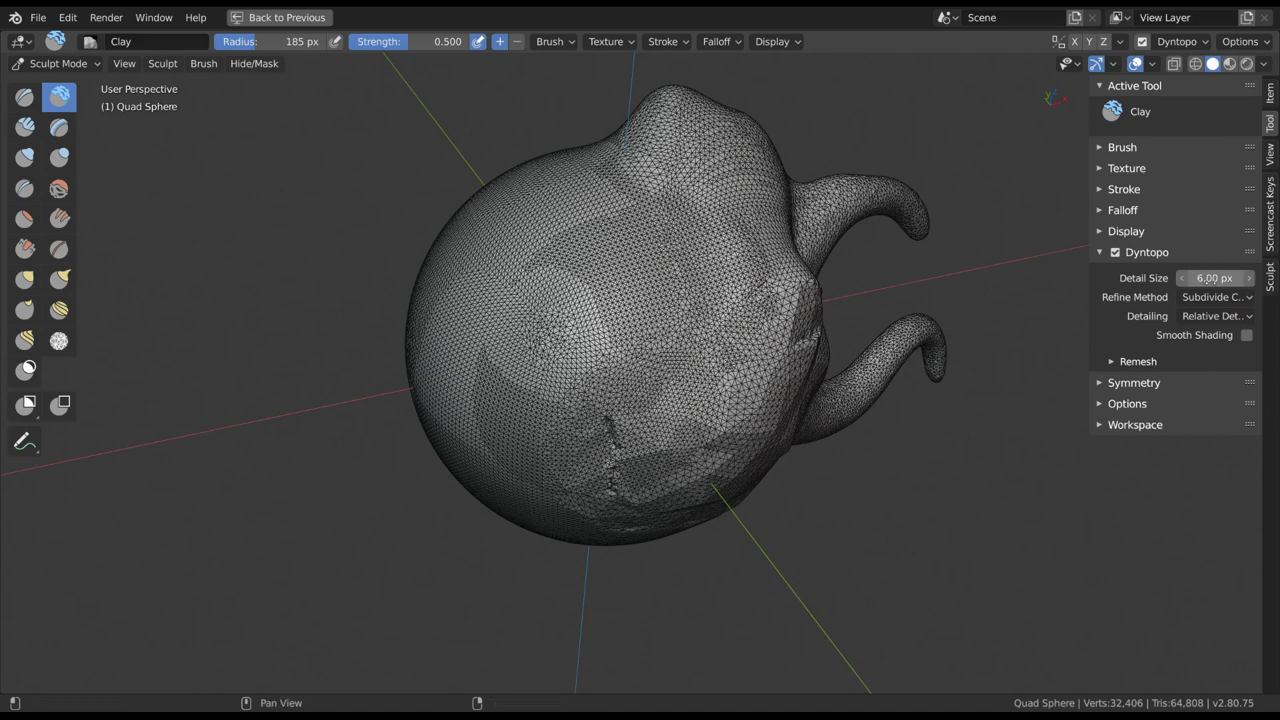
# Step: Set the Clay brush radius to 104 px and sculpt strokes on the sphere's front at several zoom levels
pyautogui.press('f')
pyautogui.click(628, 338)
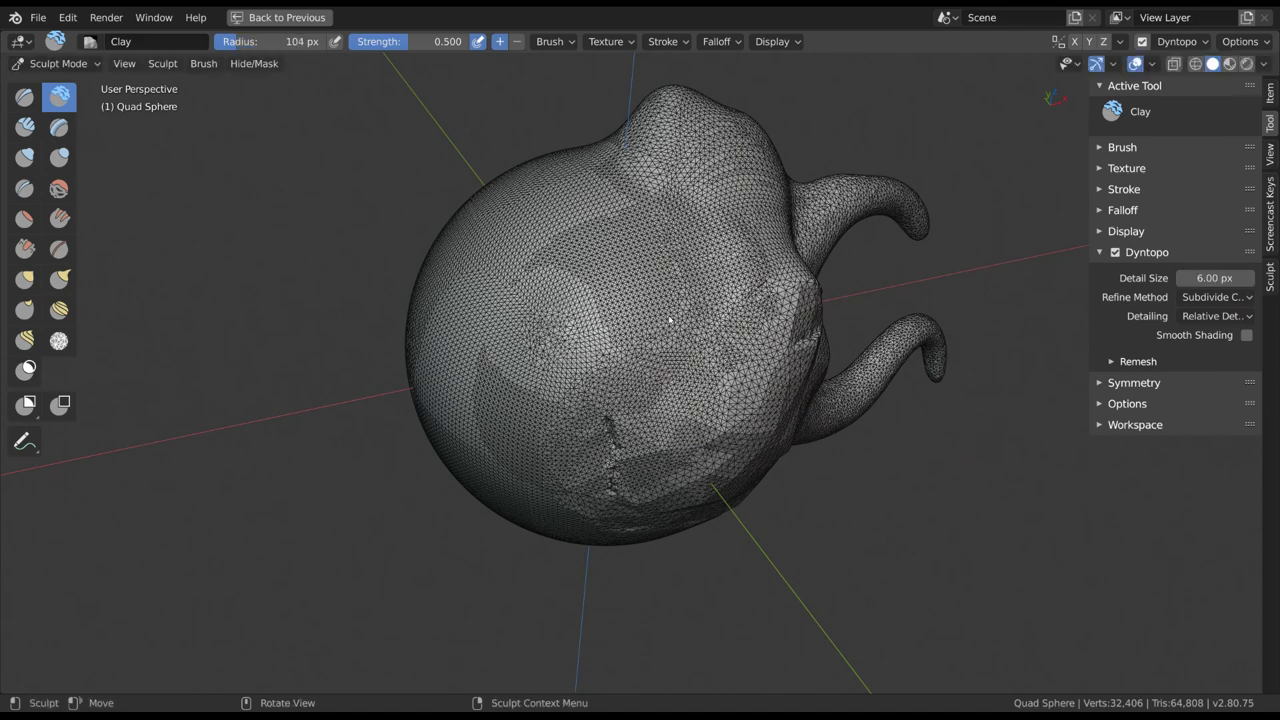
pyautogui.keyDown('ctrl'); pyautogui.moveTo(670, 317); pyautogui.dragTo(677, 294, button='middle'); pyautogui.keyUp('ctrl')
pyautogui.moveTo(677, 294)
pyautogui.mouseDown()
pyautogui.moveTo(644, 366)
pyautogui.moveTo(674, 304)
pyautogui.mouseUp()
pyautogui.keyDown('ctrl'); pyautogui.moveTo(674, 304); pyautogui.dragTo(698, 264, button='middle'); pyautogui.keyUp('ctrl')
pyautogui.moveTo(698, 264)
pyautogui.mouseDown()
pyautogui.moveTo(702, 349)
pyautogui.moveTo(690, 345)
pyautogui.mouseUp()
pyautogui.scroll(3, 700, 330)
pyautogui.moveTo(729, 271)
pyautogui.mouseDown()
pyautogui.moveTo(715, 373)
pyautogui.moveTo(664, 440)
pyautogui.mouseUp()
# Step: Sculpt neighbouring Clay patches on the sphere's front with Detail Size at 3.00 px and at 5.60 px
pyautogui.scroll(-8, 664, 440)
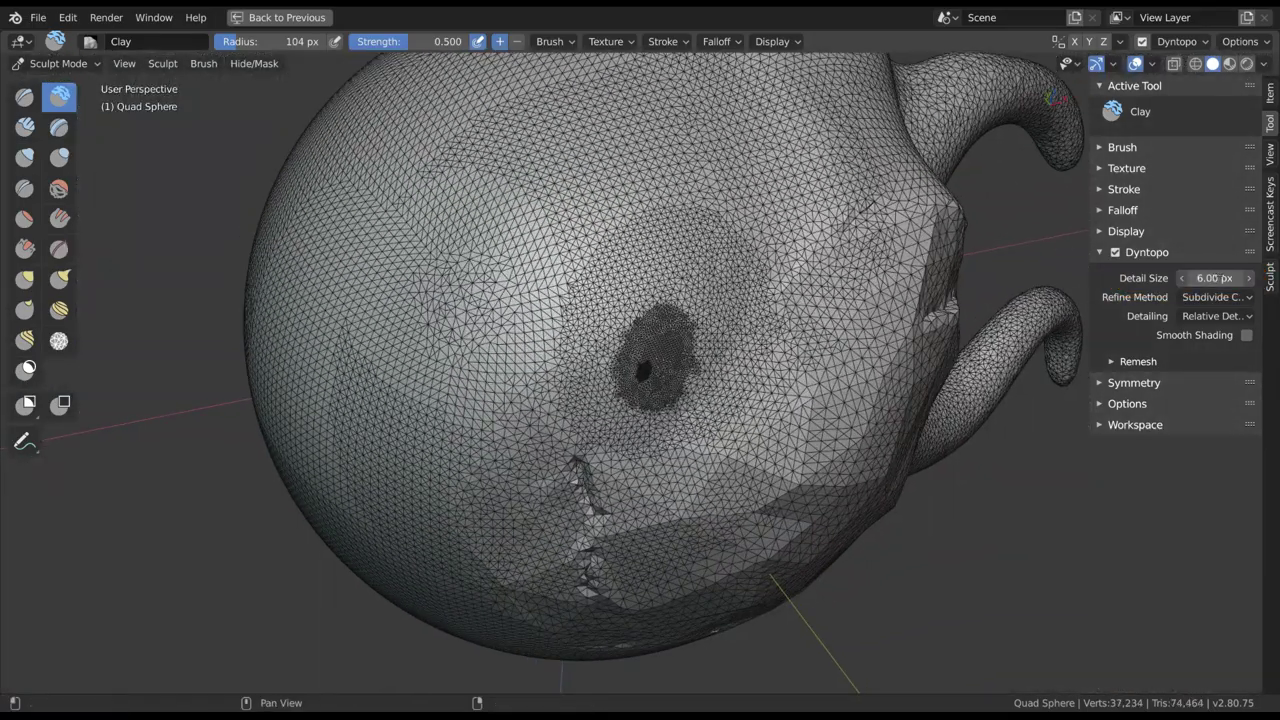
pyautogui.moveTo(610, 320)
pyautogui.mouseDown()
pyautogui.moveTo(671, 391)
pyautogui.moveTo(585, 485)
pyautogui.mouseUp()
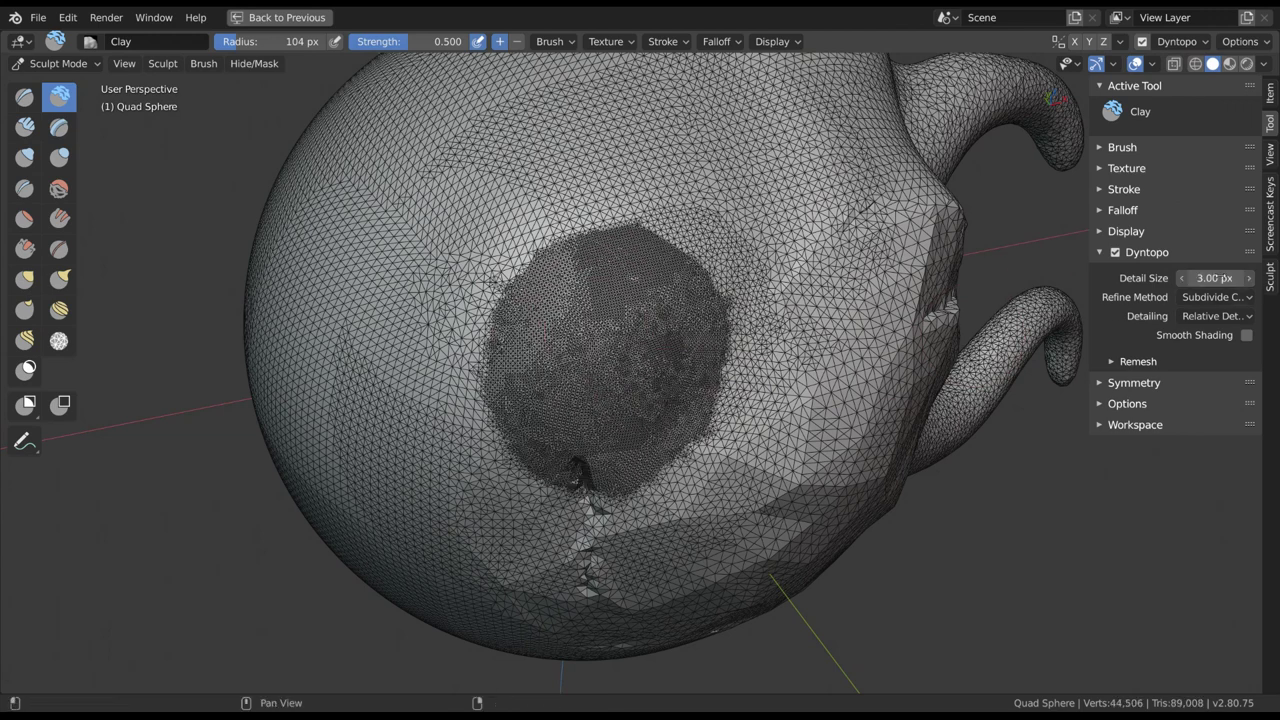
pyautogui.moveTo(748, 362); pyautogui.dragTo(745, 362)
pyautogui.moveTo(1230, 275); pyautogui.dragTo(1225, 275)
pyautogui.moveTo(746, 362)
pyautogui.mouseDown()
pyautogui.moveTo(703, 341)
pyautogui.moveTo(780, 374)
pyautogui.mouseUp()
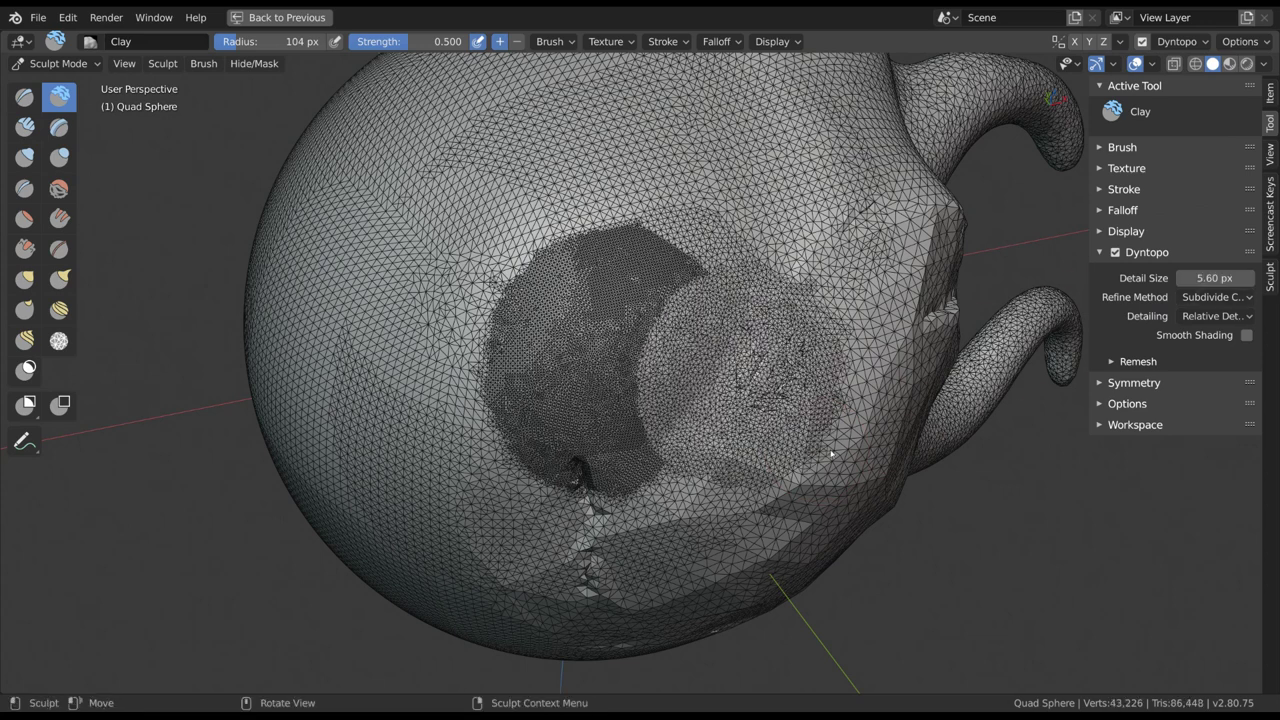
# Step: Set Detailing to Brush Detail and sculpt over the dense patches with the 104 px Clay brush at several zoom levels
pyautogui.click(1225, 315)
pyautogui.click(1184, 375)
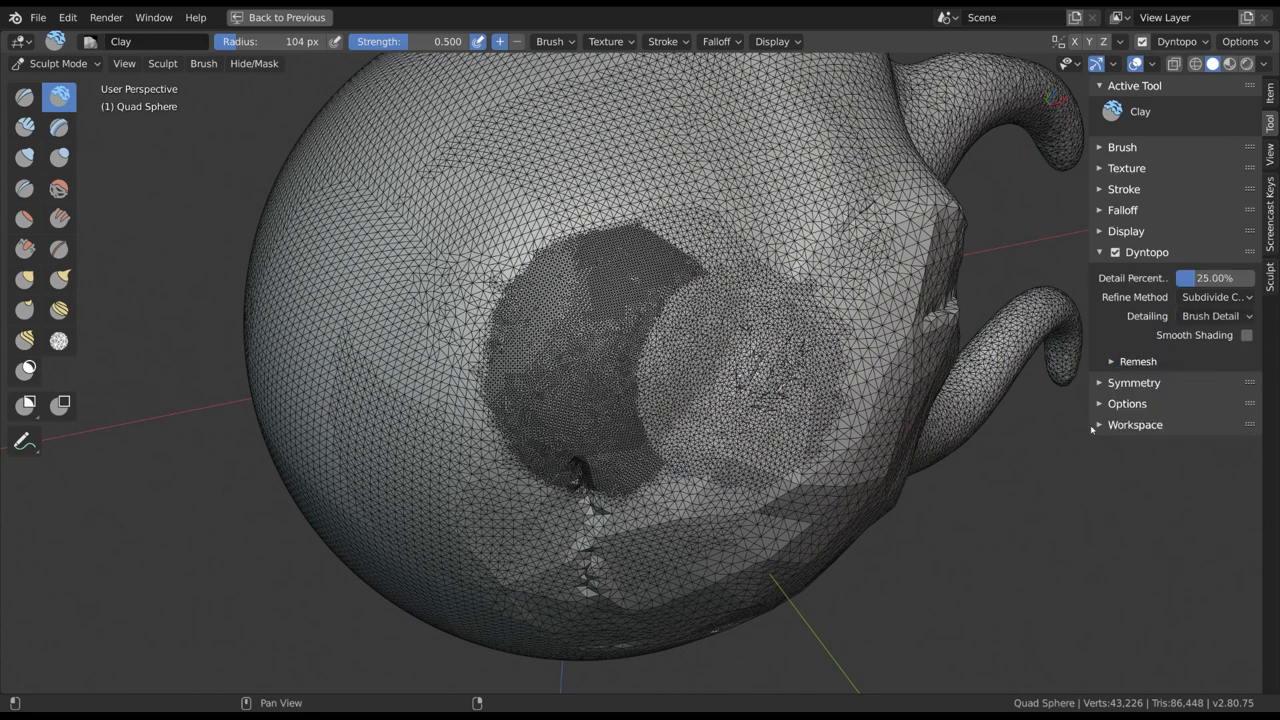
pyautogui.moveTo(697, 394); pyautogui.dragTo(670, 442)
pyautogui.keyDown('ctrl'); pyautogui.moveTo(670, 442); pyautogui.dragTo(700, 372, button='middle'); pyautogui.keyUp('ctrl')
pyautogui.moveTo(700, 372); pyautogui.dragTo(707, 428)
# Step: Reduce the Clay brush radius in stages to 41 px and sculpt smaller strokes inside the reworked patch
pyautogui.press('f')
pyautogui.click(697, 402)
pyautogui.moveTo(718, 374)
pyautogui.mouseDown()
pyautogui.moveTo(697, 382)
pyautogui.moveTo(704, 412)
pyautogui.mouseUp()
pyautogui.press('f')
pyautogui.click(715, 407)
pyautogui.keyDown('ctrl'); pyautogui.moveTo(740, 480); pyautogui.dragTo(770, 430, button='middle'); pyautogui.keyUp('ctrl')
pyautogui.moveTo(778, 378)
pyautogui.mouseDown()
pyautogui.moveTo(769, 449)
pyautogui.moveTo(785, 415)
pyautogui.mouseUp()
pyautogui.moveTo(788, 432)
pyautogui.keyDown('ctrl'); pyautogui.mouseDown(button='middle')
pyautogui.moveTo(789, 443)
pyautogui.moveTo(778, 402)
pyautogui.mouseUp(button='middle'); pyautogui.keyUp('ctrl')
pyautogui.scroll(-1, 777, 402)
# Step: Set Detailing to Manual Detail, sculpt Clay strokes across the patch and enlarge the brush radius to 187 px
pyautogui.click(1215, 316)
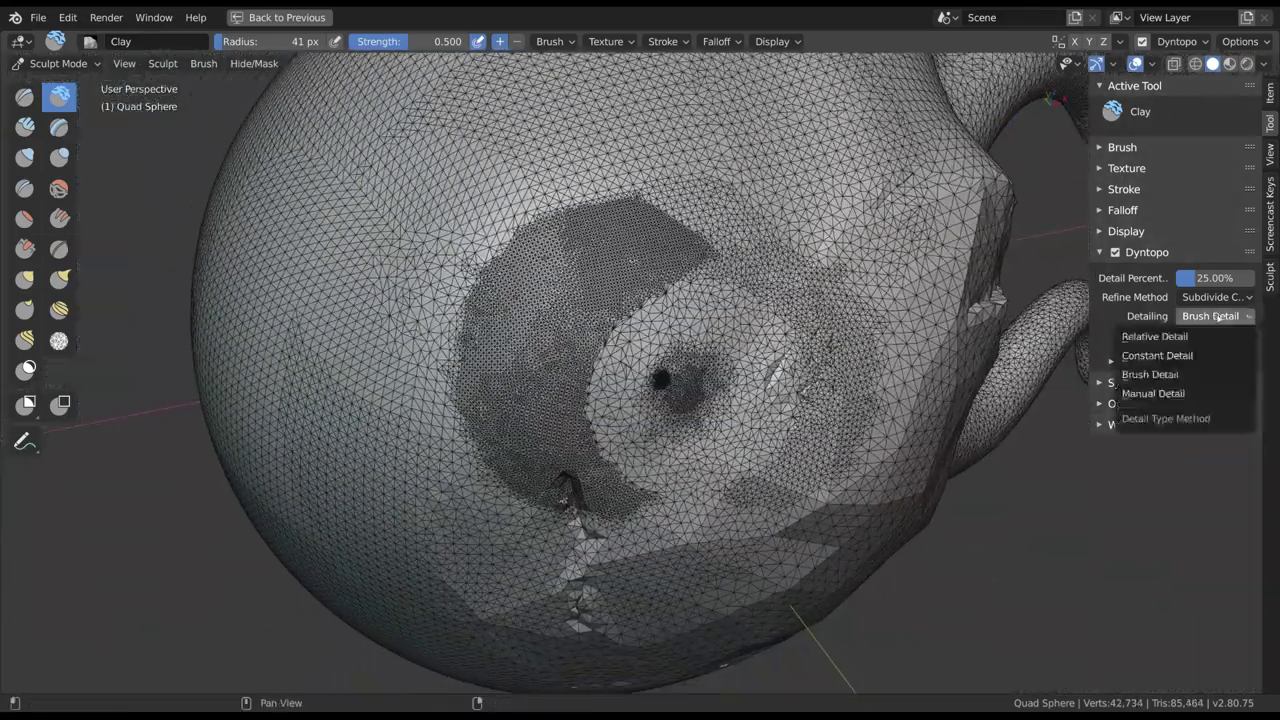
pyautogui.click(1150, 395)
pyautogui.keyDown('ctrl'); pyautogui.moveTo(822, 467); pyautogui.dragTo(740, 420, button='middle'); pyautogui.keyUp('ctrl')
pyautogui.press('f')
pyautogui.click(748, 394)
pyautogui.moveTo(698, 352)
pyautogui.mouseDown()
pyautogui.moveTo(686, 349)
pyautogui.moveTo(686, 448)
pyautogui.moveTo(814, 340)
pyautogui.moveTo(760, 400)
pyautogui.mouseUp()
pyautogui.moveTo(758, 390)
pyautogui.mouseDown()
pyautogui.moveTo(757, 362)
pyautogui.moveTo(749, 409)
pyautogui.mouseUp()
pyautogui.moveTo(749, 409); pyautogui.dragTo(645, 380, button='middle')
pyautogui.press('f')
pyautogui.click(682, 380)
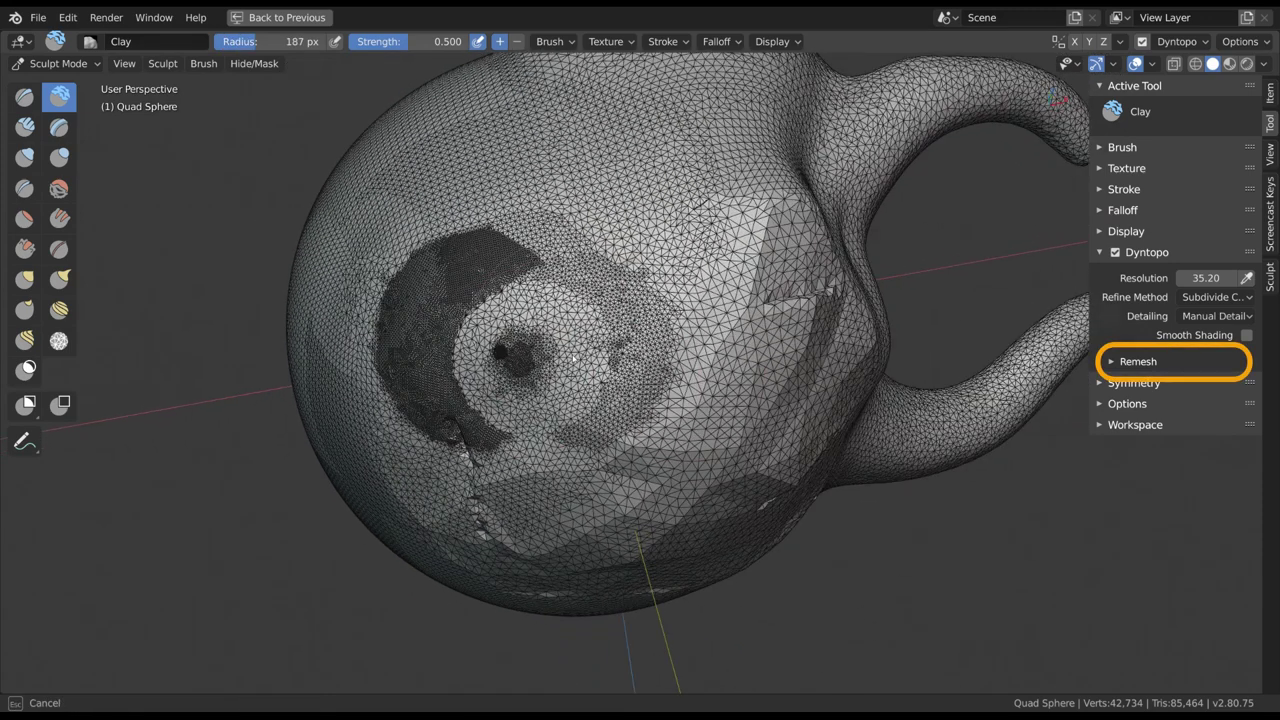
# Step: Expand the Remesh options and apply Detail Flood Fill to the whole mesh at resolution 35.20
pyautogui.click(1133, 361)
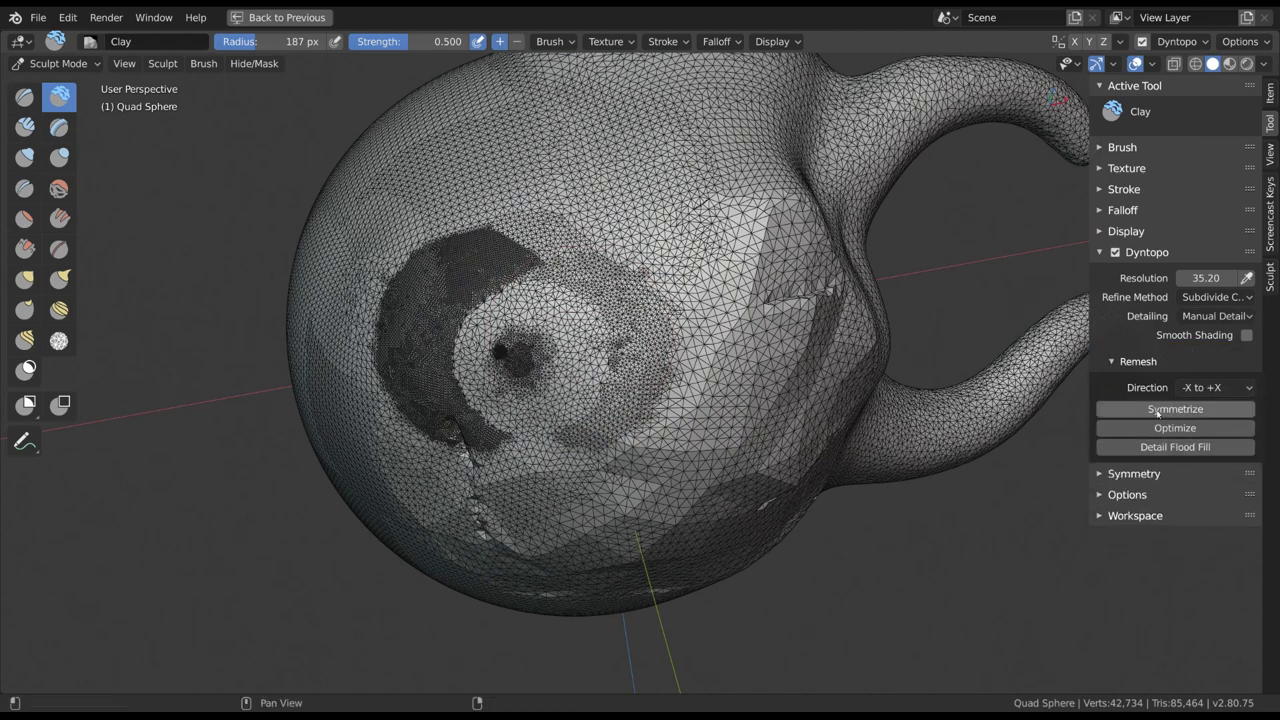
pyautogui.keyDown('ctrl'); pyautogui.moveTo(863, 508); pyautogui.dragTo(900, 448, button='middle'); pyautogui.keyUp('ctrl')
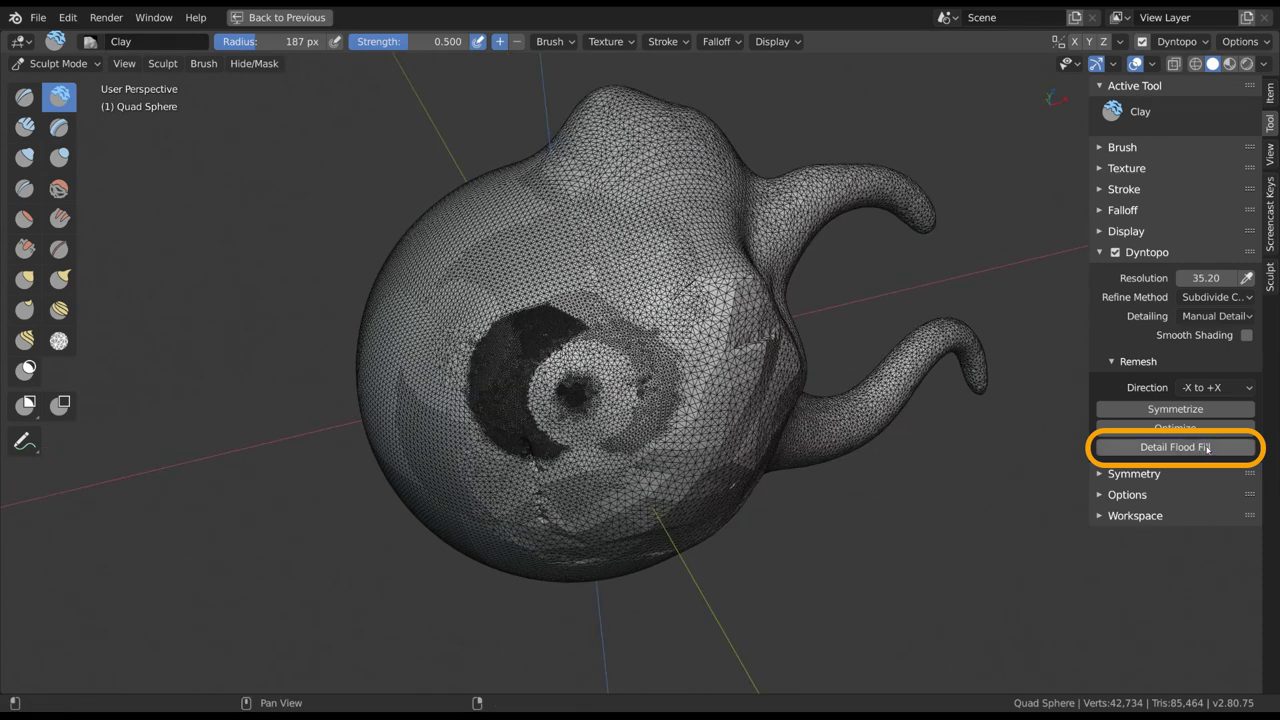
pyautogui.click(1206, 448)
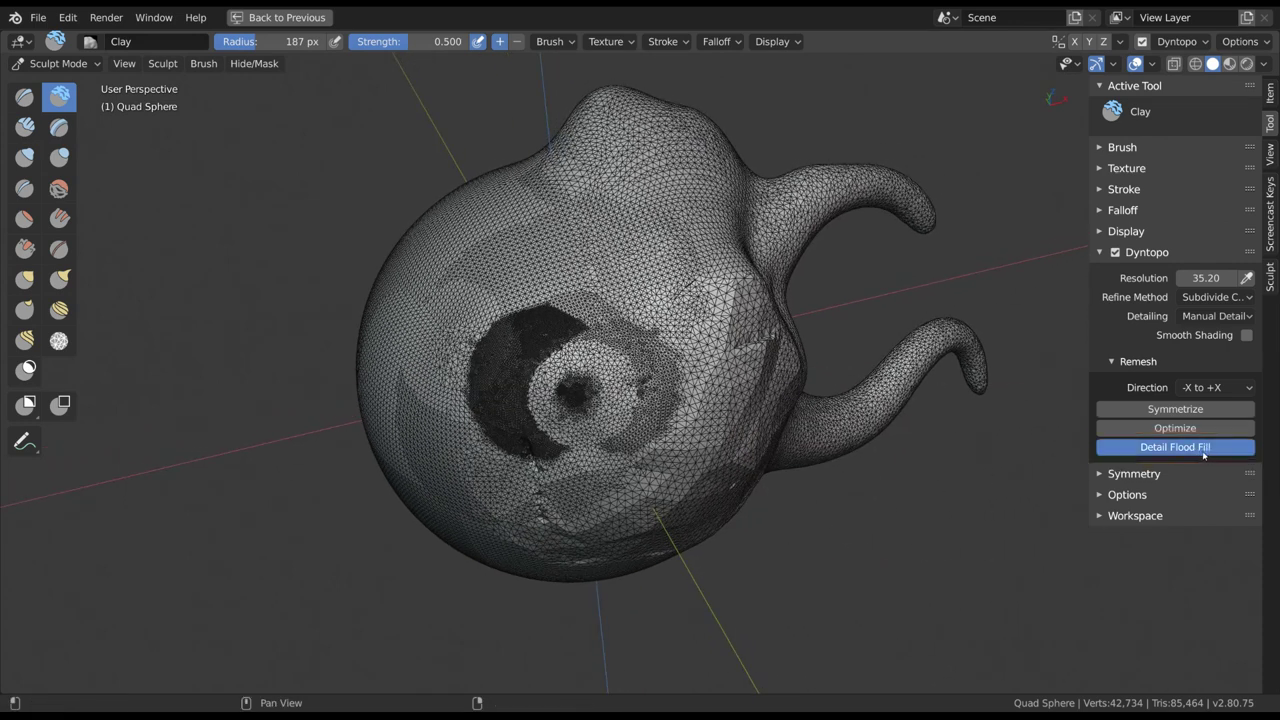
pyautogui.moveTo(734, 448); pyautogui.dragTo(1100, 316, button='middle')
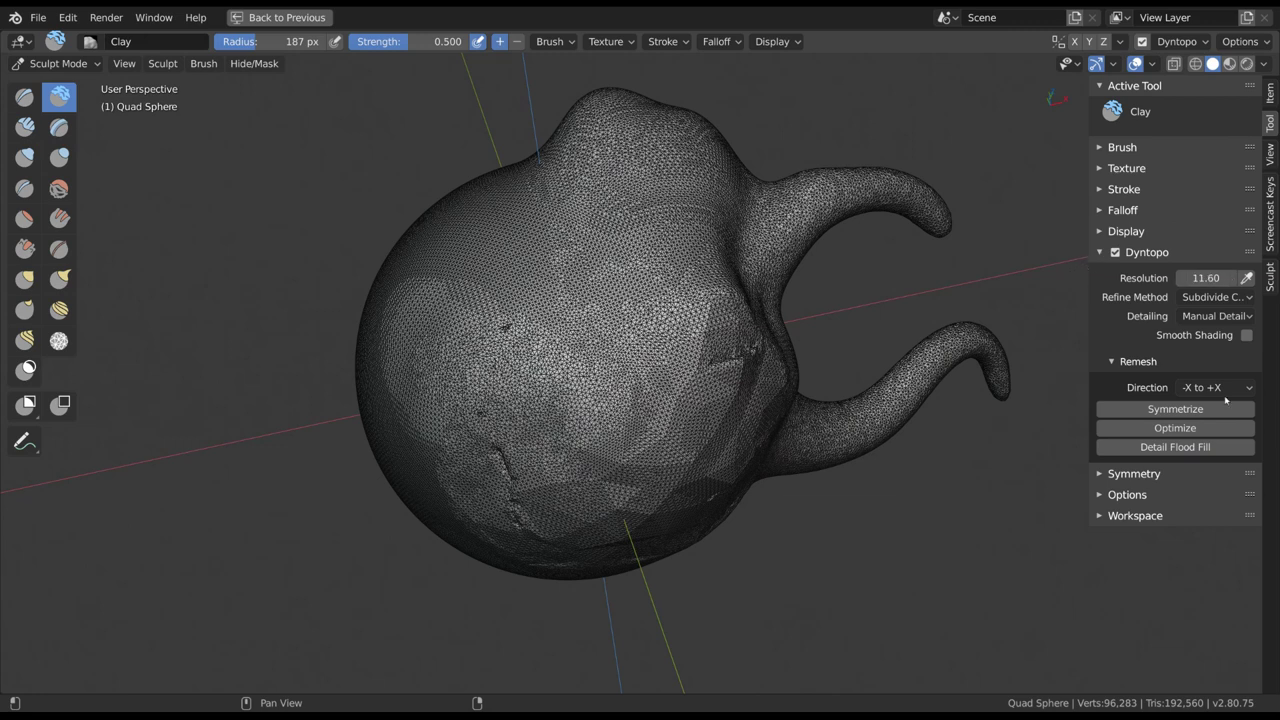
# Step: Apply Detail Flood Fill to the whole mesh at resolution 11.60
pyautogui.click(1198, 450)
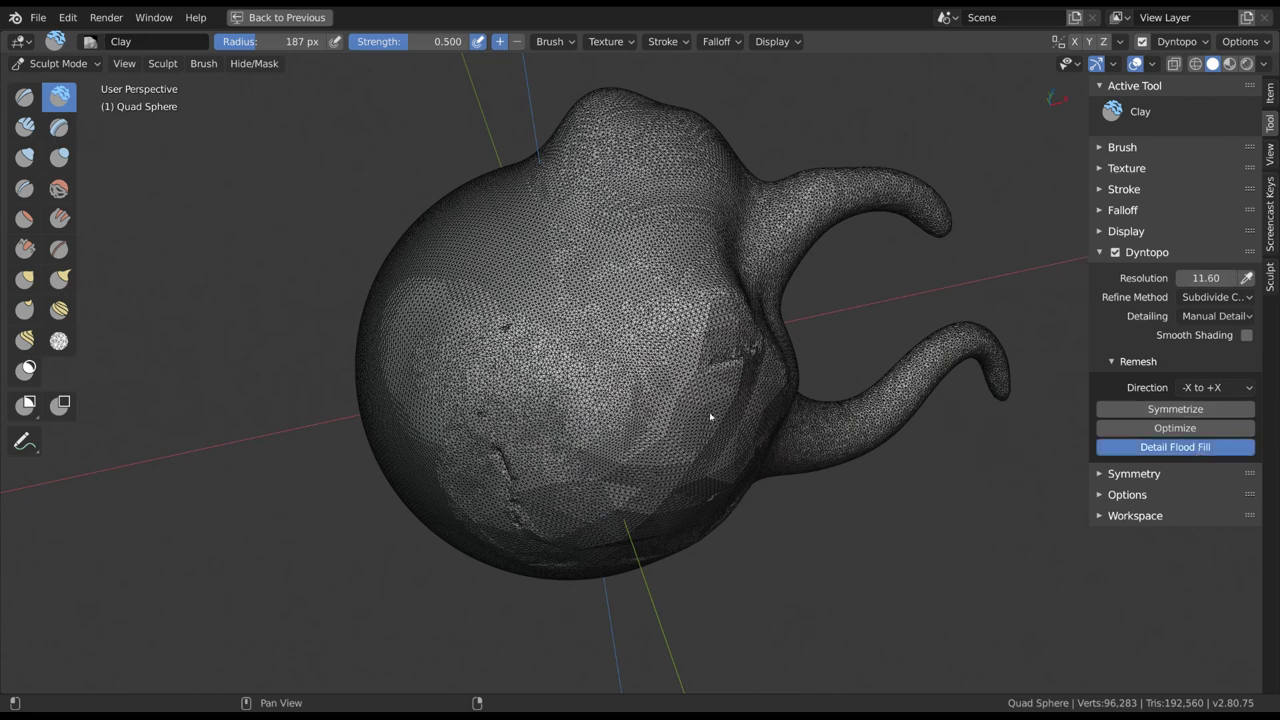
pyautogui.moveTo(717, 419); pyautogui.dragTo(851, 532, button='middle')
# Step: Try to symmetrize the mesh in the -X to +X direction and undo the operation
pyautogui.click(1195, 413)
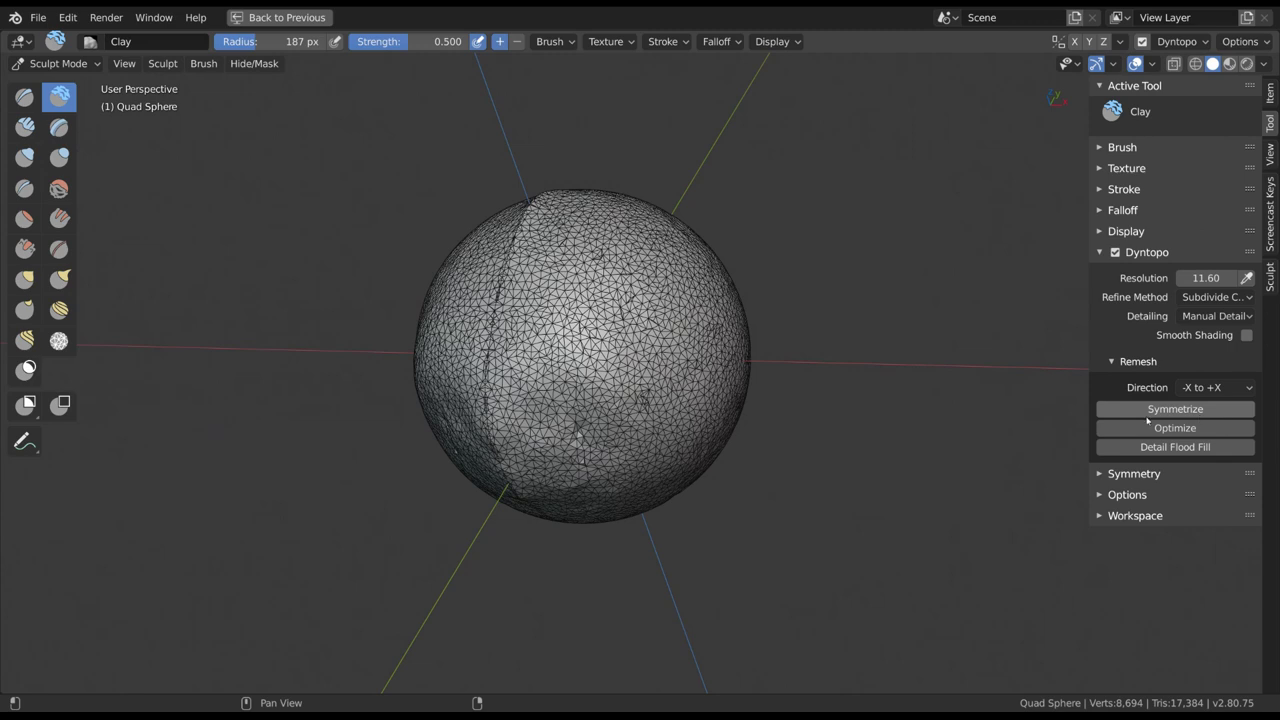
pyautogui.moveTo(792, 440); pyautogui.dragTo(872, 460, button='middle')
pyautogui.hotkey('ctrl', 'z')
# Step: Set the remesh direction to +X to -X and symmetrize the mesh so the horns are mirrored across
pyautogui.click(1215, 390)
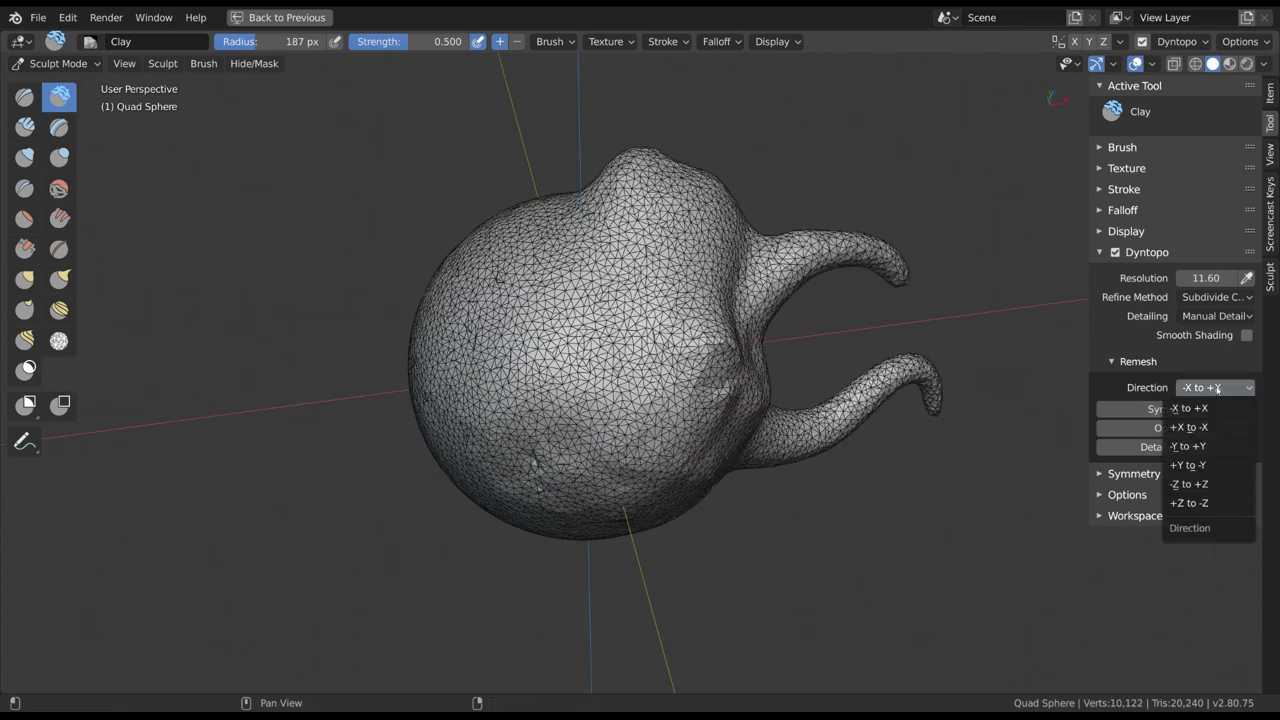
pyautogui.click(1209, 427)
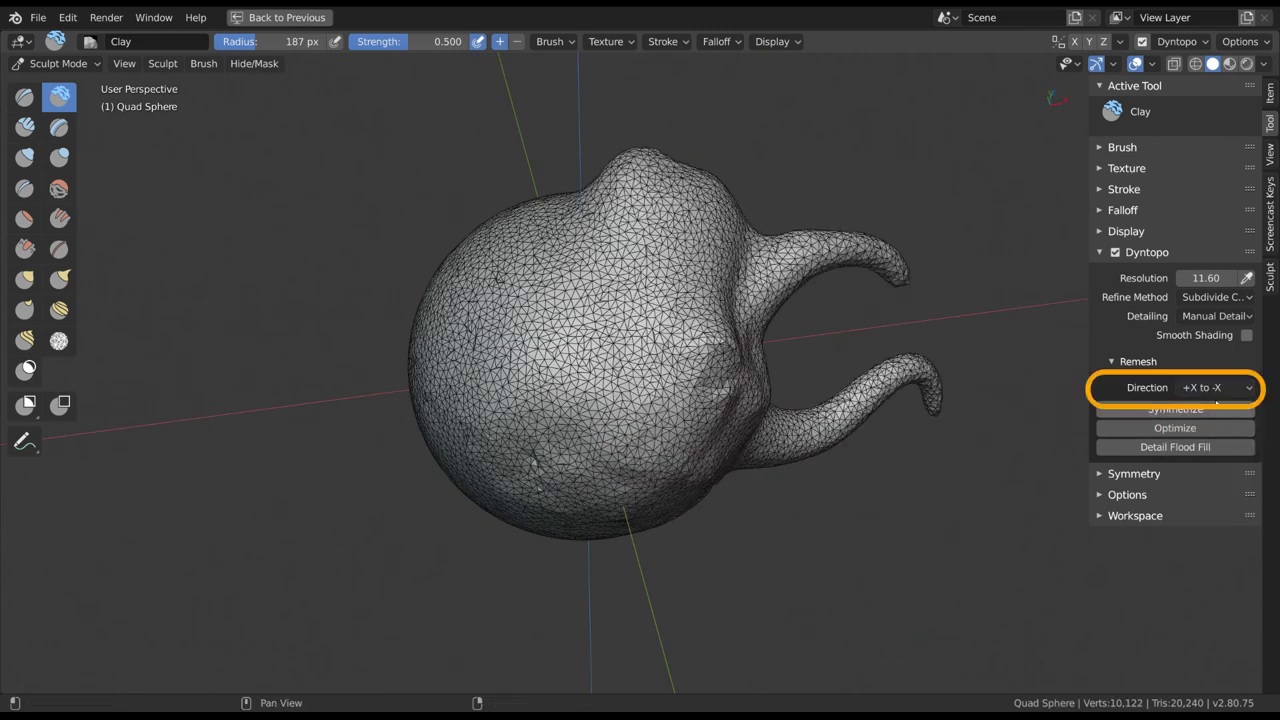
pyautogui.click(1215, 397)
pyautogui.click(1211, 428)
pyautogui.click(1192, 410)
pyautogui.moveTo(650, 470)
pyautogui.mouseDown(button='middle')
pyautogui.moveTo(616, 464)
pyautogui.moveTo(731, 419)
pyautogui.moveTo(711, 466)
pyautogui.moveTo(690, 470)
pyautogui.mouseUp(button='middle')
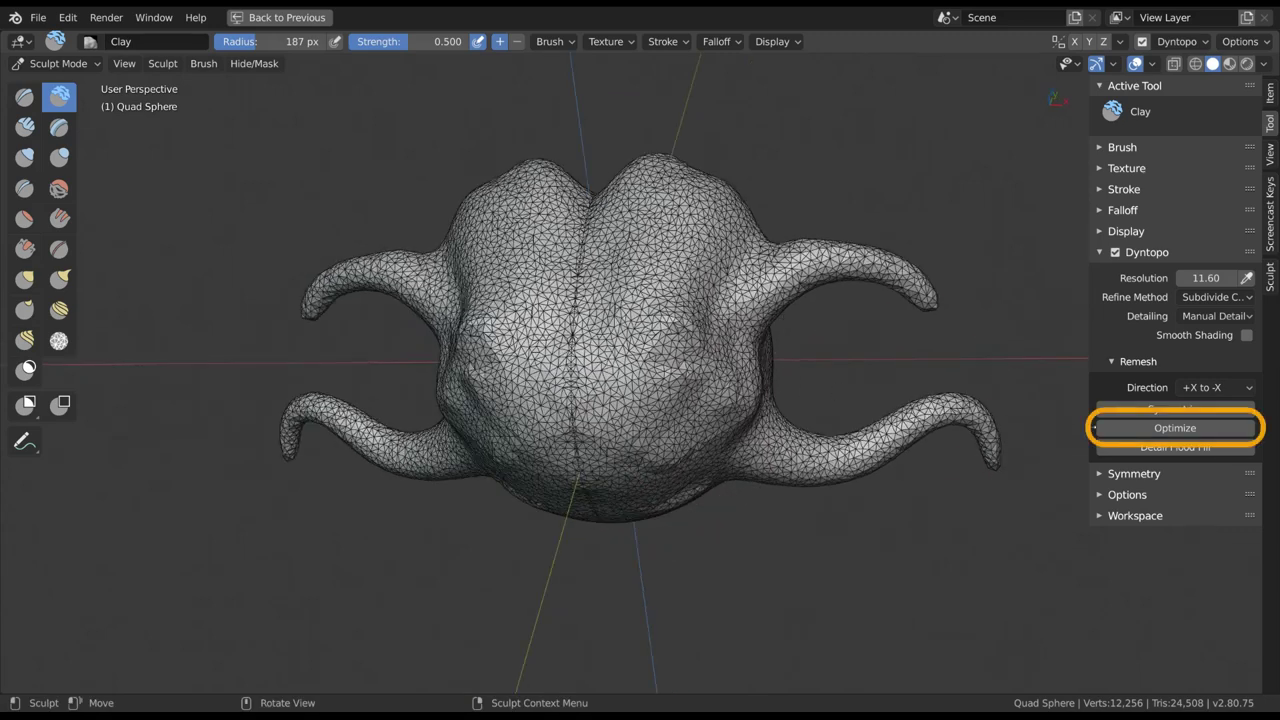
# Step: Optimize the symmetrized dynamic-topology mesh
pyautogui.click(1187, 437)
pyautogui.moveTo(840, 329)
pyautogui.mouseDown(button='middle')
pyautogui.moveTo(823, 457)
pyautogui.moveTo(758, 440)
pyautogui.mouseUp(button='middle')
pyautogui.click(1152, 63)
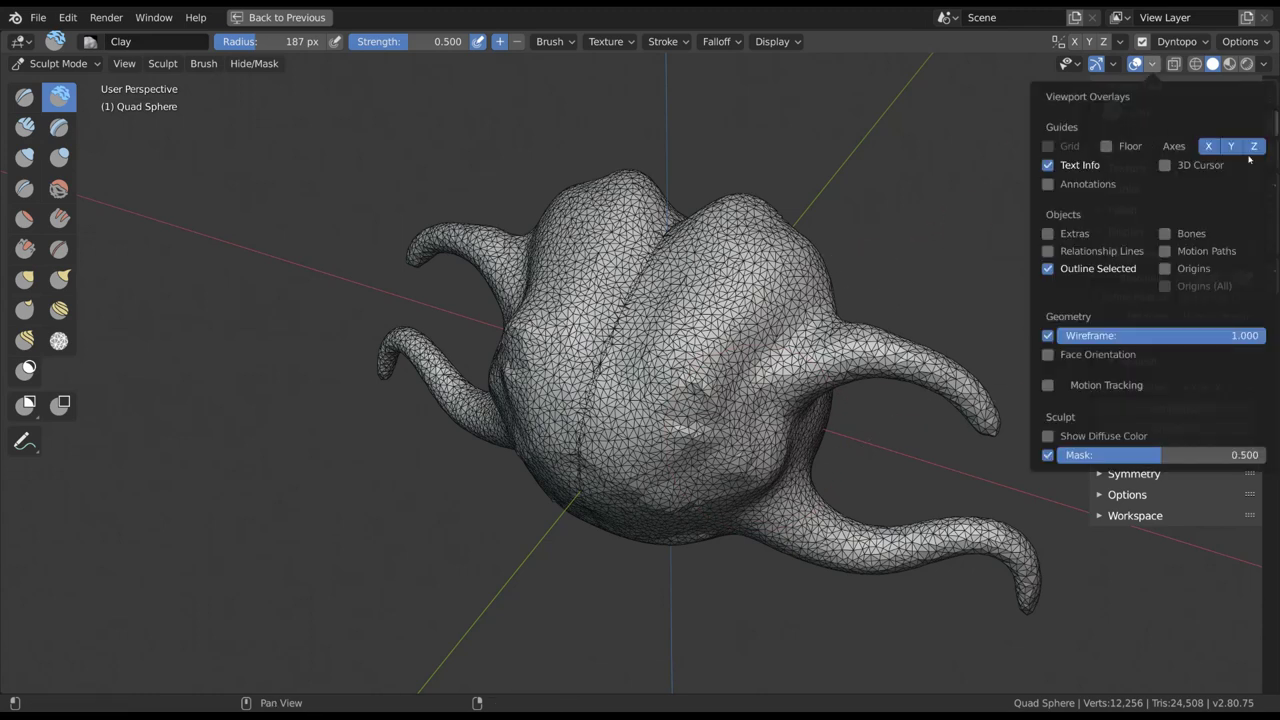
pyautogui.moveTo(664, 400); pyautogui.dragTo(751, 417, button='middle')
# Step: Set Detailing to Constant Detail and rework the central symmetry seam with strokes of the 187 px Simplify brush
pyautogui.click(25, 247)
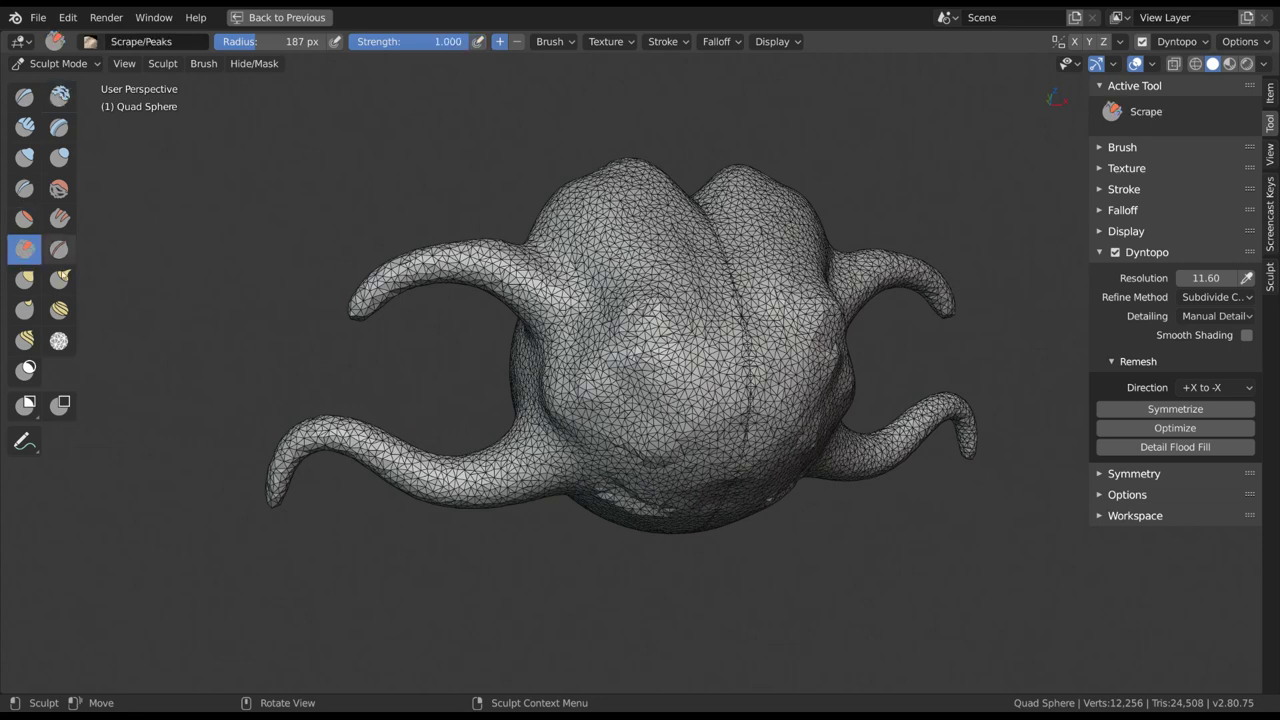
pyautogui.click(61, 341)
pyautogui.keyDown('shift'); pyautogui.moveTo(828, 390); pyautogui.dragTo(766, 404, button='middle'); pyautogui.keyUp('shift')
pyautogui.click(1214, 316)
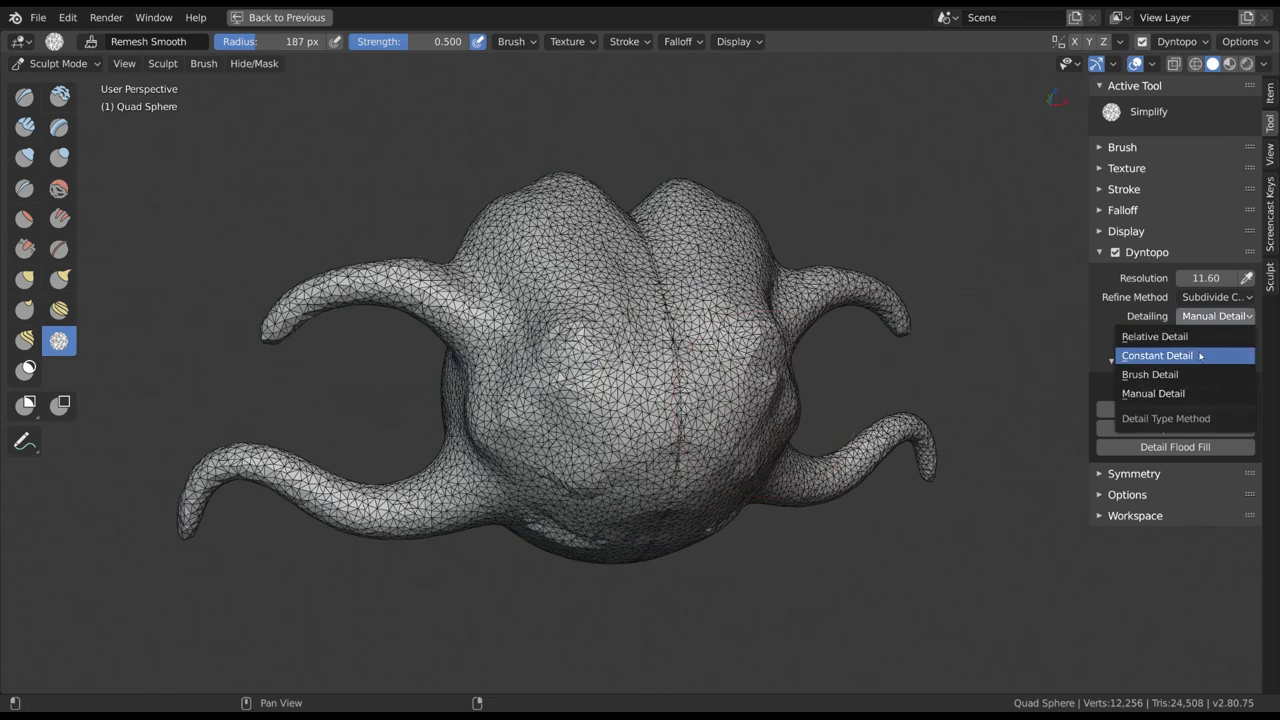
pyautogui.click(1150, 357)
pyautogui.moveTo(700, 290)
pyautogui.mouseDown()
pyautogui.moveTo(717, 391)
pyautogui.moveTo(640, 211)
pyautogui.moveTo(684, 330)
pyautogui.mouseUp()
pyautogui.moveTo(655, 460); pyautogui.dragTo(669, 517)
pyautogui.moveTo(738, 432)
pyautogui.mouseDown(button='middle')
pyautogui.moveTo(700, 426)
pyautogui.moveTo(686, 476)
pyautogui.mouseUp(button='middle')
pyautogui.moveTo(686, 476); pyautogui.dragTo(672, 480)
pyautogui.moveTo(648, 450)
pyautogui.mouseDown(button='middle')
pyautogui.moveTo(630, 490)
pyautogui.moveTo(626, 461)
pyautogui.mouseUp(button='middle')
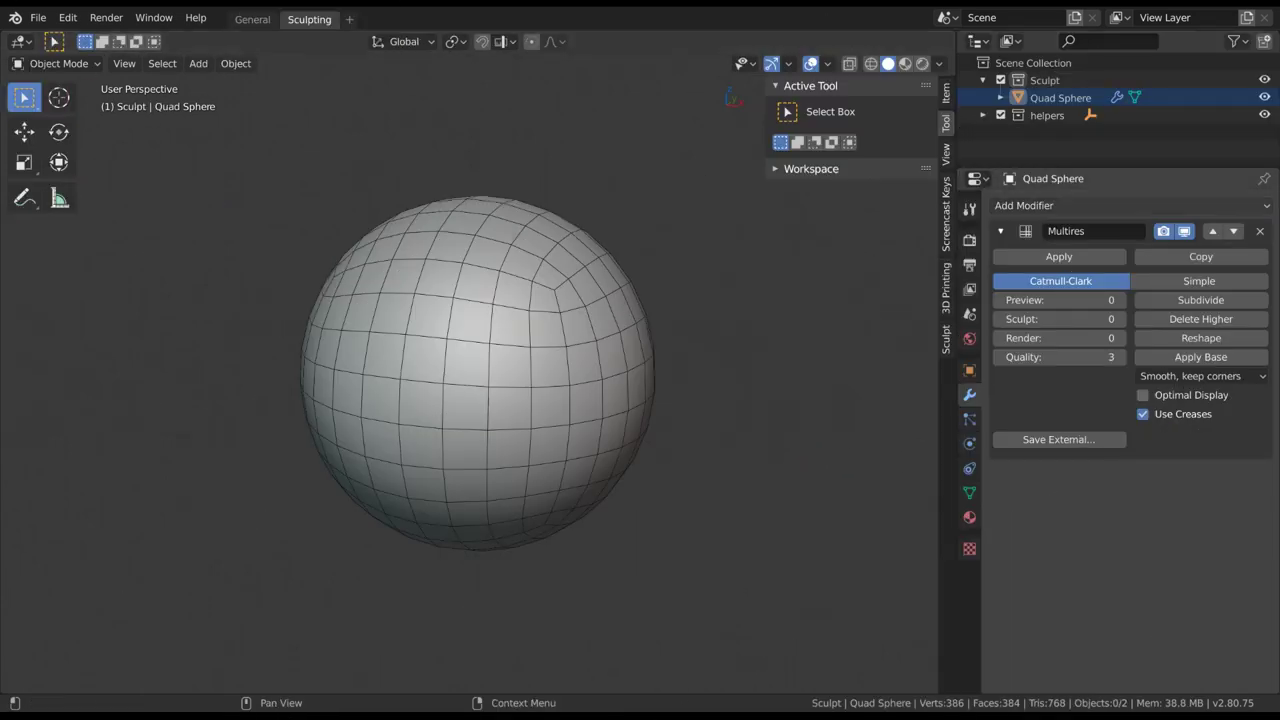
# Step: Add a Multiresolution modifier to the low-poly Quad Sphere and subdivide it to level 4
pyautogui.click(1058, 206)
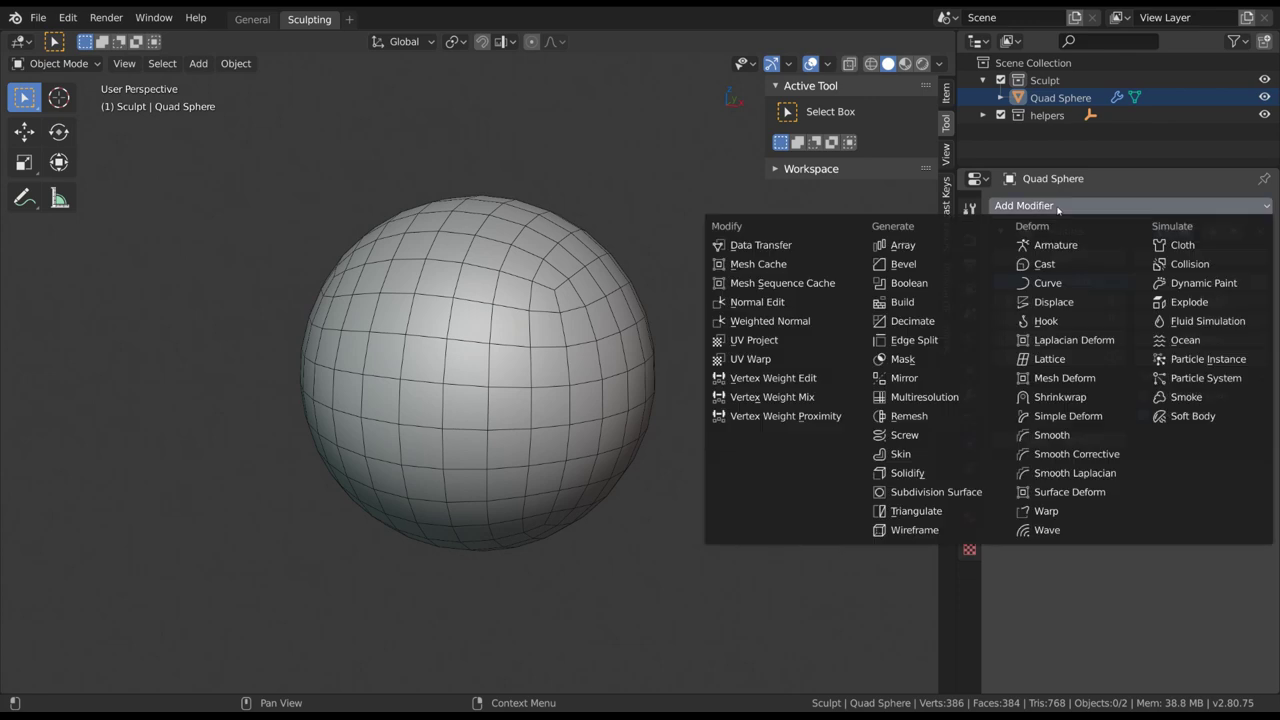
pyautogui.click(943, 401)
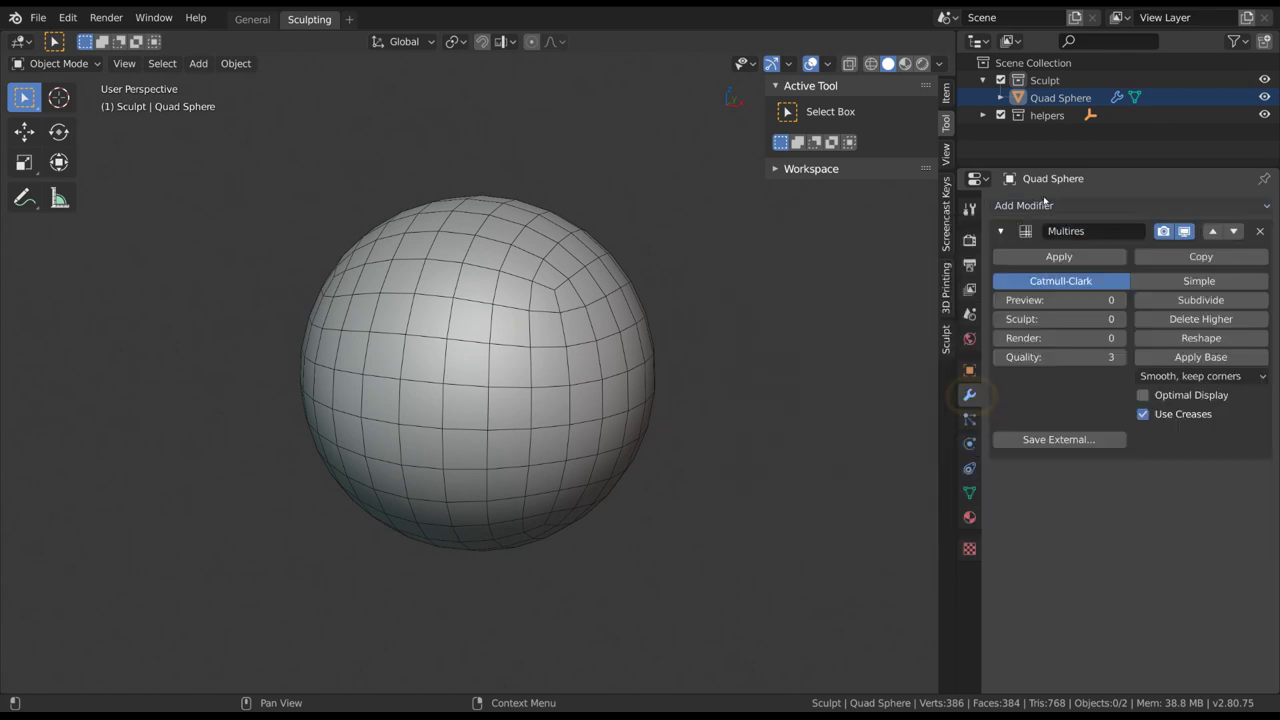
pyautogui.click(1201, 300)
pyautogui.click(1201, 300)
pyautogui.click(1201, 300)
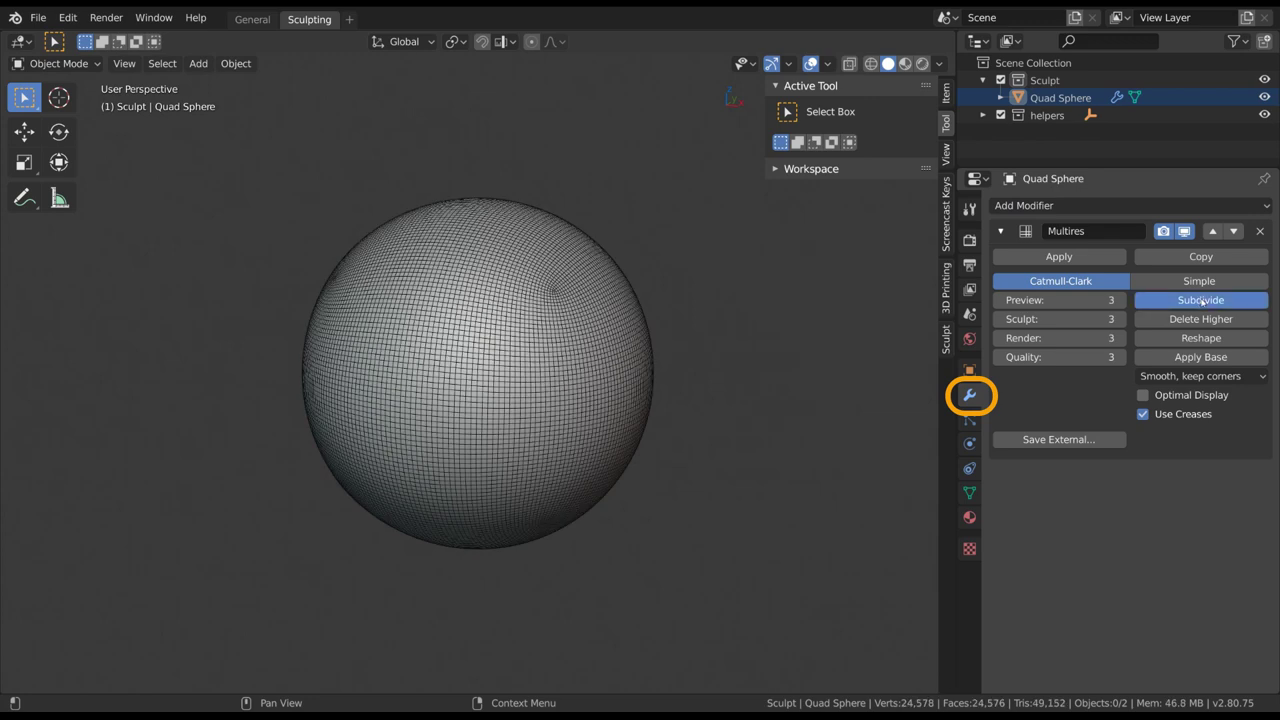
pyautogui.click(1201, 300)
# Step: Sculpt several raised strokes on the sphere in Sculpt Mode with the 124 px Draw brush and return to Object Mode
pyautogui.hotkey('ctrl', 'Tab')
pyautogui.click(538, 366)
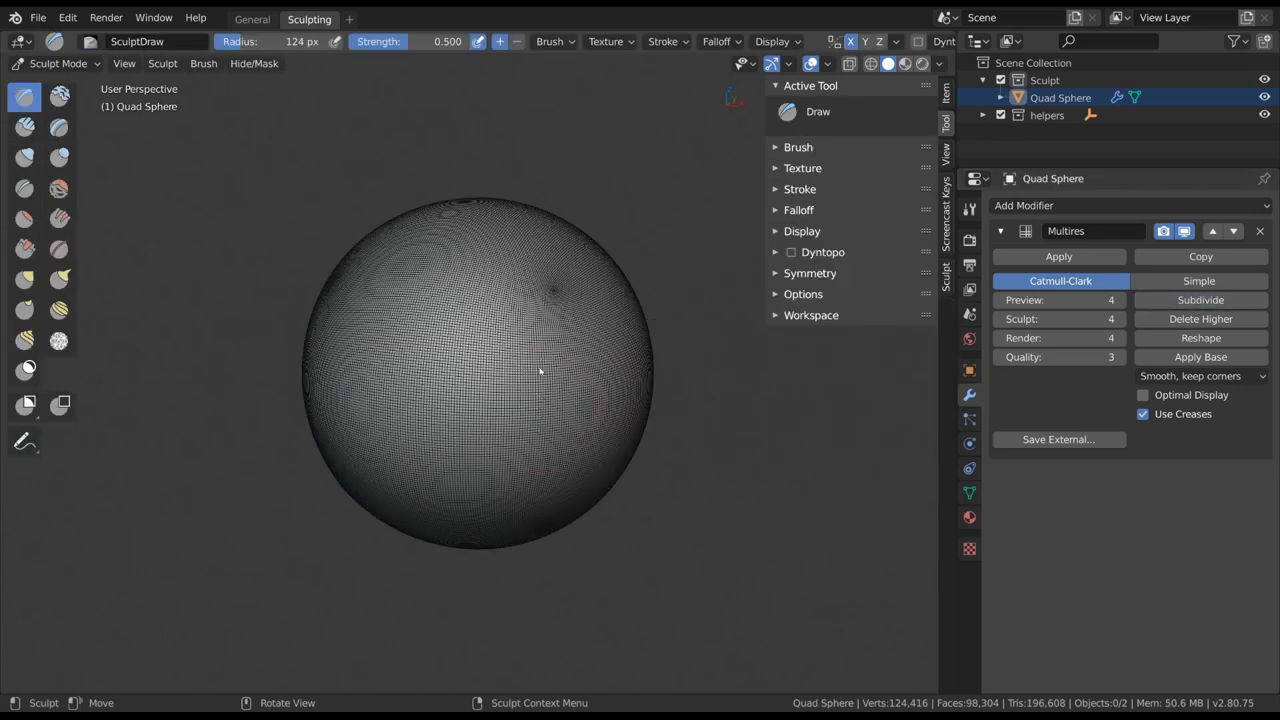
pyautogui.moveTo(510, 340)
pyautogui.mouseDown()
pyautogui.moveTo(543, 300)
pyautogui.moveTo(580, 346)
pyautogui.moveTo(592, 428)
pyautogui.mouseUp()
pyautogui.moveTo(464, 306); pyautogui.dragTo(436, 414)
pyautogui.hotkey('ctrl', 'Tab')
pyautogui.click(492, 339)
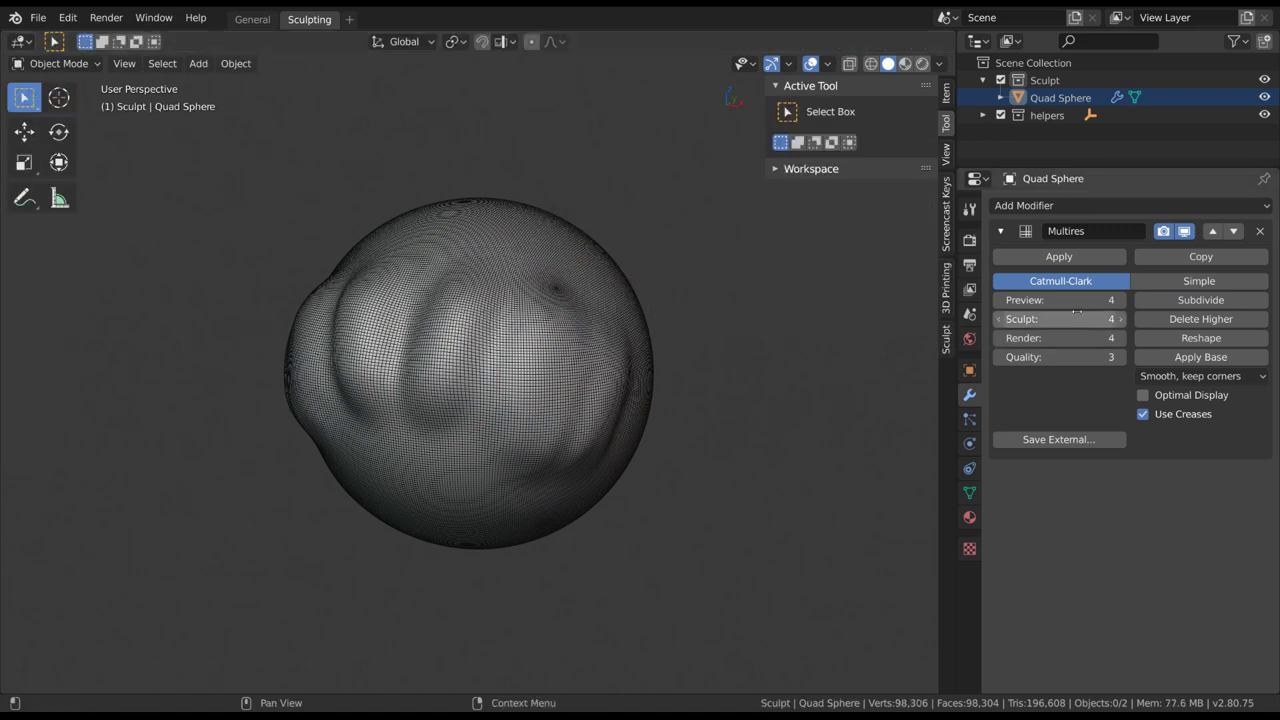
# Step: Set the Multires Preview level to 0 and switch the sphere to Sculpt Mode
pyautogui.moveTo(1079, 300)
pyautogui.mouseDown()
pyautogui.moveTo(1056, 300)
pyautogui.moveTo(1066, 318)
pyautogui.moveTo(1051, 318)
pyautogui.moveTo(1100, 319)
pyautogui.mouseUp()
pyautogui.hotkey('ctrl', 'Tab')
pyautogui.click(615, 480)
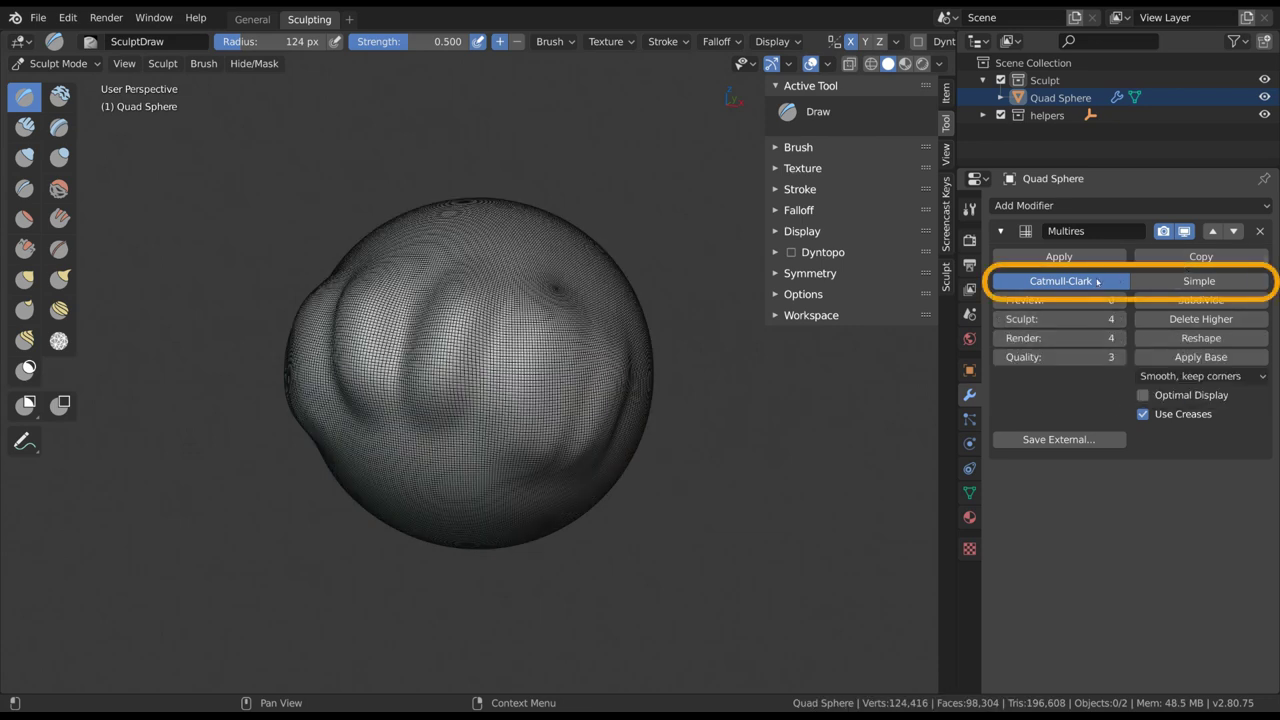
# Step: Try the Simple subdivision type on the Multires modifier and compare the sphere in Object and Sculpt Mode
pyautogui.click(1192, 284)
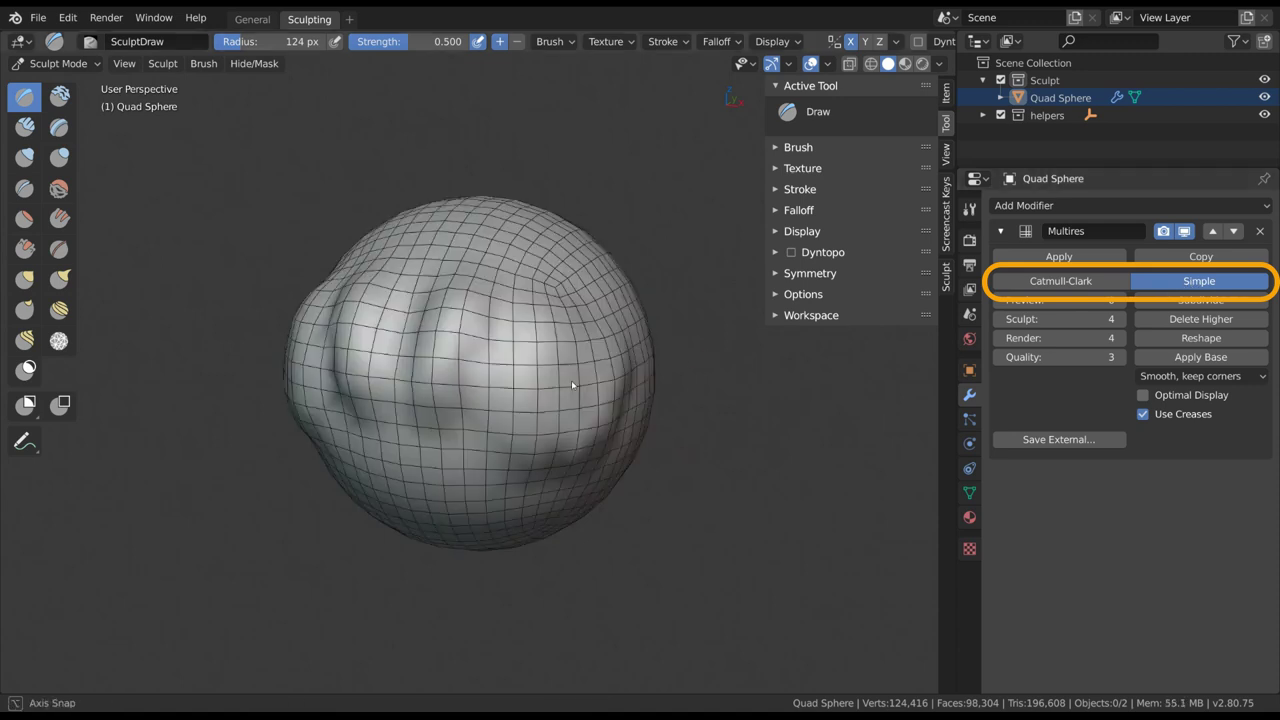
pyautogui.scroll(2, 560, 410)
pyautogui.hotkey('ctrl', 'Tab')
pyautogui.click(544, 370)
pyautogui.hotkey('ctrl', 'Tab')
pyautogui.click(559, 440)
# Step: Set the Multires subdivision type to Catmull-Clark and switch the sphere to Object Mode
pyautogui.click(1097, 284)
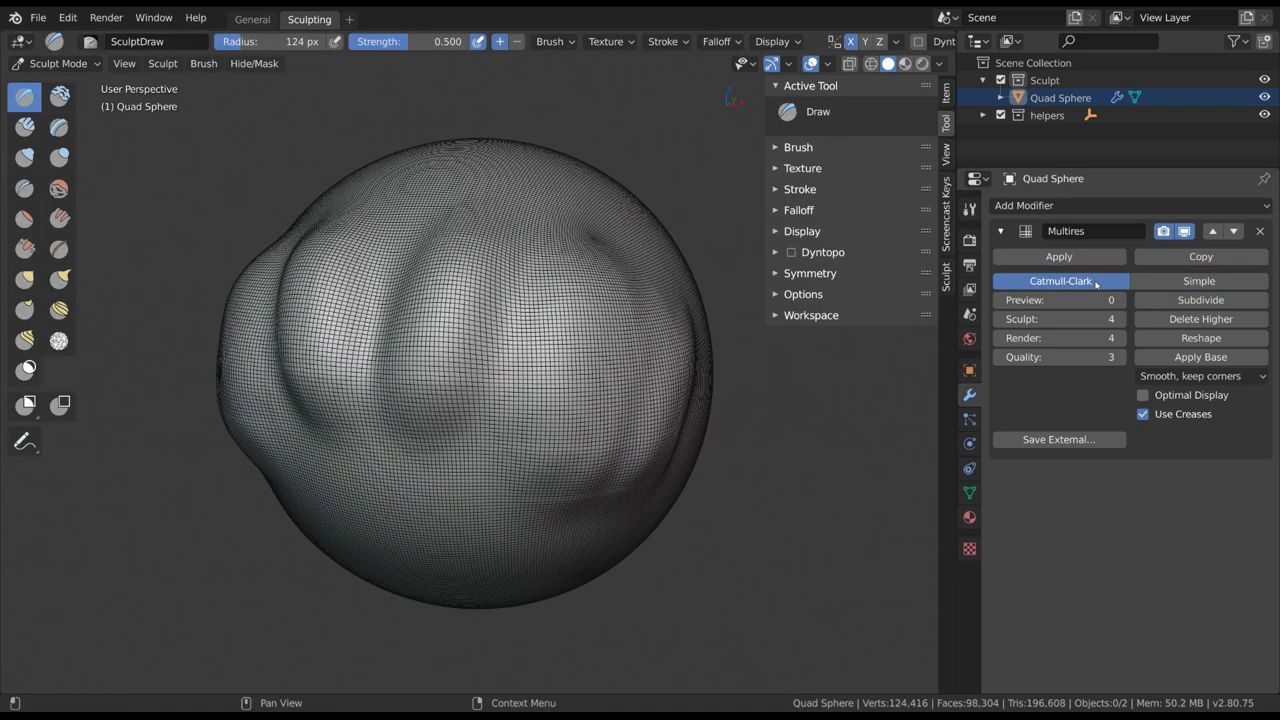
pyautogui.scroll(-2, 629, 434)
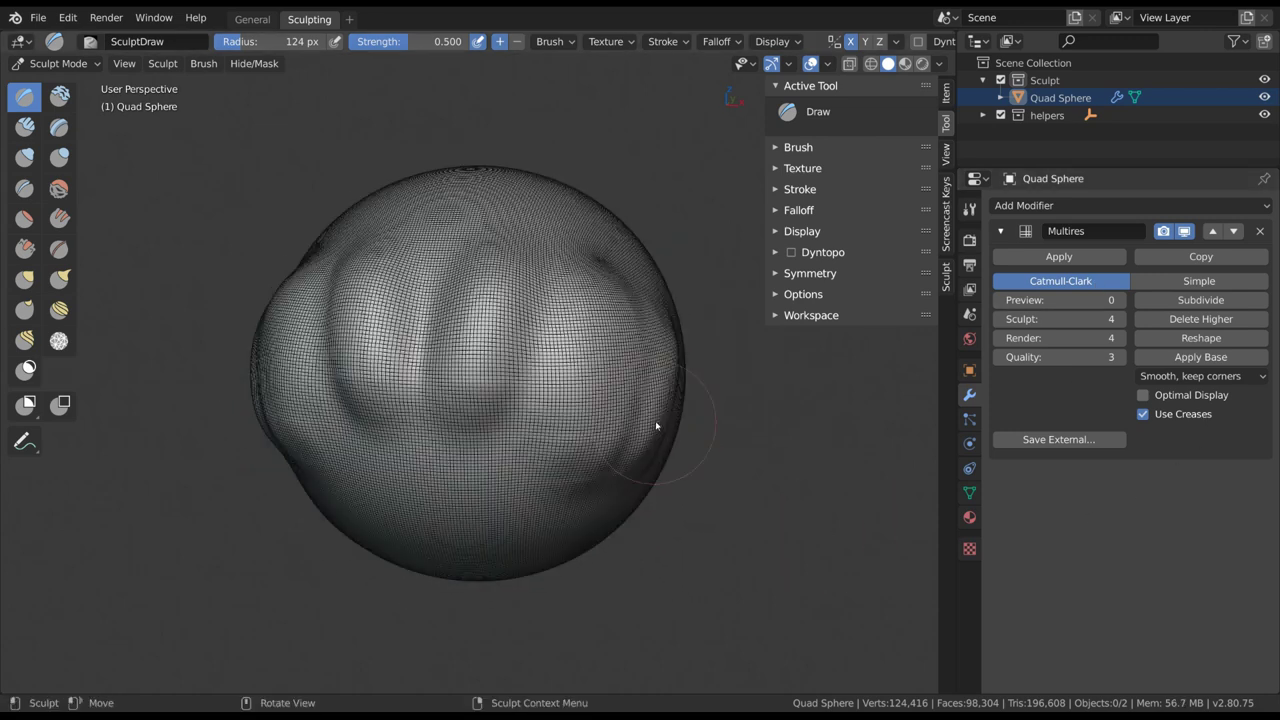
pyautogui.click(584, 395)
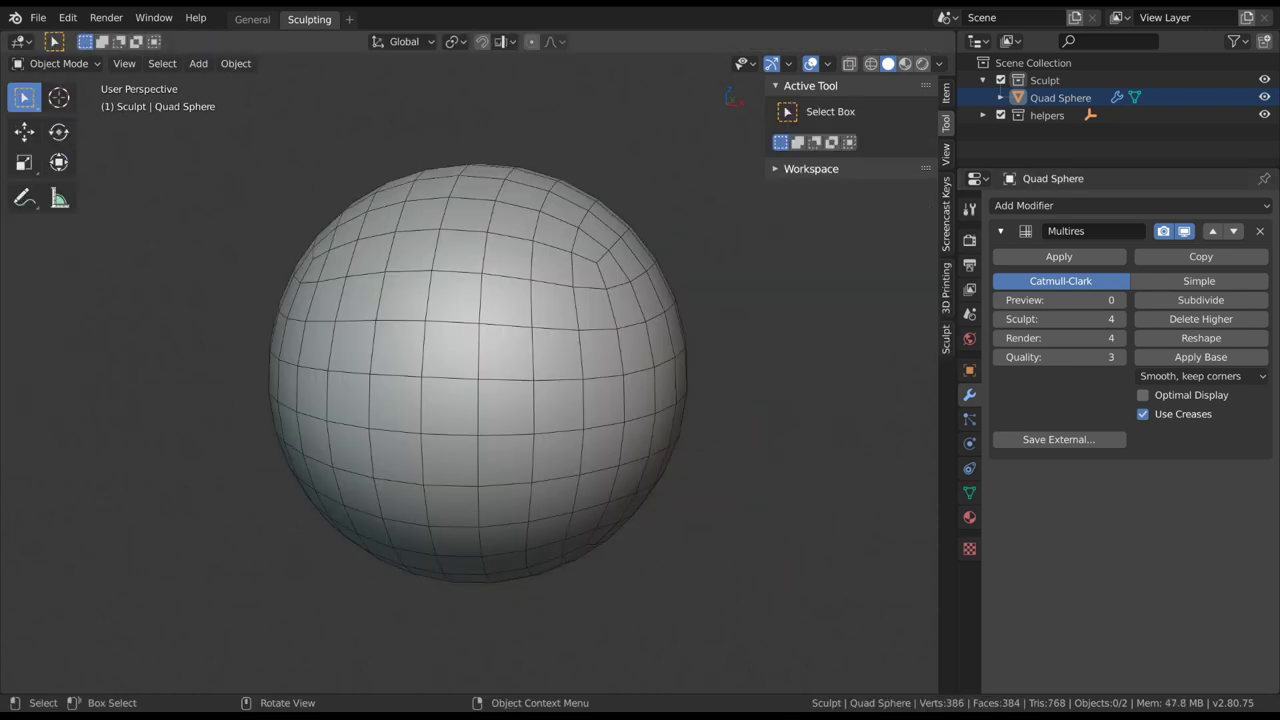